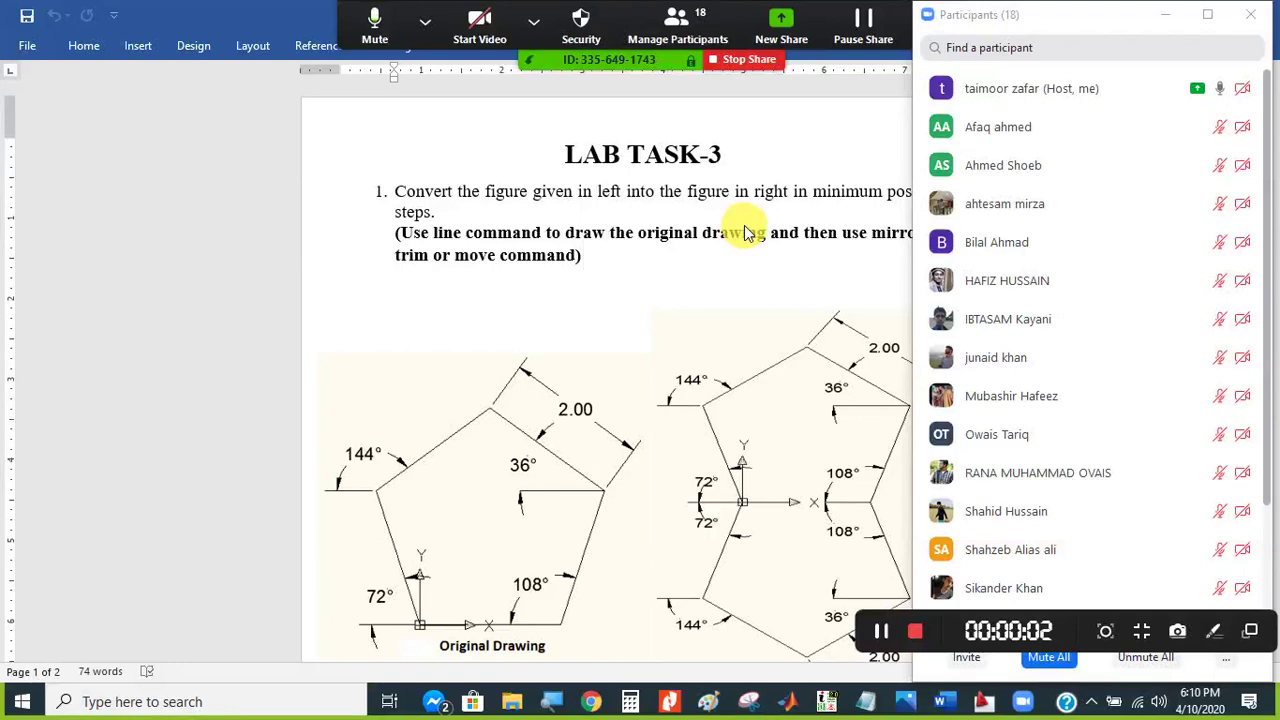
- Close the participants list, scroll down to question 2's circle figure, then back up to question 1's pentagons
{"action": "left_click", "coordinate": [1172, 15]}
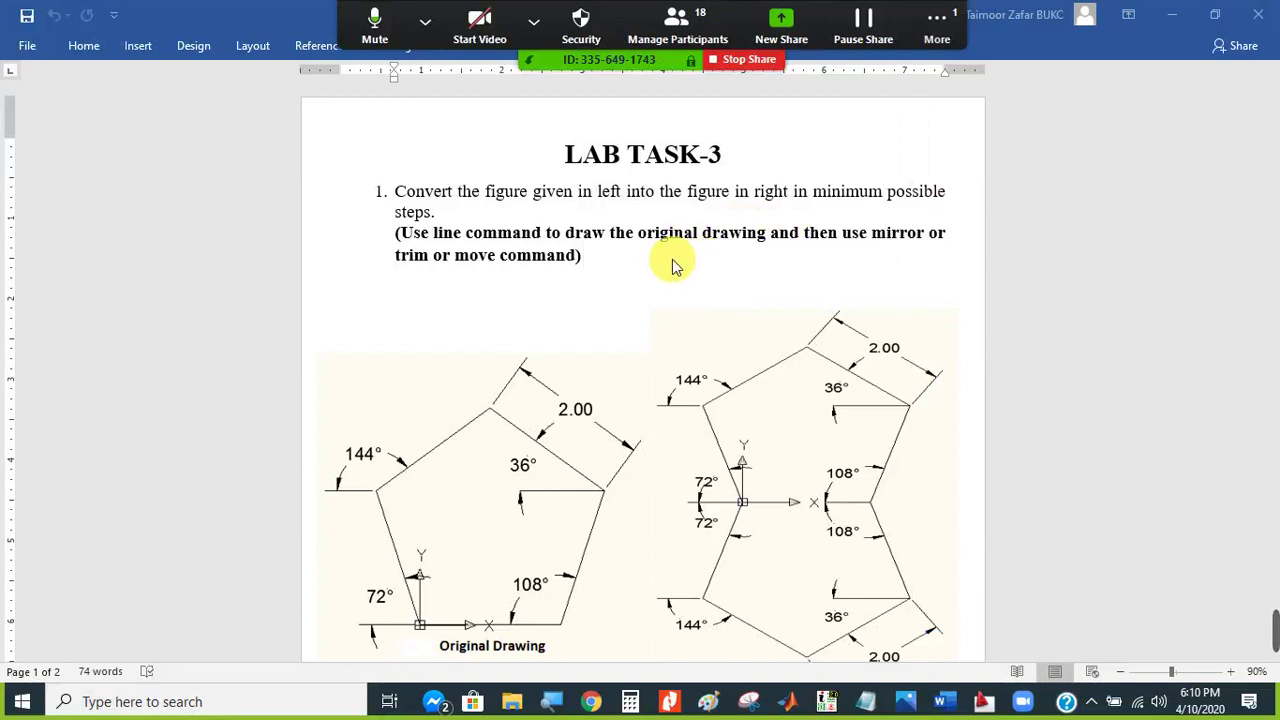
{"action": "scroll", "coordinate": [597, 381], "scroll_direction": "down", "scroll_amount": 1}
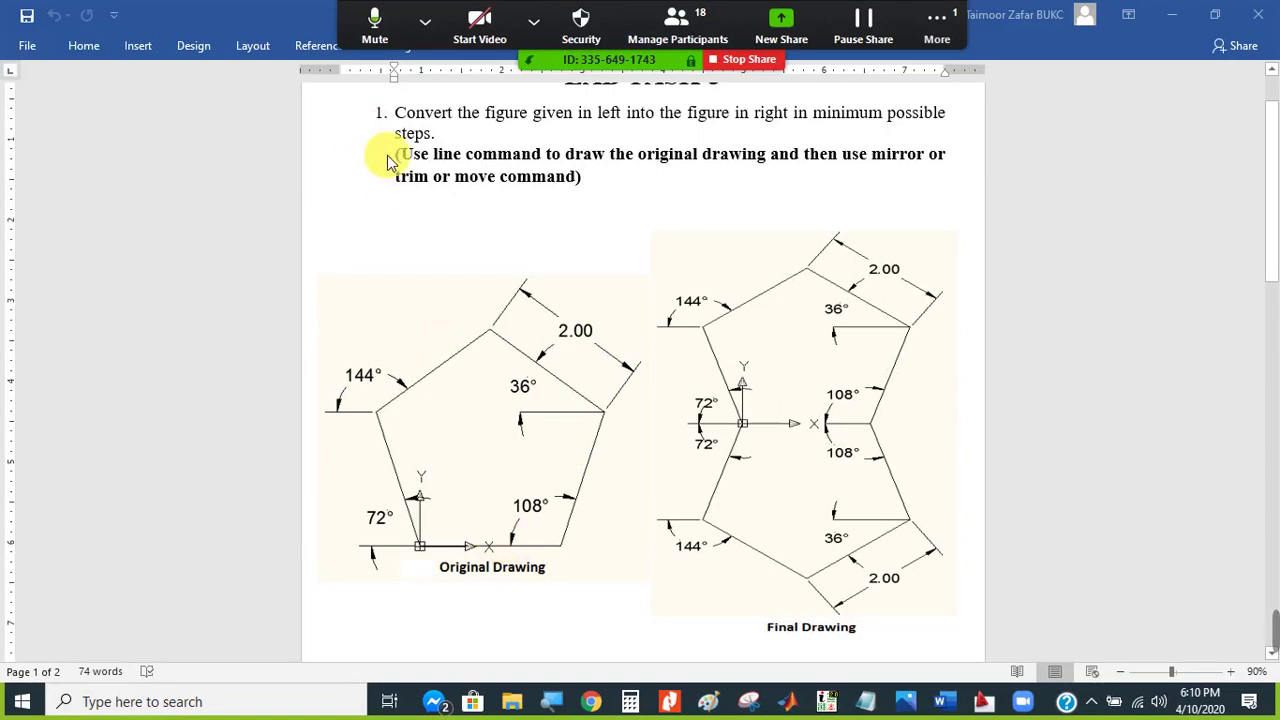
{"action": "scroll", "coordinate": [488, 388], "scroll_direction": "down", "scroll_amount": 1}
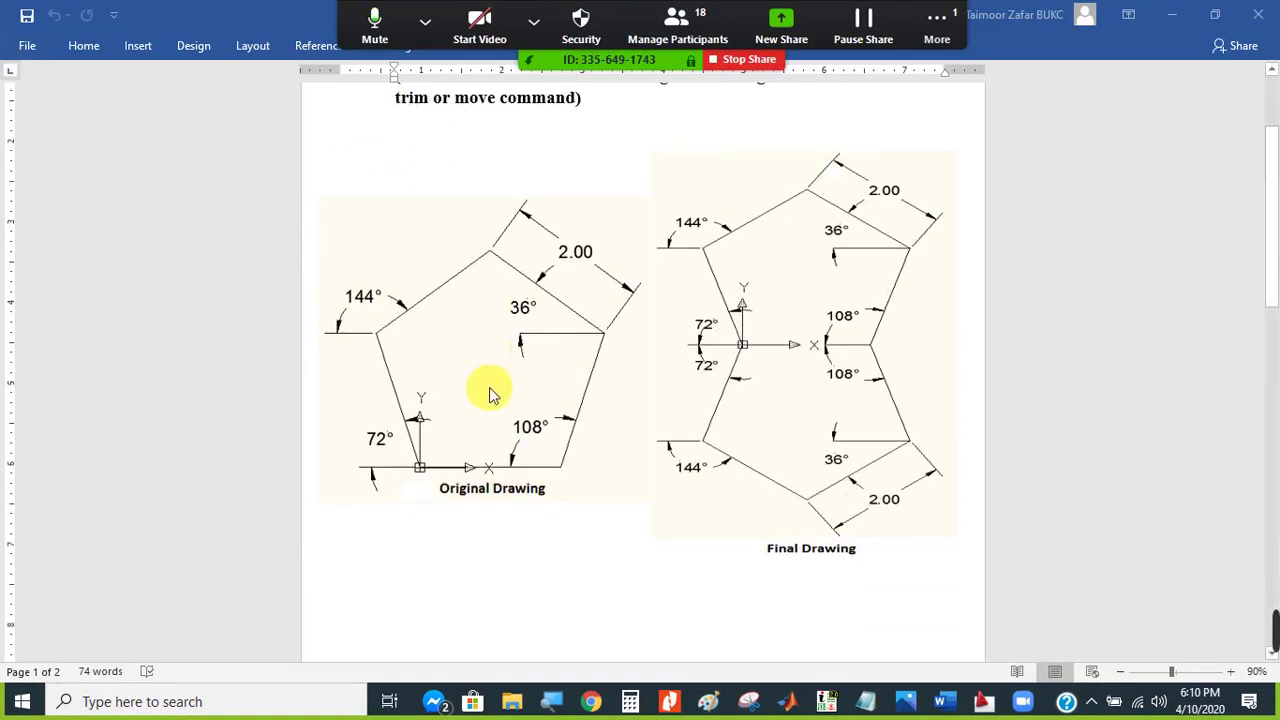
{"action": "scroll", "coordinate": [490, 390], "scroll_direction": "down", "scroll_amount": 3}
{"action": "scroll", "coordinate": [490, 387], "scroll_direction": "down", "scroll_amount": 3}
{"action": "scroll", "coordinate": [494, 387], "scroll_direction": "down", "scroll_amount": 3}
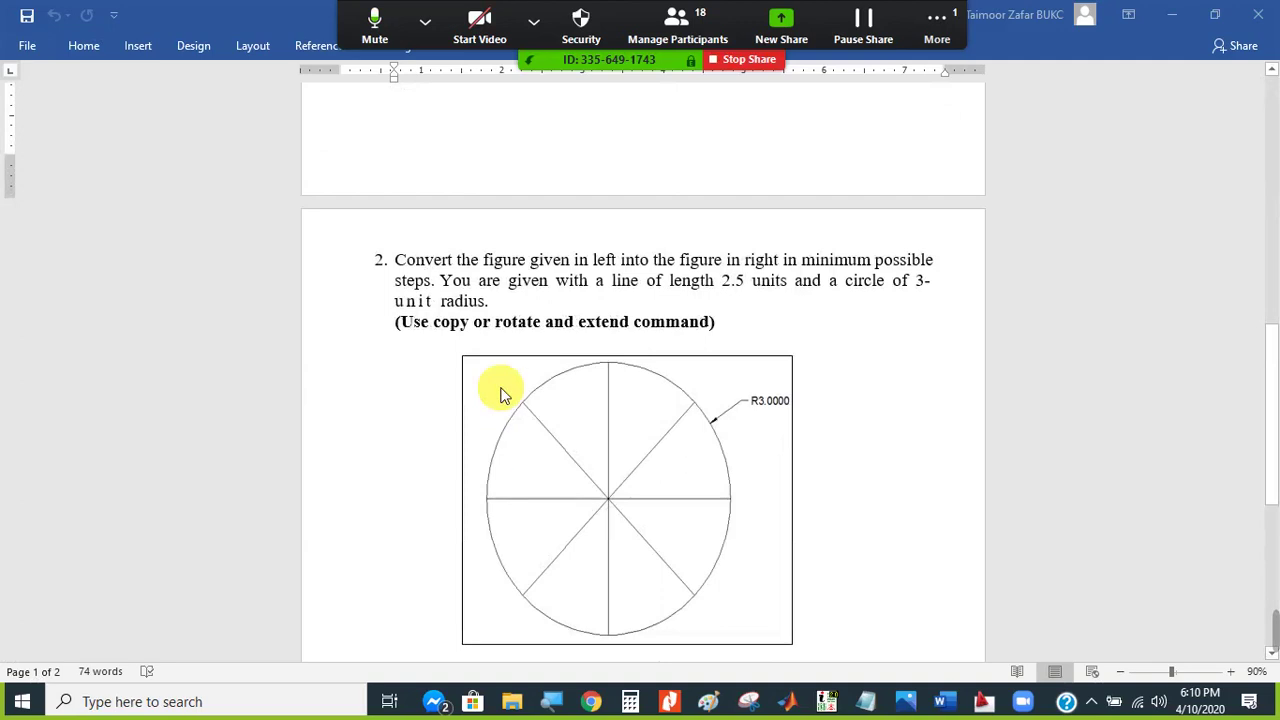
{"action": "scroll", "coordinate": [640, 523], "scroll_direction": "up", "scroll_amount": 6}
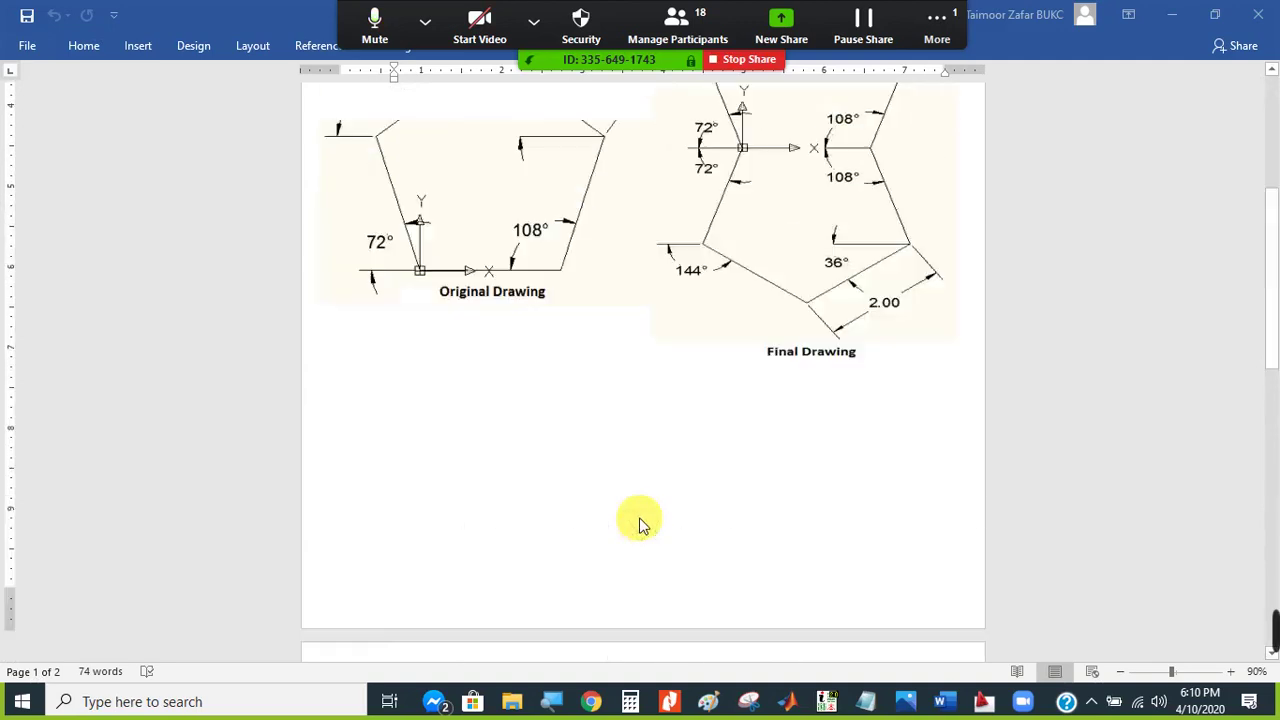
{"action": "scroll", "coordinate": [640, 523], "scroll_direction": "up", "scroll_amount": 4}
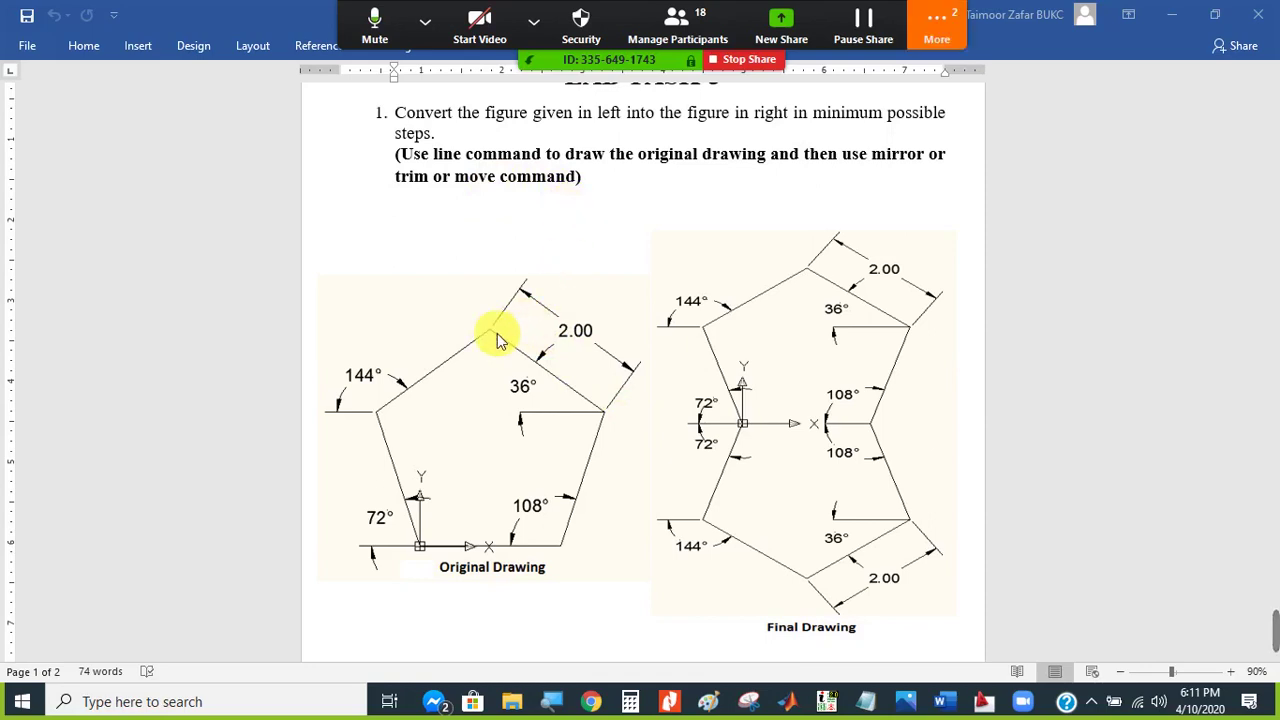
{"action": "left_click", "coordinate": [938, 28]}
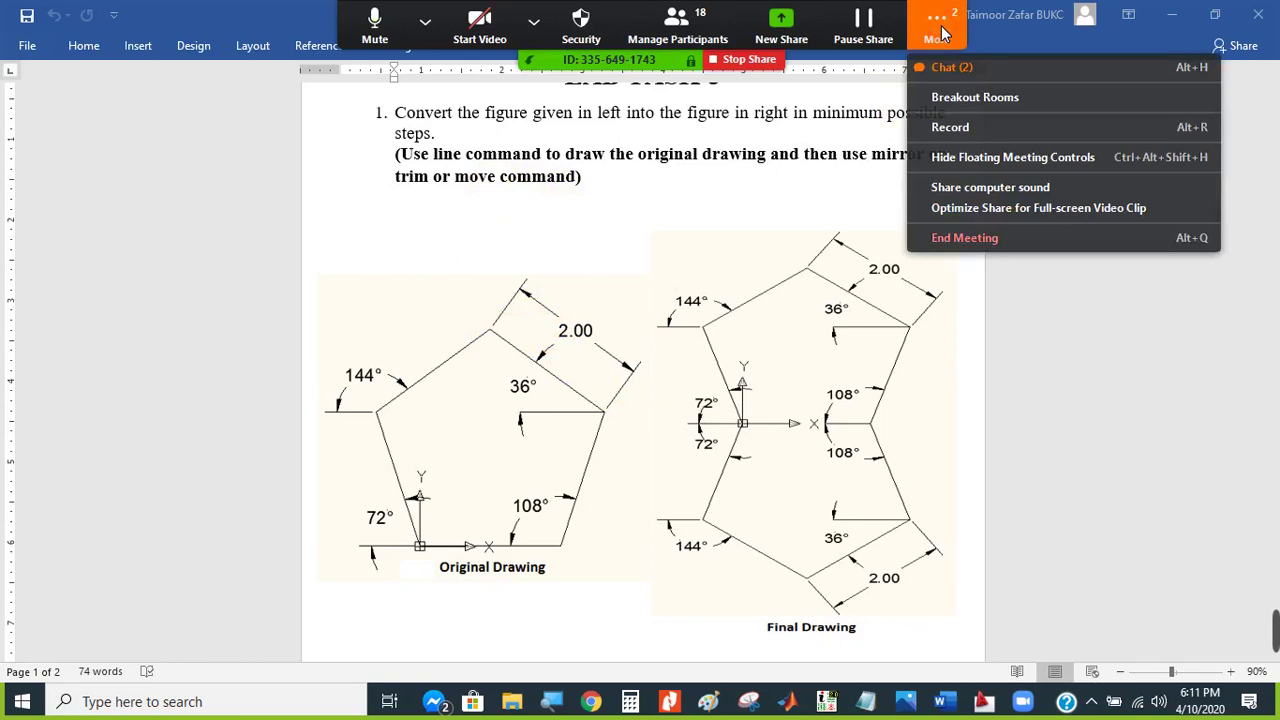
{"action": "left_click", "coordinate": [960, 68]}
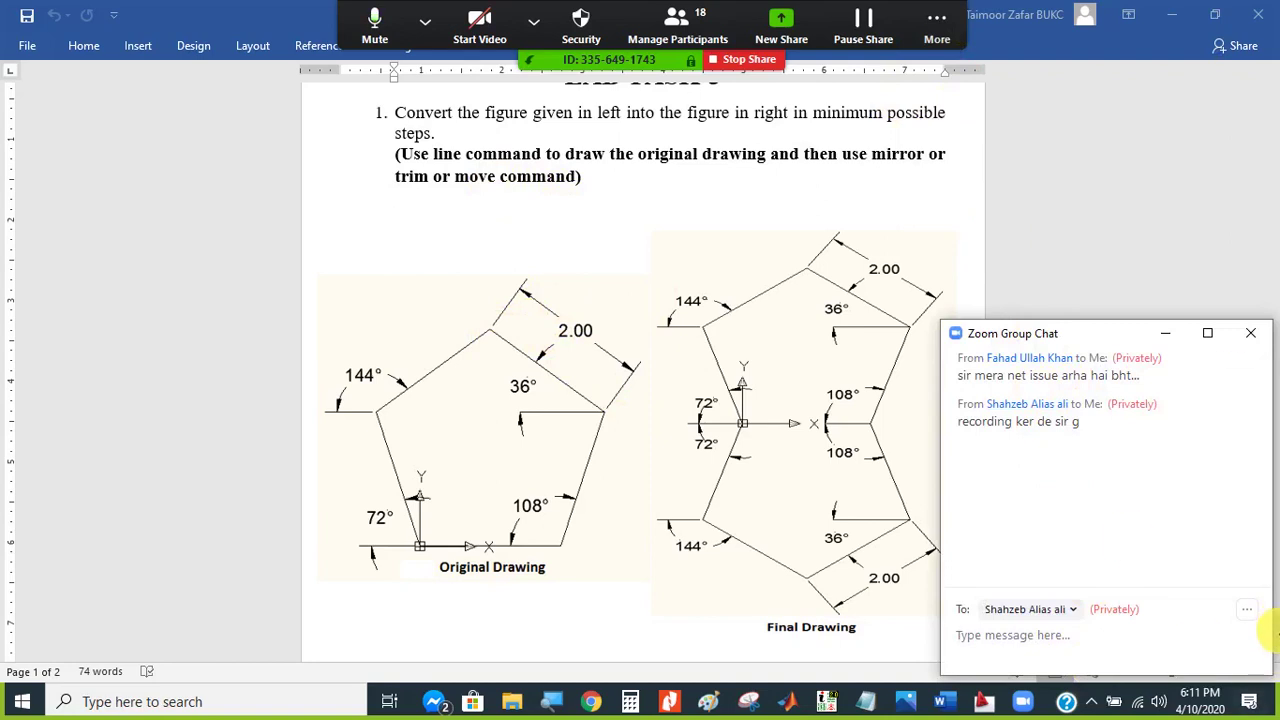
{"action": "left_click", "coordinate": [1165, 333]}
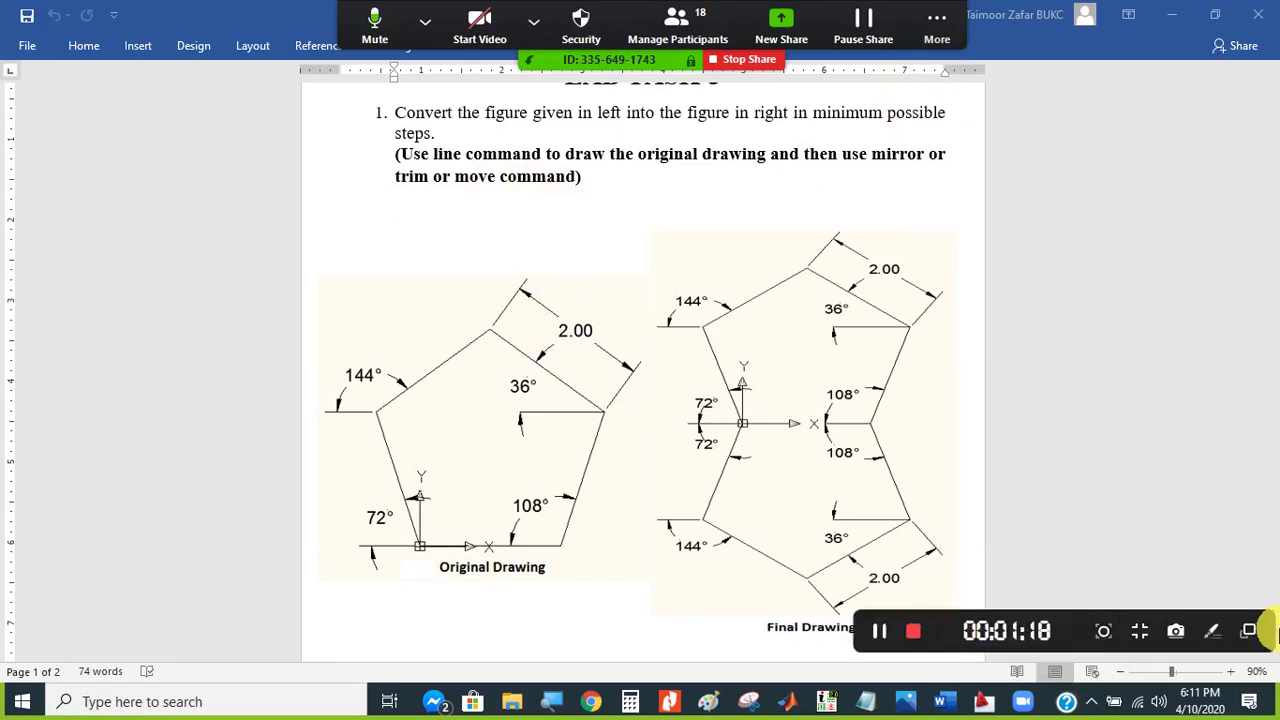
{"action": "left_click", "coordinate": [1115, 215]}
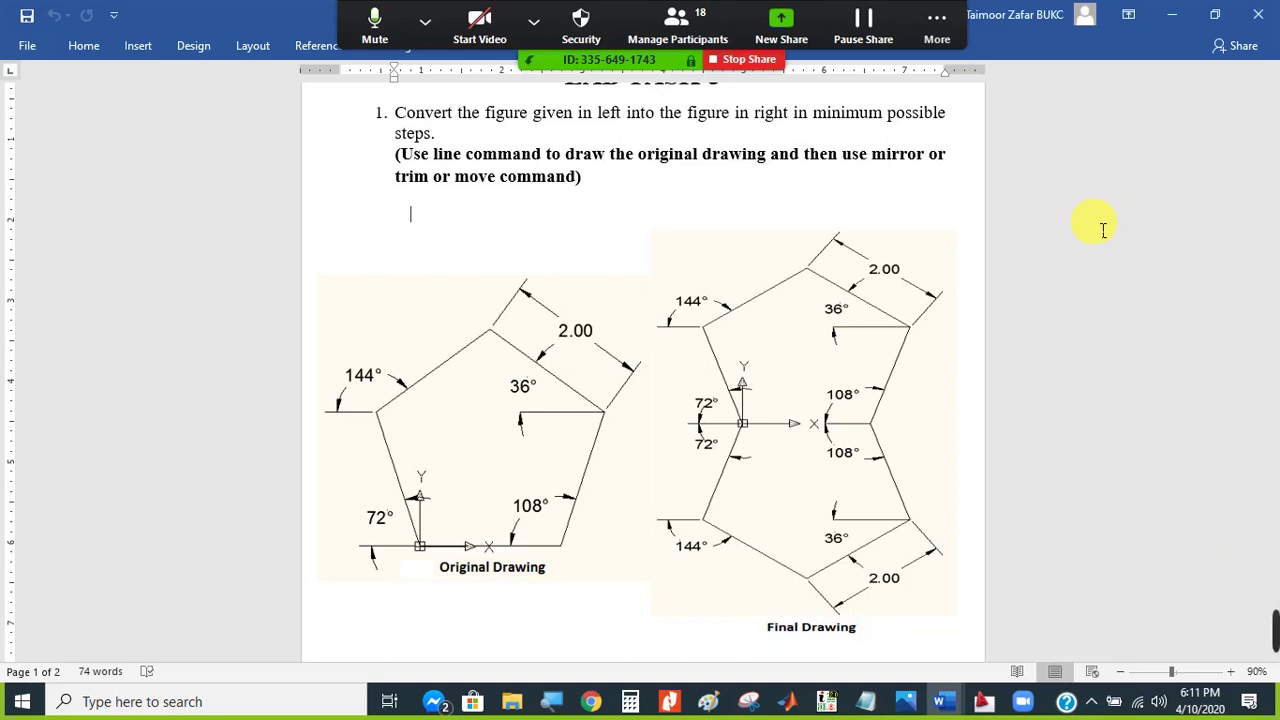
{"action": "left_click", "coordinate": [675, 35]}
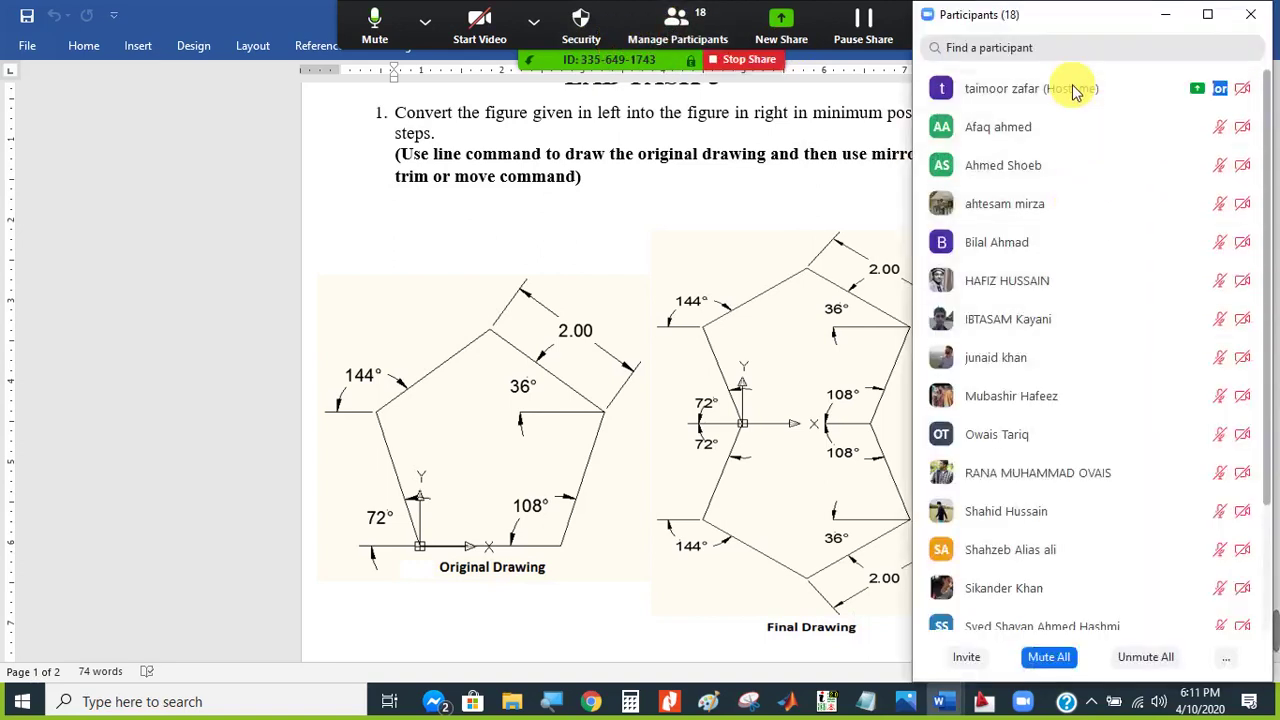
{"action": "scroll", "coordinate": [1085, 240], "scroll_direction": "down", "scroll_amount": 3}
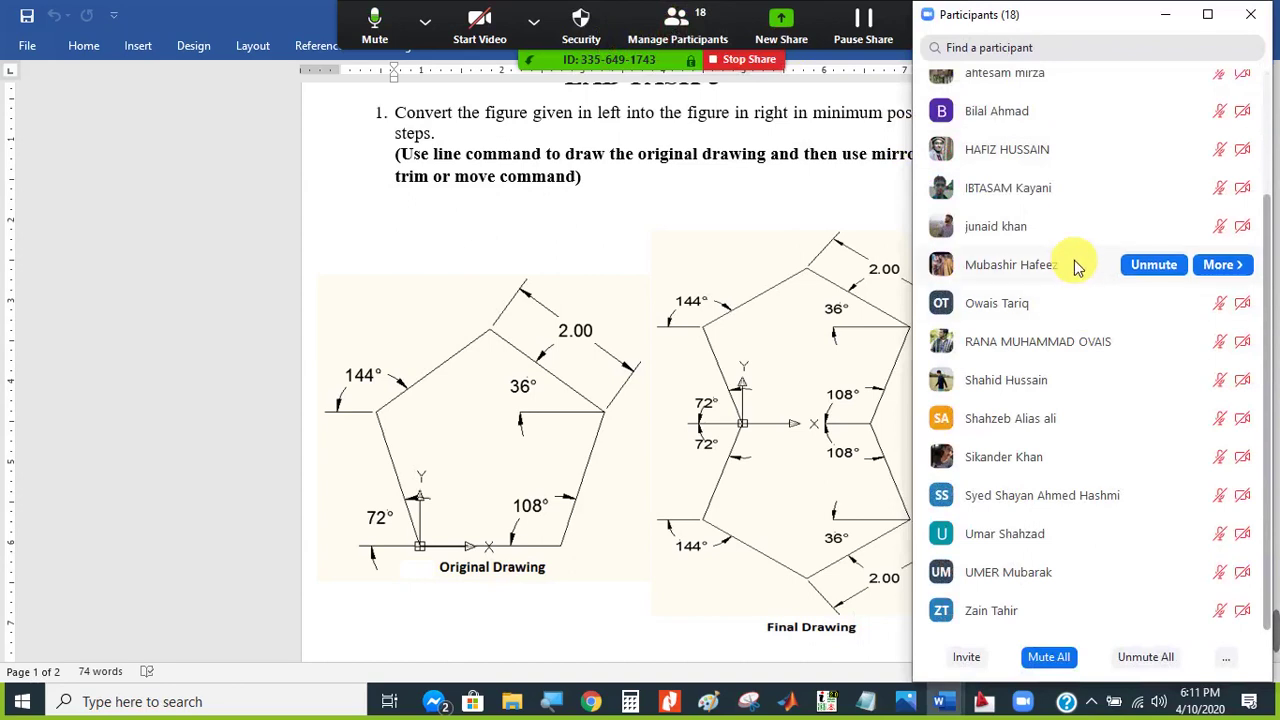
{"action": "scroll", "coordinate": [1123, 80], "scroll_direction": "up", "scroll_amount": 3}
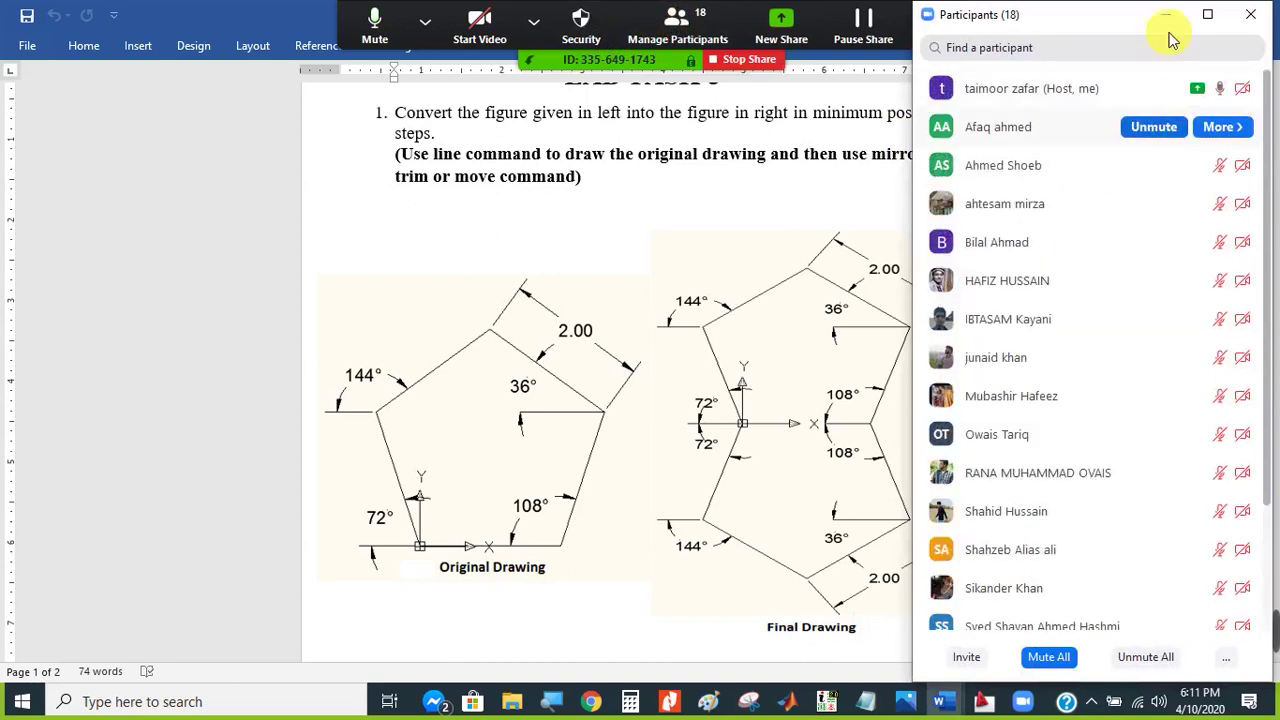
{"action": "left_click", "coordinate": [1166, 16]}
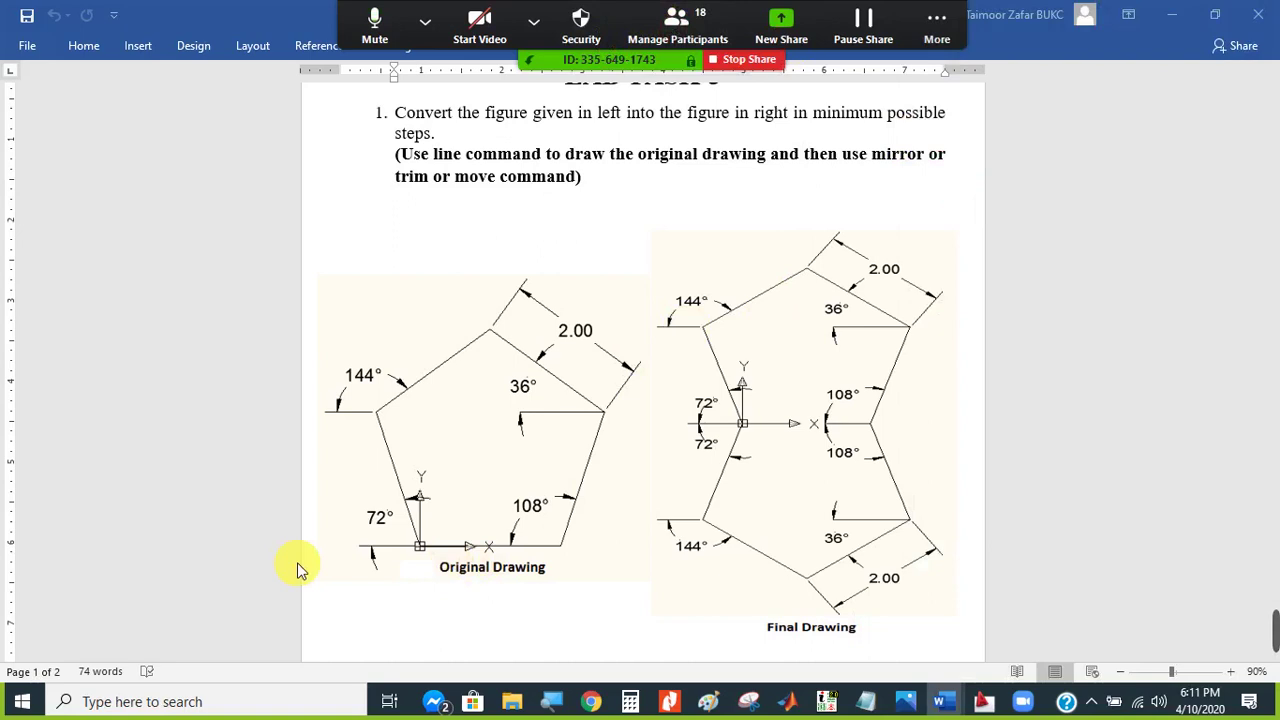
{"action": "left_click", "coordinate": [285, 476]}
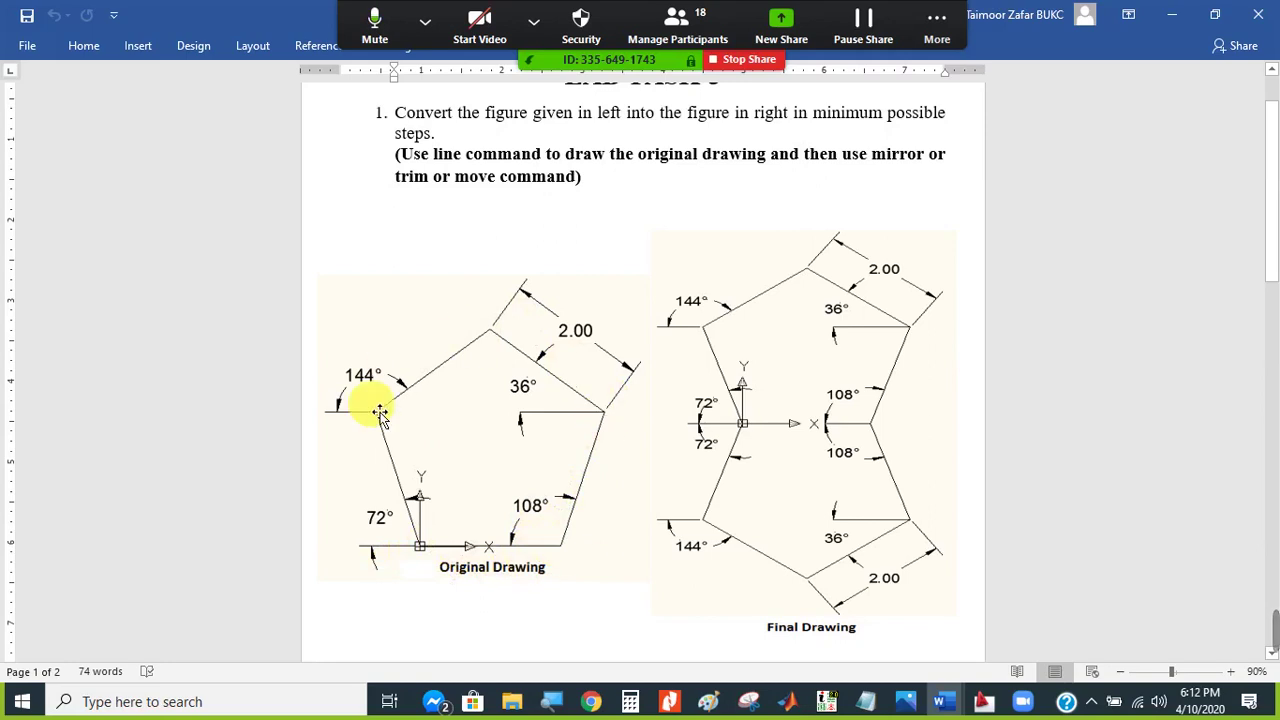
- Bring the AutoCAD drawing forward, drag a selection window on the canvas, and dismiss the workspace list
{"action": "left_click", "coordinate": [986, 706]}
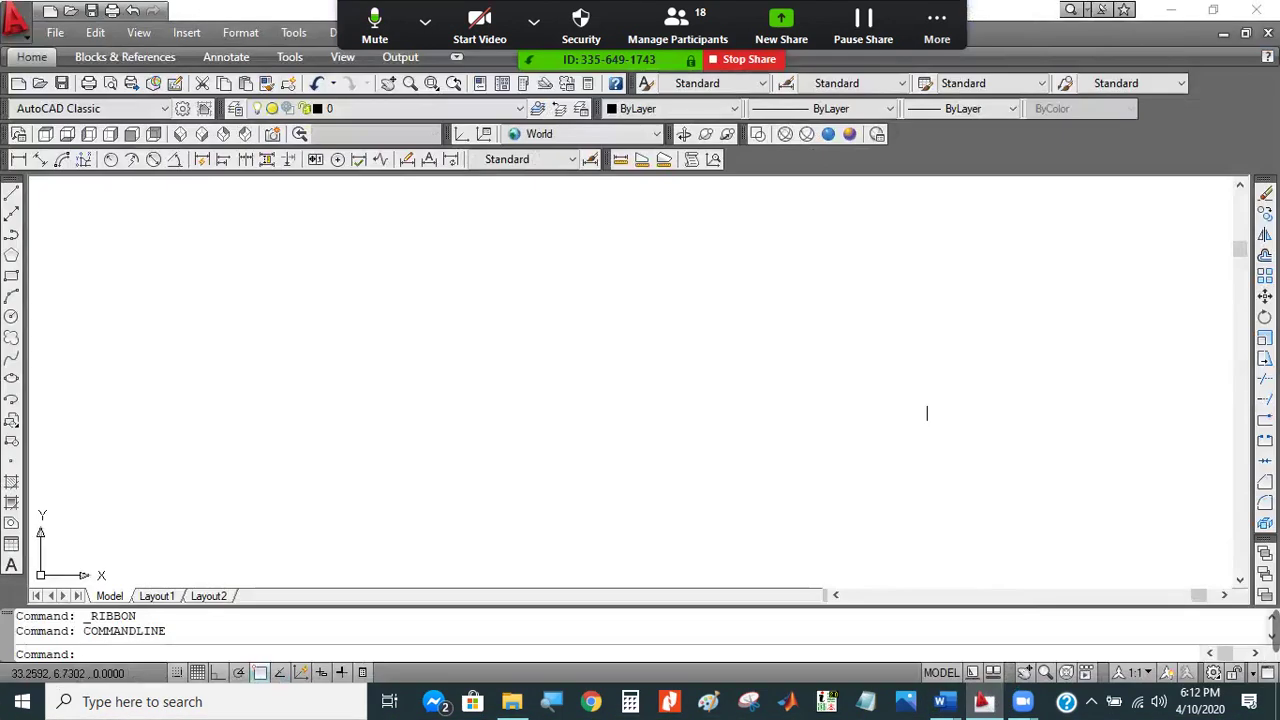
{"action": "left_click", "coordinate": [724, 332]}
{"action": "left_click", "coordinate": [574, 413]}
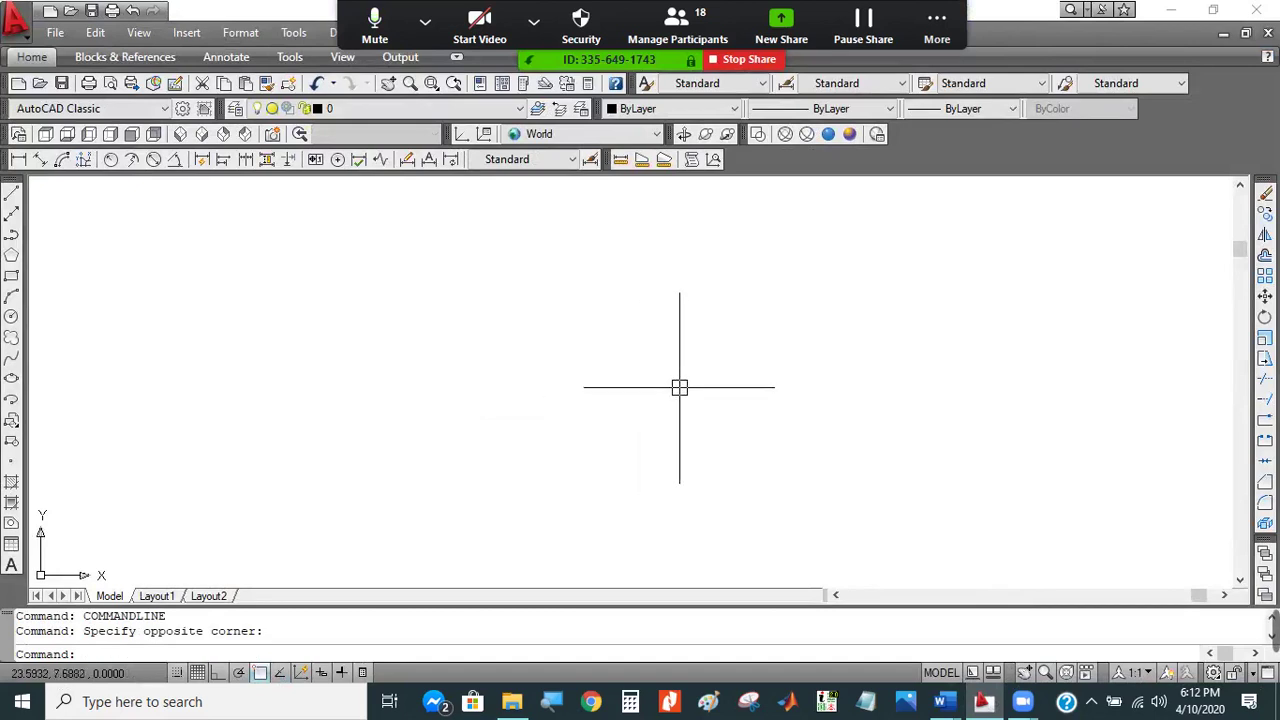
{"action": "mouse_move", "coordinate": [1241, 665]}
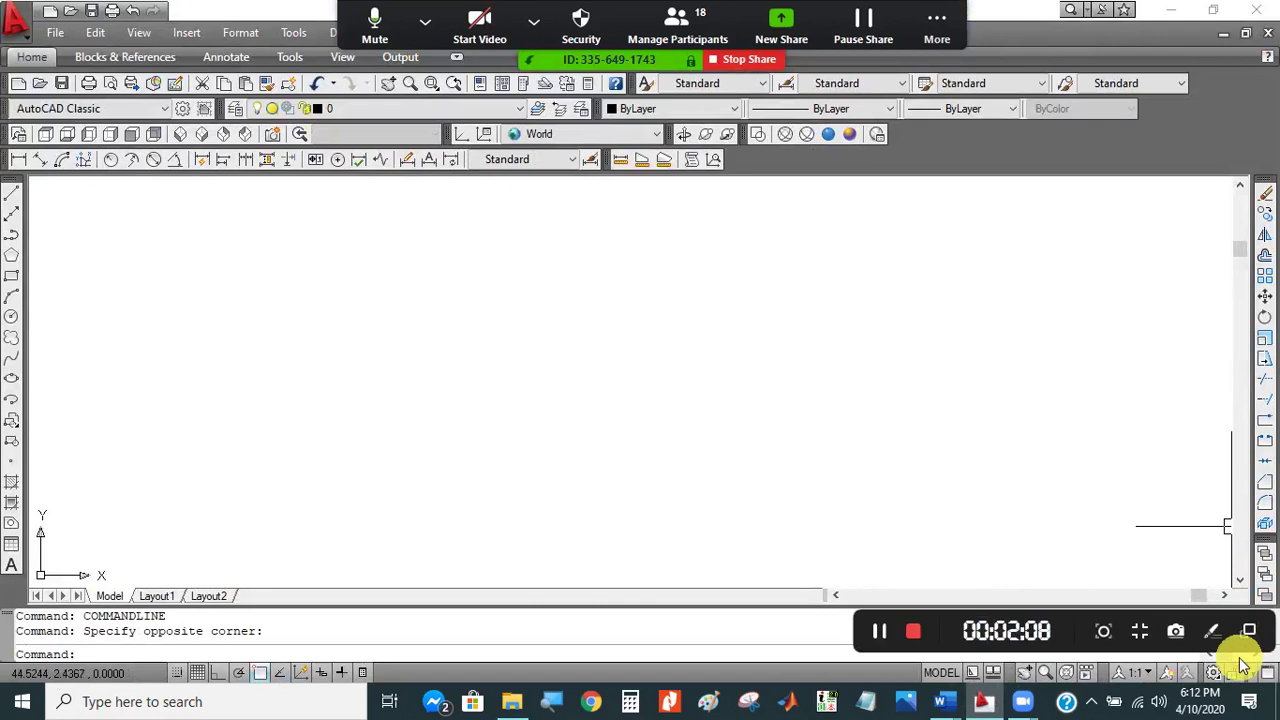
{"action": "left_click", "coordinate": [1214, 675]}
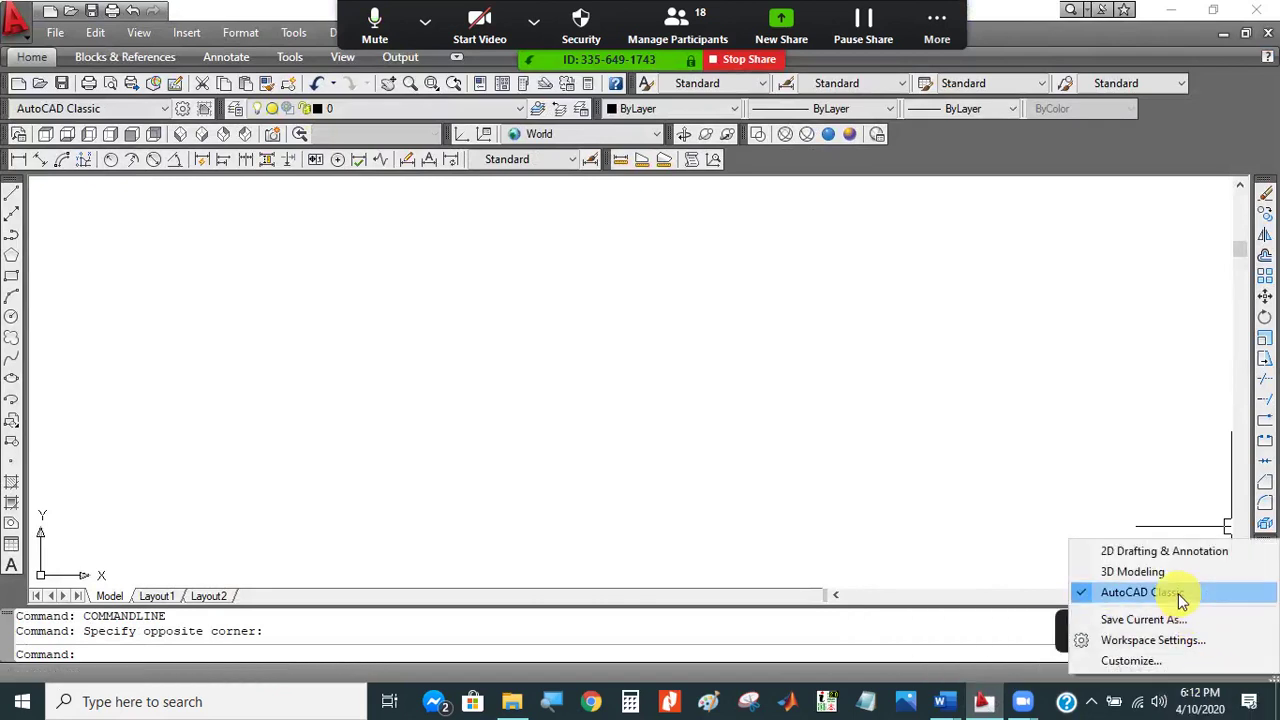
{"action": "left_click", "coordinate": [870, 385]}
- Open and close the meeting options and camera list, then drag another selection window on the canvas
{"action": "left_click", "coordinate": [943, 12]}
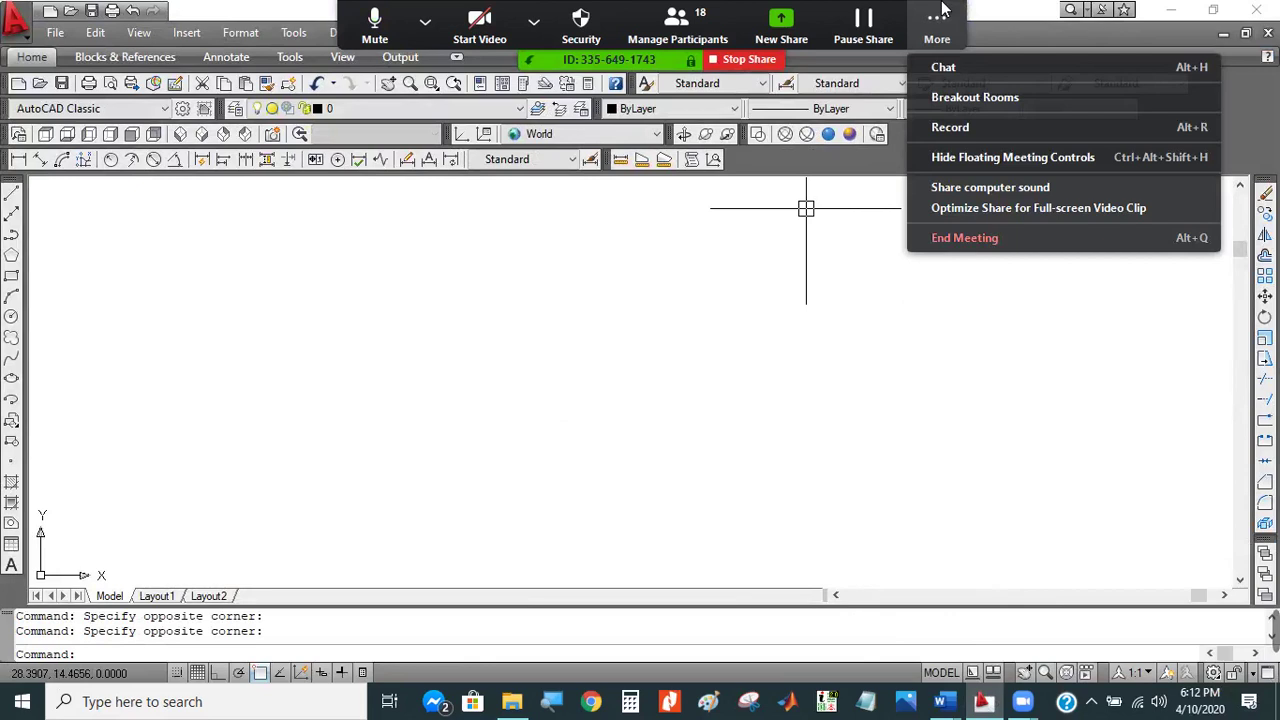
{"action": "left_click", "coordinate": [1002, 20]}
{"action": "left_click", "coordinate": [534, 38]}
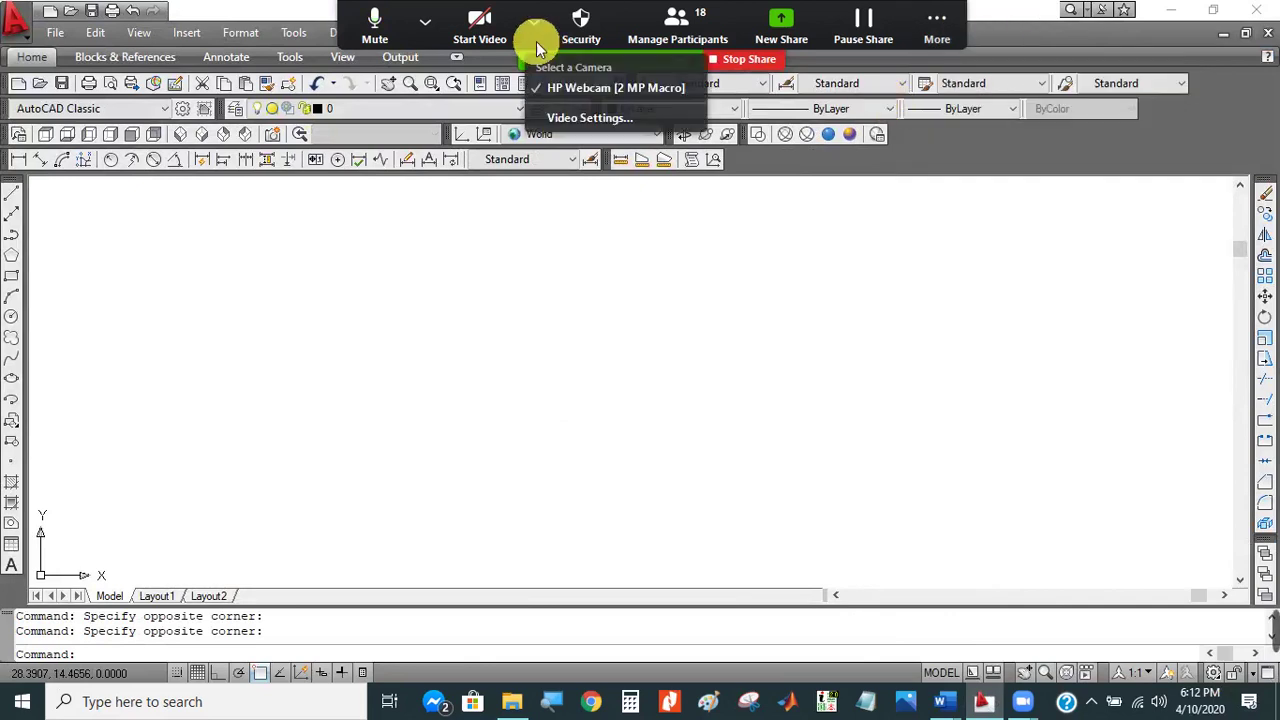
{"action": "left_click", "coordinate": [557, 423]}
{"action": "left_click", "coordinate": [563, 411]}
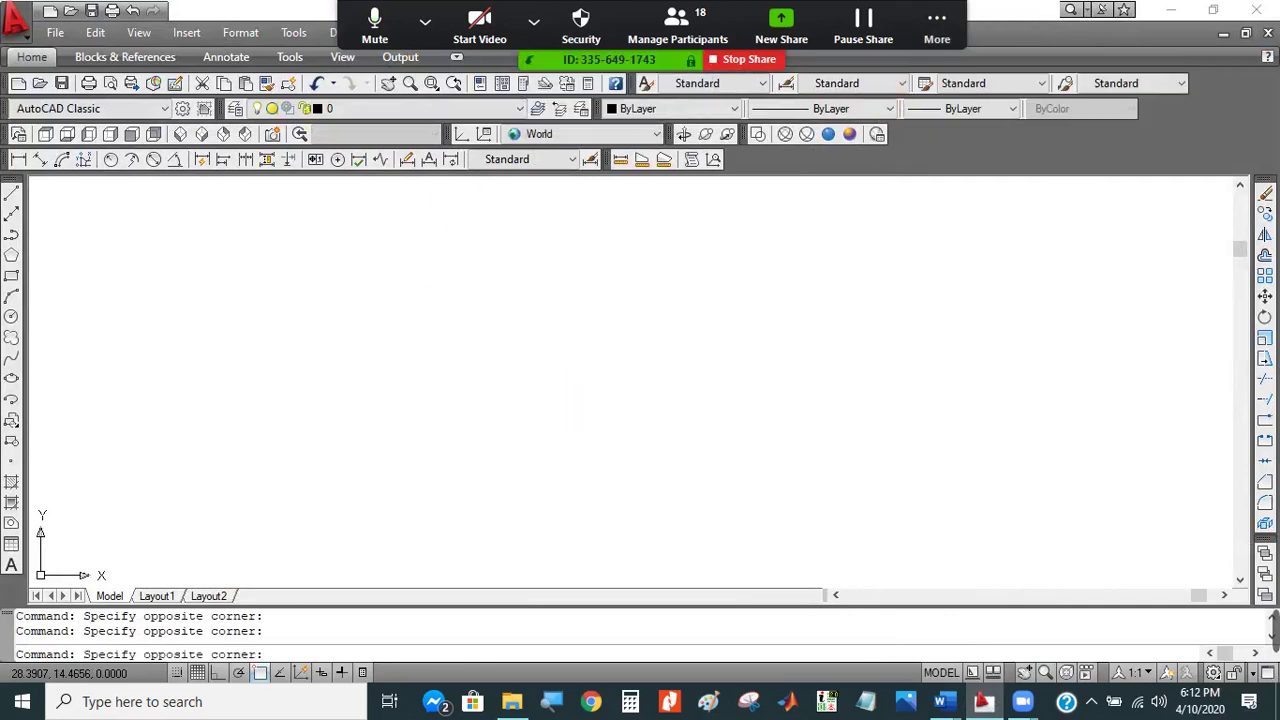
{"action": "left_click", "coordinate": [471, 523]}
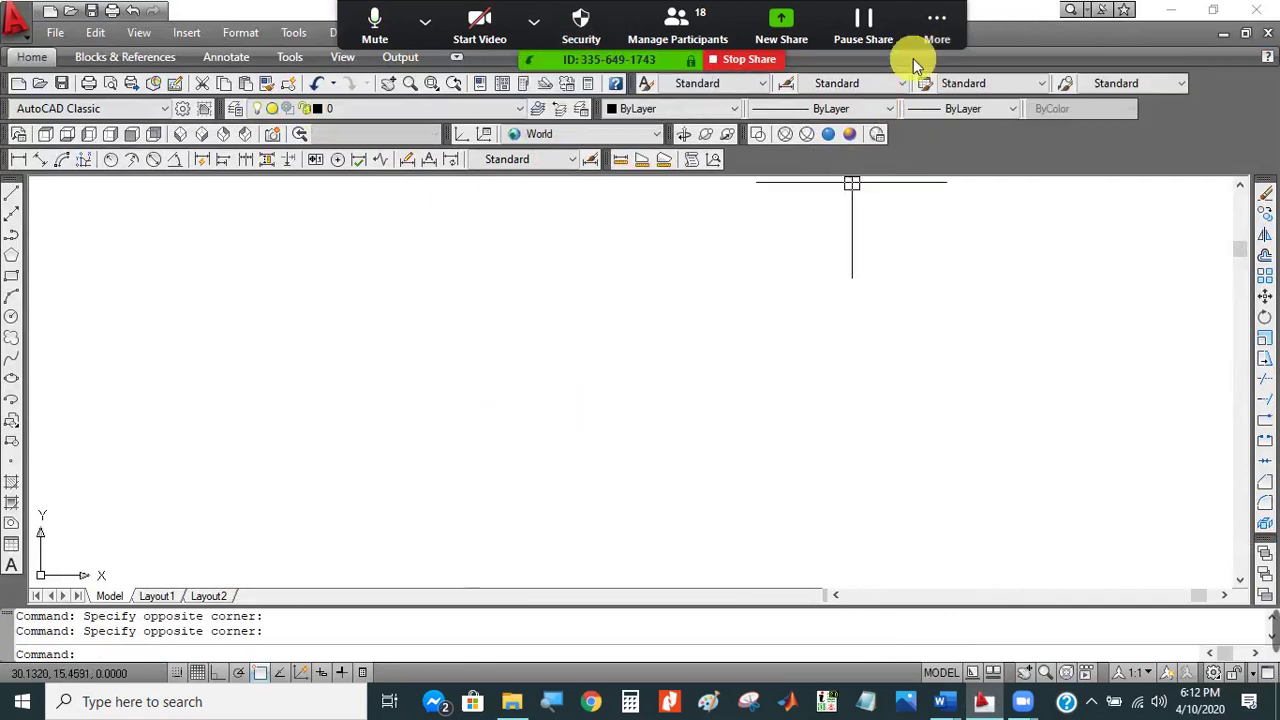
- Hide the floating meeting controls, cancel the pending canvas selection, and hide the controls again
{"action": "left_click", "coordinate": [933, 25]}
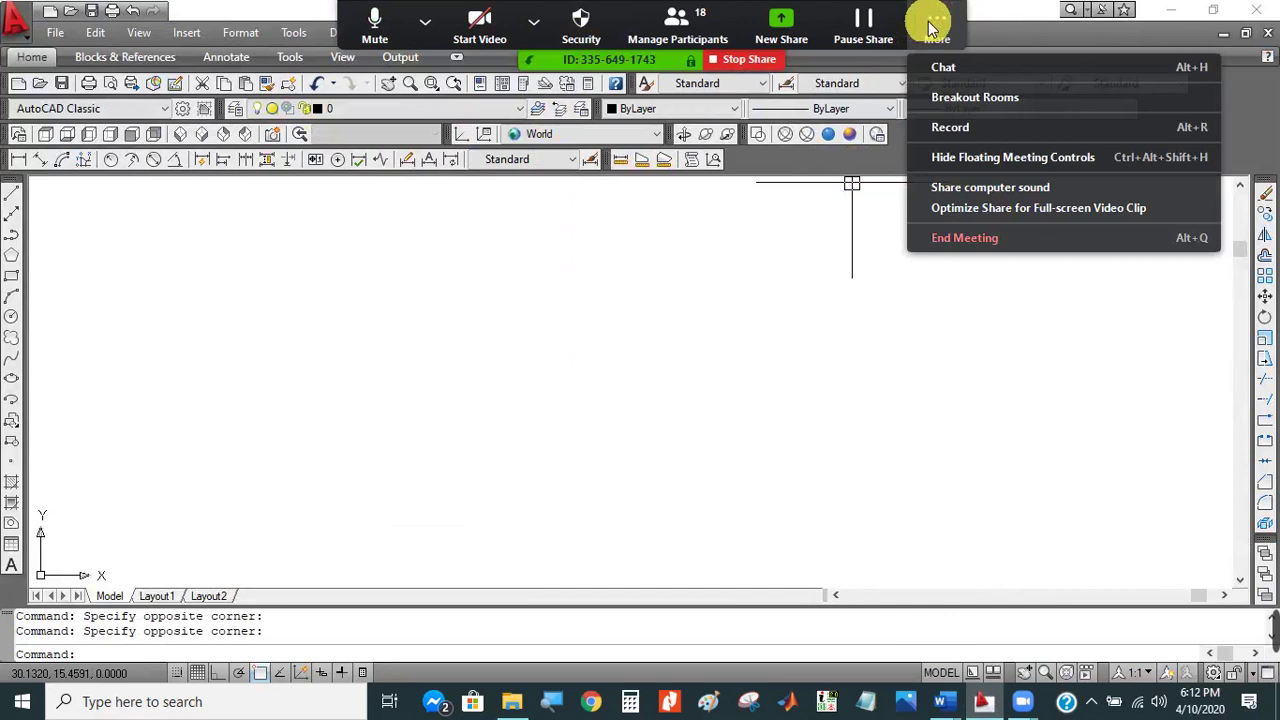
{"action": "left_click", "coordinate": [1008, 155]}
{"action": "left_click", "coordinate": [665, 273]}
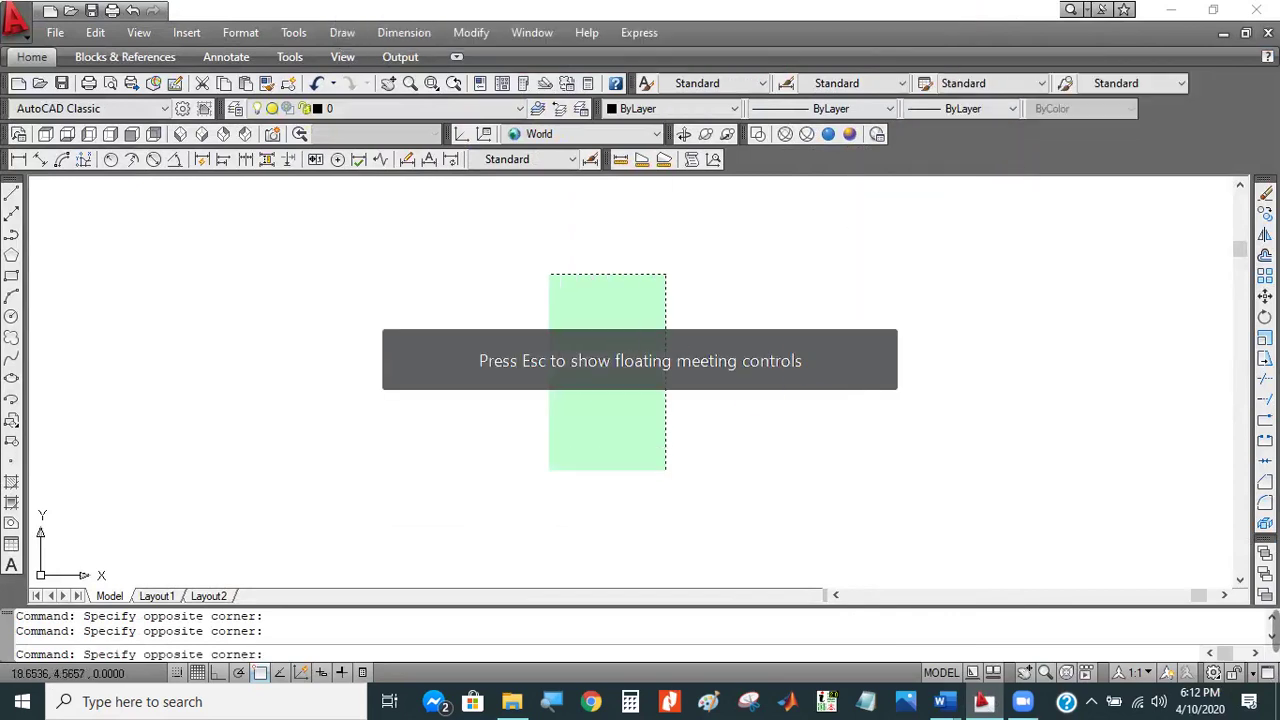
{"action": "left_click", "coordinate": [536, 484]}
{"action": "key", "text": "Escape"}
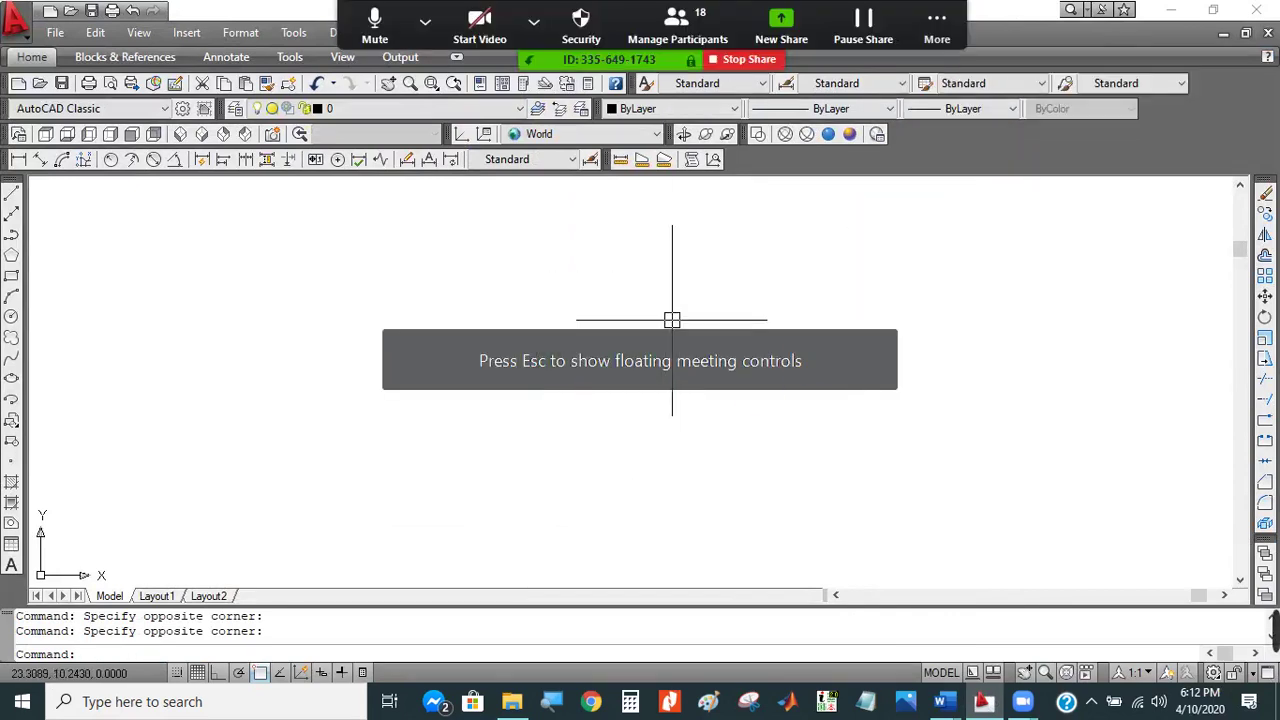
{"action": "key", "text": "Escape"}
{"action": "left_click", "coordinate": [962, 20]}
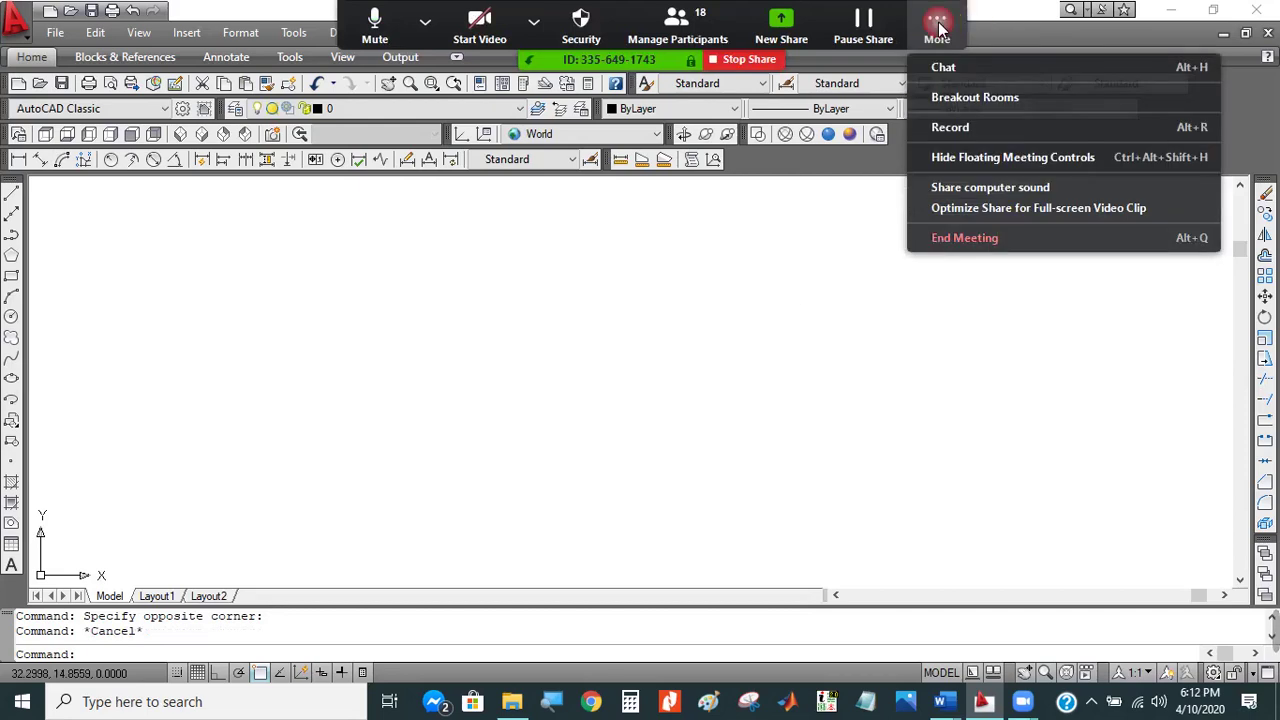
{"action": "left_click", "coordinate": [975, 158]}
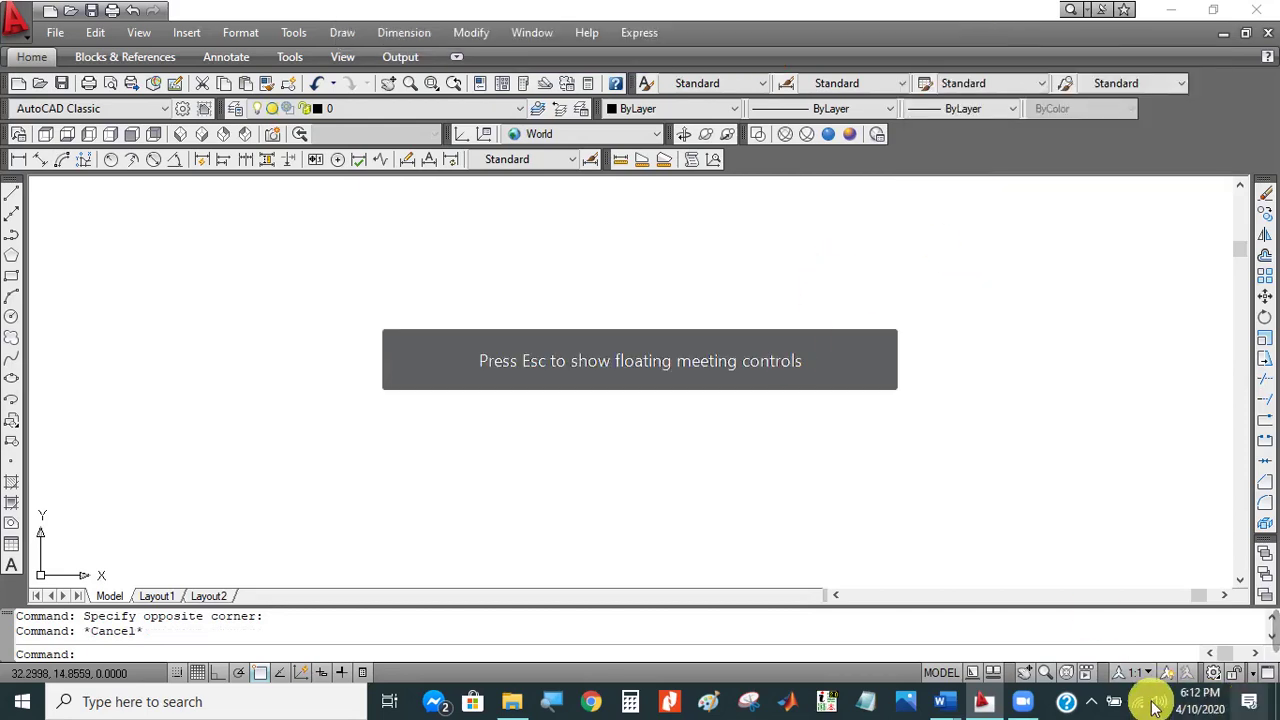
- Open the workspace list, then close it by clicking in the empty drawing area
{"action": "left_click", "coordinate": [1212, 676]}
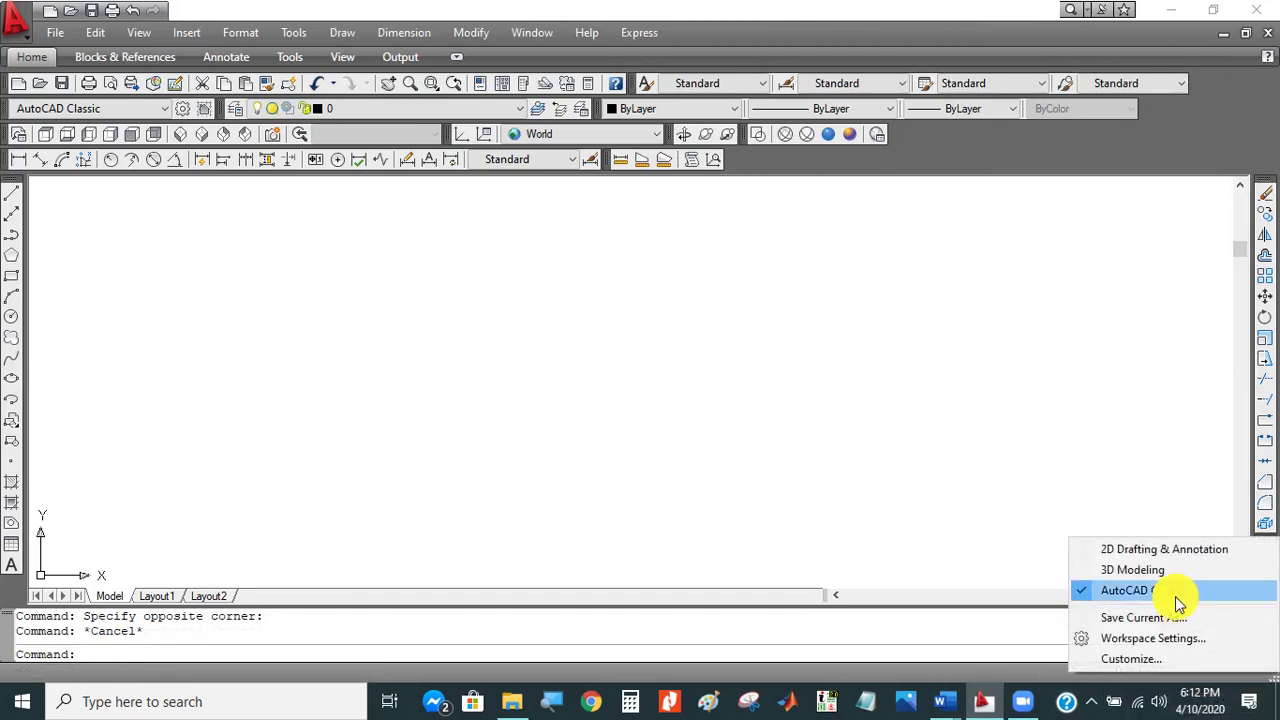
{"action": "left_click", "coordinate": [772, 318]}
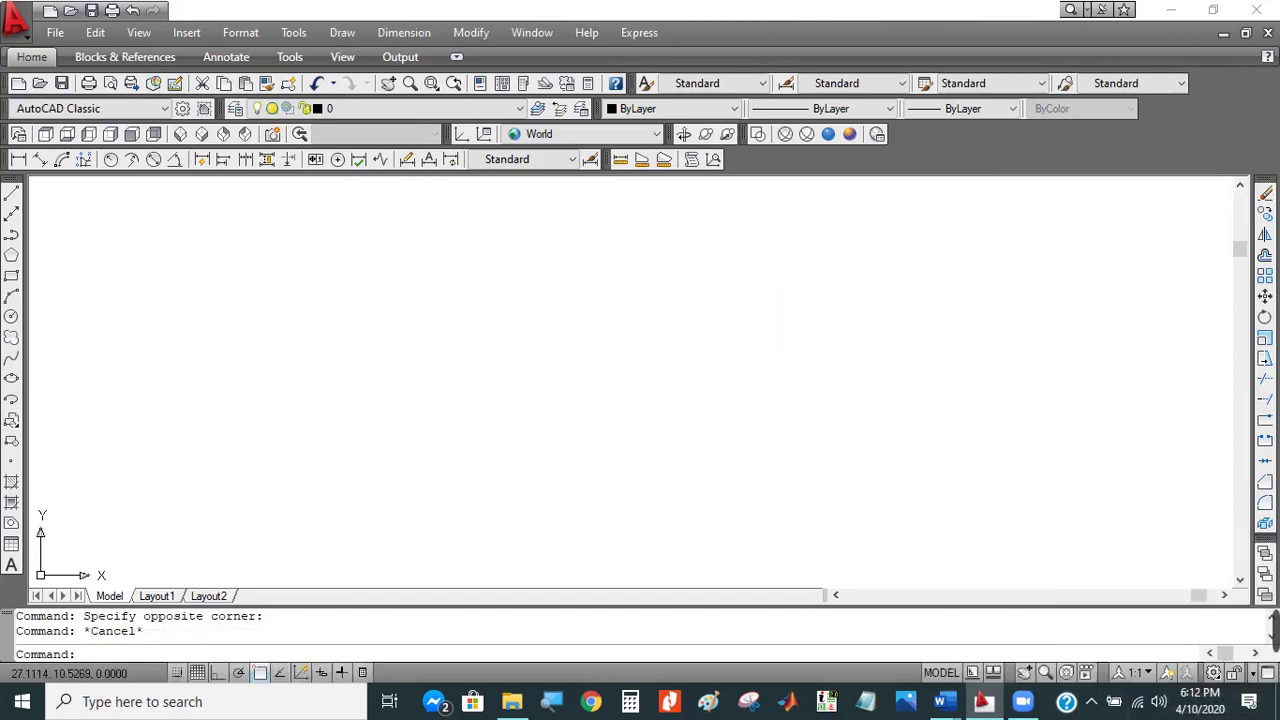
{"action": "left_click", "coordinate": [772, 316]}
- From the drawing area, bring up the toolbar list on the left-edge toolbar
{"action": "left_click", "coordinate": [656, 365]}
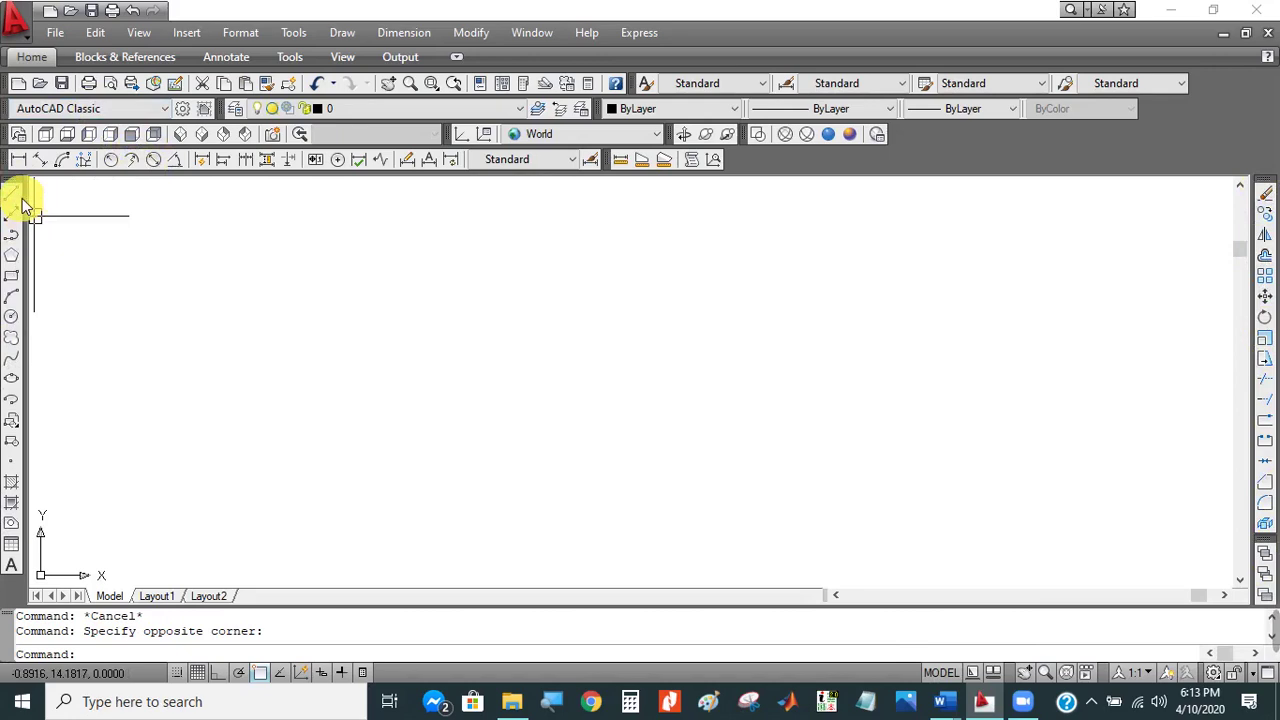
{"action": "right_click", "coordinate": [11, 317]}
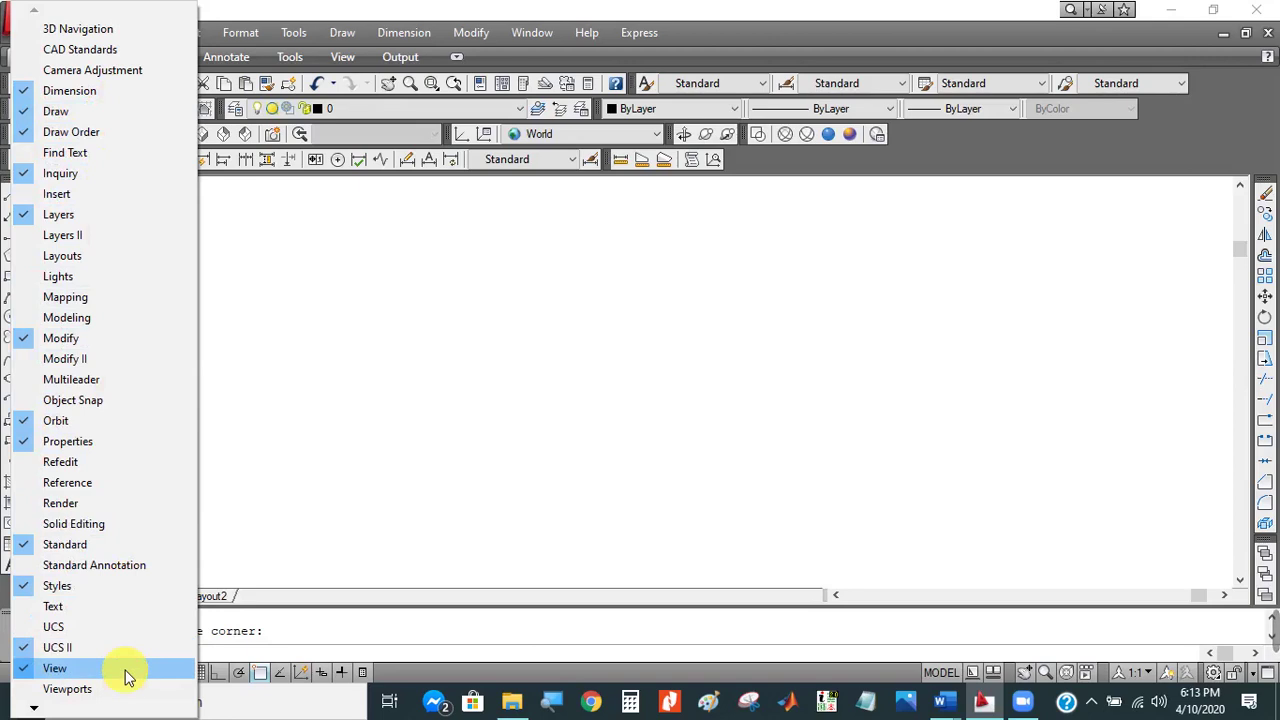
- Close the toolbar list and confirm AutoCAD Classic in both the Workspace dropdown and status-bar menu
{"action": "left_click", "coordinate": [822, 319]}
{"action": "left_click", "coordinate": [624, 414]}
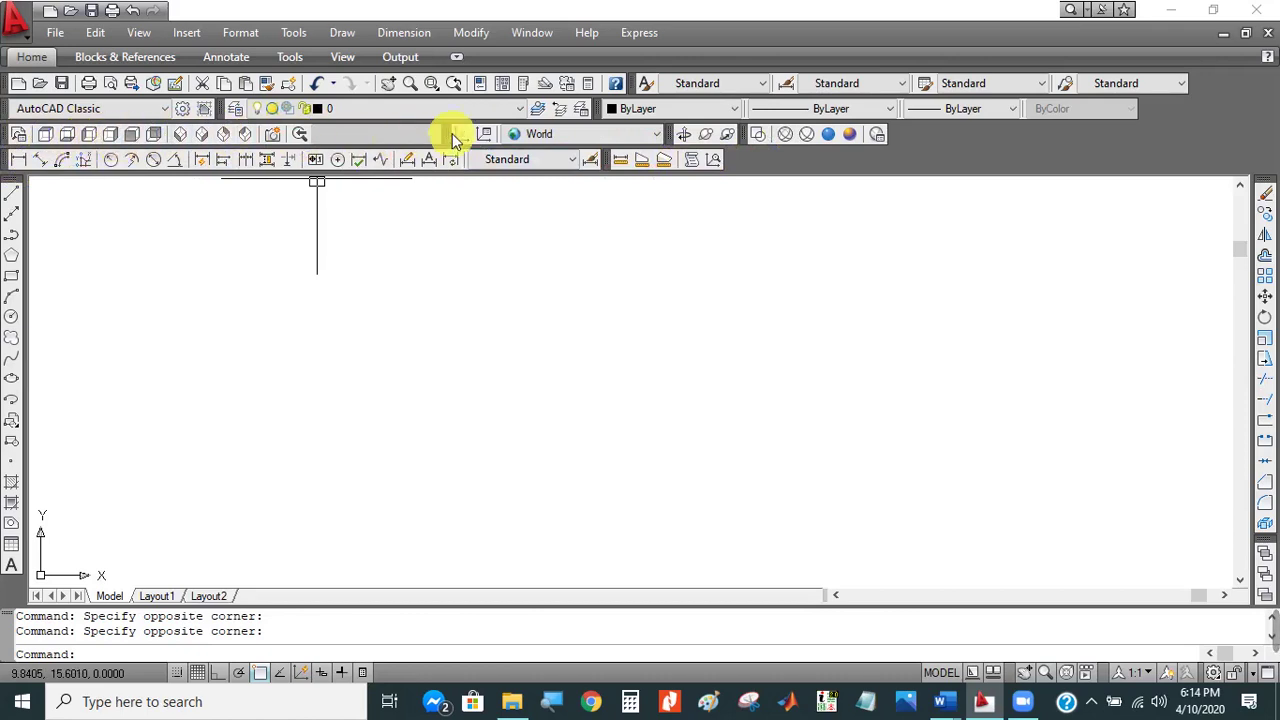
{"action": "left_click", "coordinate": [165, 107]}
{"action": "left_click", "coordinate": [165, 107]}
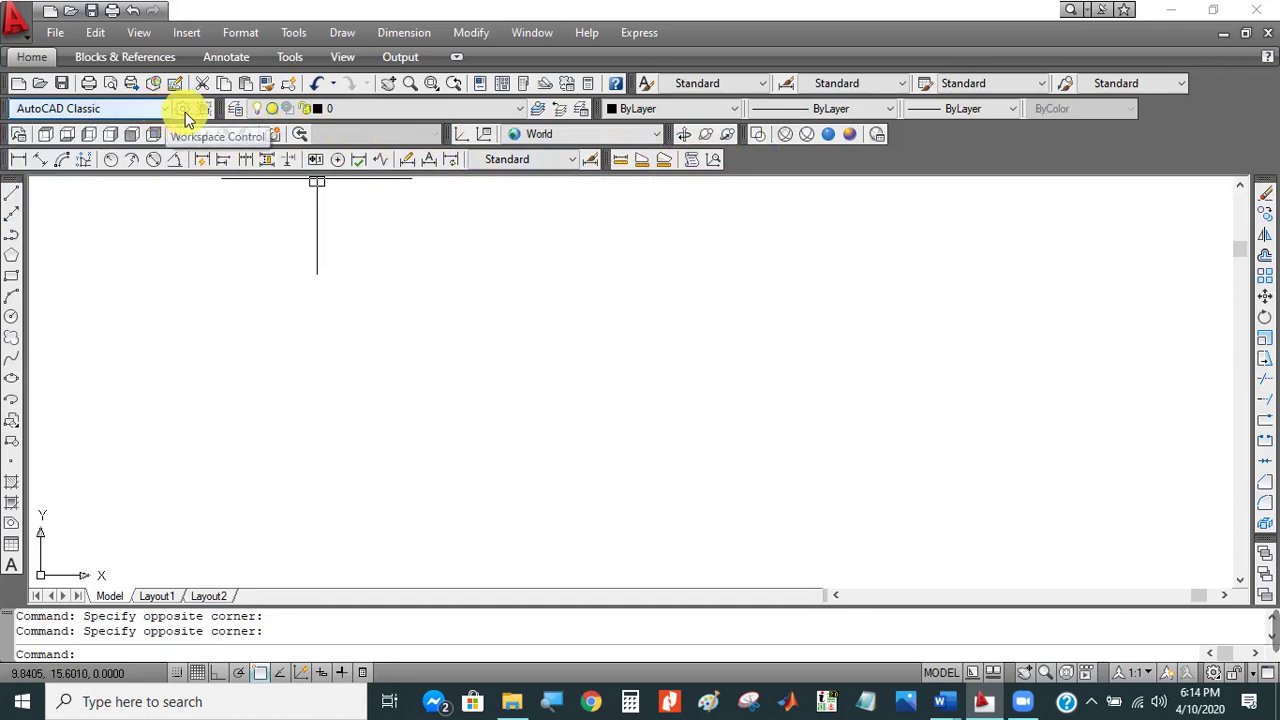
{"action": "left_click", "coordinate": [1213, 672]}
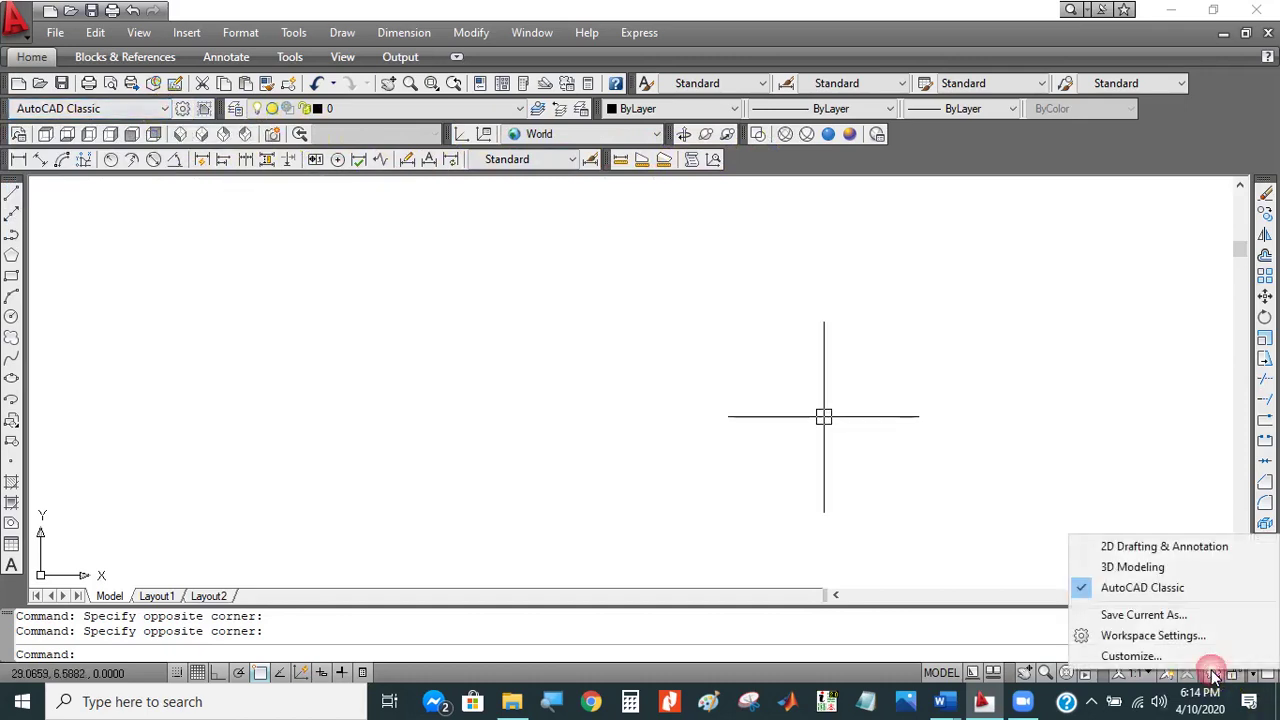
{"action": "left_click", "coordinate": [1030, 594]}
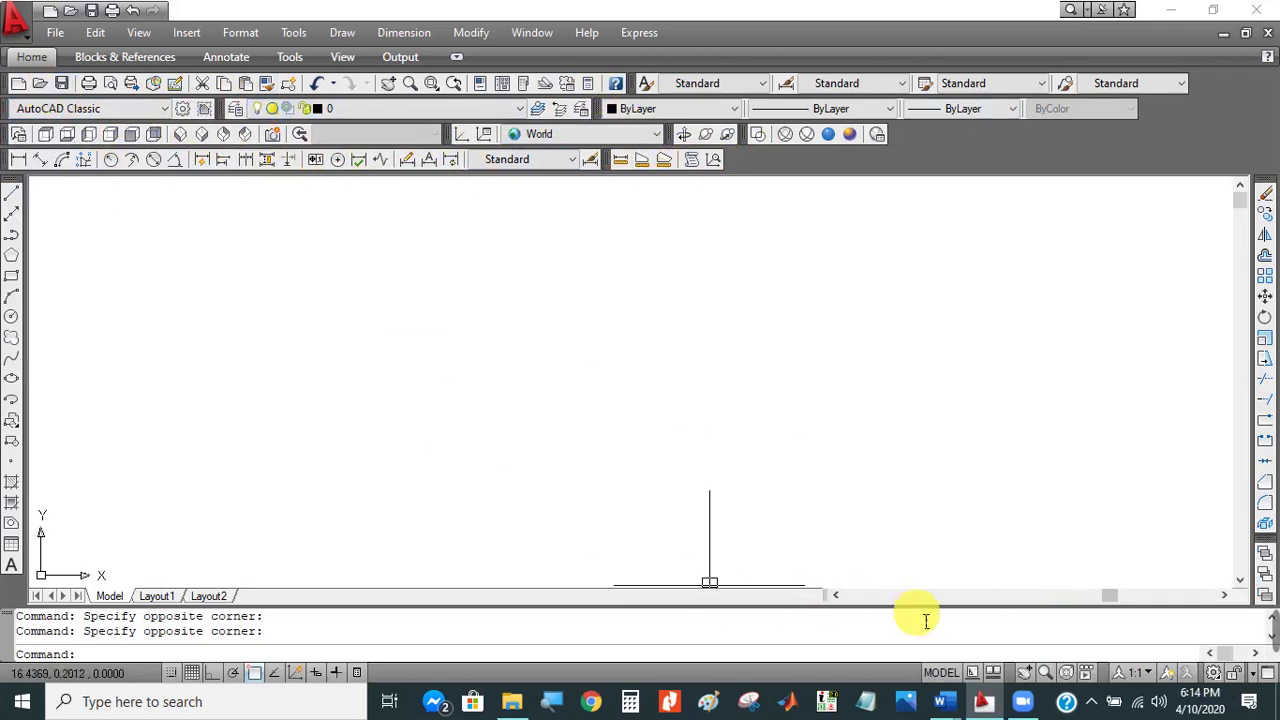
- Check the Lab Task 3 sheet in Word, return to AutoCAD, and cancel a started line
{"action": "mouse_move", "coordinate": [940, 701]}
{"action": "left_click", "coordinate": [880, 608]}
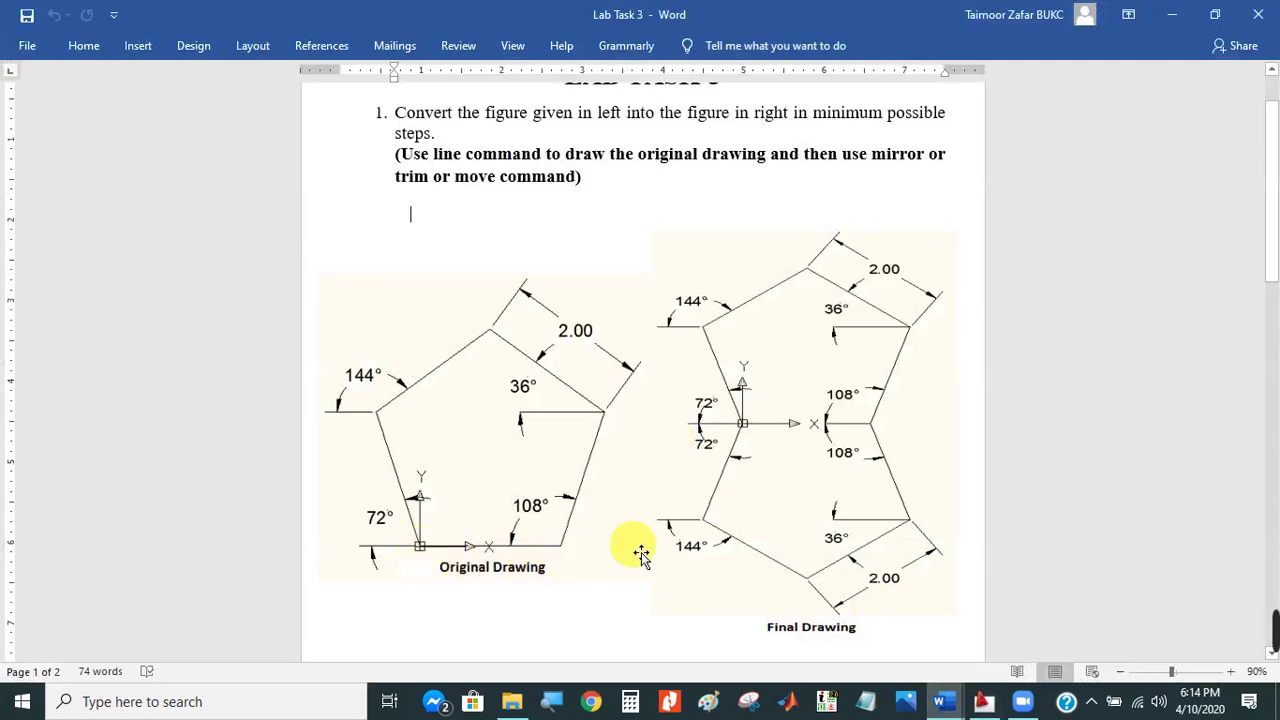
{"action": "key", "text": "alt+Tab"}
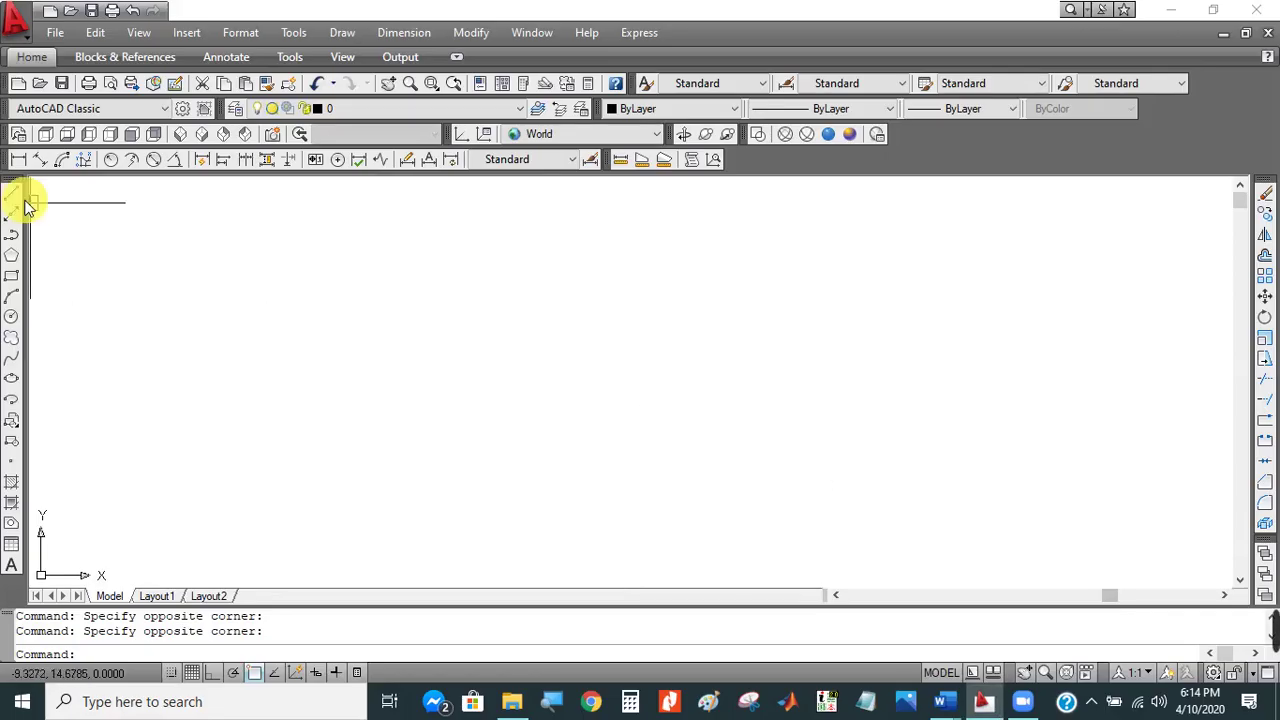
{"action": "left_click", "coordinate": [12, 194]}
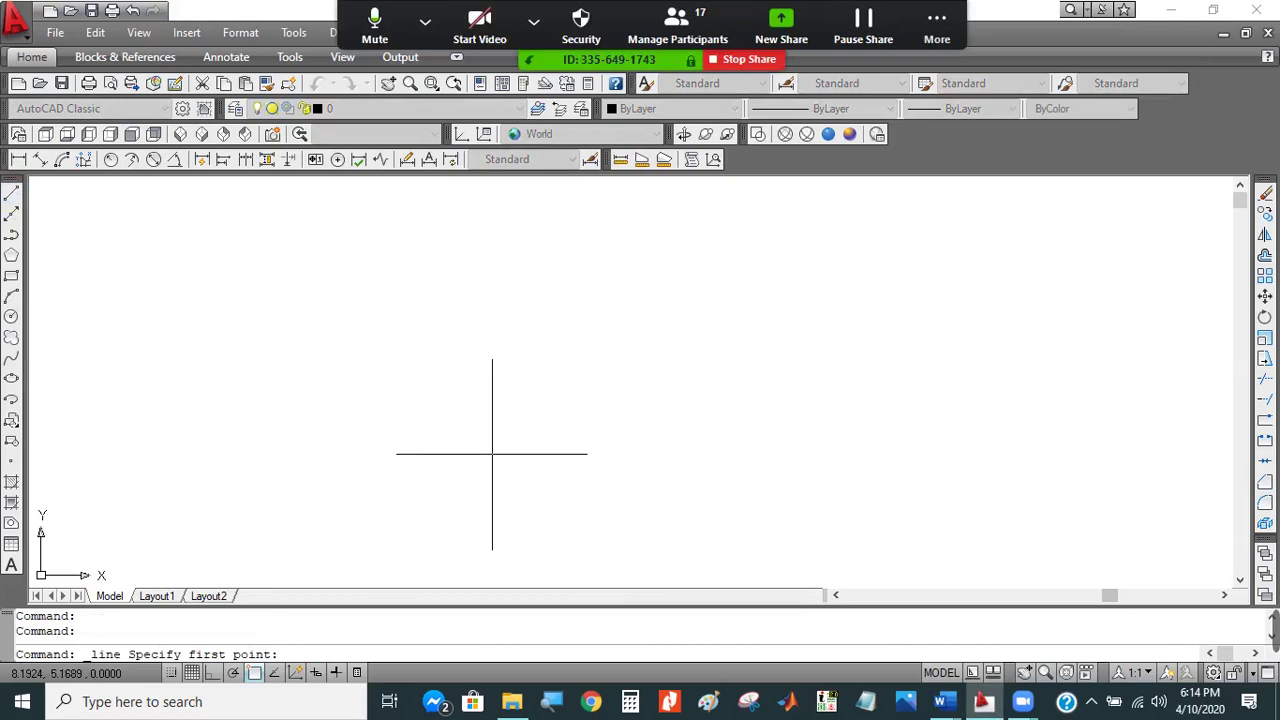
{"action": "key", "text": "Escape"}
- Hide the floating meeting controls and put focus on AutoCAD's command prompt
{"action": "left_click", "coordinate": [937, 22]}
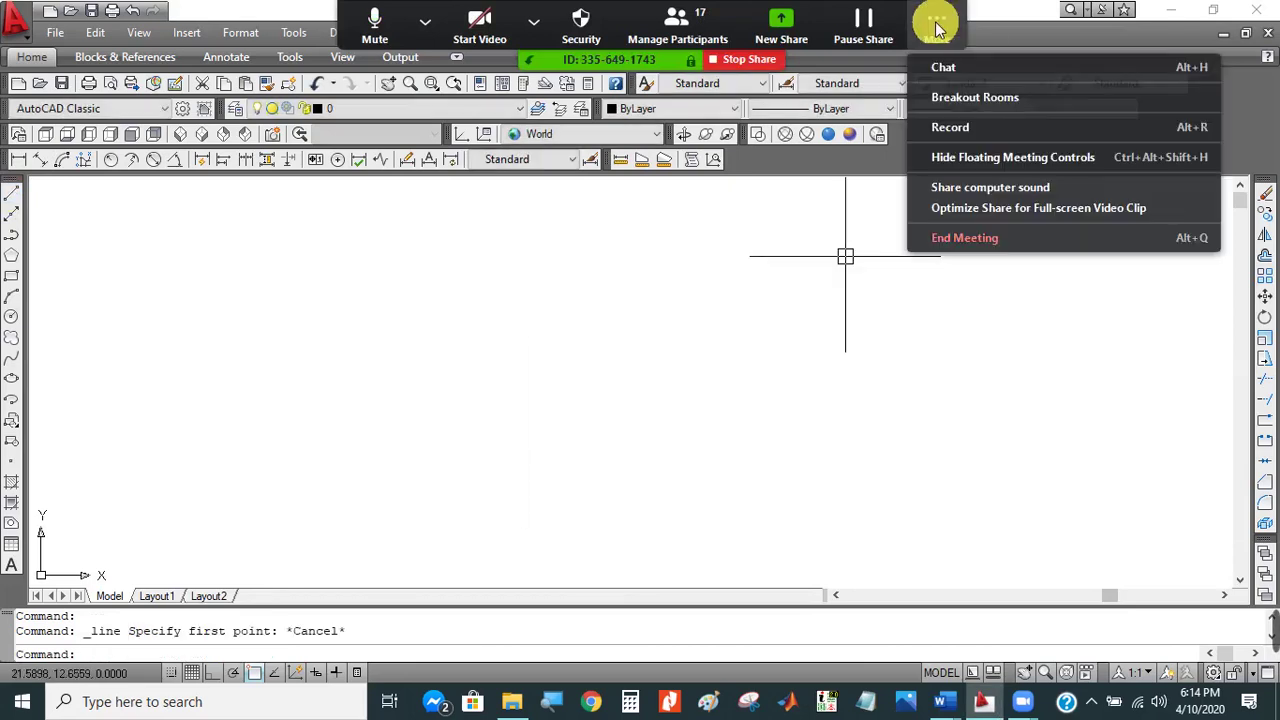
{"action": "left_click", "coordinate": [977, 157]}
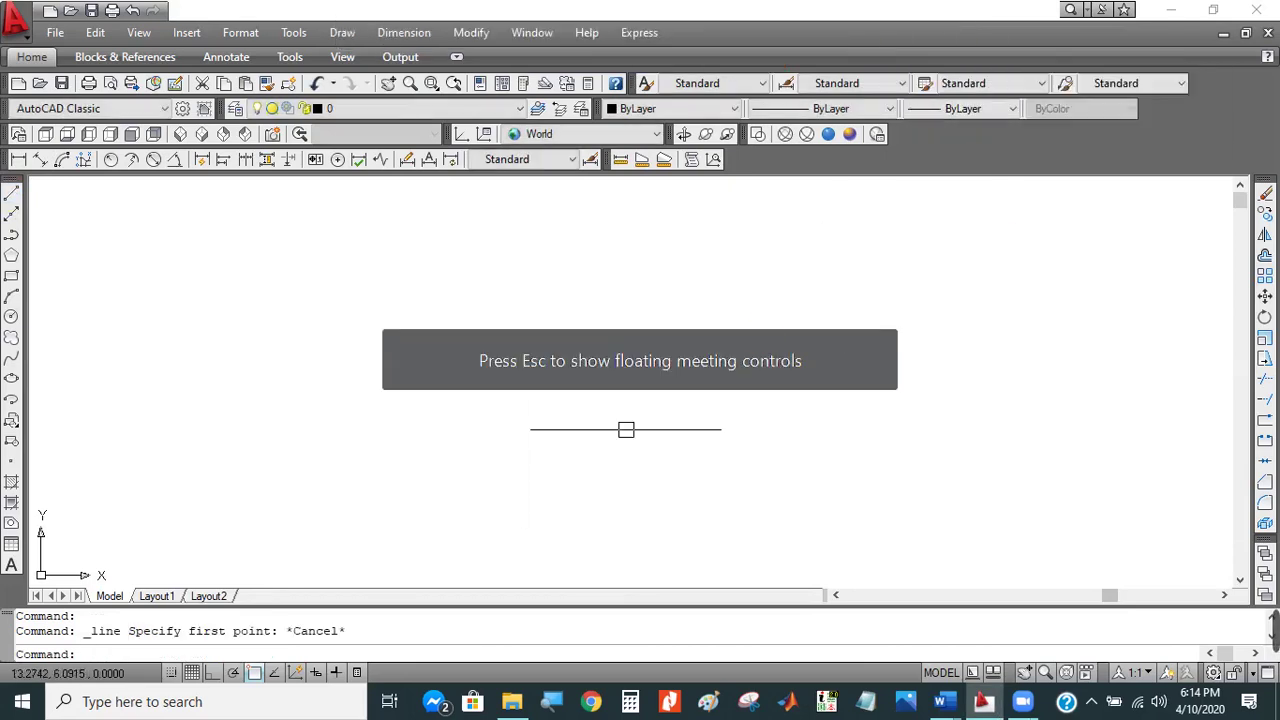
{"action": "left_click_drag", "start_coordinate": [486, 446], "coordinate": [434, 458]}
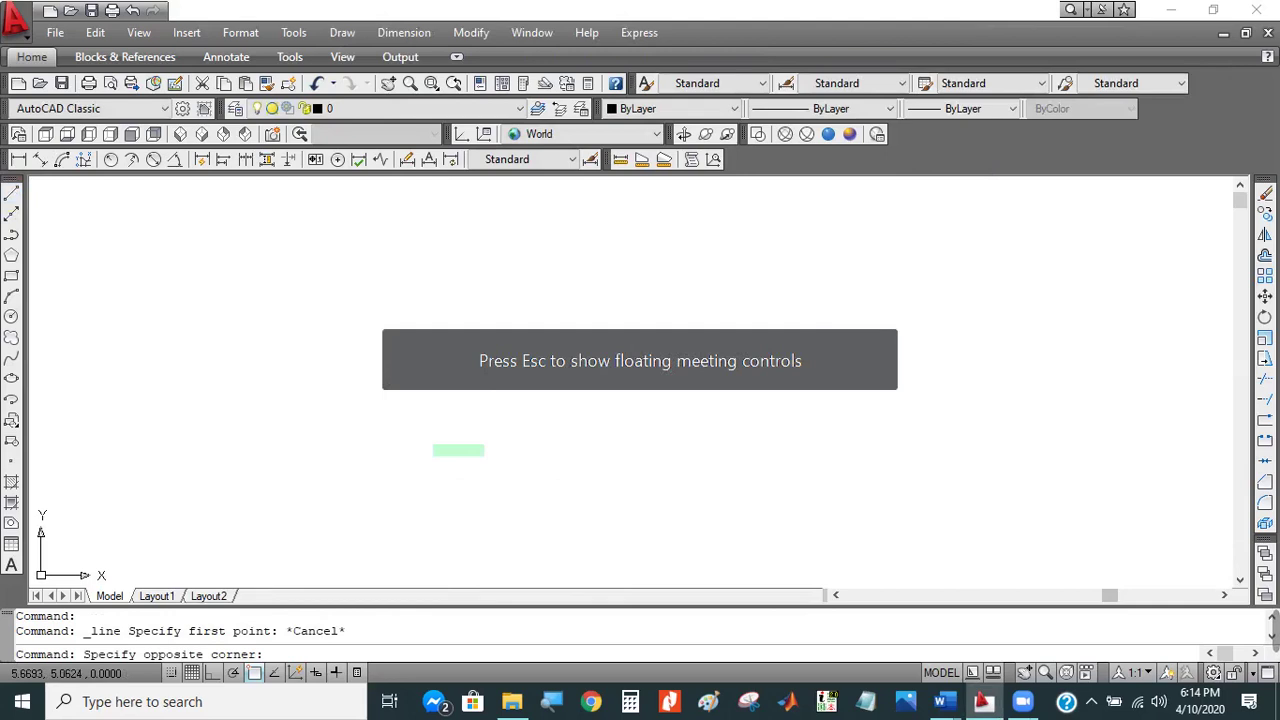
{"action": "left_click", "coordinate": [352, 652]}
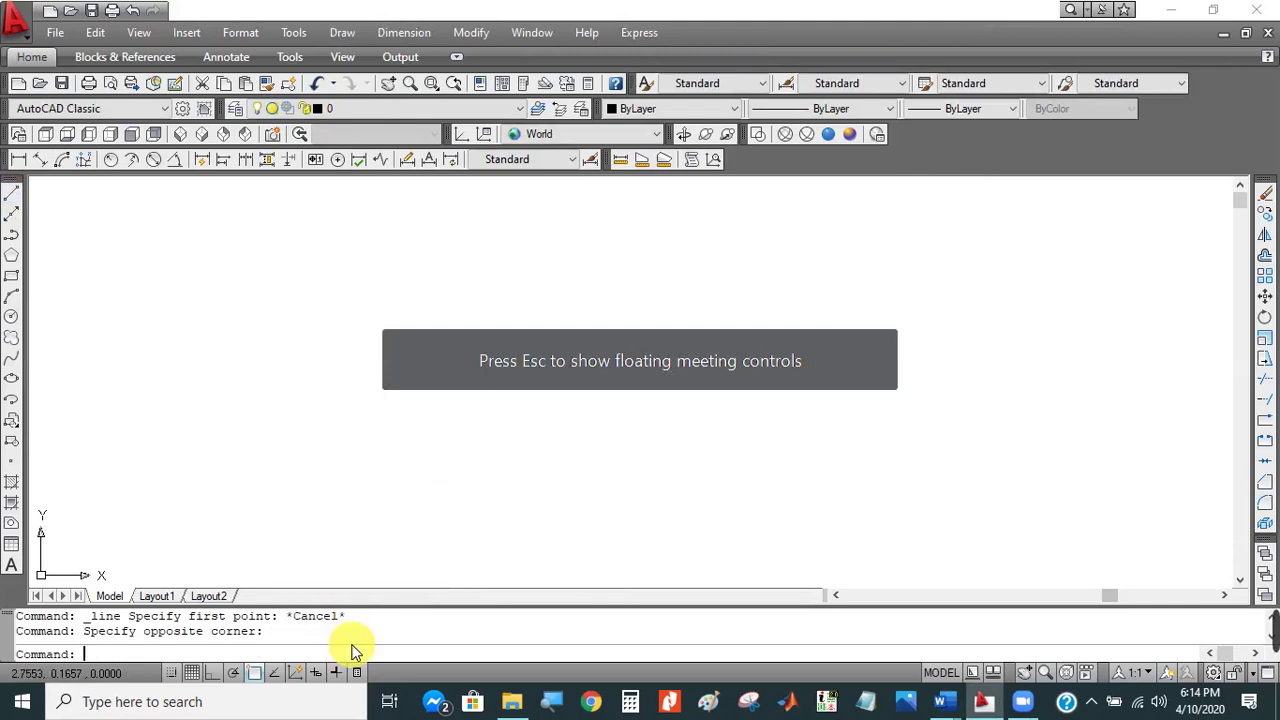
- Set drawing units (UNITS) to Decimal with 0.000 precision and Millimeters insertion scale
{"action": "type", "text": "units"}
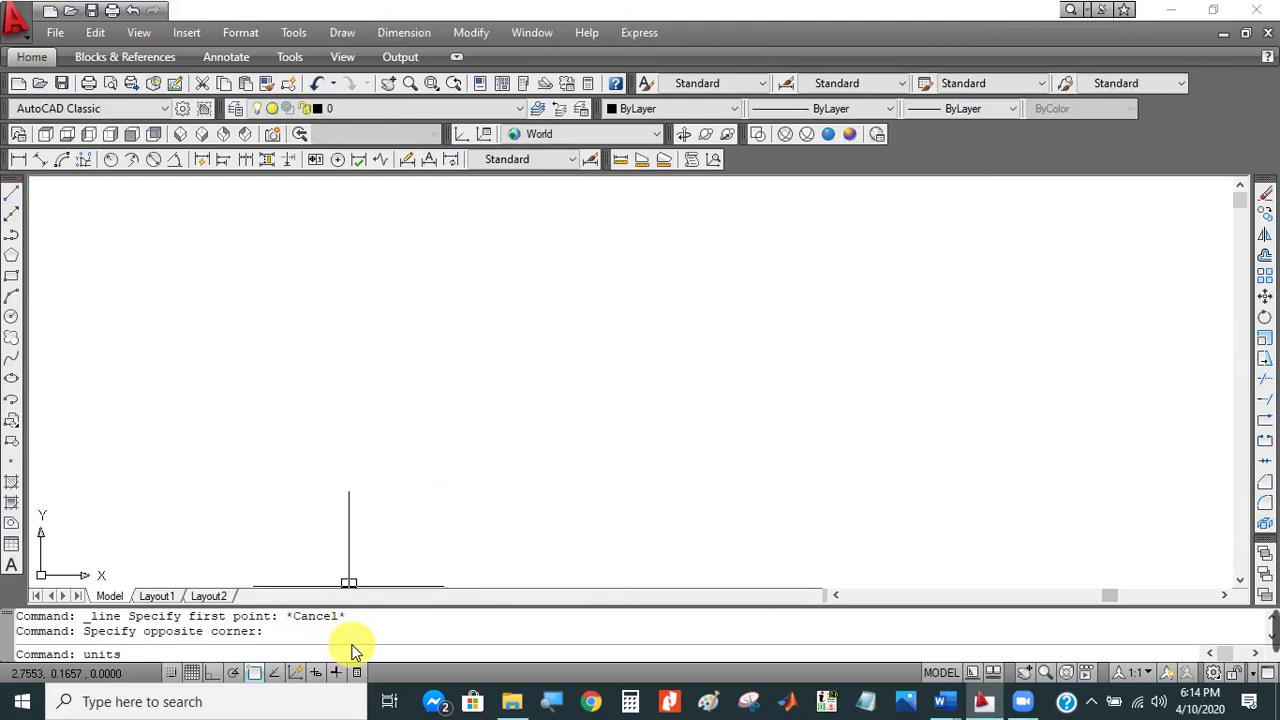
{"action": "key", "text": "Return"}
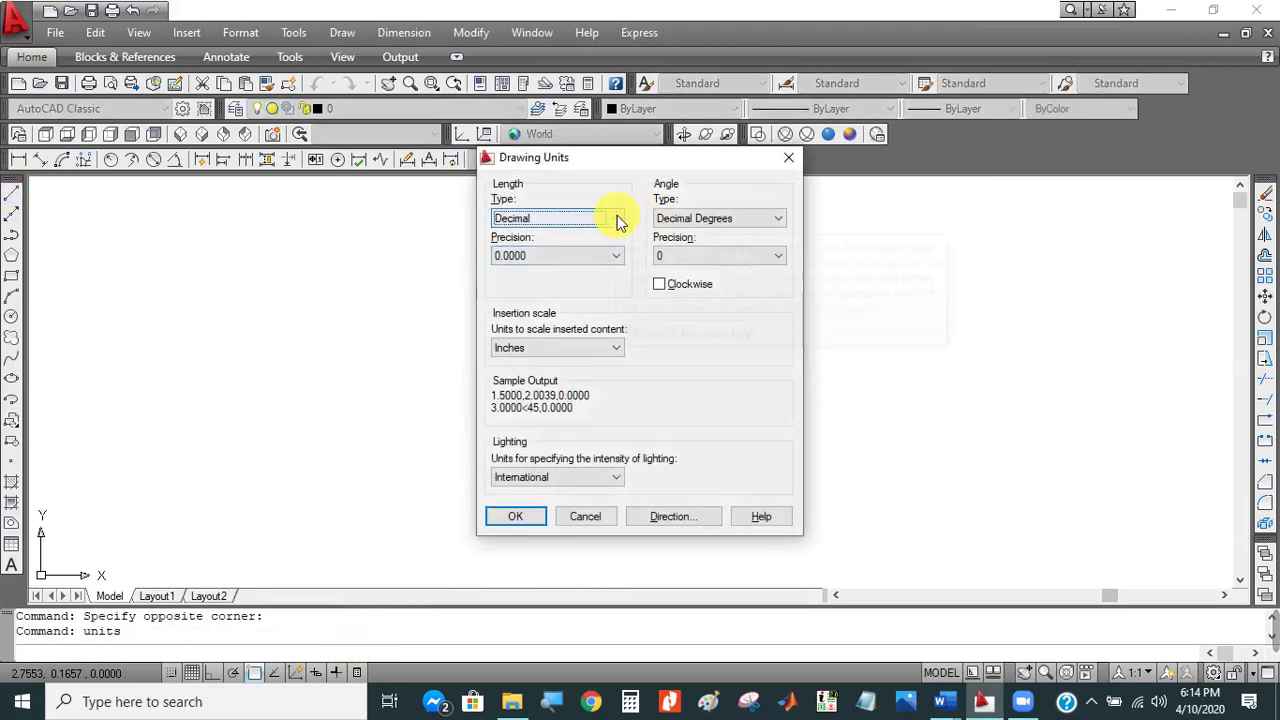
{"action": "left_click", "coordinate": [616, 218]}
{"action": "left_click", "coordinate": [617, 219]}
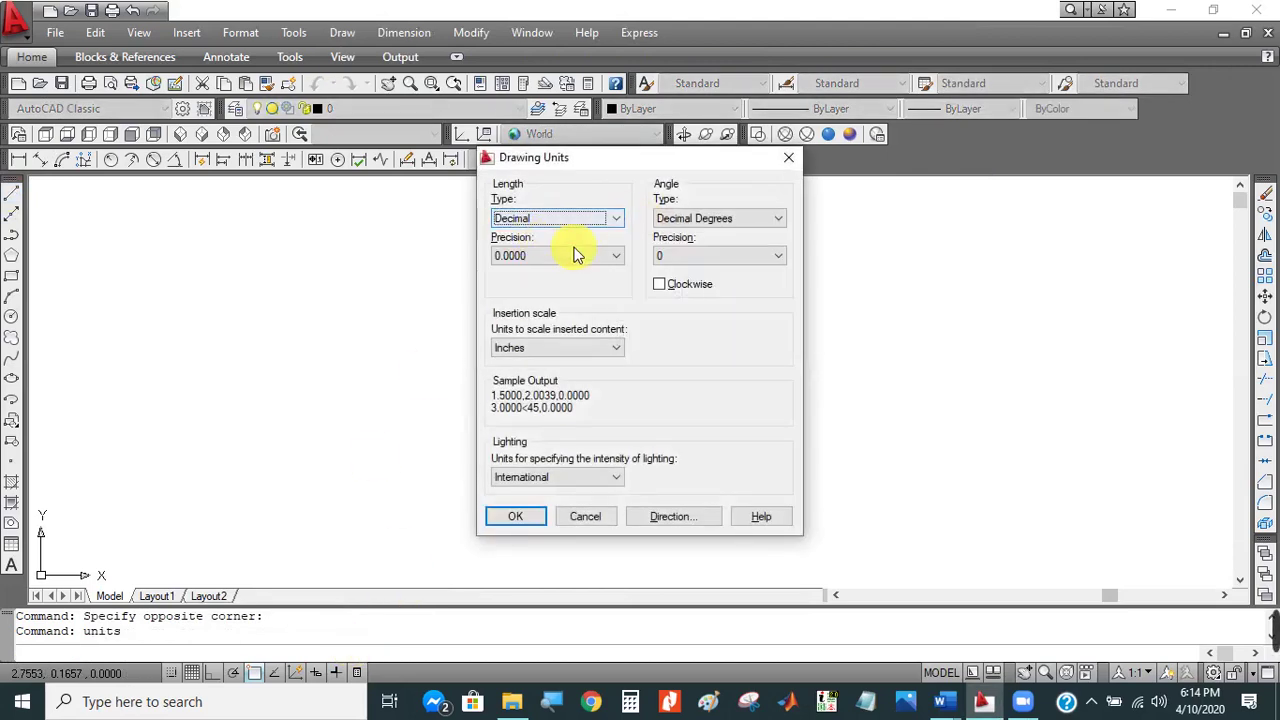
{"action": "left_click", "coordinate": [613, 256]}
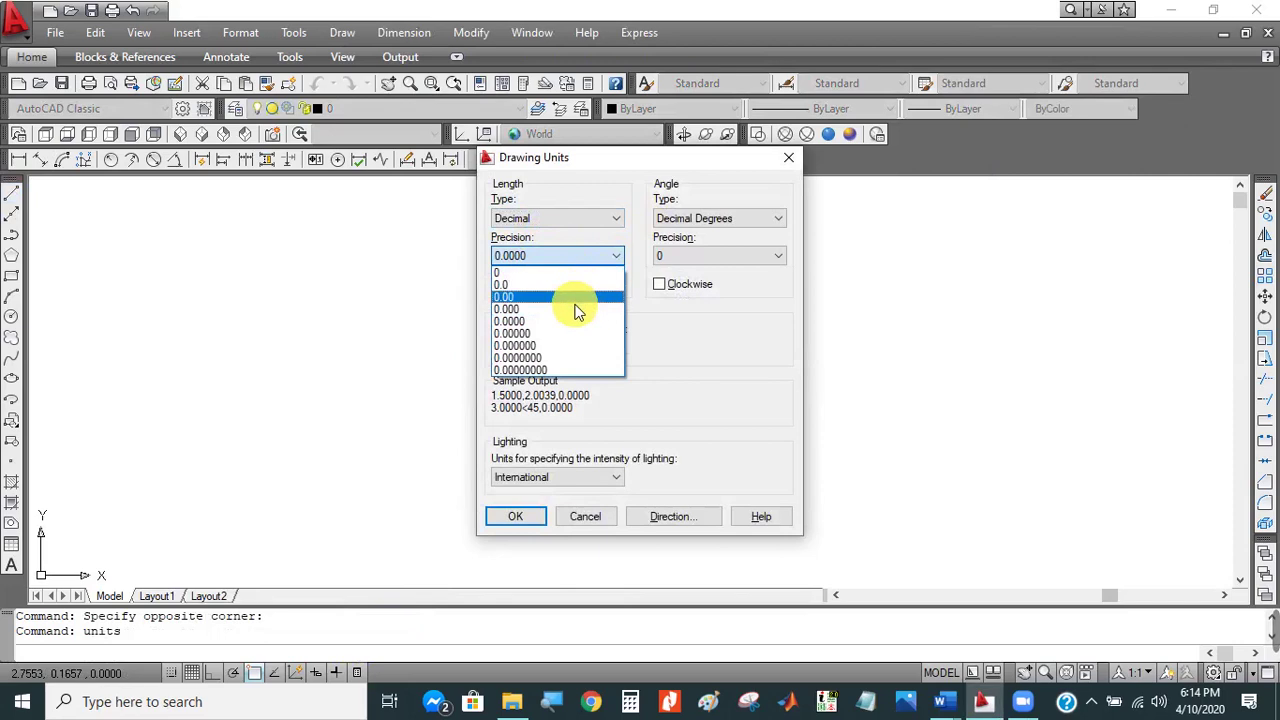
{"action": "left_click", "coordinate": [577, 306]}
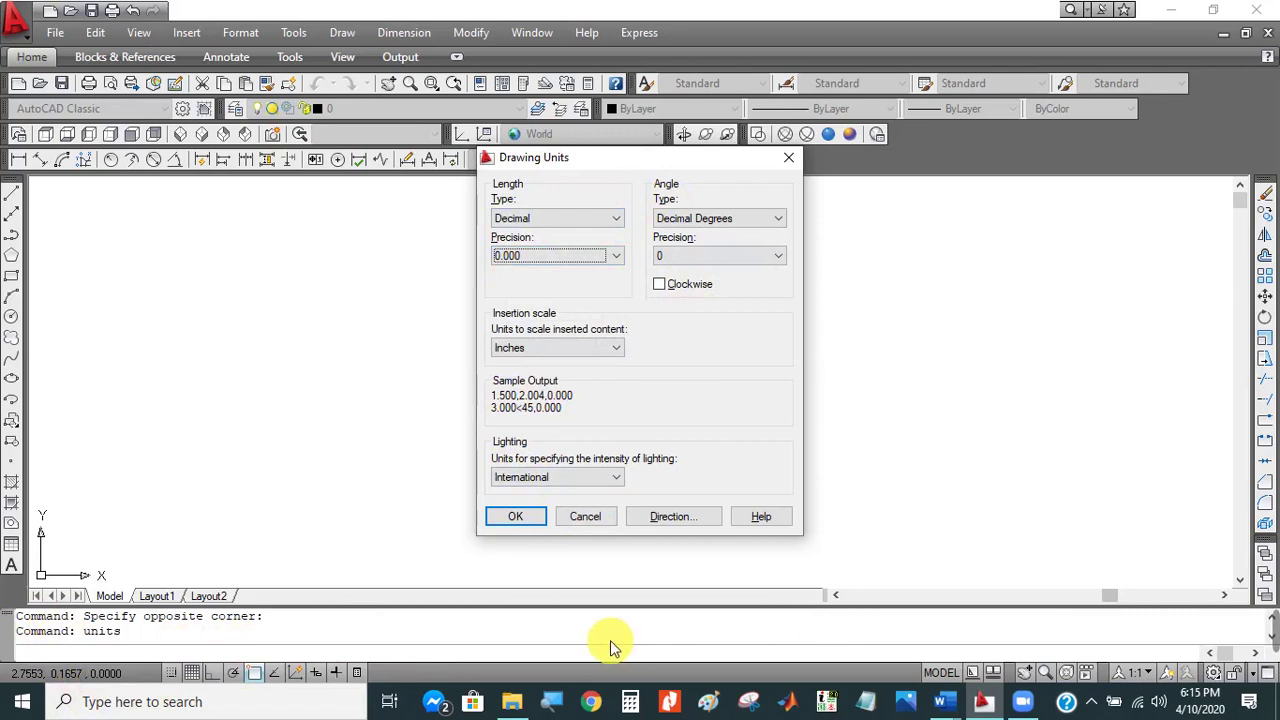
{"action": "left_click", "coordinate": [616, 349]}
{"action": "left_click", "coordinate": [563, 408]}
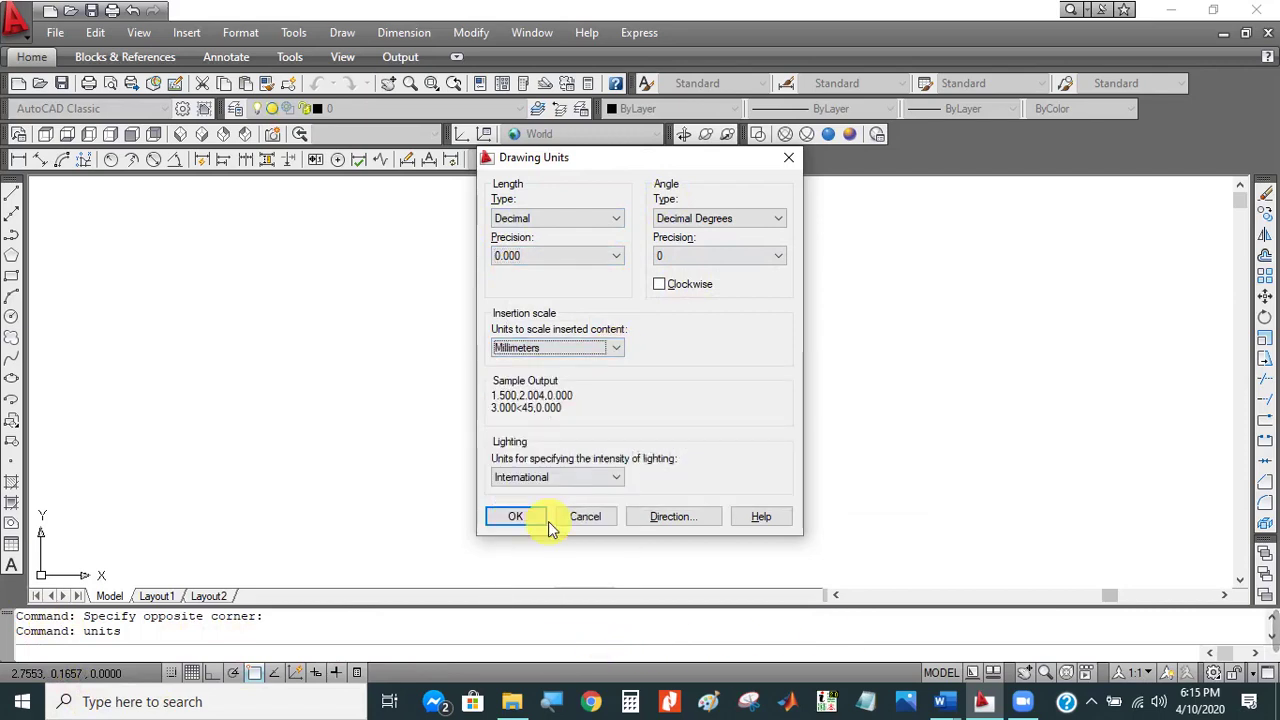
{"action": "left_click", "coordinate": [518, 527]}
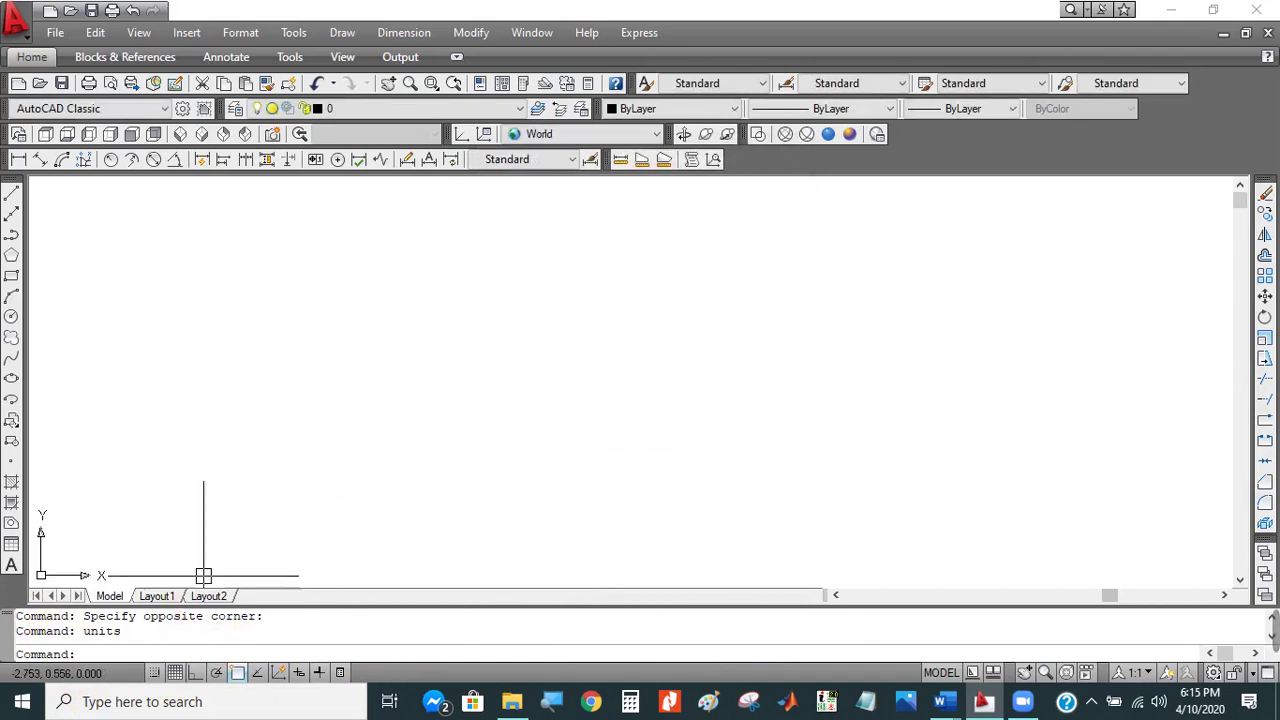
- Measure the distance between two picked points and read the 7.896 result in the command history
{"action": "left_click_drag", "start_coordinate": [18, 616], "coordinate": [425, 680]}
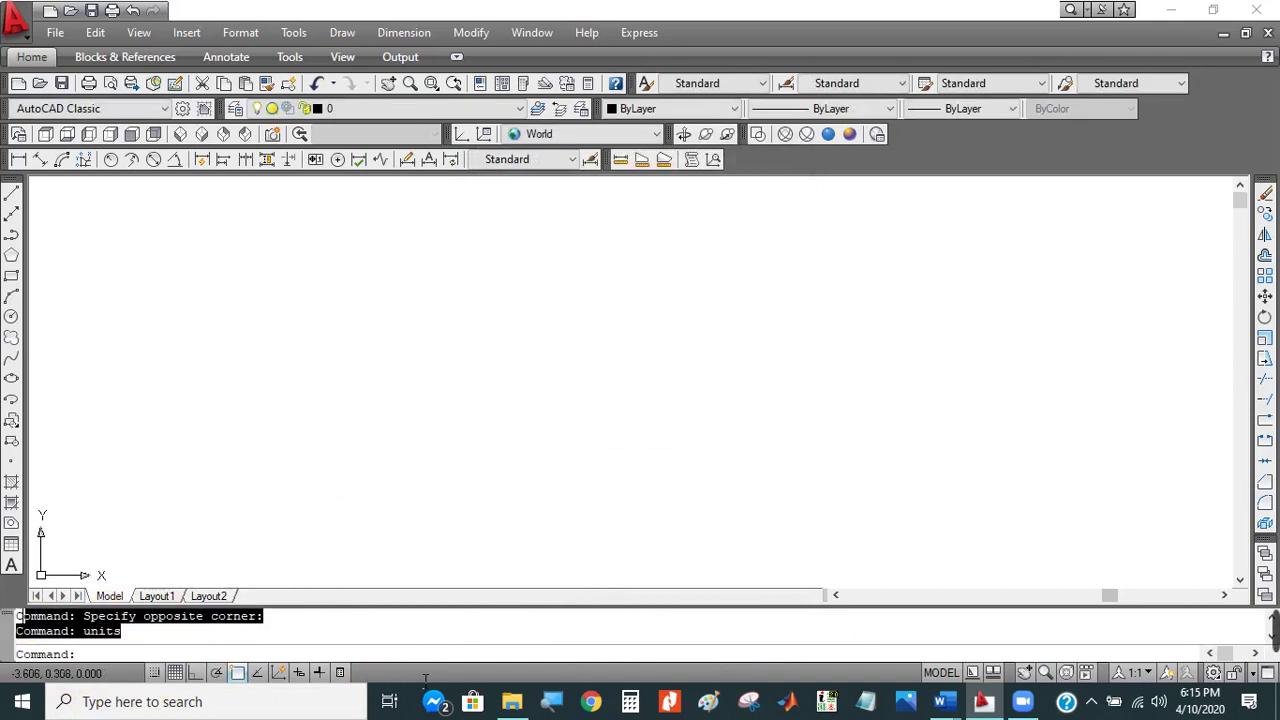
{"action": "left_click", "coordinate": [620, 162]}
{"action": "left_click", "coordinate": [428, 353]}
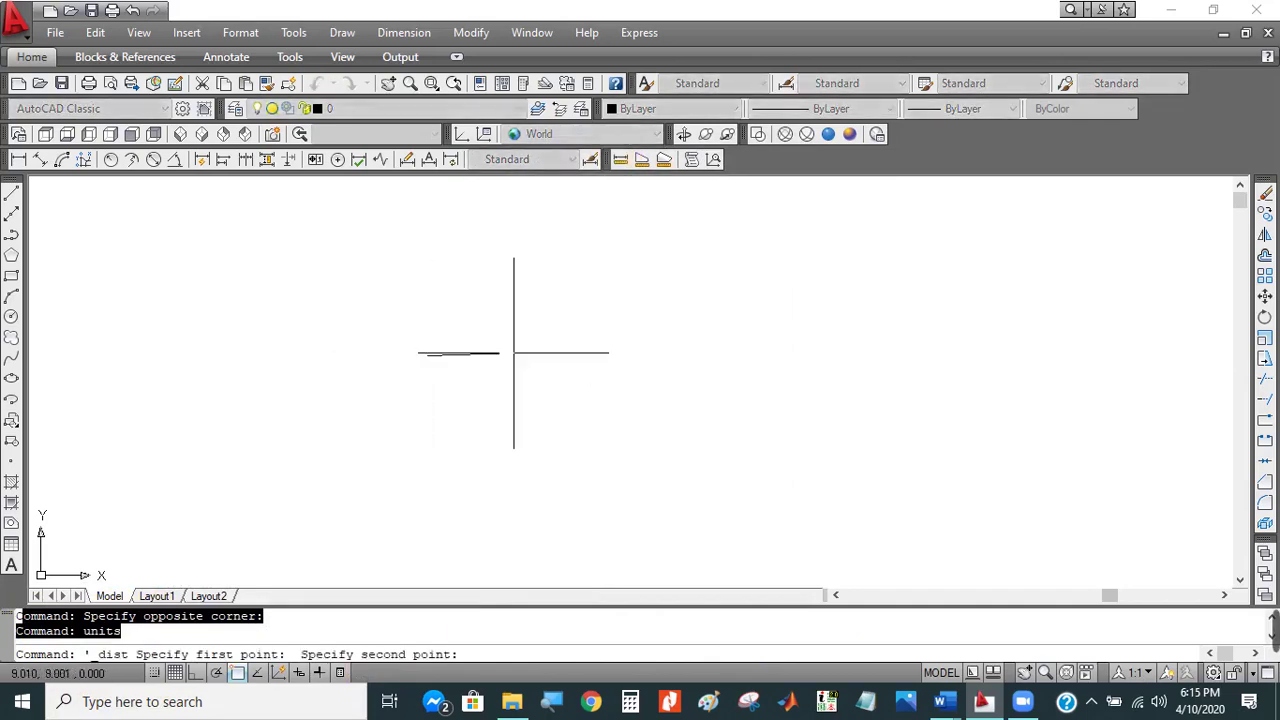
{"action": "left_click", "coordinate": [628, 350]}
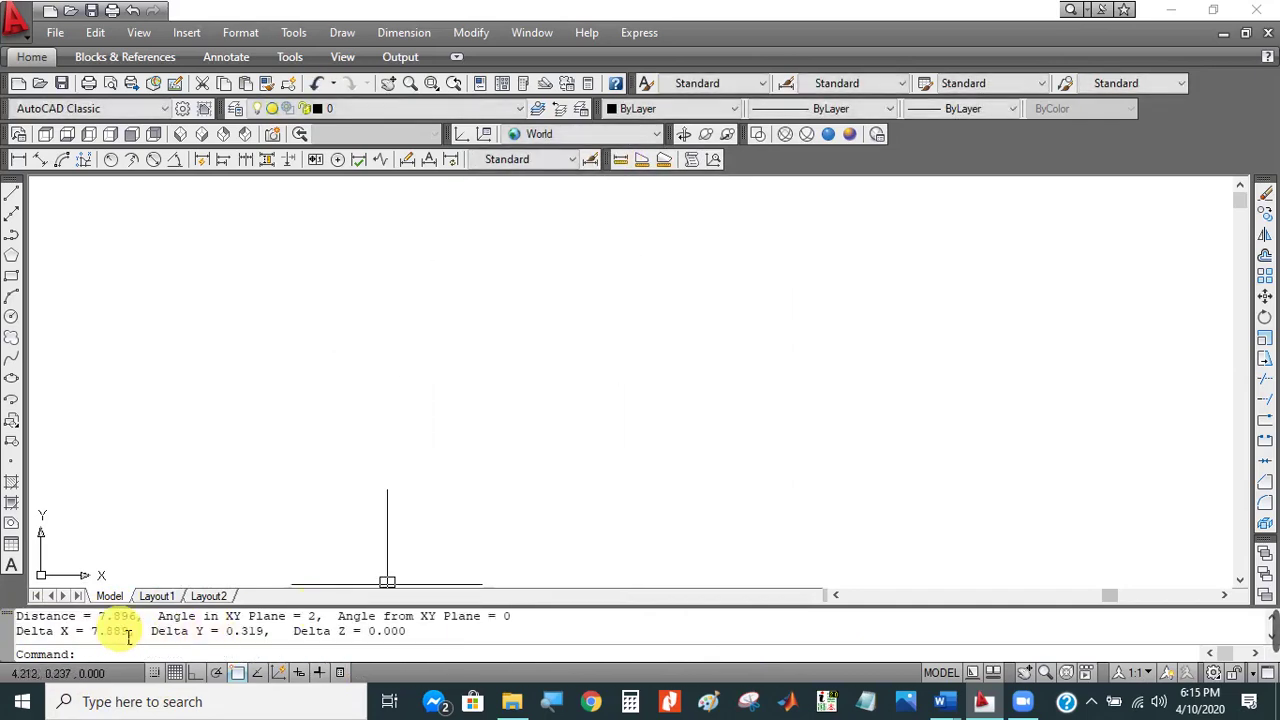
{"action": "left_click_drag", "start_coordinate": [62, 632], "coordinate": [404, 645]}
{"action": "left_click", "coordinate": [487, 642]}
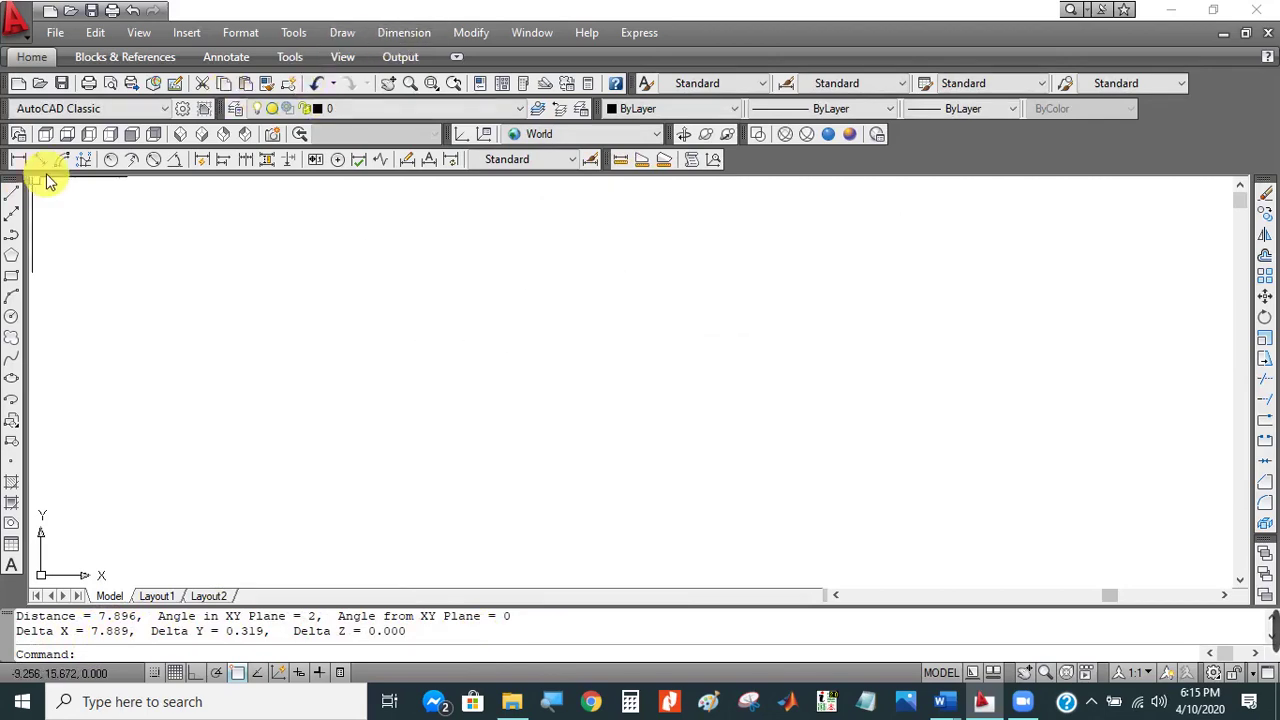
{"action": "left_click", "coordinate": [18, 159]}
{"action": "left_click", "coordinate": [431, 362]}
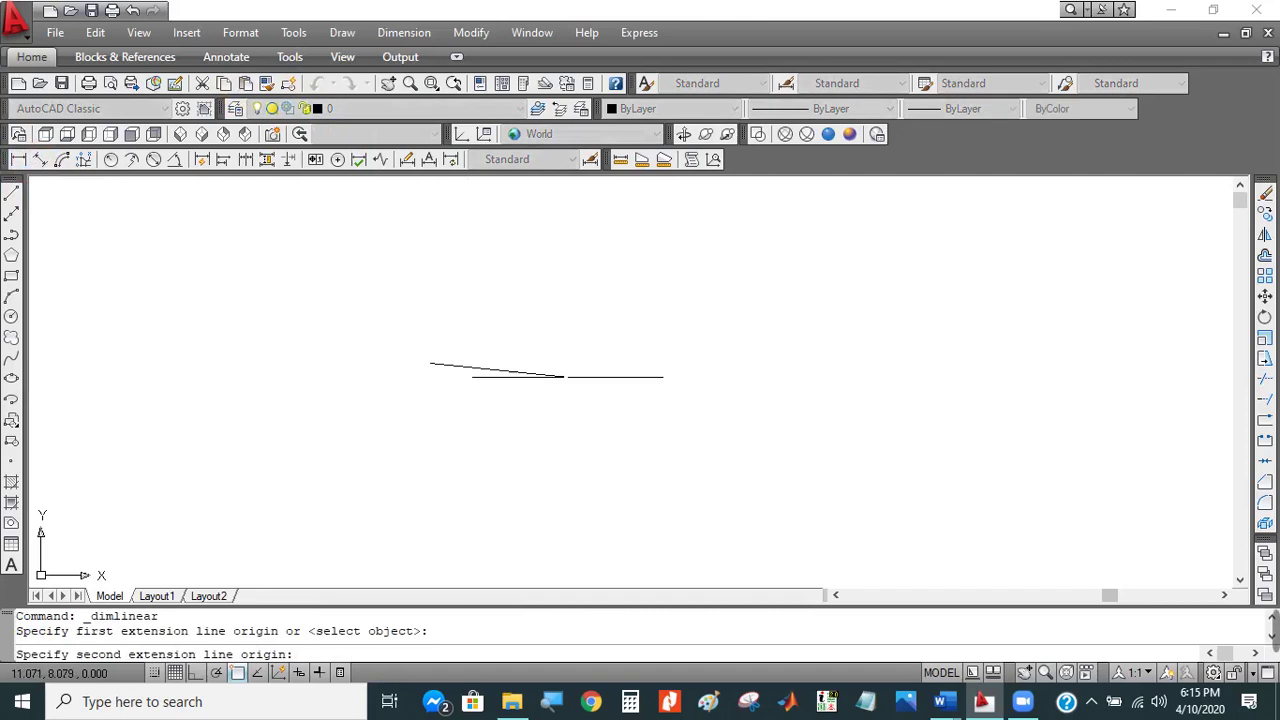
{"action": "left_click", "coordinate": [656, 371]}
{"action": "left_click", "coordinate": [541, 315]}
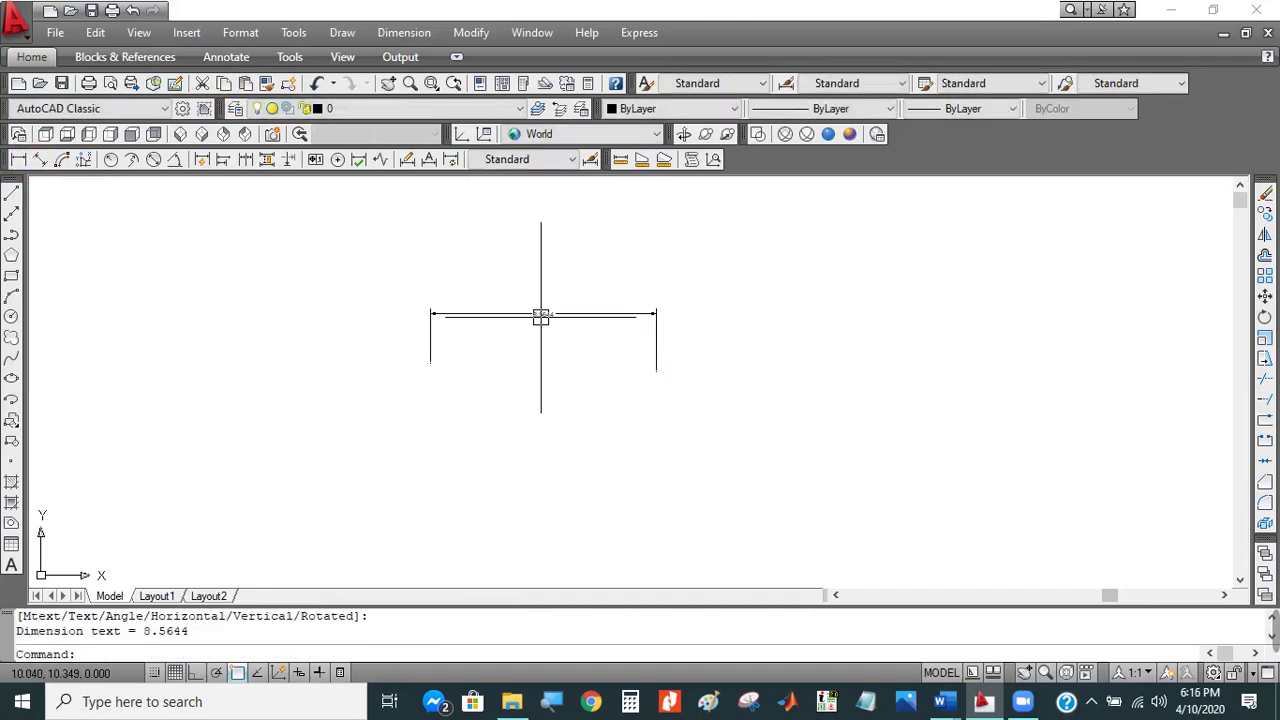
{"action": "scroll", "coordinate": [749, 428], "scroll_direction": "up", "scroll_amount": 2}
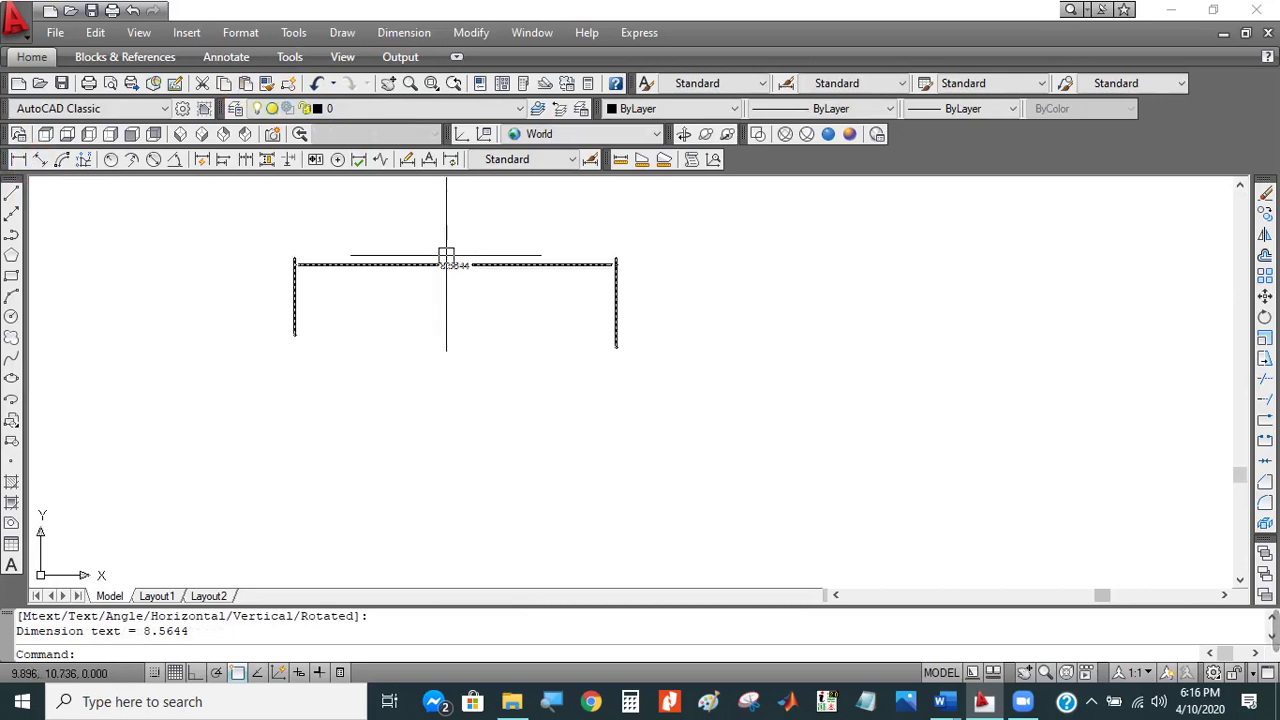
{"action": "scroll", "coordinate": [452, 260], "scroll_direction": "up", "scroll_amount": 2}
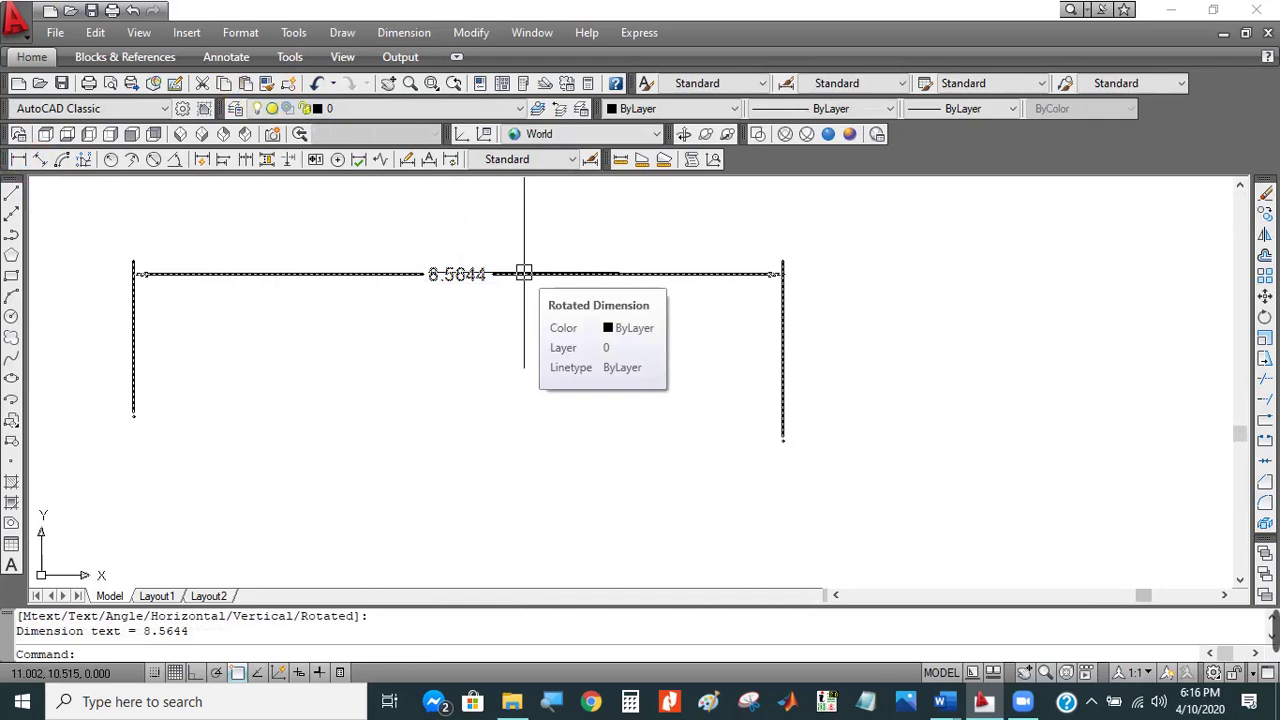
{"action": "left_click", "coordinate": [524, 272]}
{"action": "type", "text": "e"}
{"action": "key", "text": "Return"}
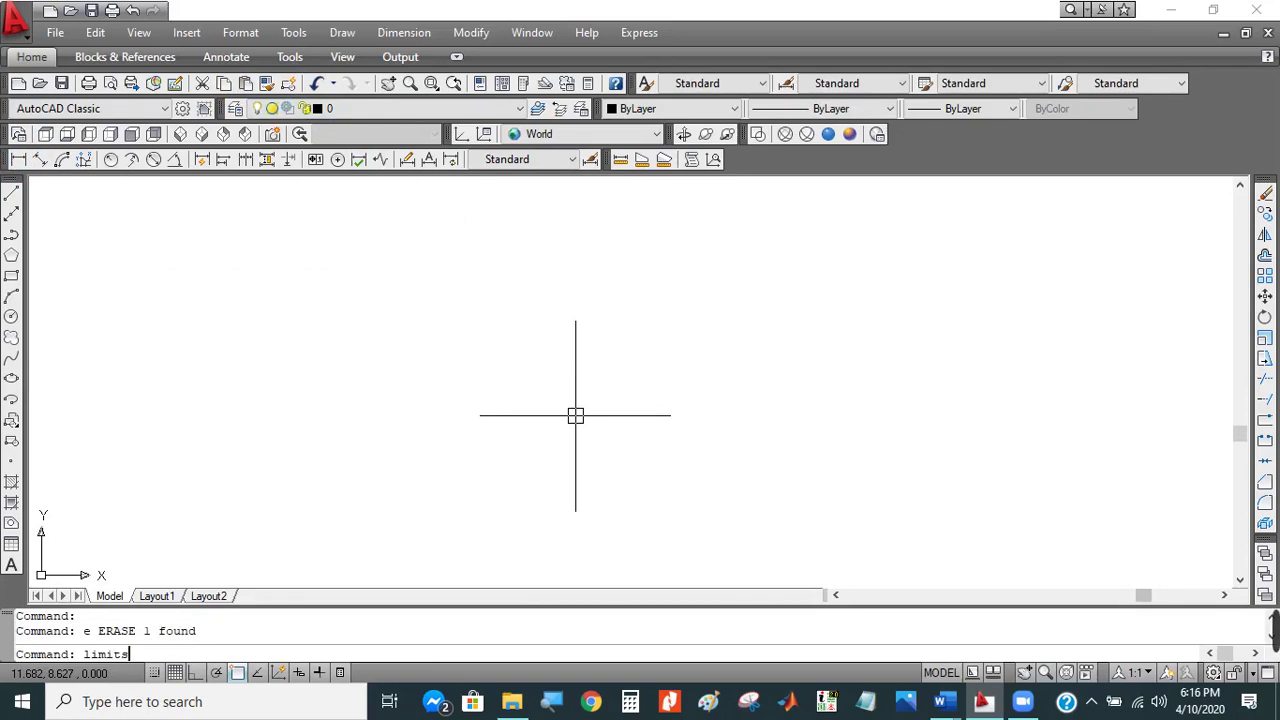
- Start LIMITS with the lower-left corner kept at 0,0, then switch to the Word lab sheet
{"action": "key", "text": "Return"}
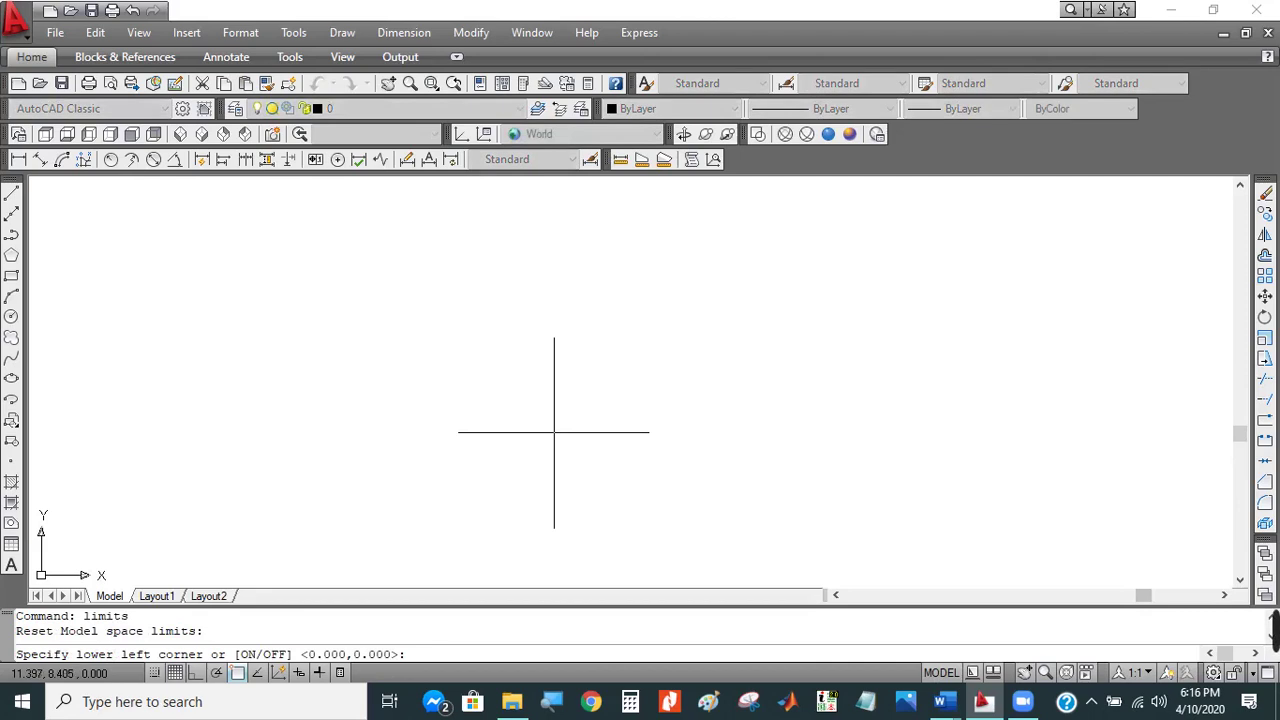
{"action": "key", "text": "Return"}
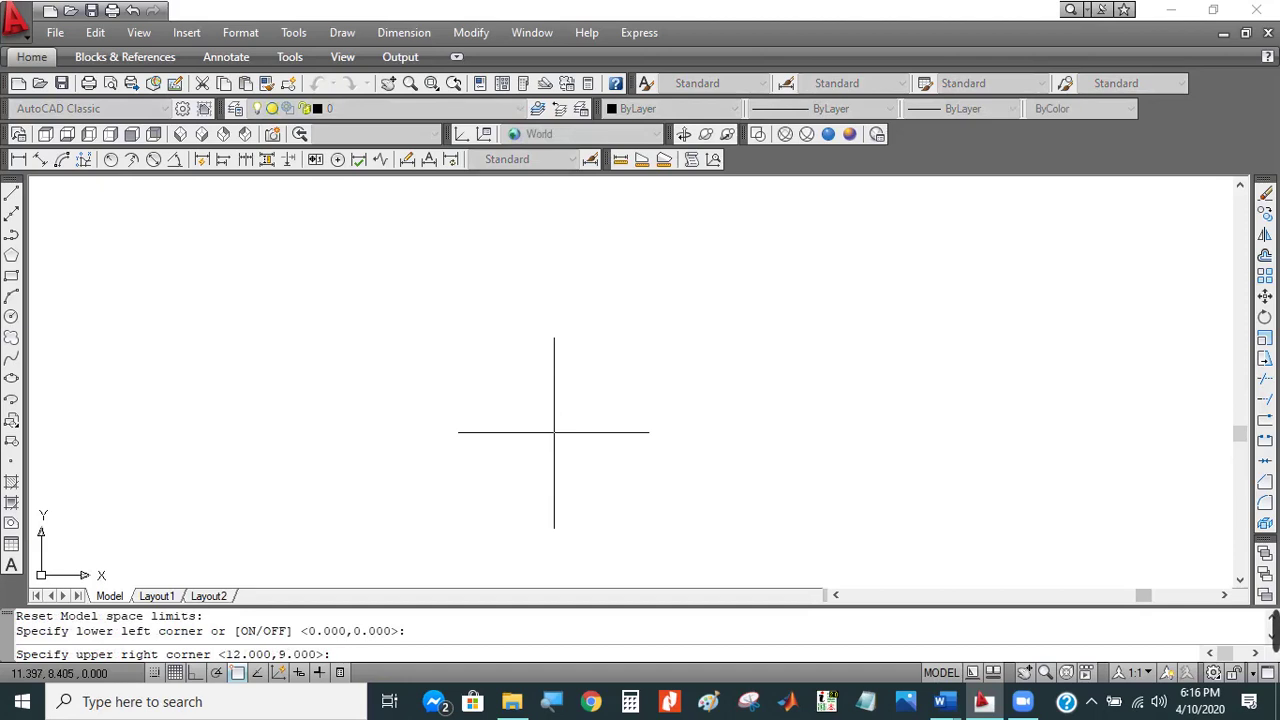
{"action": "key", "text": "alt+Tab"}
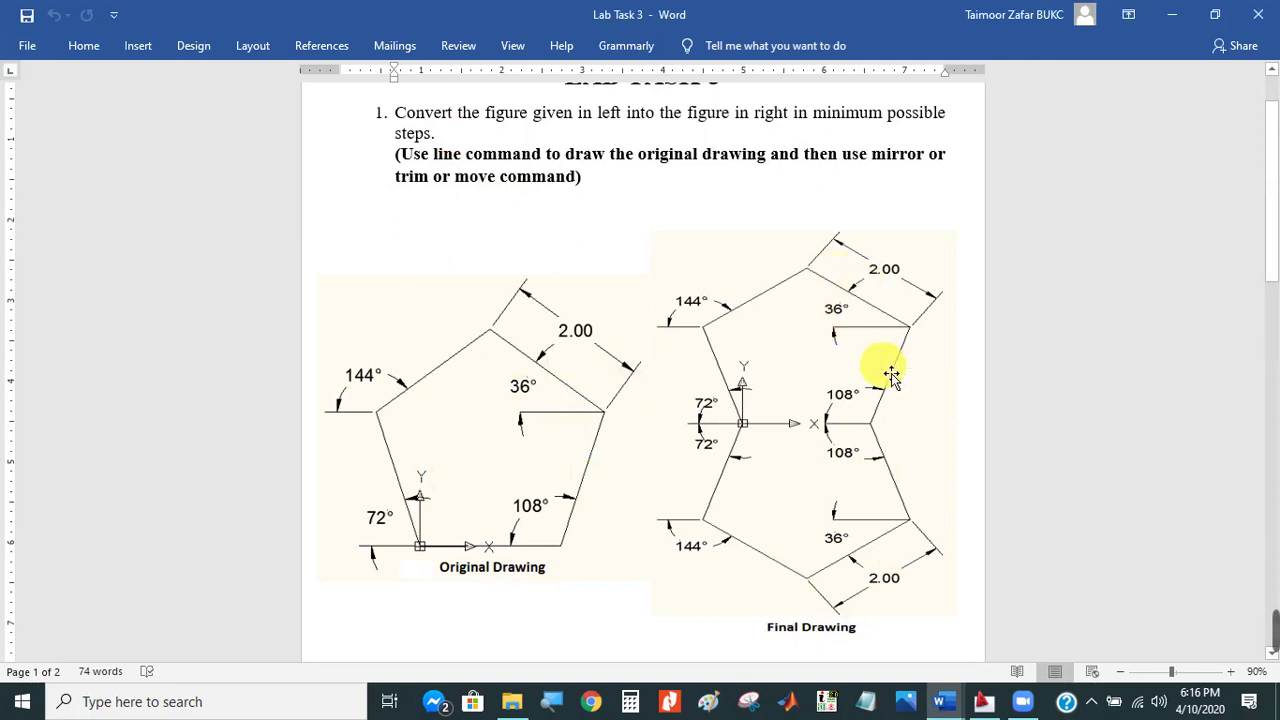
- Switch from the Word sheet back to AutoCAD, where LIMITS awaits the upper-right corner
{"action": "key", "text": "alt+Tab"}
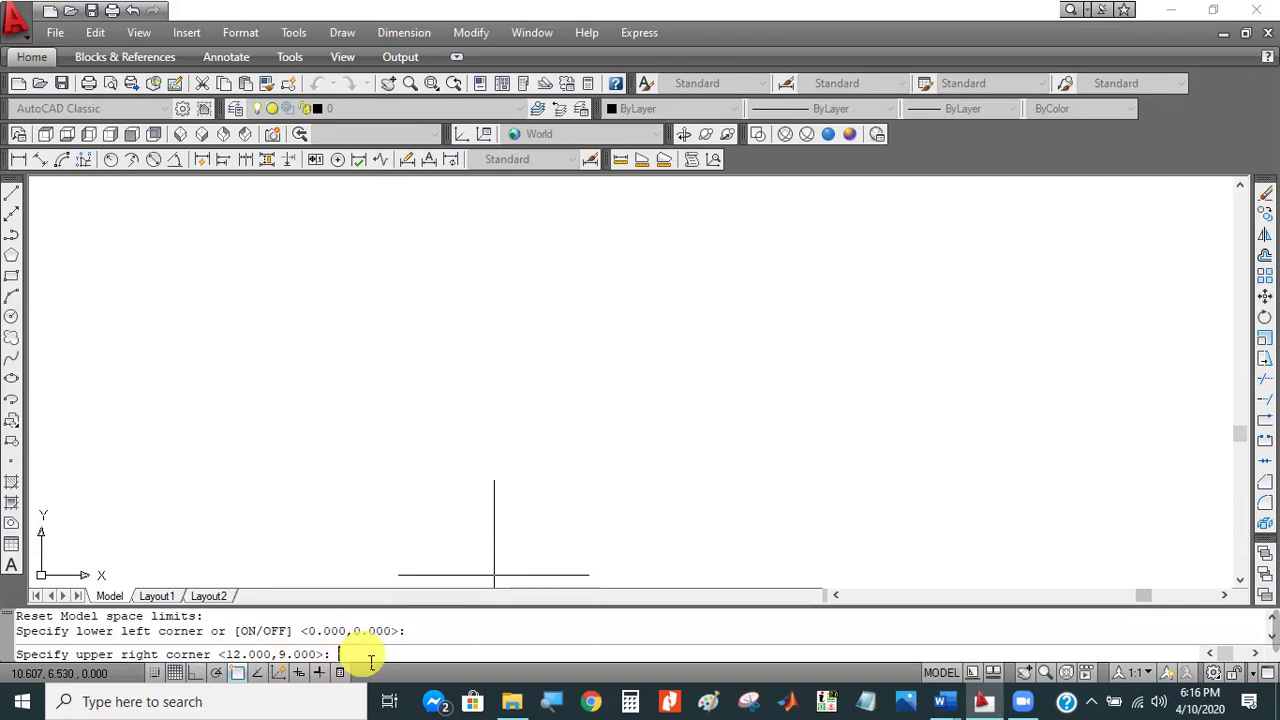
- Accept 12,9 as the upper-right limit, zoom All to show the limits, and start a line
{"action": "key", "text": "Return"}
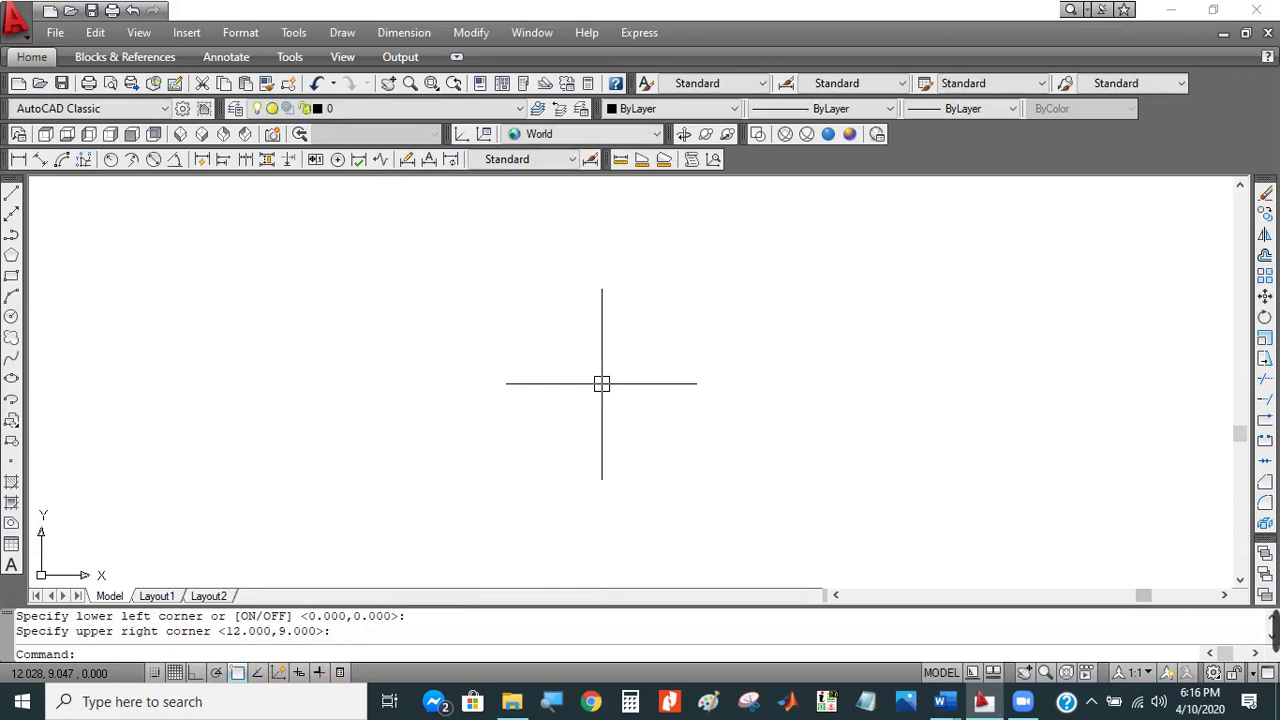
{"action": "type", "text": "z"}
{"action": "key", "text": "Return"}
{"action": "type", "text": "a"}
{"action": "key", "text": "Return"}
{"action": "type", "text": "l"}
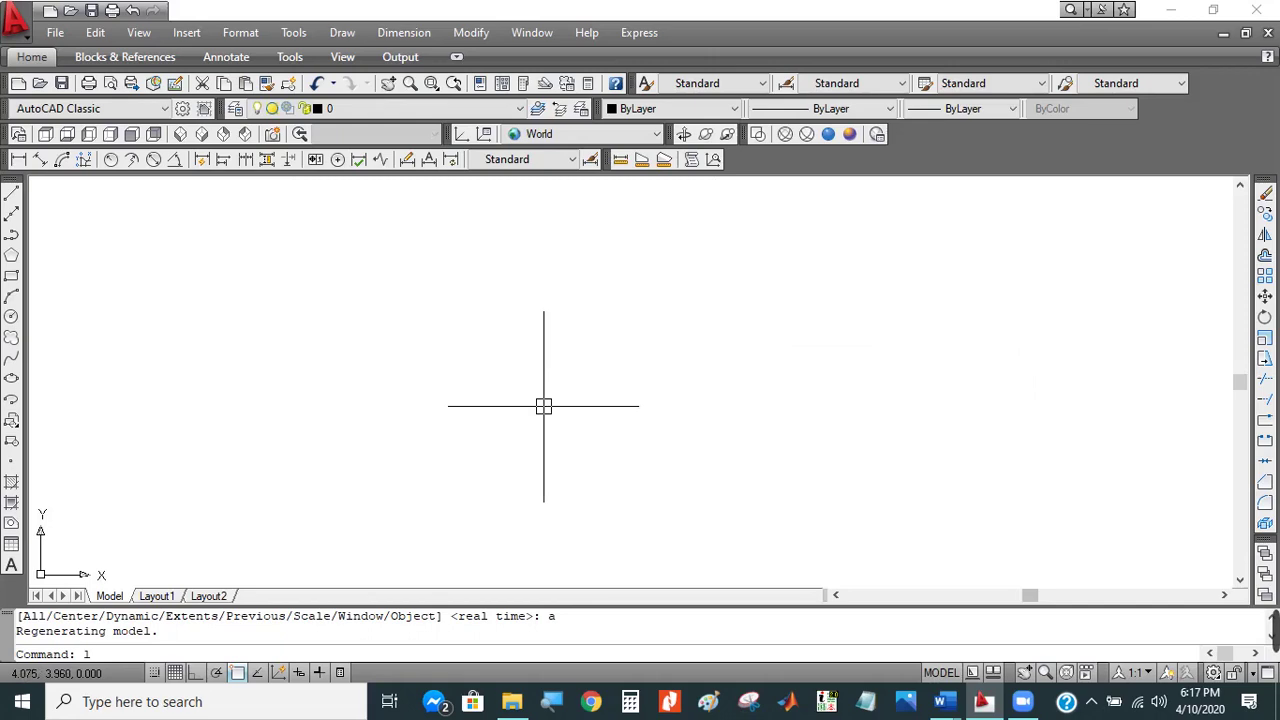
{"action": "key", "text": "Return"}
- Set the line's start point near the lower left, turn on Ortho, and bring up Object Snap options
{"action": "left_click", "coordinate": [293, 477]}
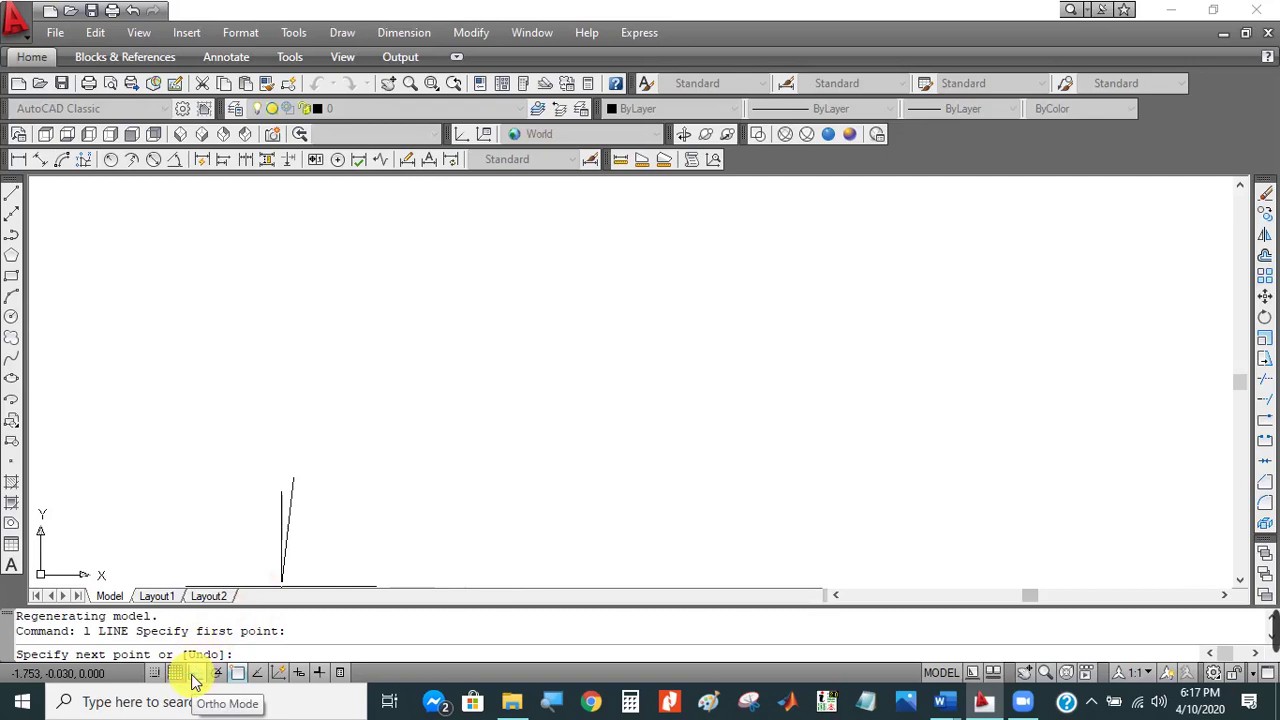
{"action": "left_click", "coordinate": [194, 678]}
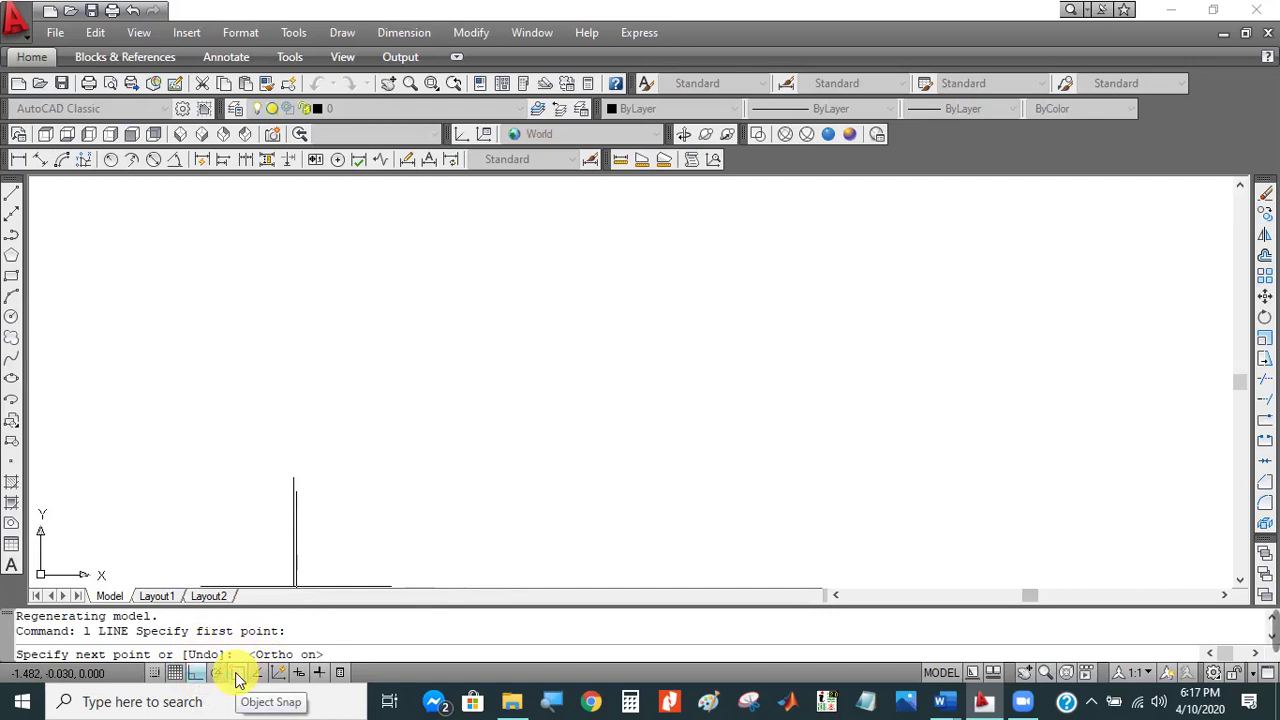
{"action": "right_click", "coordinate": [238, 680]}
- Confirm the Endpoint, Midpoint, Center and Quadrant object snaps in Drafting Settings
{"action": "left_click", "coordinate": [315, 637]}
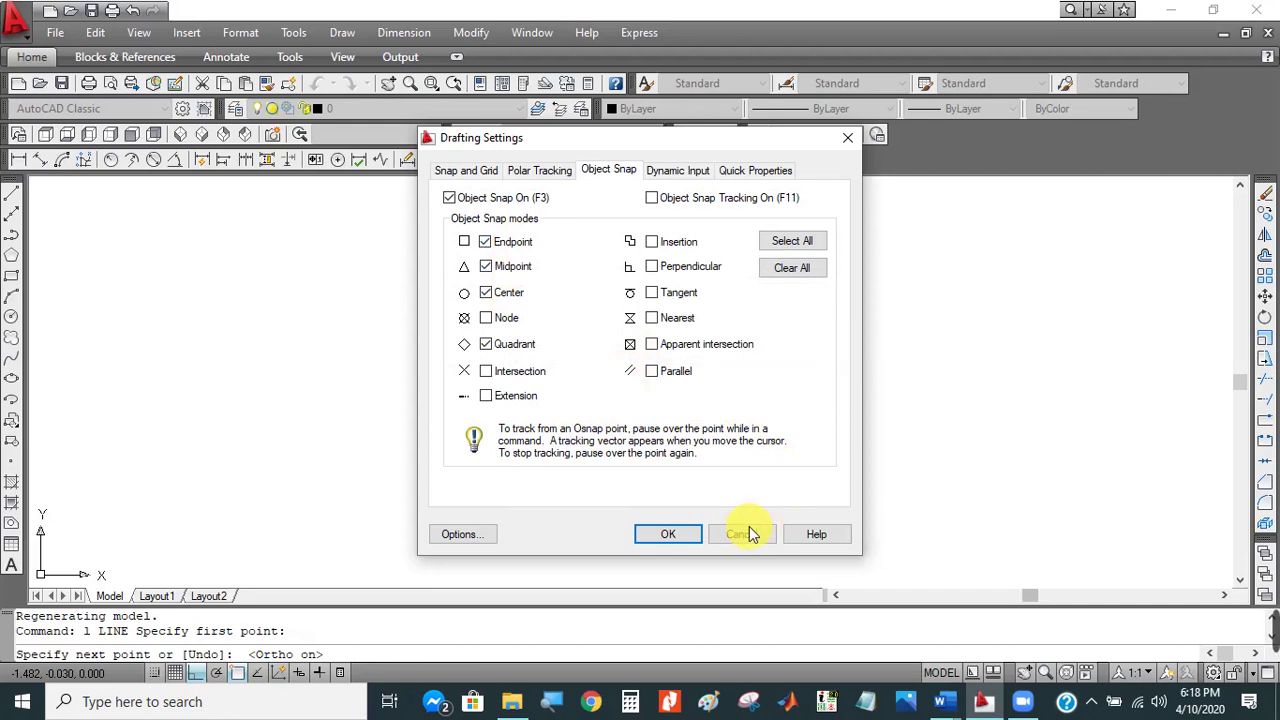
{"action": "left_click", "coordinate": [675, 540]}
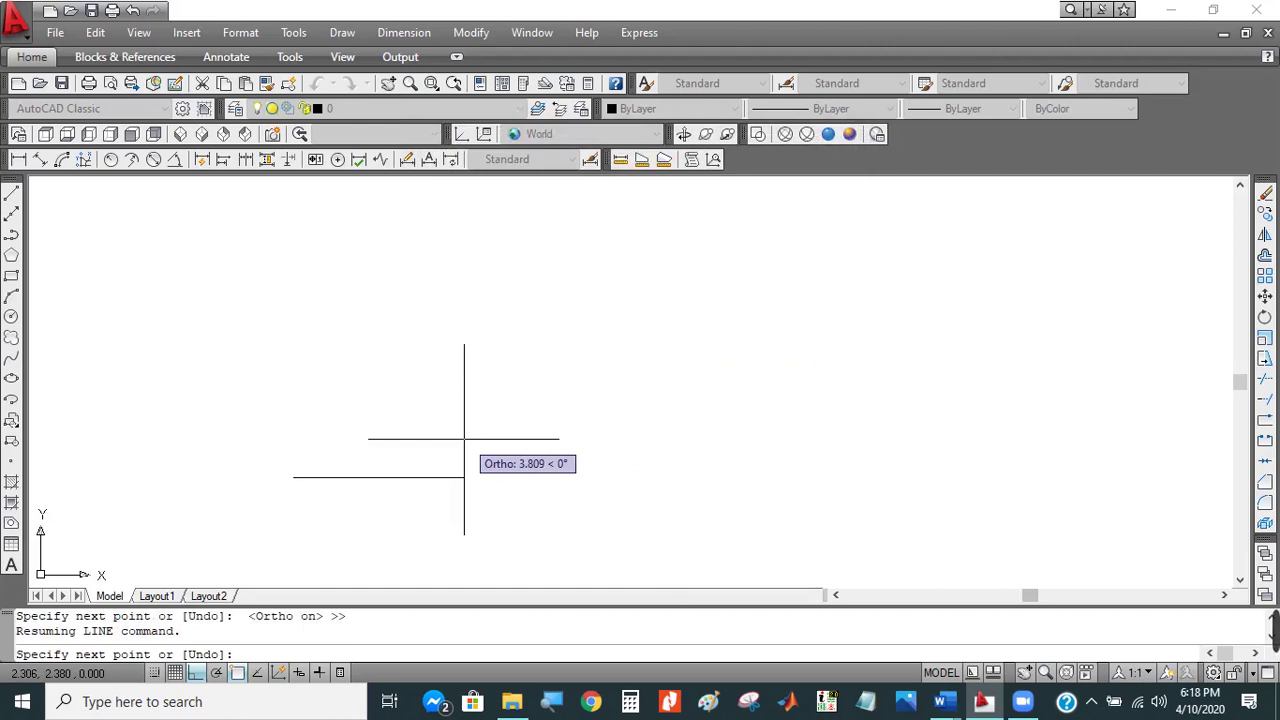
{"action": "left_click", "coordinate": [602, 654]}
{"action": "type", "text": "2"}
- Draw the 2-unit horizontal base line and switch to the Lab Task 3 document
{"action": "key", "text": "Return"}
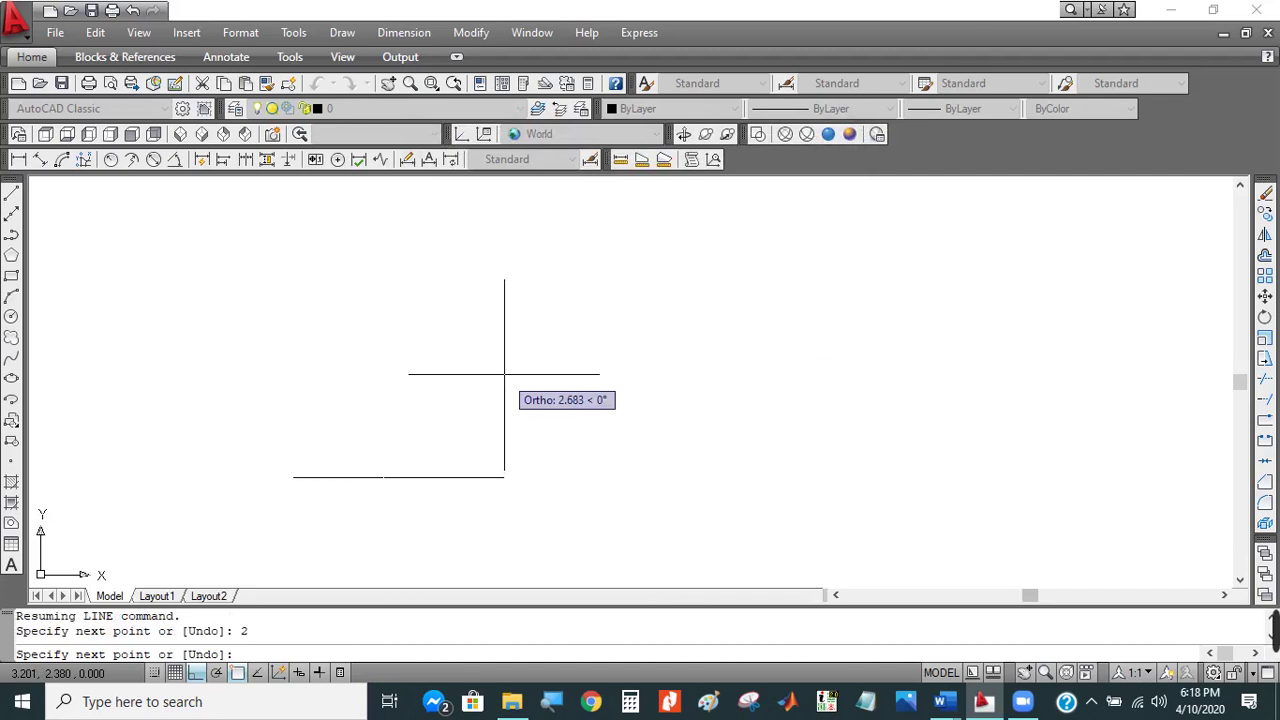
{"action": "key", "text": "alt+Tab"}
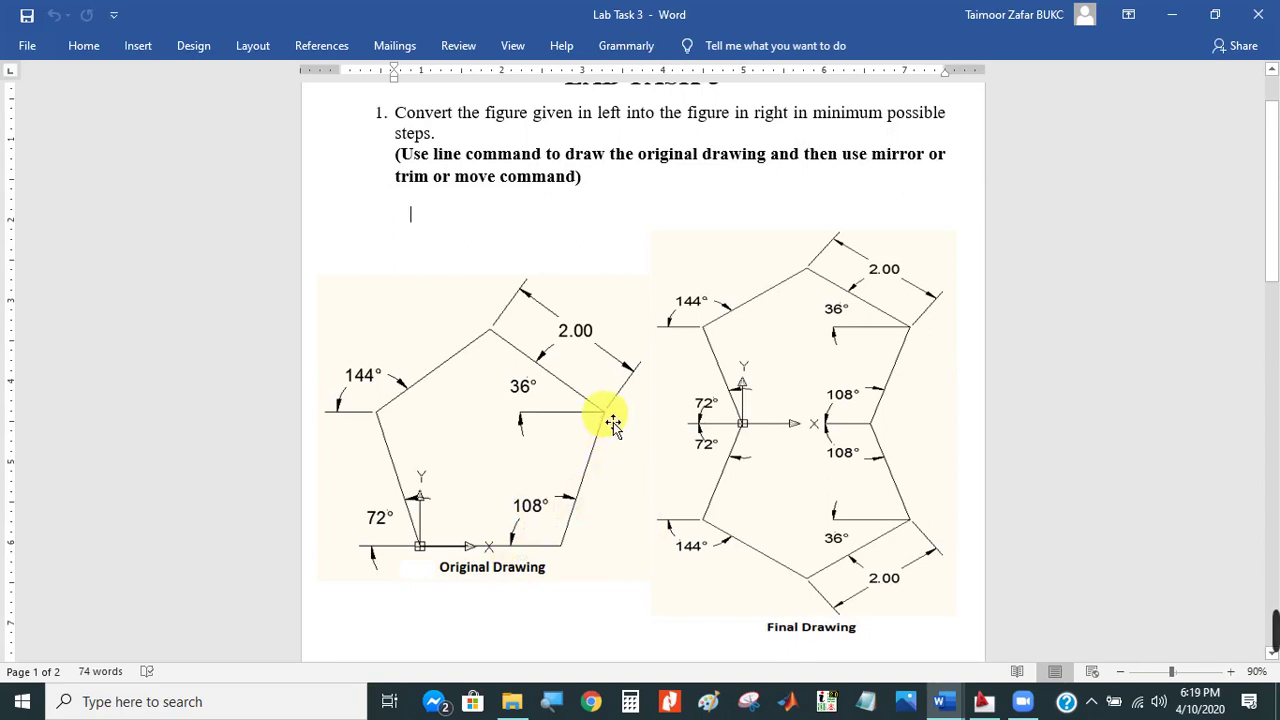
- Return from the Lab Task 3 sheet to AutoCAD with the line still active
{"action": "key", "text": "alt+Tab"}
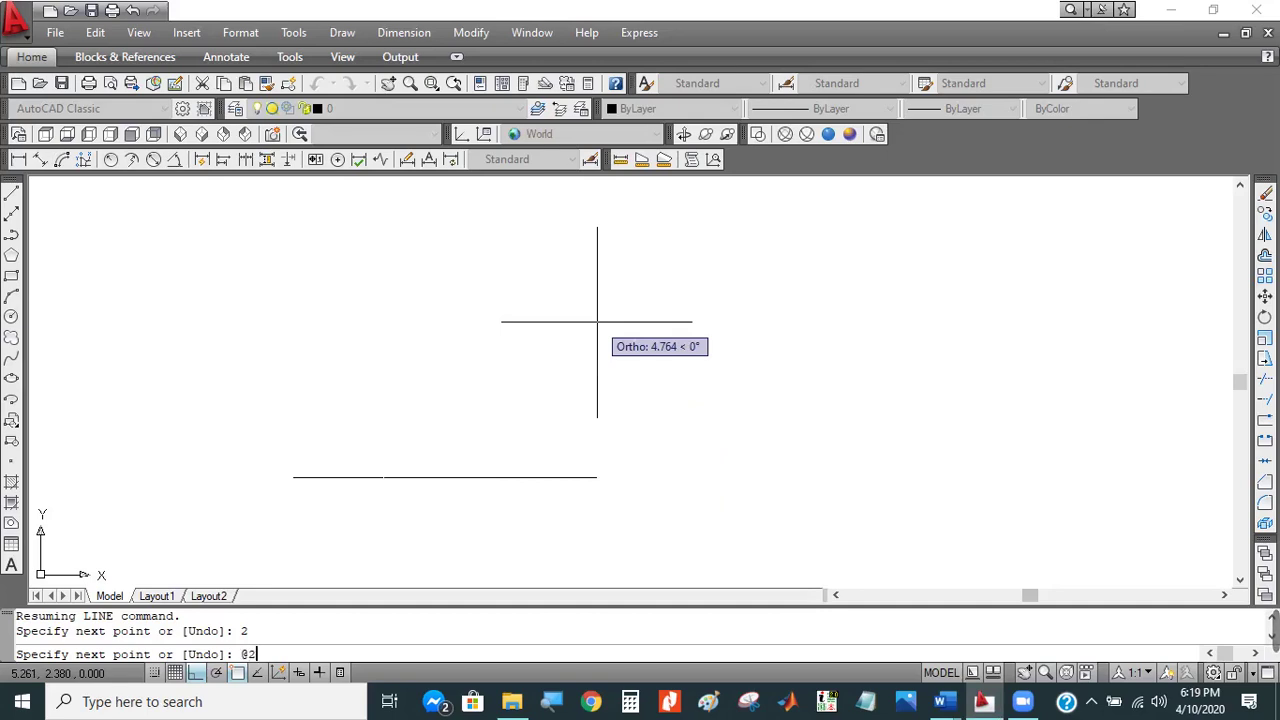
- Draw the next 2-unit side at 72° with @2<72, then show Zoom's participant list
{"action": "type", "text": "<7"}
{"action": "type", "text": "2"}
{"action": "key", "text": "Return"}
{"action": "key", "text": "Return"}
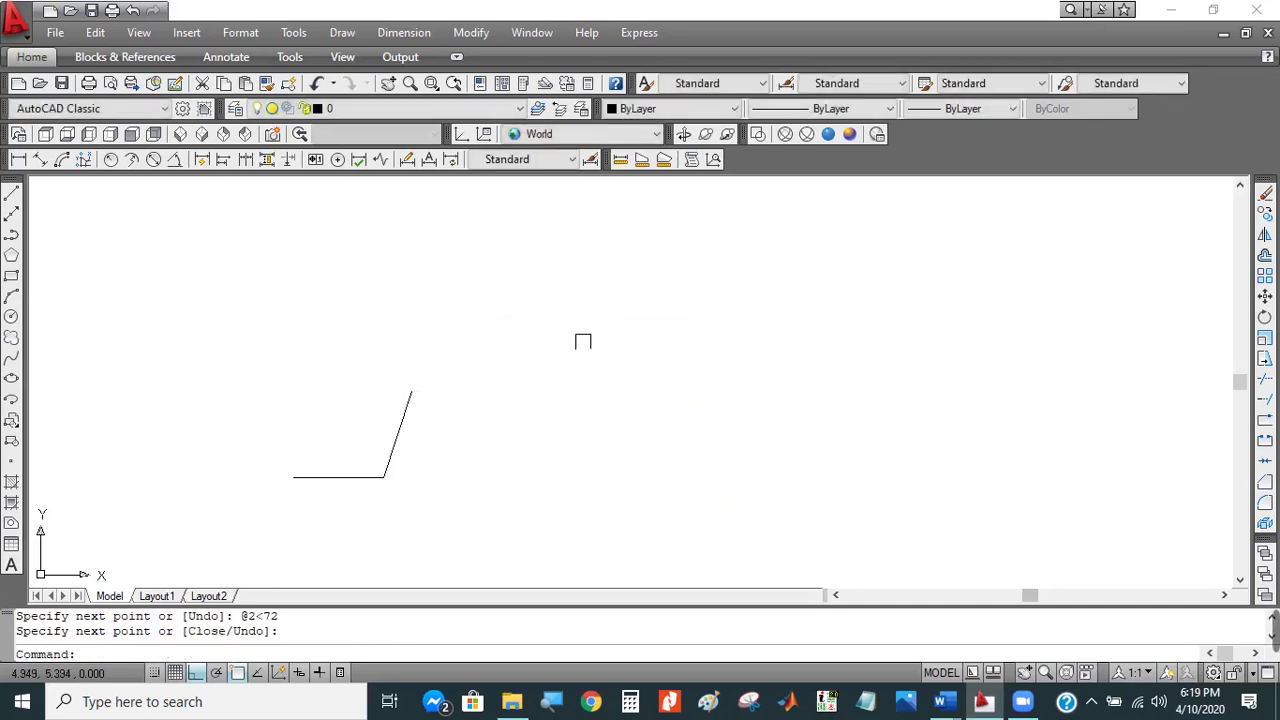
{"action": "mouse_move", "coordinate": [737, 10]}
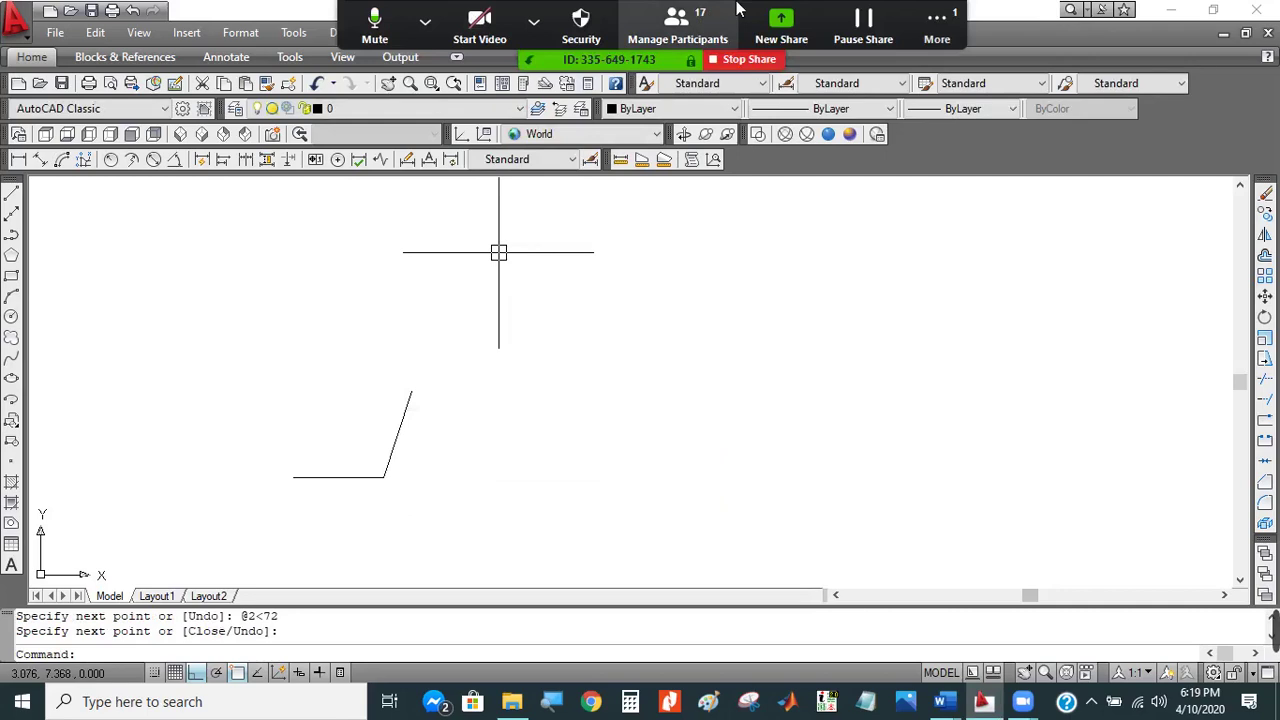
{"action": "left_click", "coordinate": [679, 33]}
{"action": "mouse_move", "coordinate": [1005, 204]}
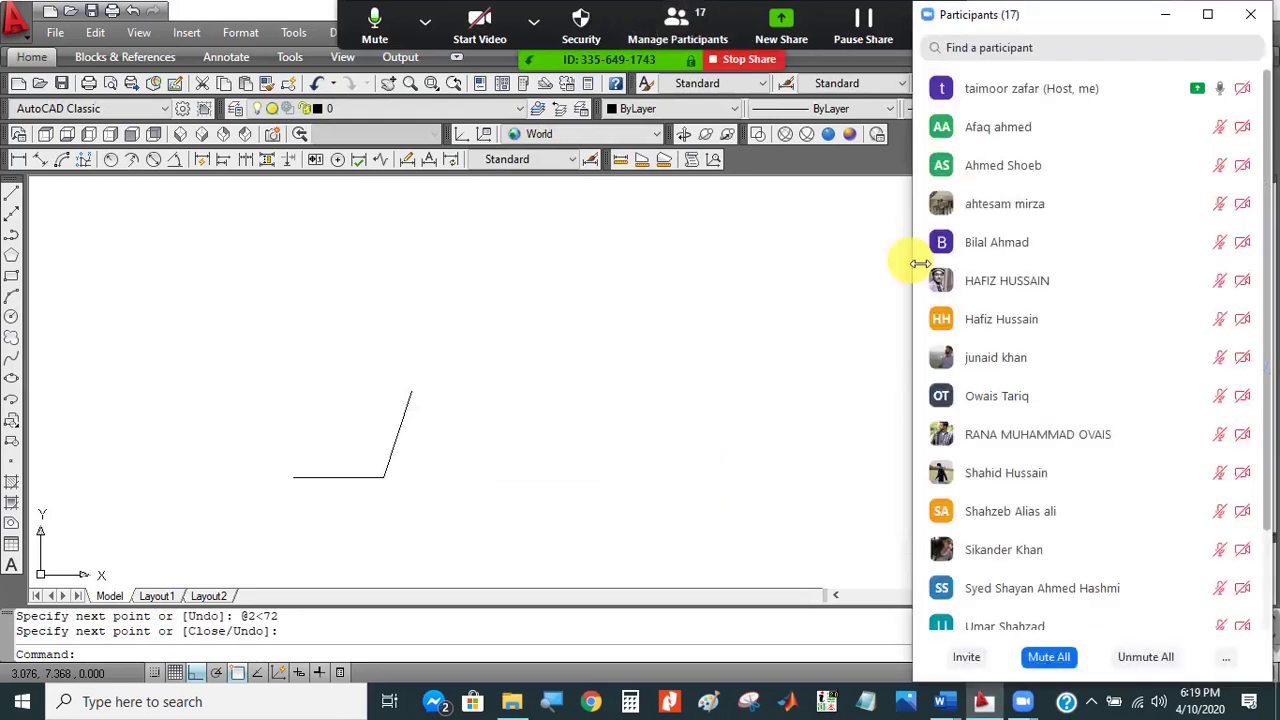
- Decline Mute All and choose Unmute All so students can unmute
{"action": "left_click", "coordinate": [1226, 657]}
{"action": "left_click", "coordinate": [1145, 580]}
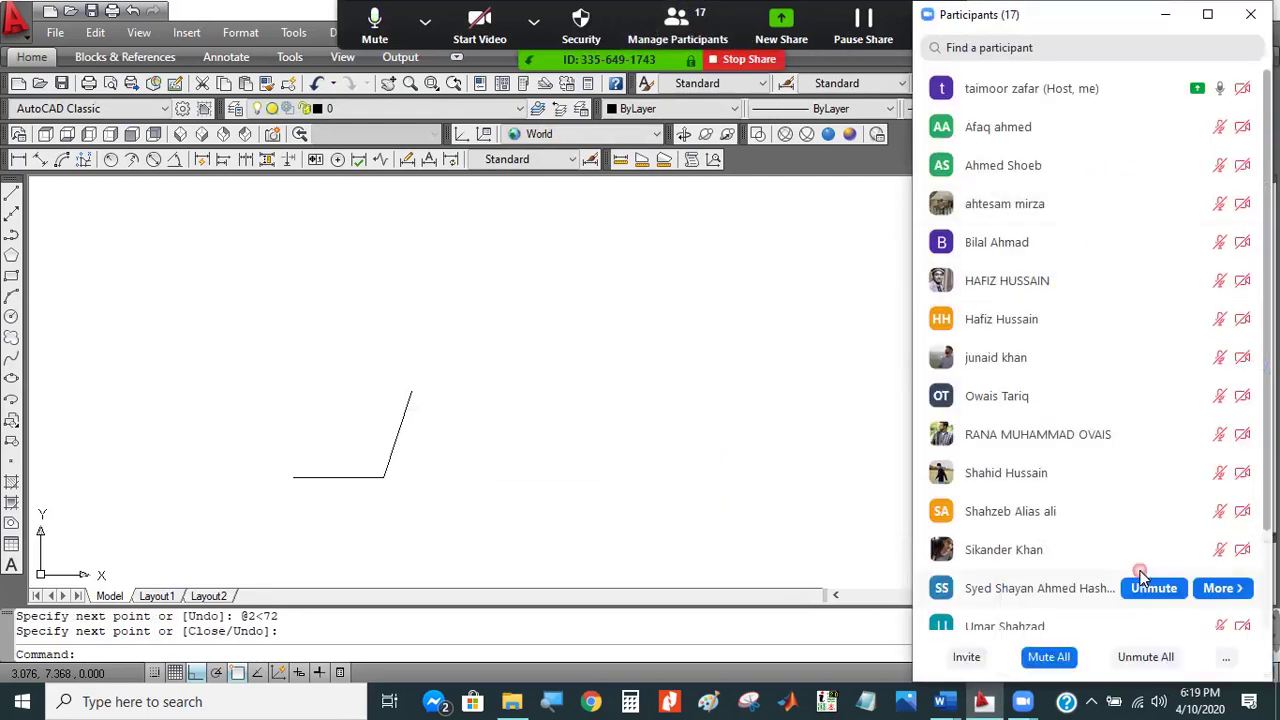
{"action": "left_click", "coordinate": [1056, 662]}
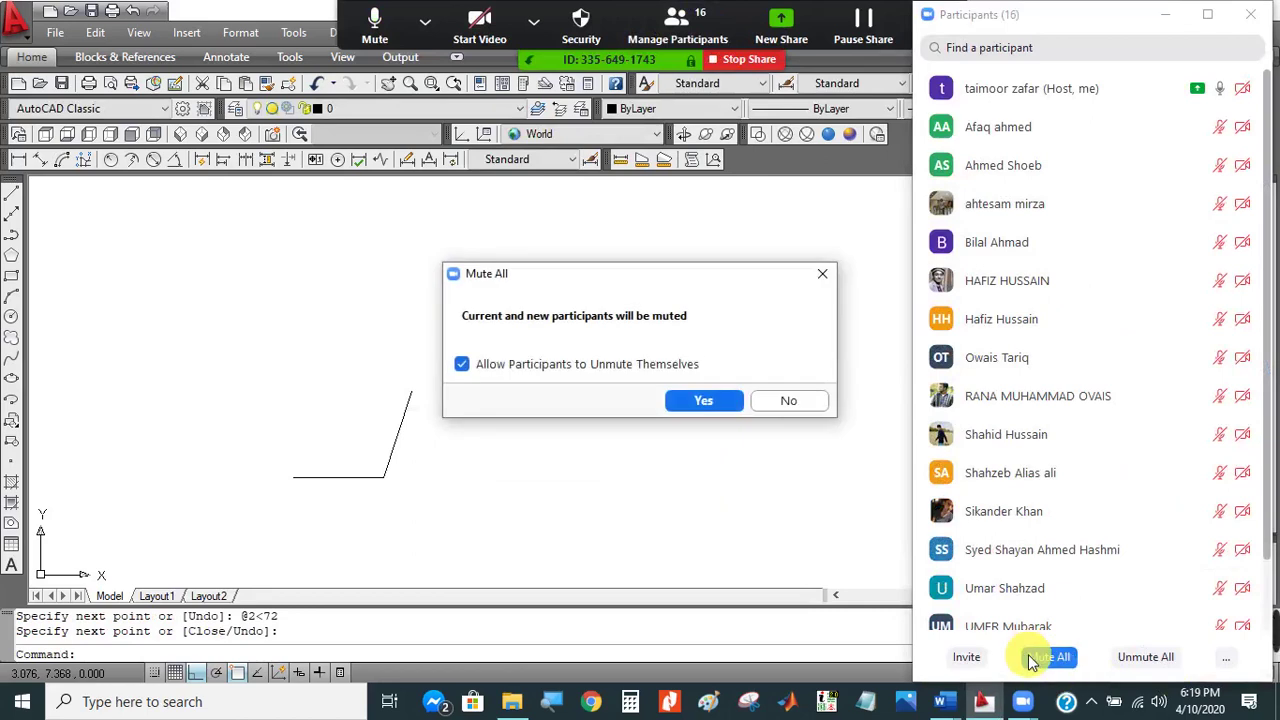
{"action": "left_click", "coordinate": [812, 402]}
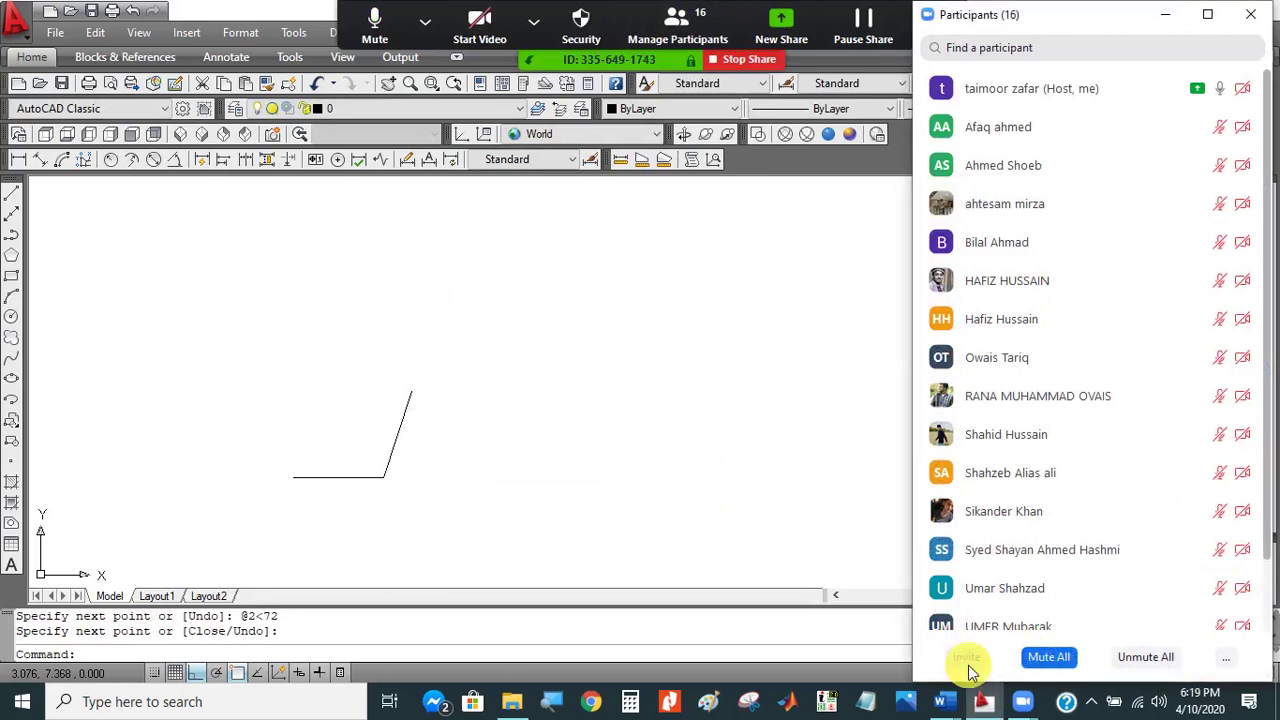
{"action": "left_click", "coordinate": [1124, 662]}
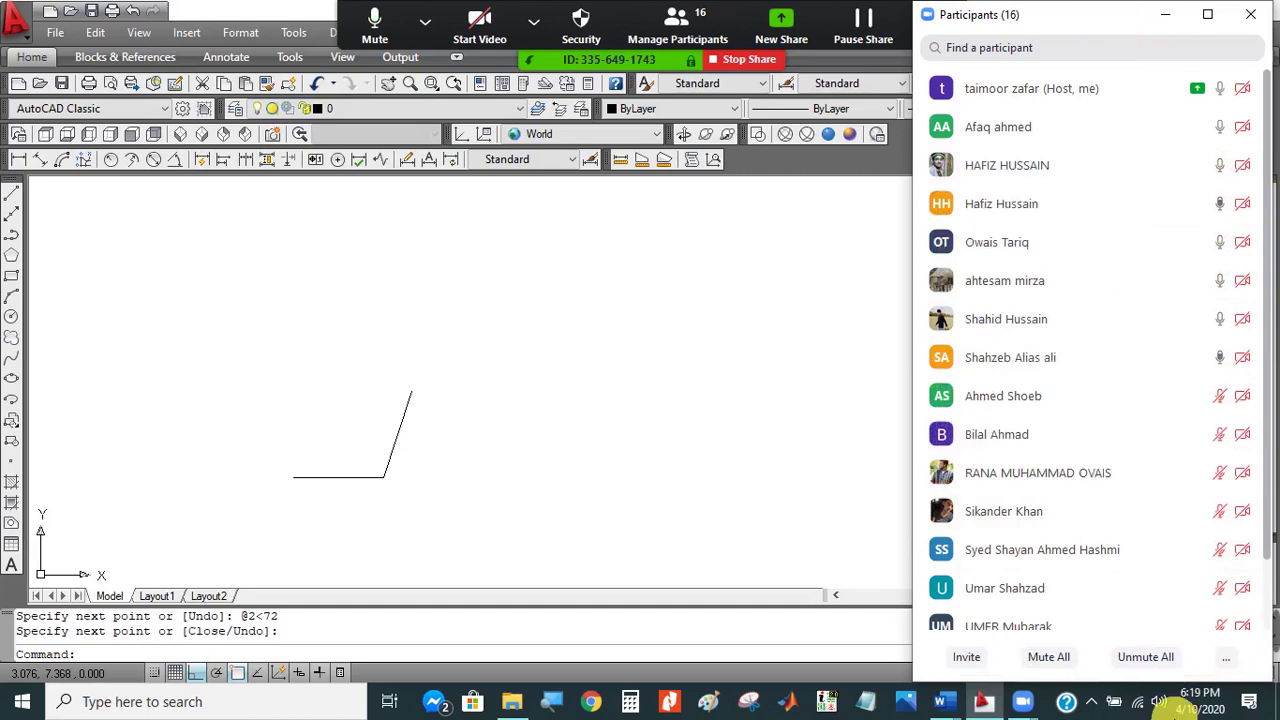
- Bring the Lab Task 3 Word document back to the front
{"action": "left_click", "coordinate": [1232, 665]}
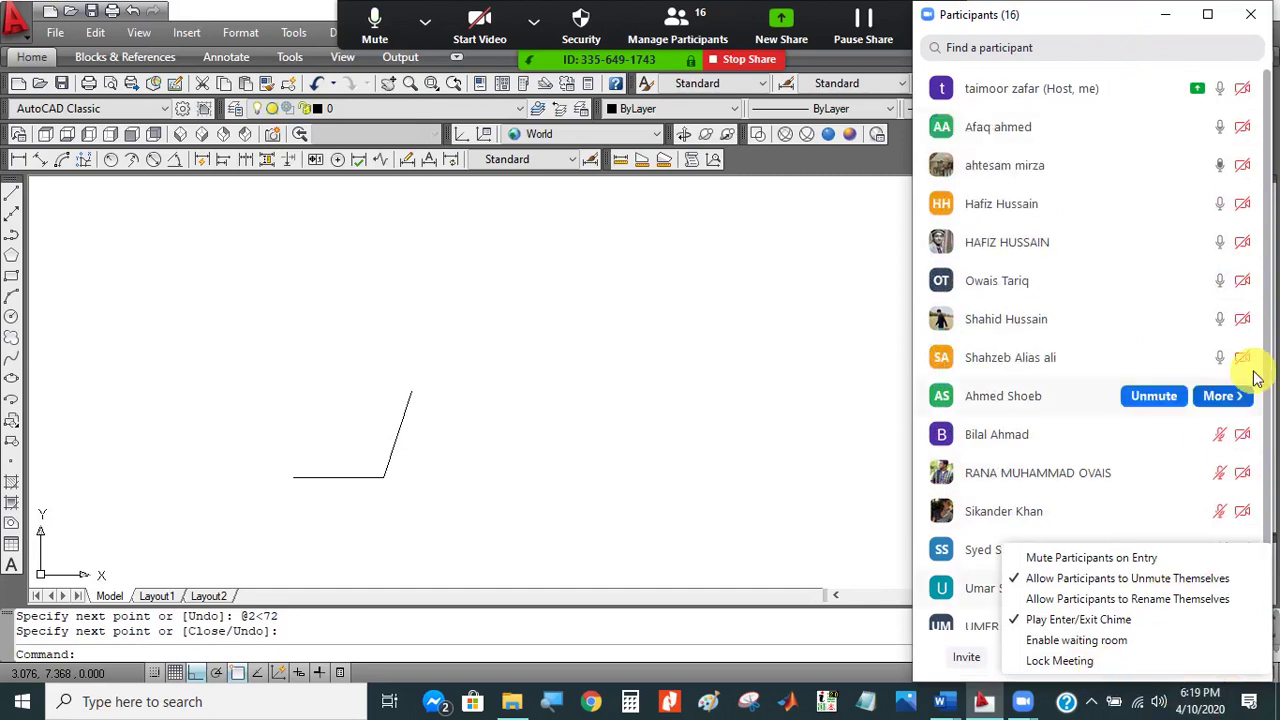
{"action": "left_click", "coordinate": [1115, 30]}
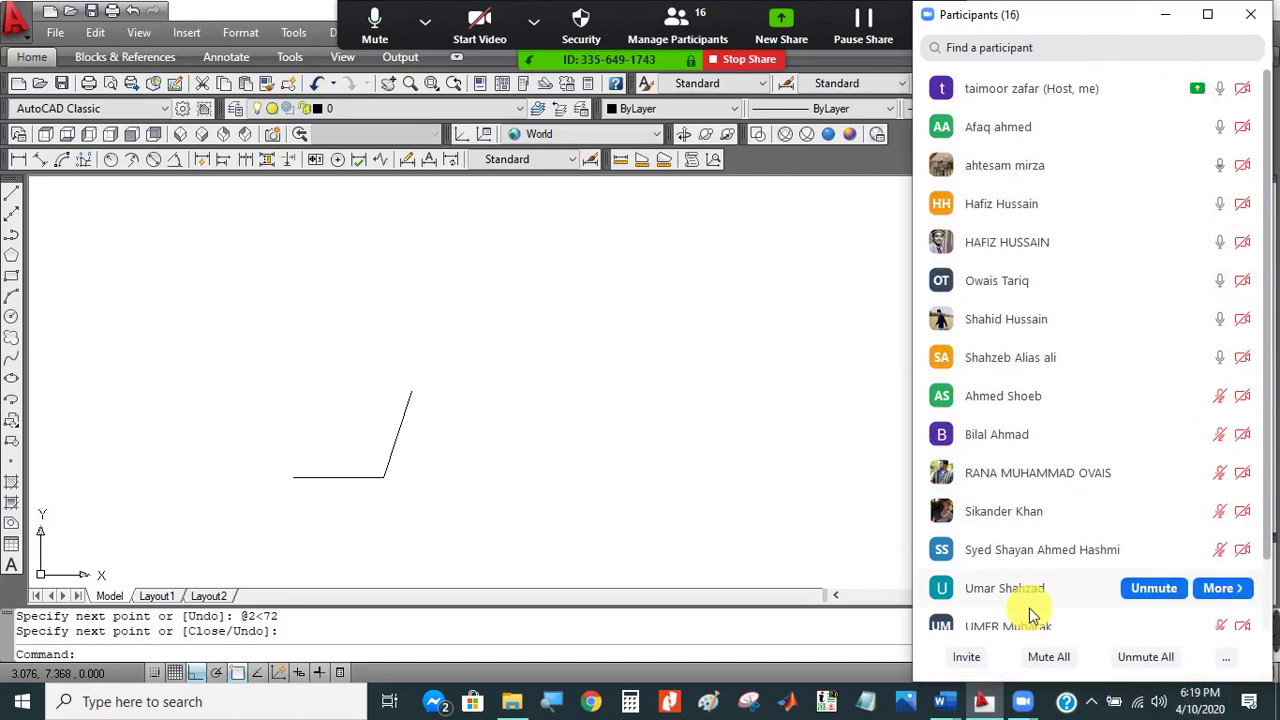
{"action": "left_click", "coordinate": [940, 701]}
{"action": "left_click", "coordinate": [845, 648]}
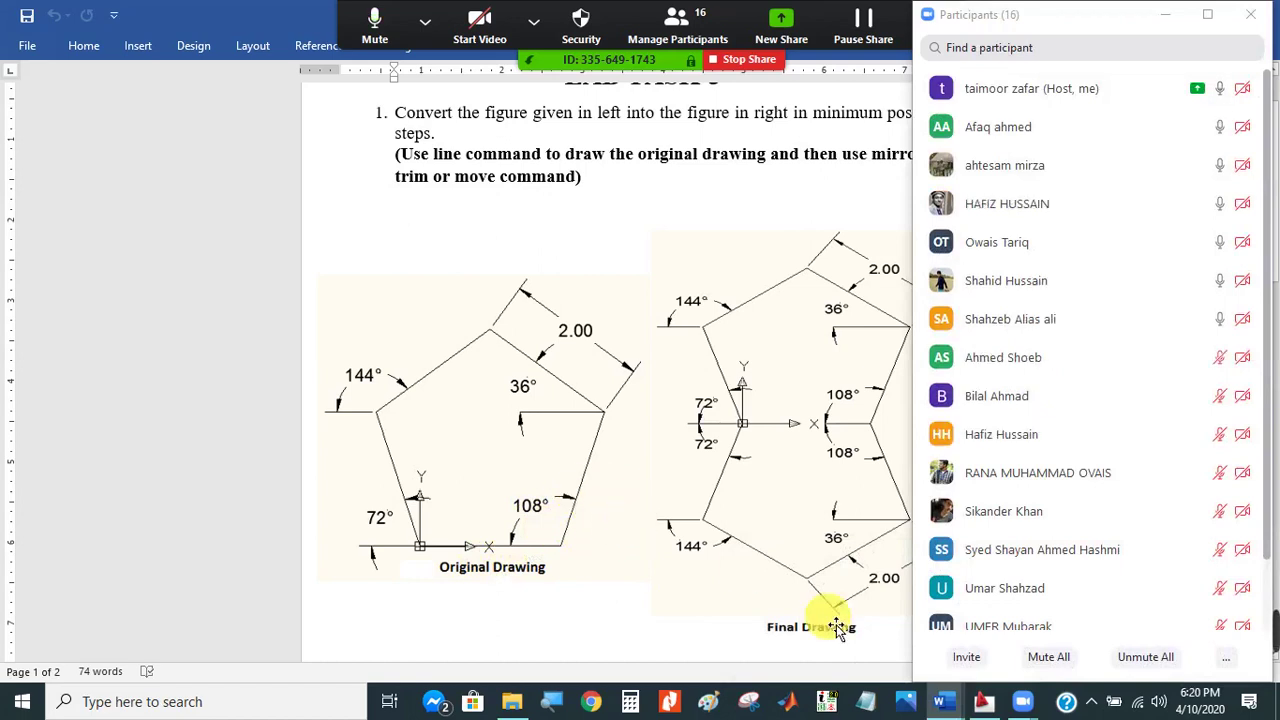
- Add a 108° angular dimension between the slanted side and the horizontal base line
{"action": "left_click", "coordinate": [984, 702]}
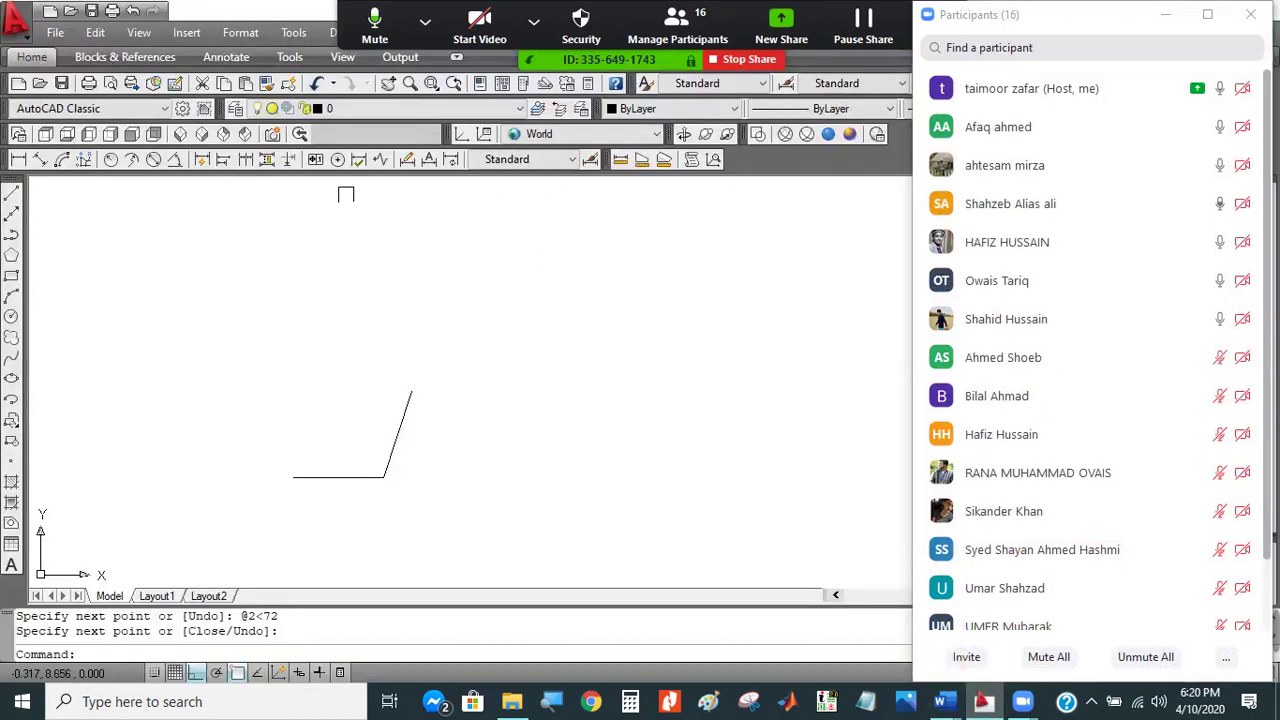
{"action": "left_click", "coordinate": [174, 160]}
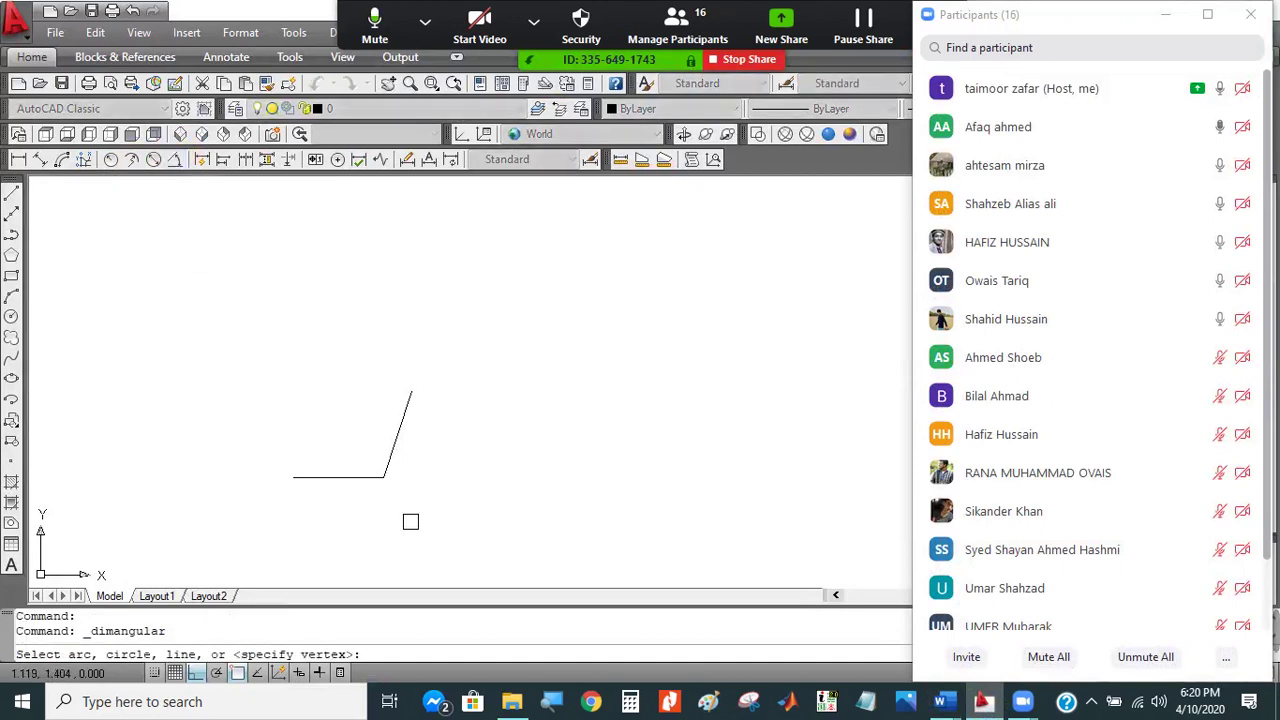
{"action": "left_click", "coordinate": [400, 444]}
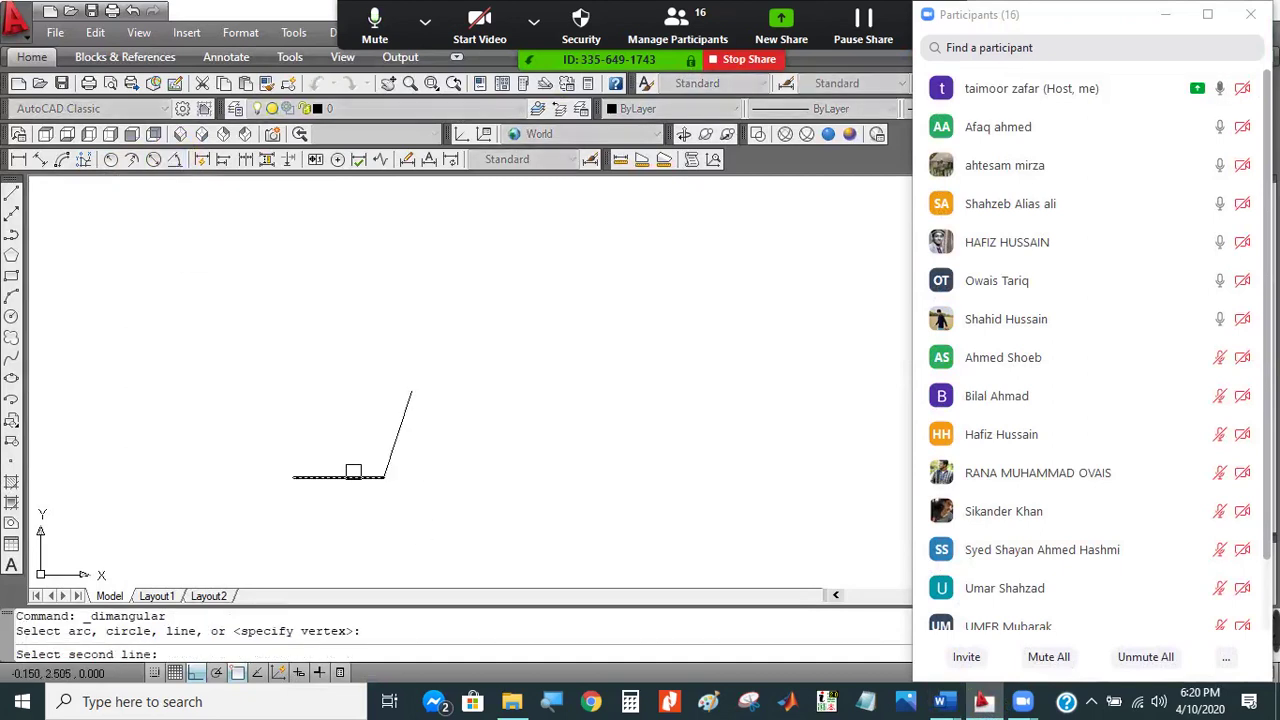
{"action": "left_click", "coordinate": [352, 474]}
{"action": "left_click", "coordinate": [362, 436]}
{"action": "scroll", "coordinate": [362, 430], "scroll_direction": "up", "scroll_amount": 3}
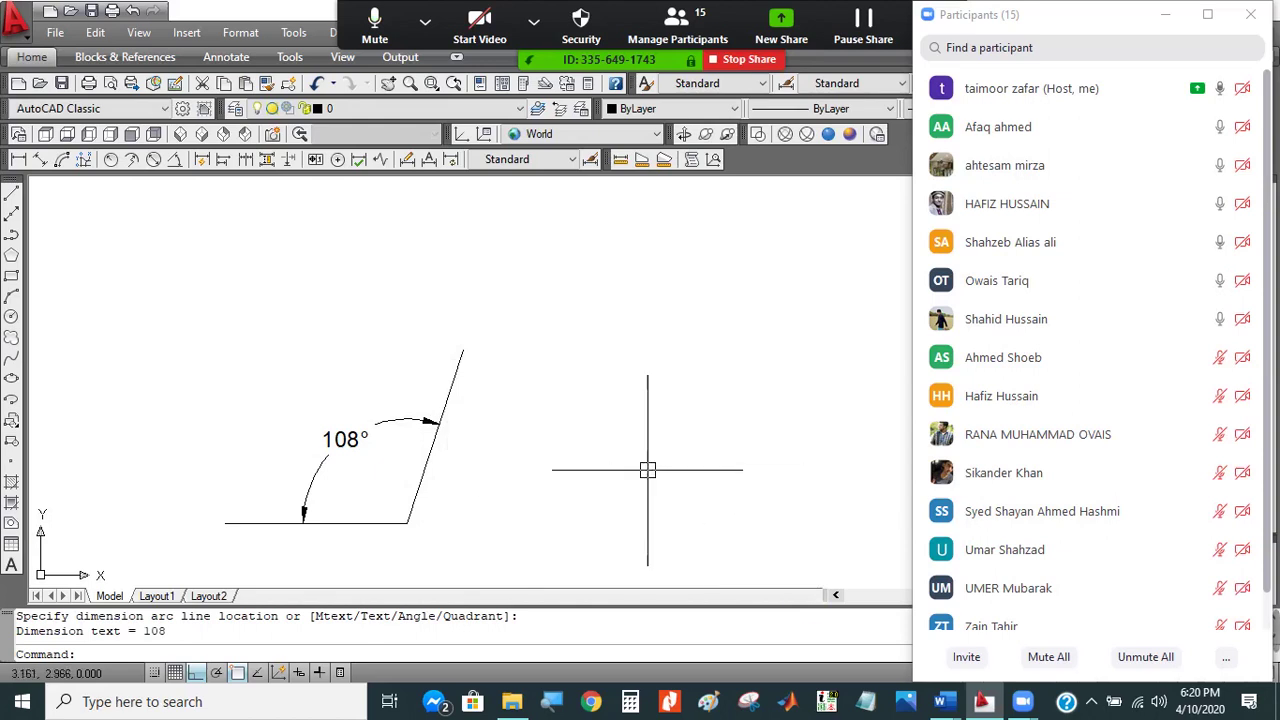
{"action": "mouse_move", "coordinate": [1040, 549]}
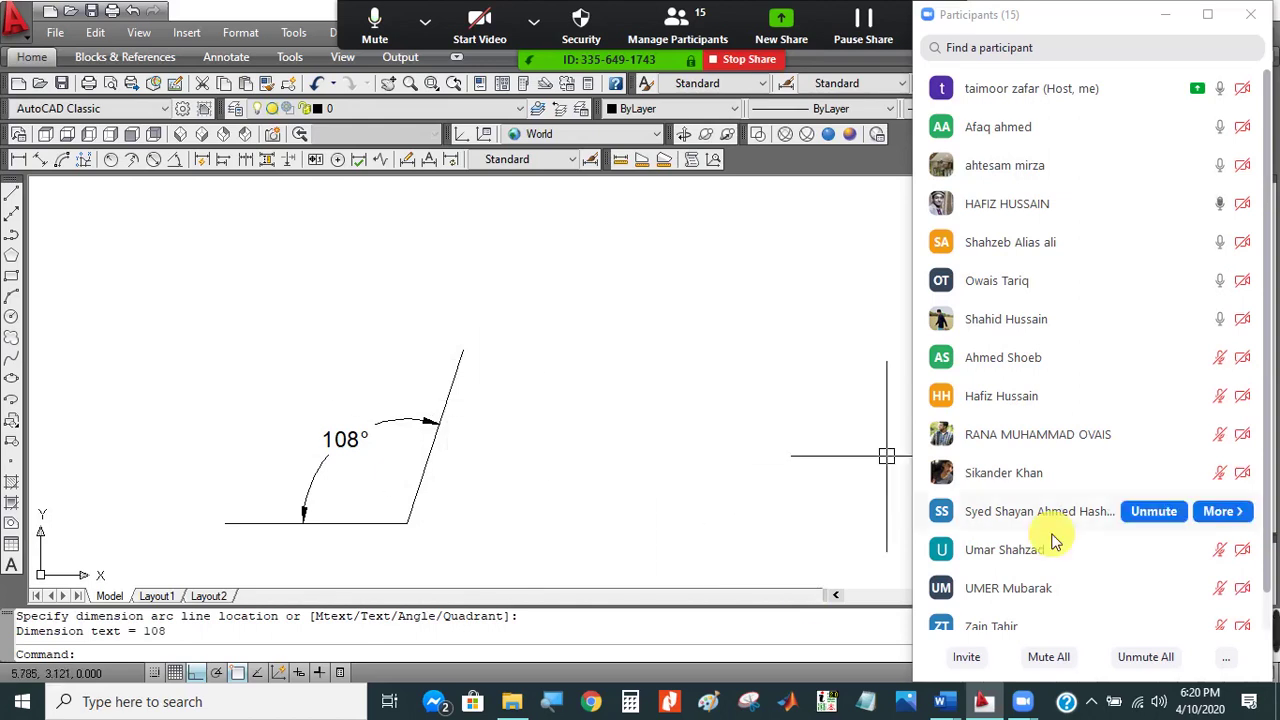
- Put away Zoom's participant list to reveal the full AutoCAD drawing with the 108° angle
{"action": "left_click", "coordinate": [1226, 657]}
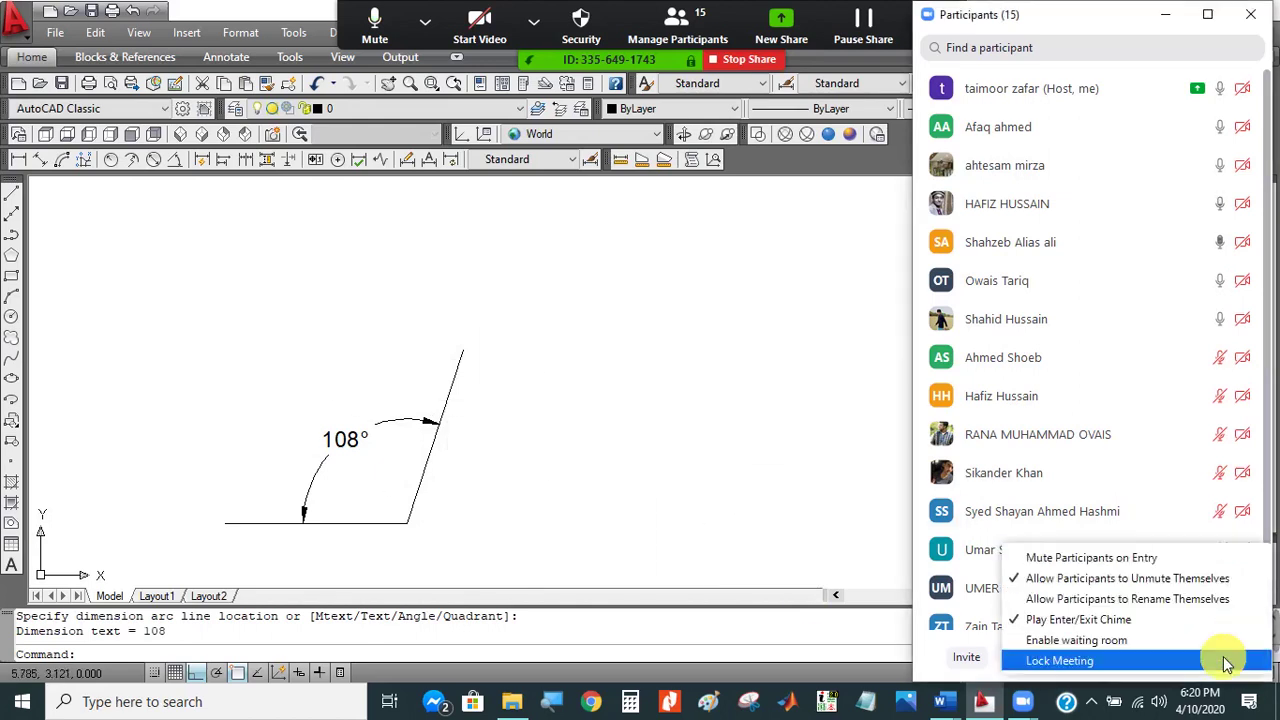
{"action": "left_click", "coordinate": [1258, 412]}
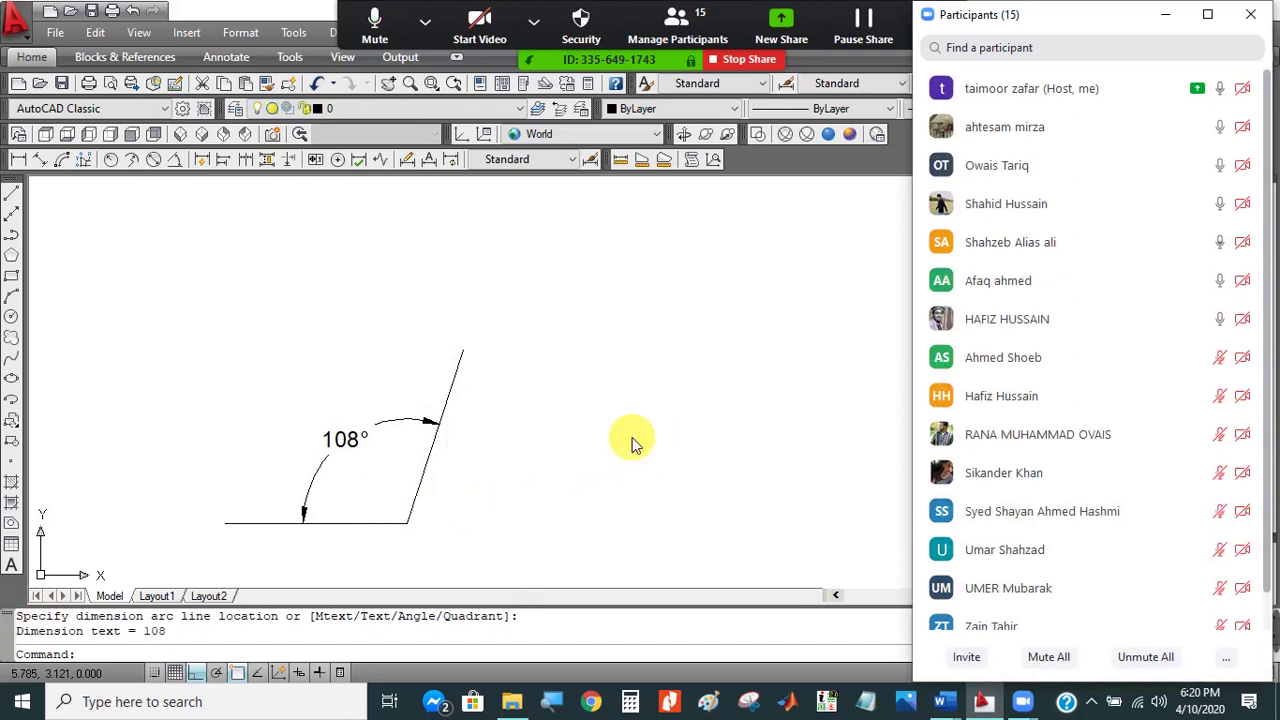
{"action": "left_click", "coordinate": [654, 311]}
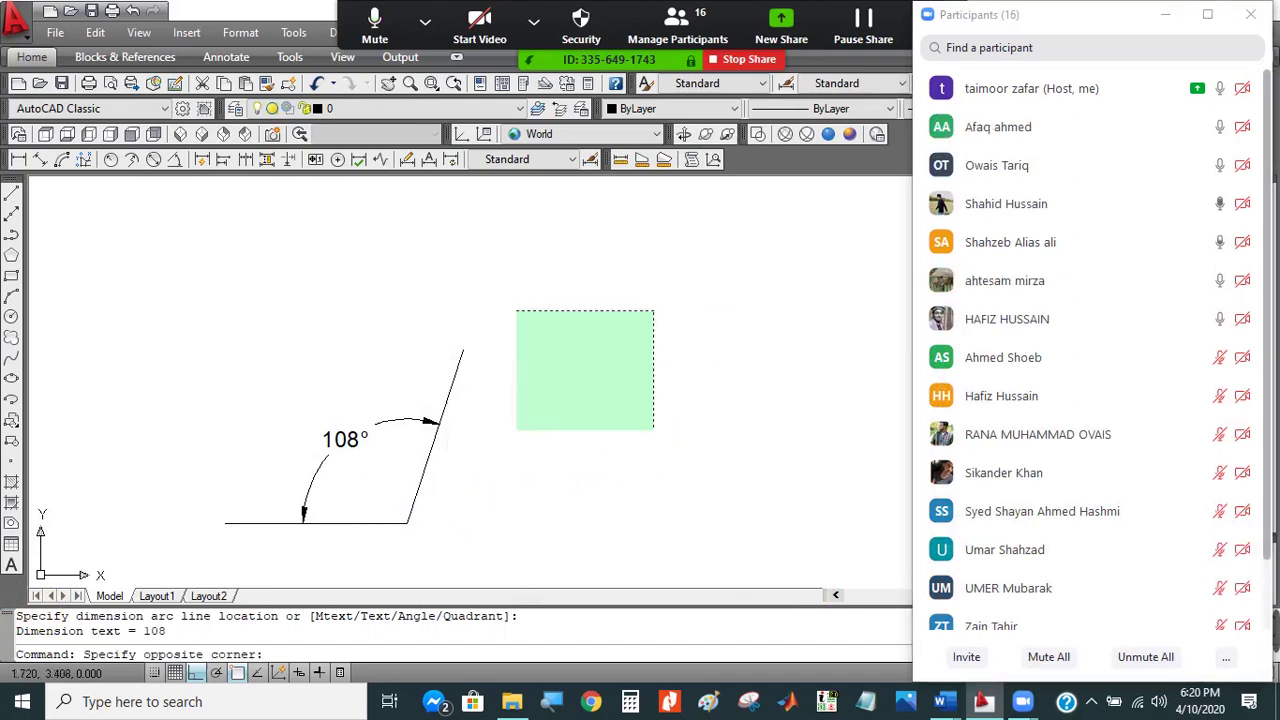
{"action": "left_click", "coordinate": [493, 460]}
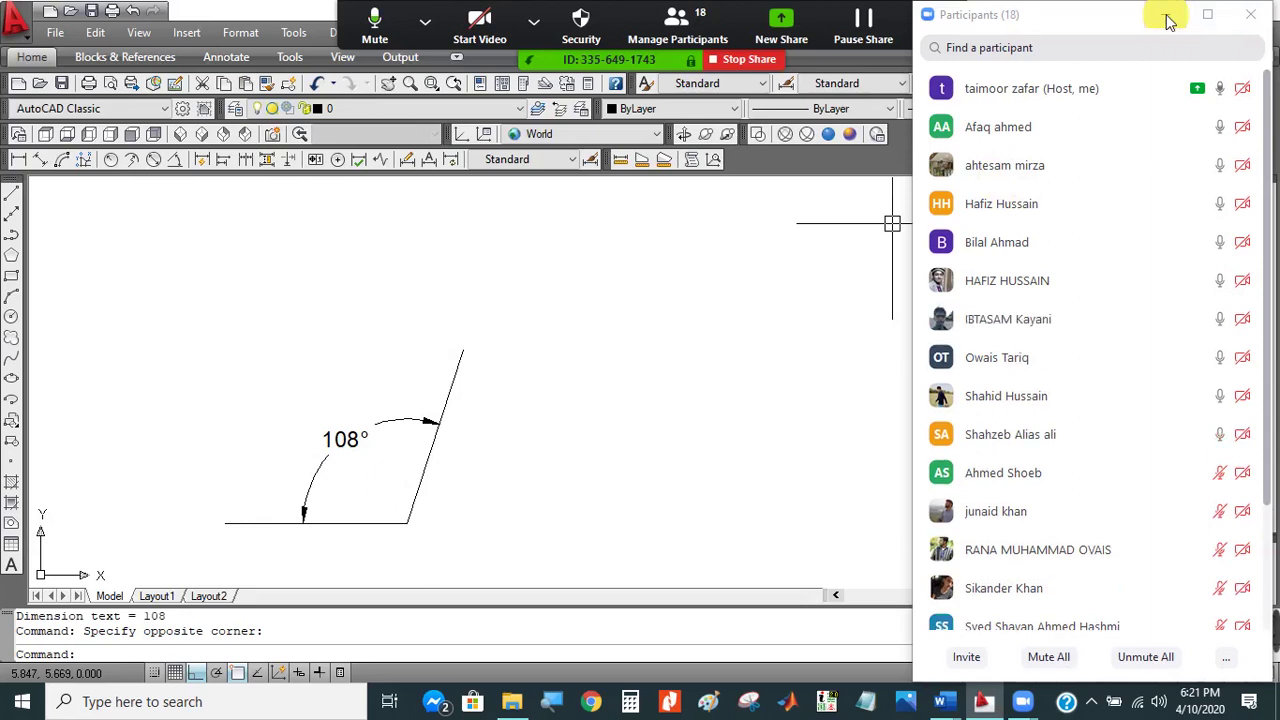
{"action": "left_click", "coordinate": [1167, 16]}
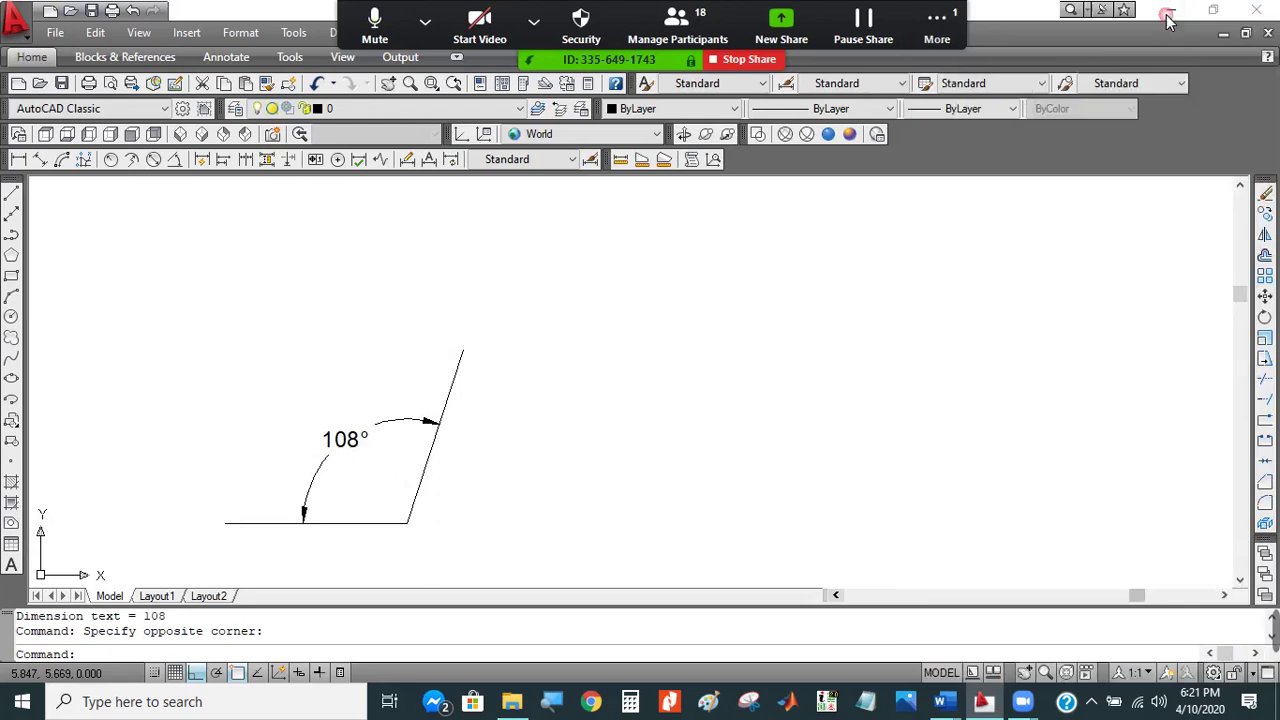
- Hide Zoom's floating meeting controls and clear the stray canvas selection
{"action": "left_click", "coordinate": [683, 394]}
{"action": "left_click", "coordinate": [840, 303]}
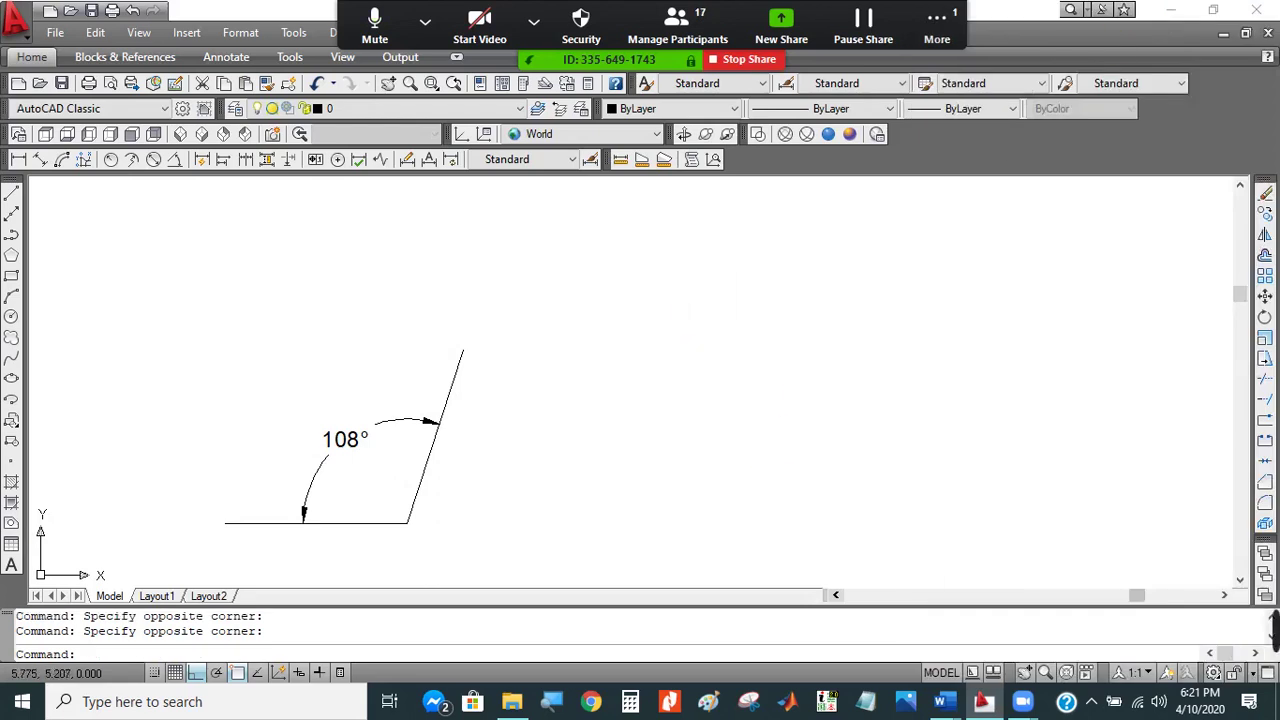
{"action": "key", "text": "Escape"}
{"action": "left_click", "coordinate": [848, 360]}
{"action": "left_click", "coordinate": [638, 450]}
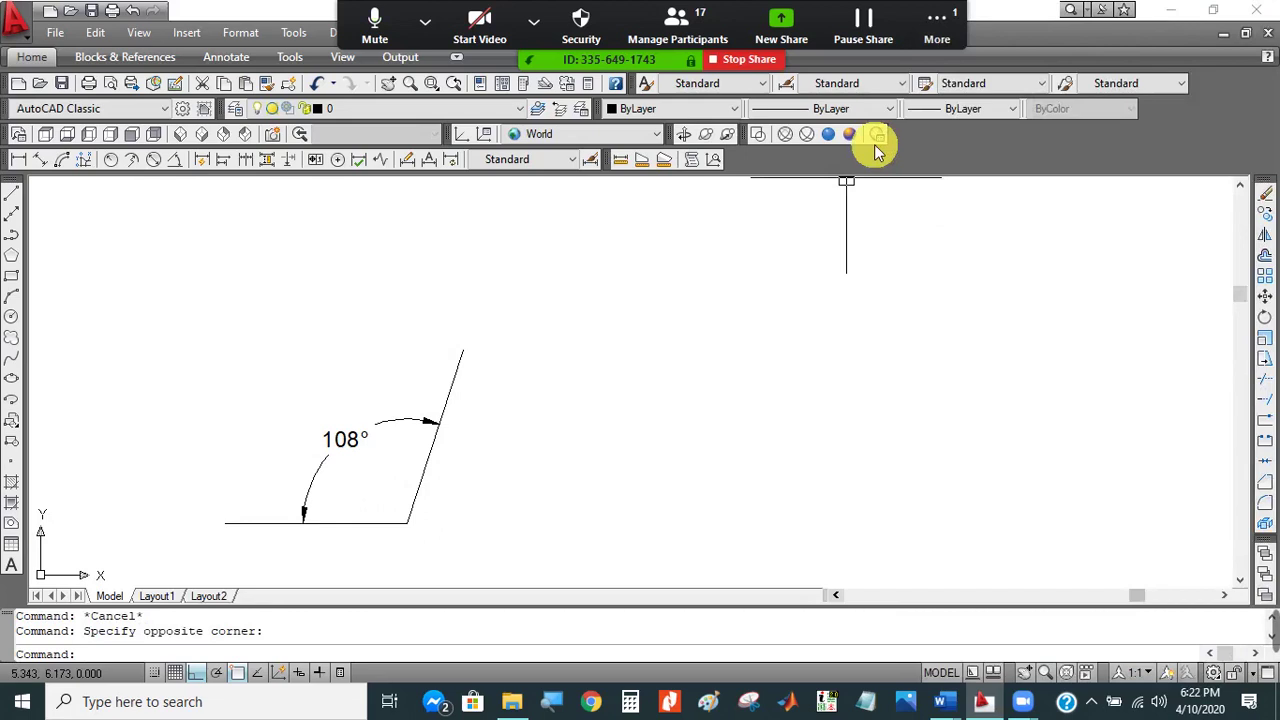
{"action": "left_click", "coordinate": [935, 22]}
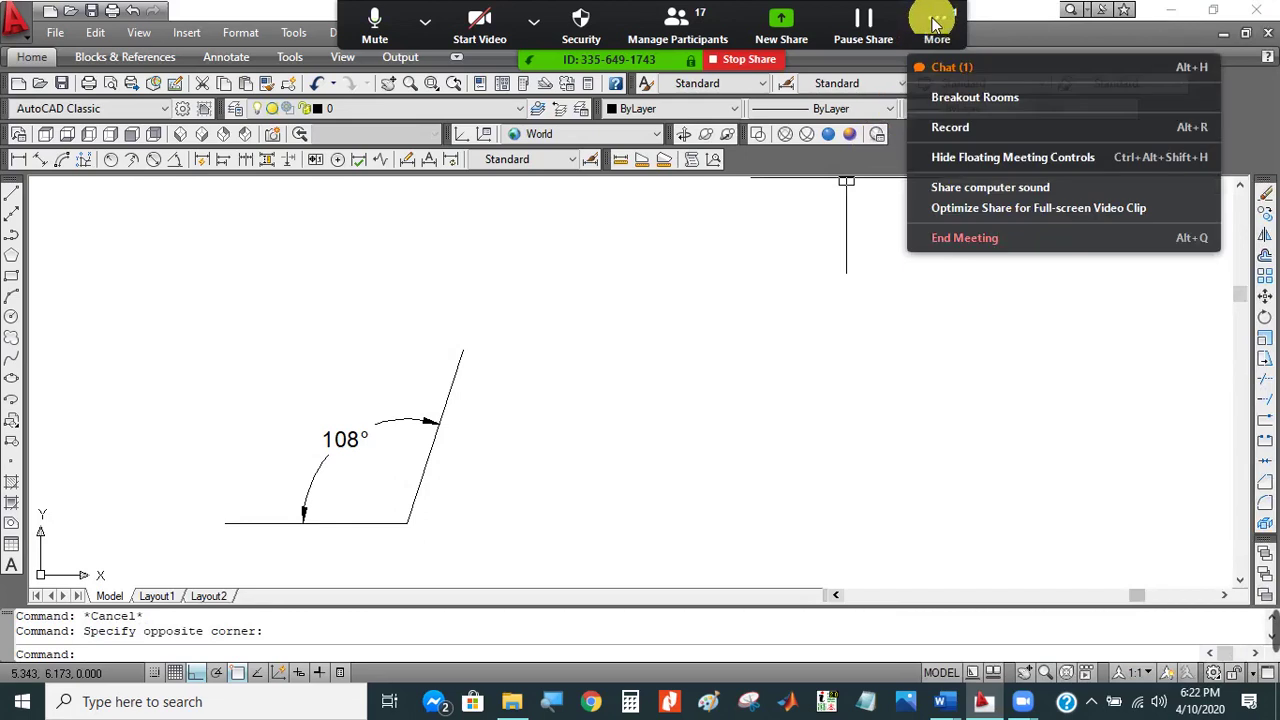
{"action": "left_click", "coordinate": [995, 157]}
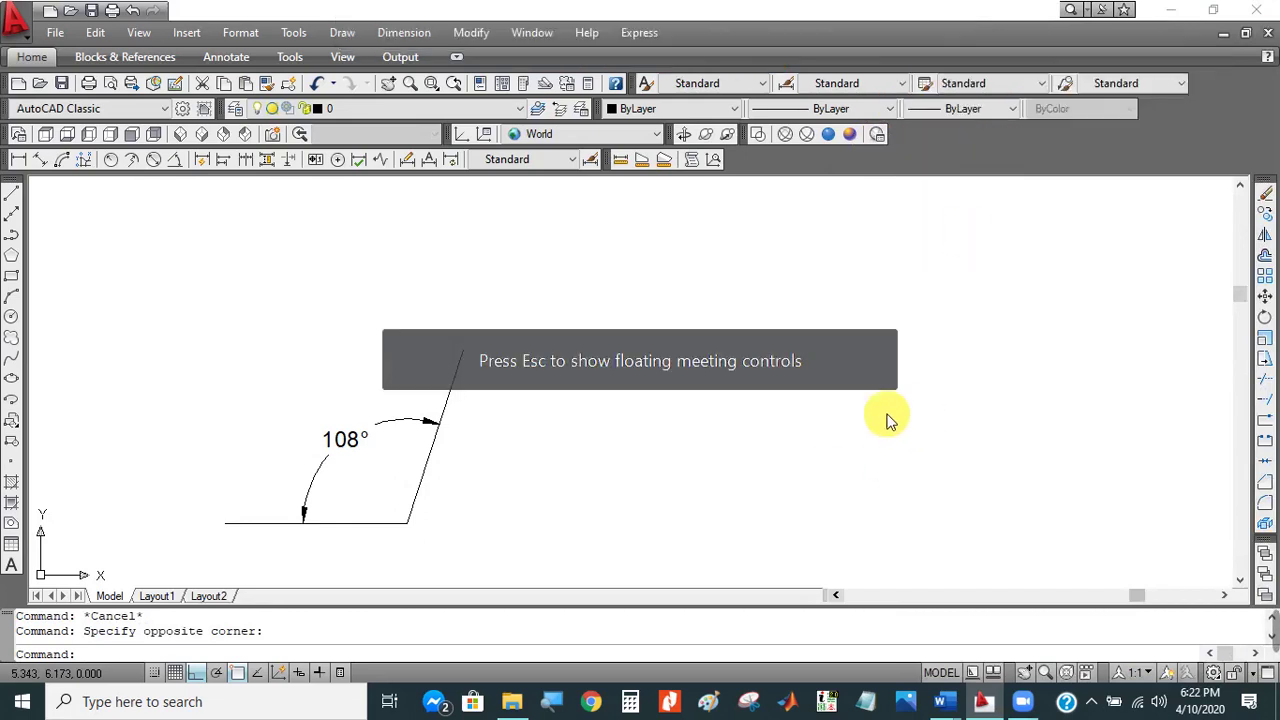
{"action": "left_click", "coordinate": [729, 490]}
{"action": "left_click", "coordinate": [643, 428]}
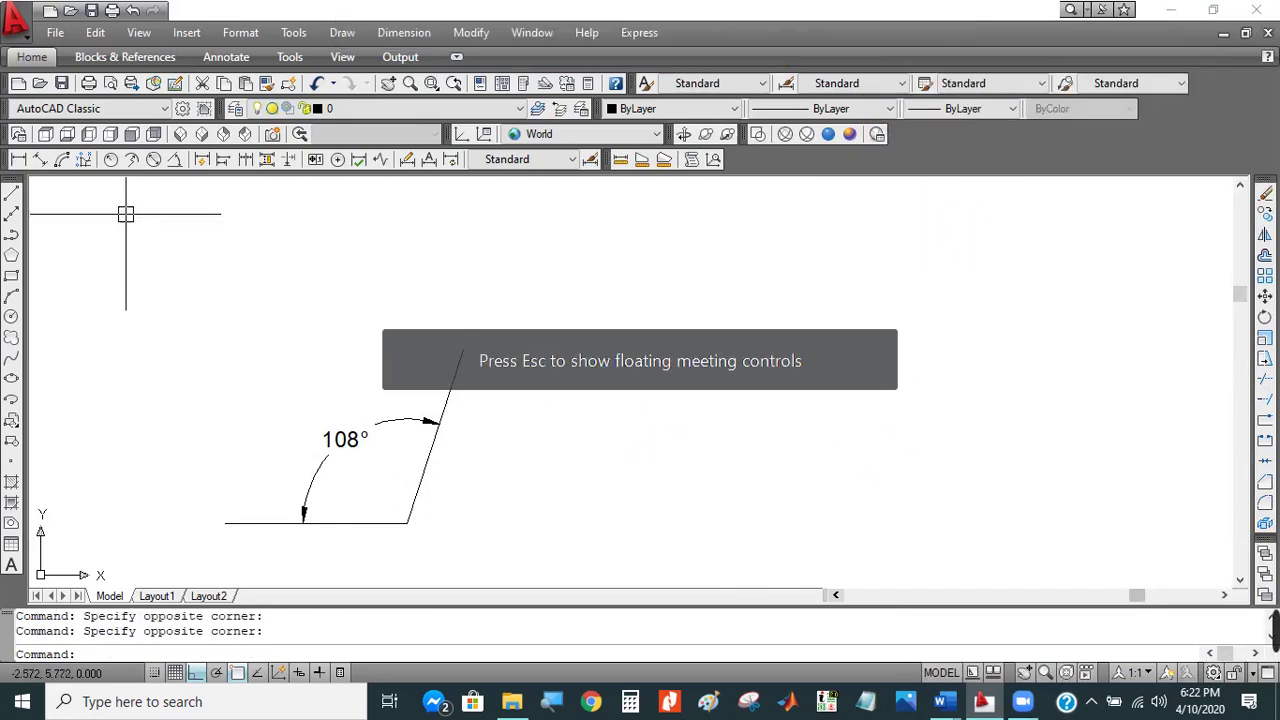
- Draw a new 2-unit horizontal line beside the 108° figure, then reopen Zoom participants
{"action": "left_click", "coordinate": [13, 194]}
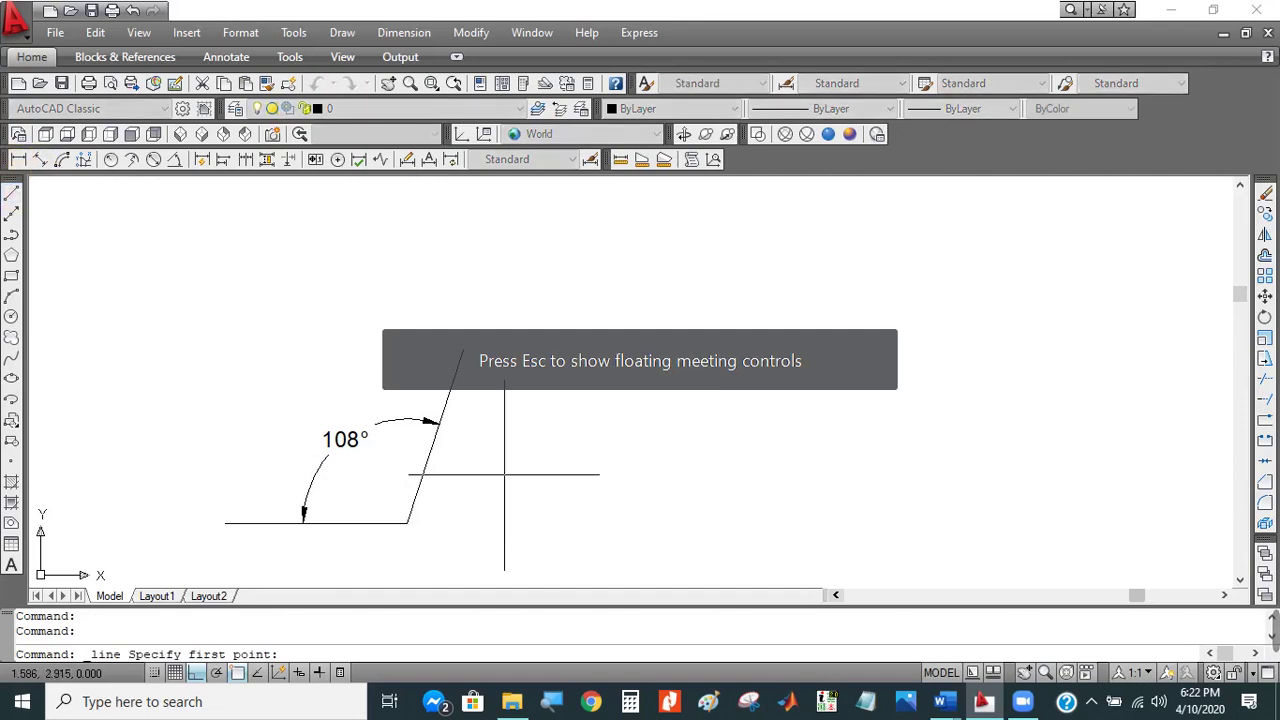
{"action": "left_click", "coordinate": [565, 518]}
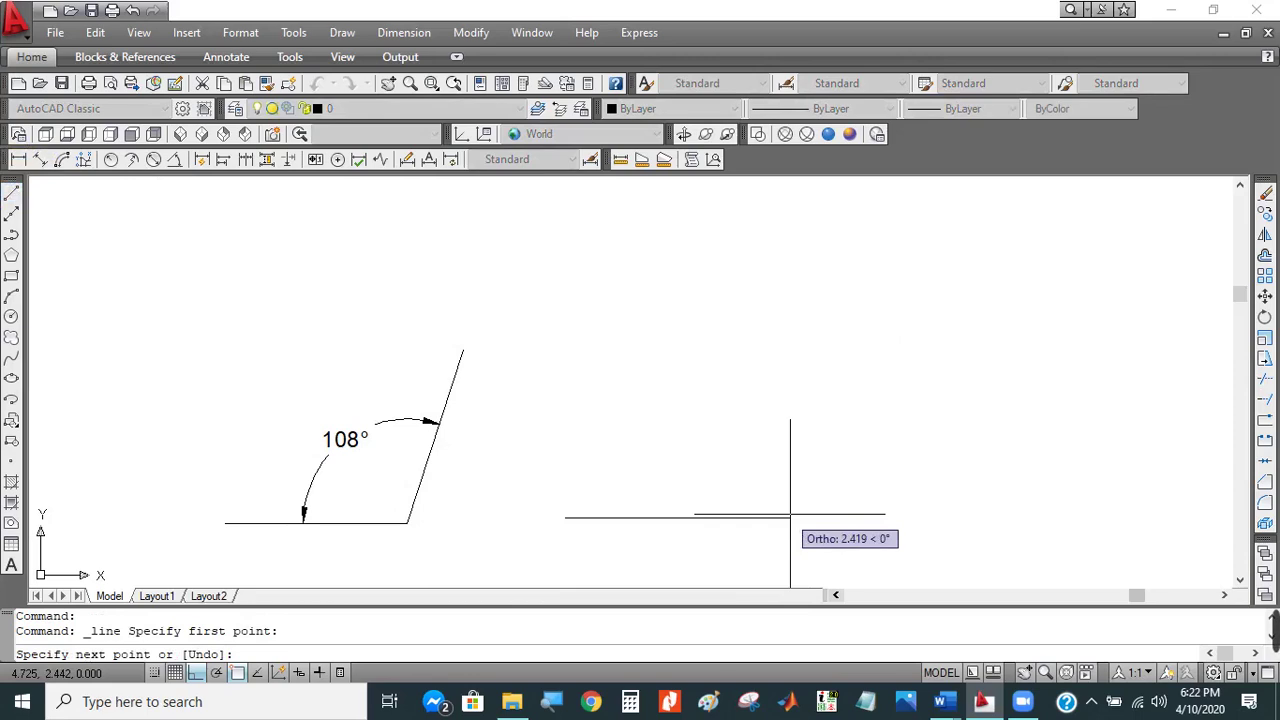
{"action": "type", "text": "2"}
{"action": "key", "text": "Return"}
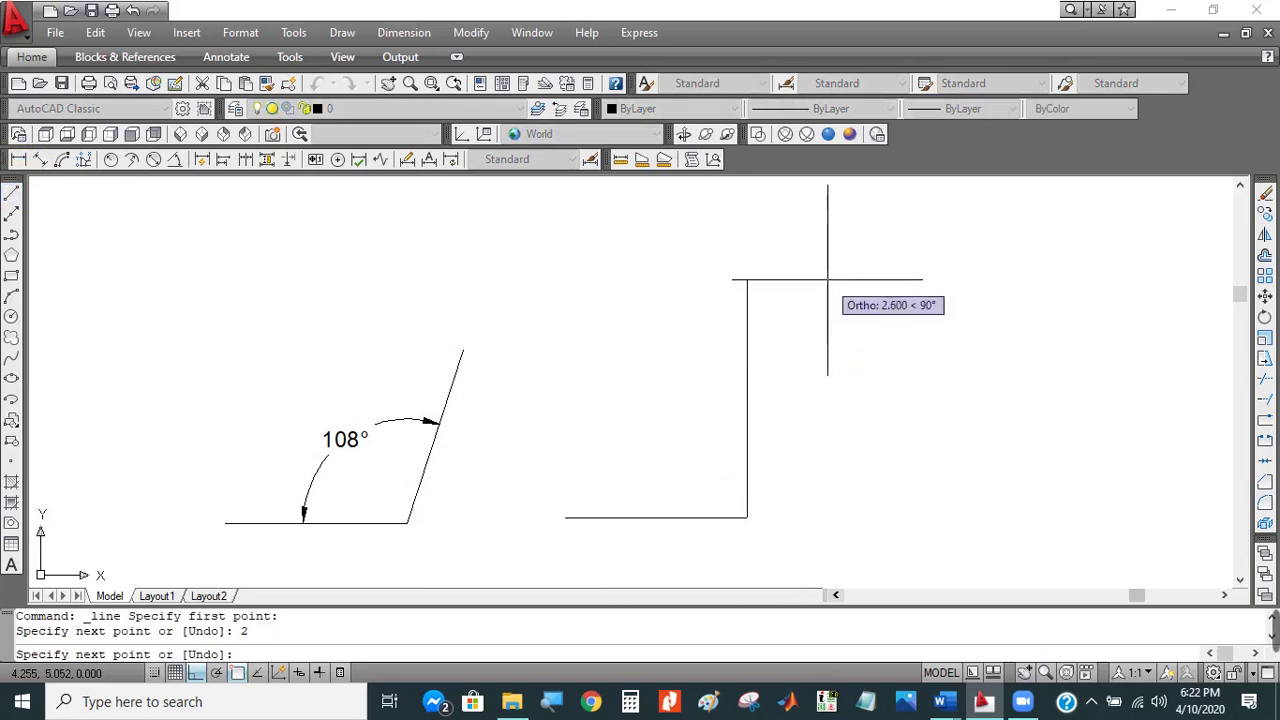
{"action": "left_click", "coordinate": [937, 25]}
{"action": "left_click", "coordinate": [677, 25]}
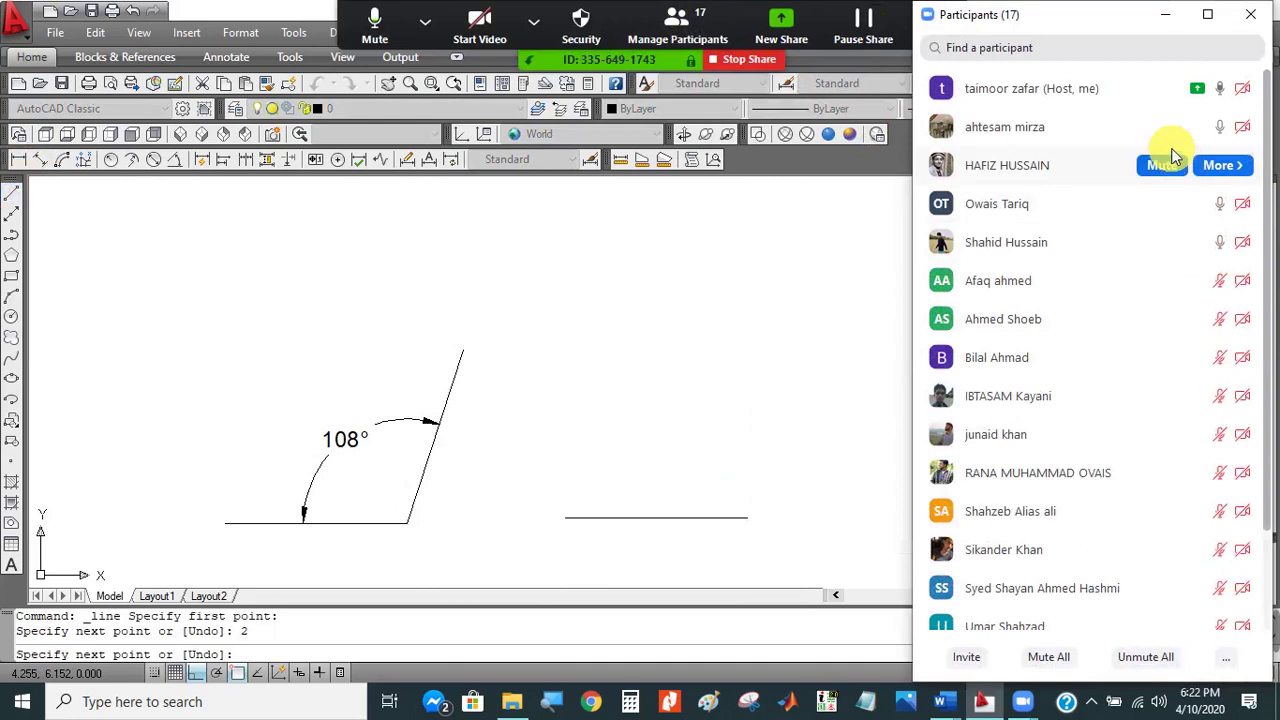
- Mute the participant whose microphone is on and return focus to the AutoCAD drawing
{"action": "mouse_move", "coordinate": [1100, 127]}
{"action": "left_click", "coordinate": [1152, 131]}
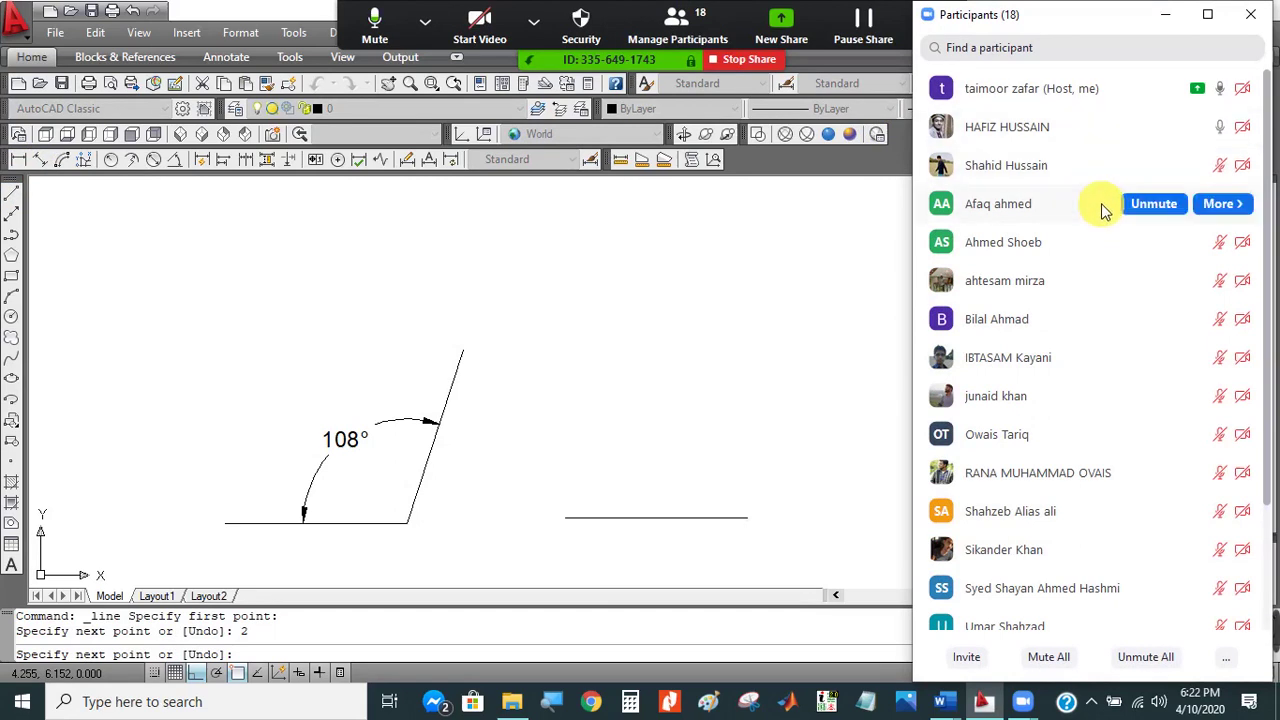
{"action": "left_click", "coordinate": [1228, 666]}
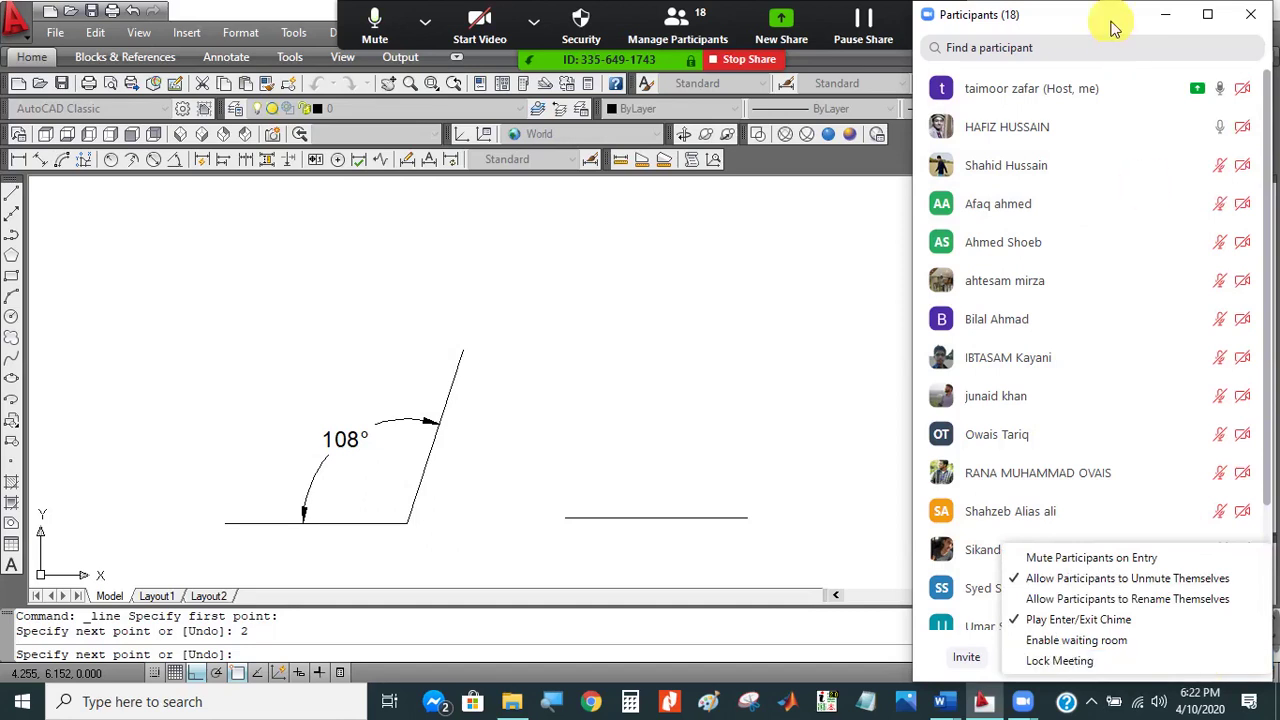
{"action": "left_click", "coordinate": [1113, 27]}
{"action": "mouse_move", "coordinate": [1050, 127]}
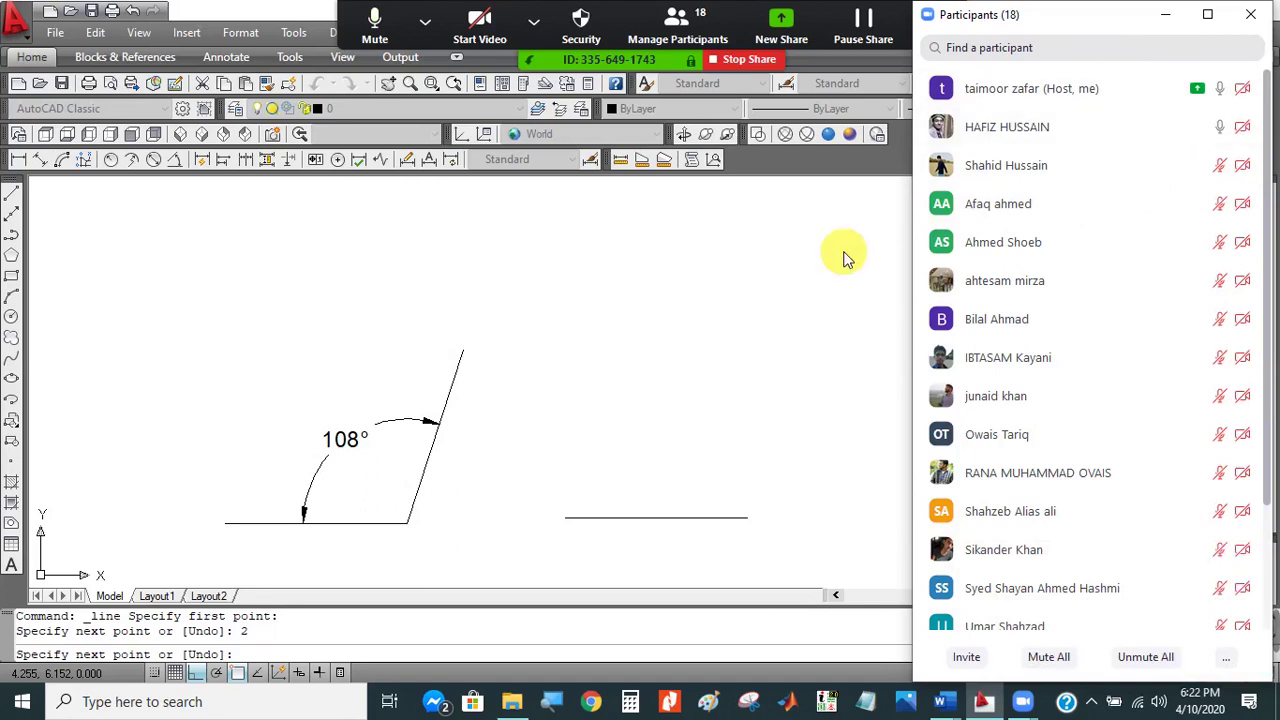
{"action": "left_click", "coordinate": [758, 287]}
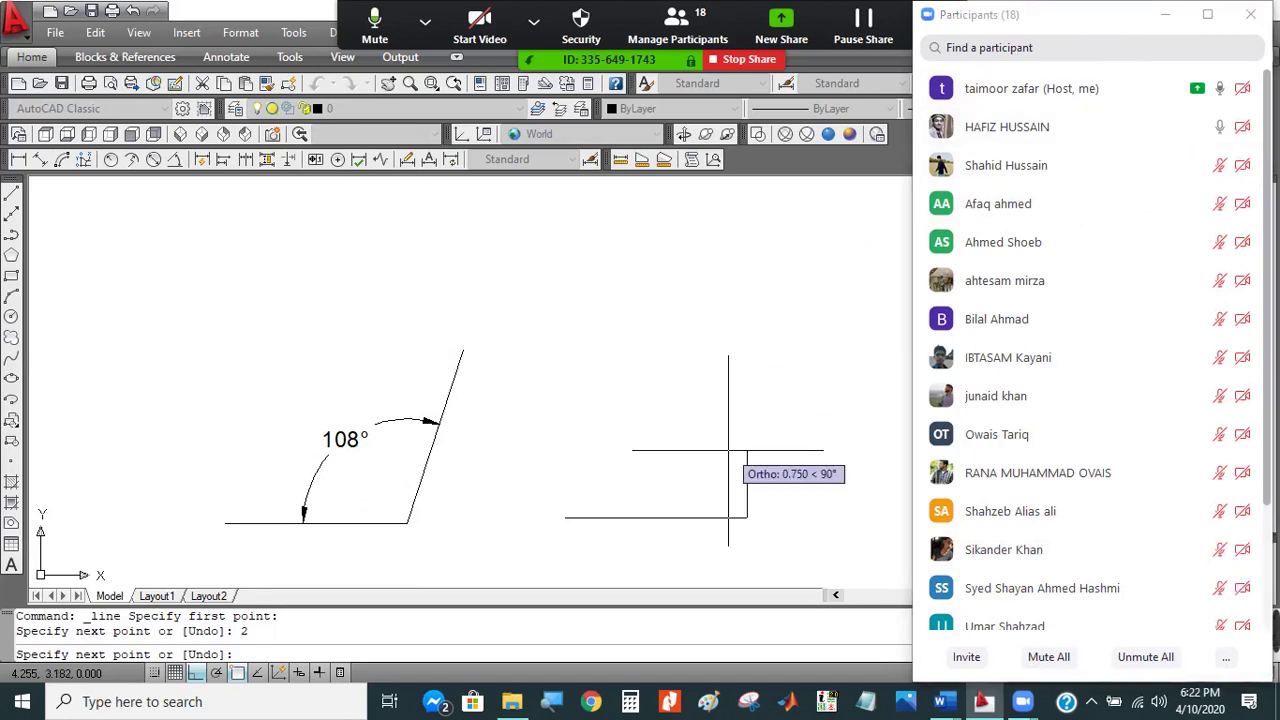
- Draw a 2-unit line at 72° (@2<72) from the base line's end
{"action": "left_click", "coordinate": [1165, 16]}
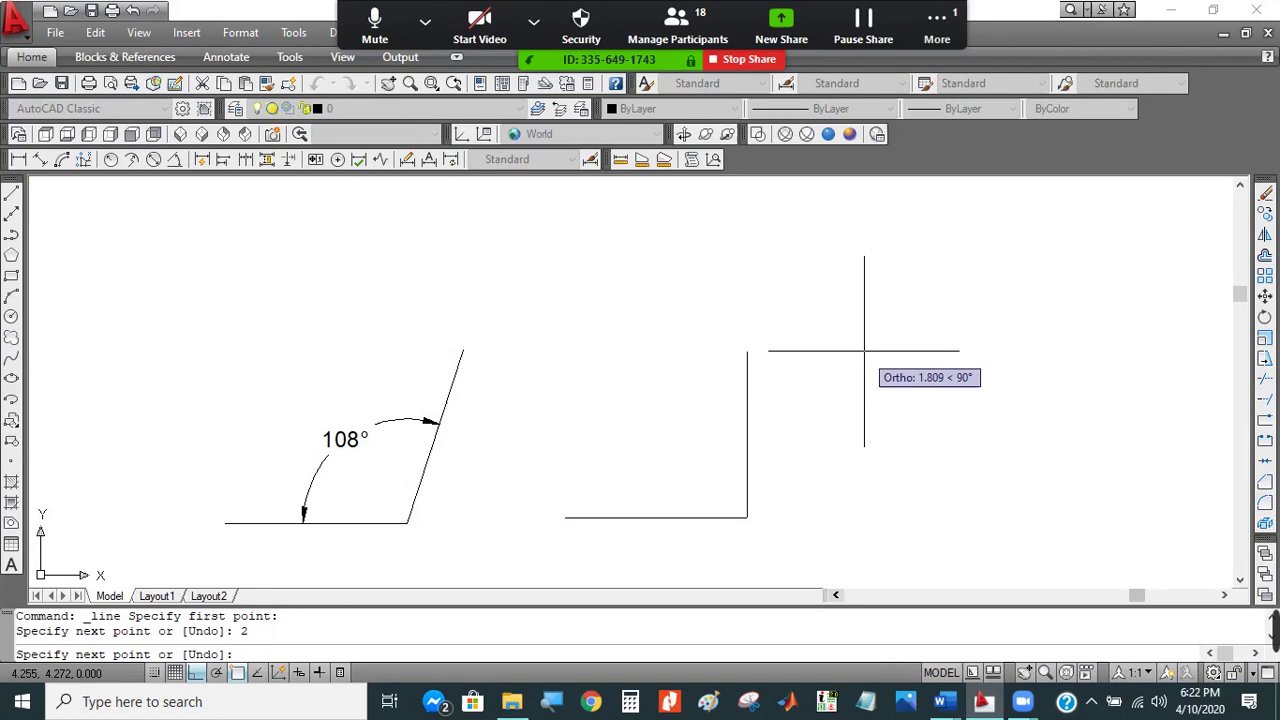
{"action": "type", "text": "@"}
{"action": "type", "text": "2<"}
{"action": "type", "text": "72"}
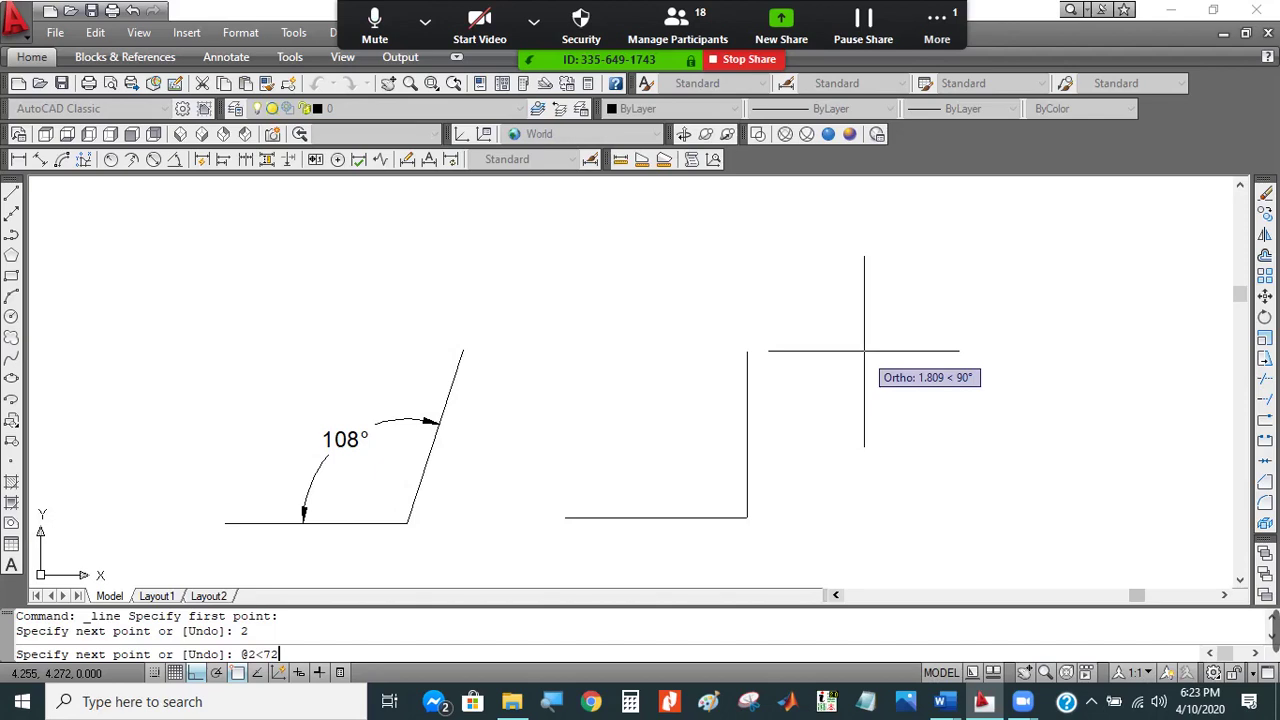
{"action": "key", "text": "Return"}
{"action": "key", "text": "Return"}
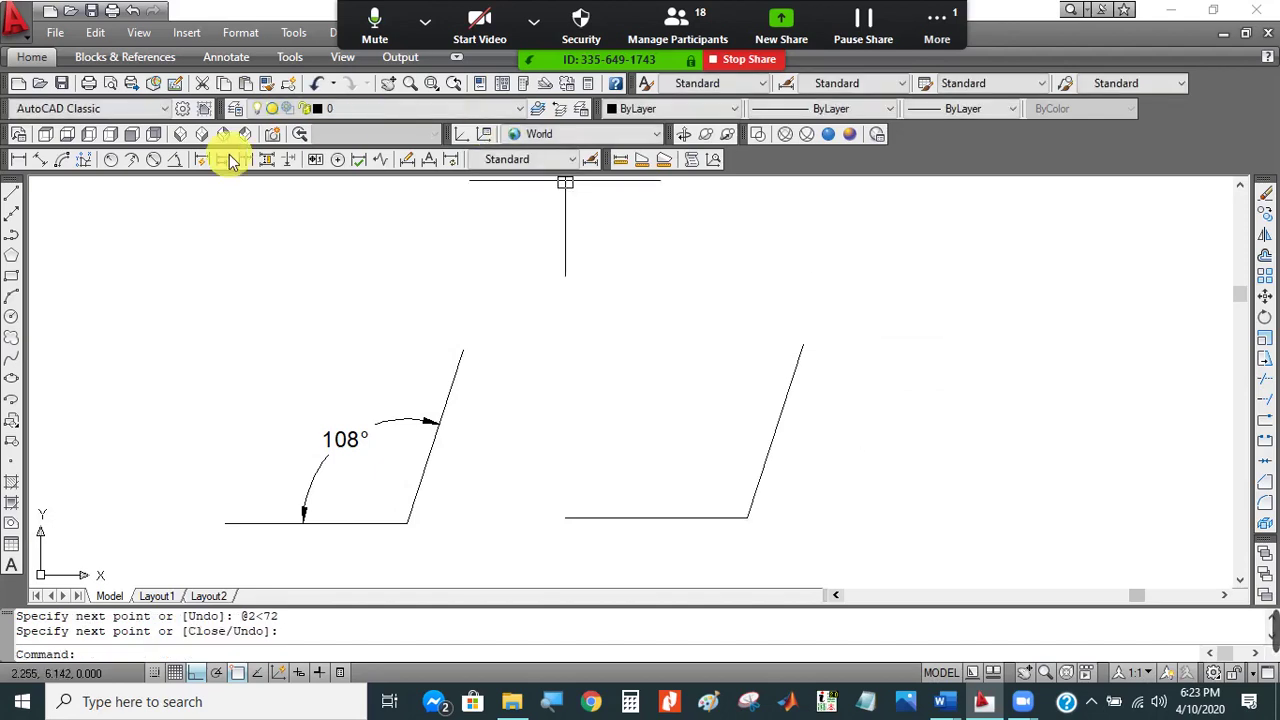
- Add an angular dimension showing 72° between the slanted line and the base line
{"action": "left_click", "coordinate": [174, 159]}
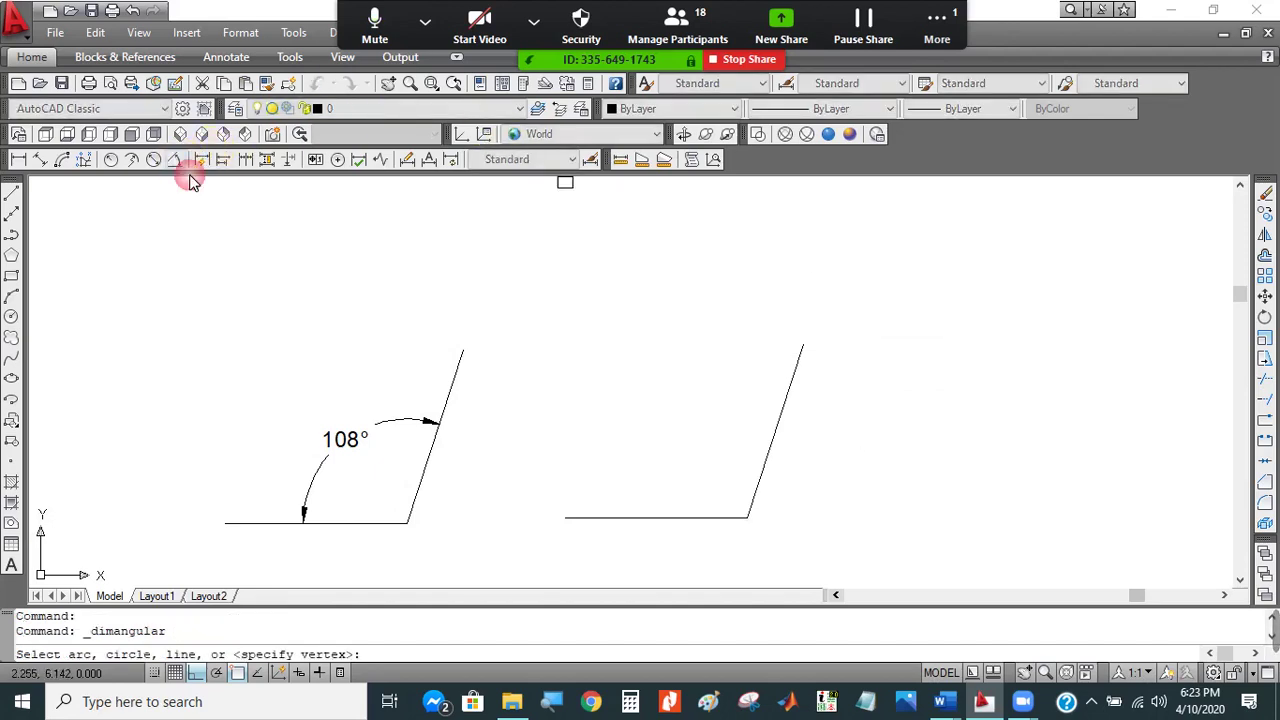
{"action": "left_click", "coordinate": [772, 443]}
{"action": "left_click", "coordinate": [697, 517]}
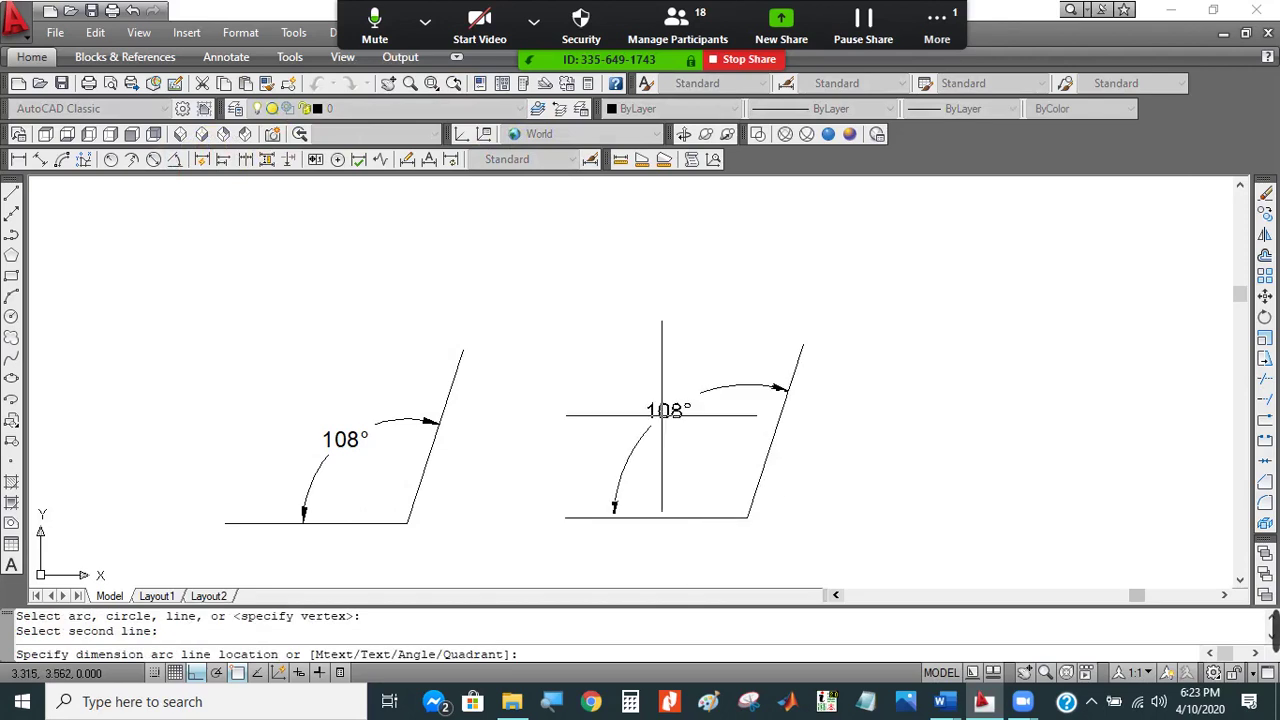
{"action": "left_click", "coordinate": [886, 426]}
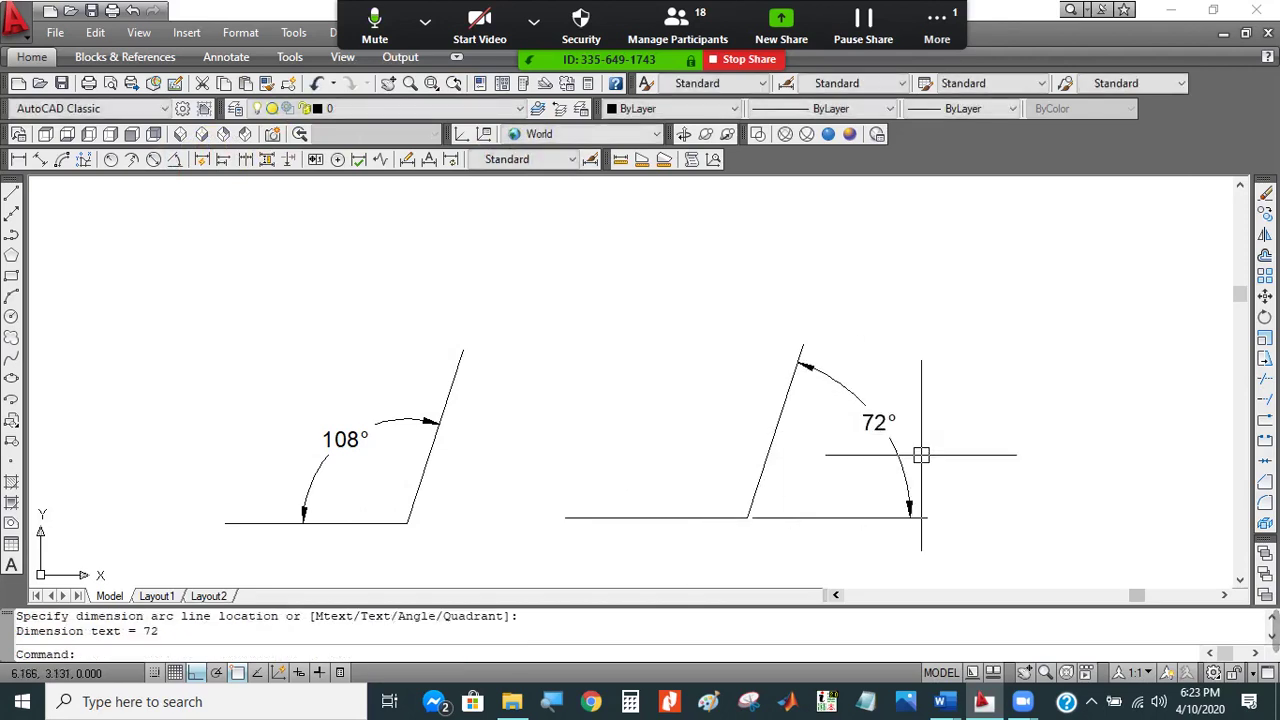
{"action": "left_click", "coordinate": [677, 22]}
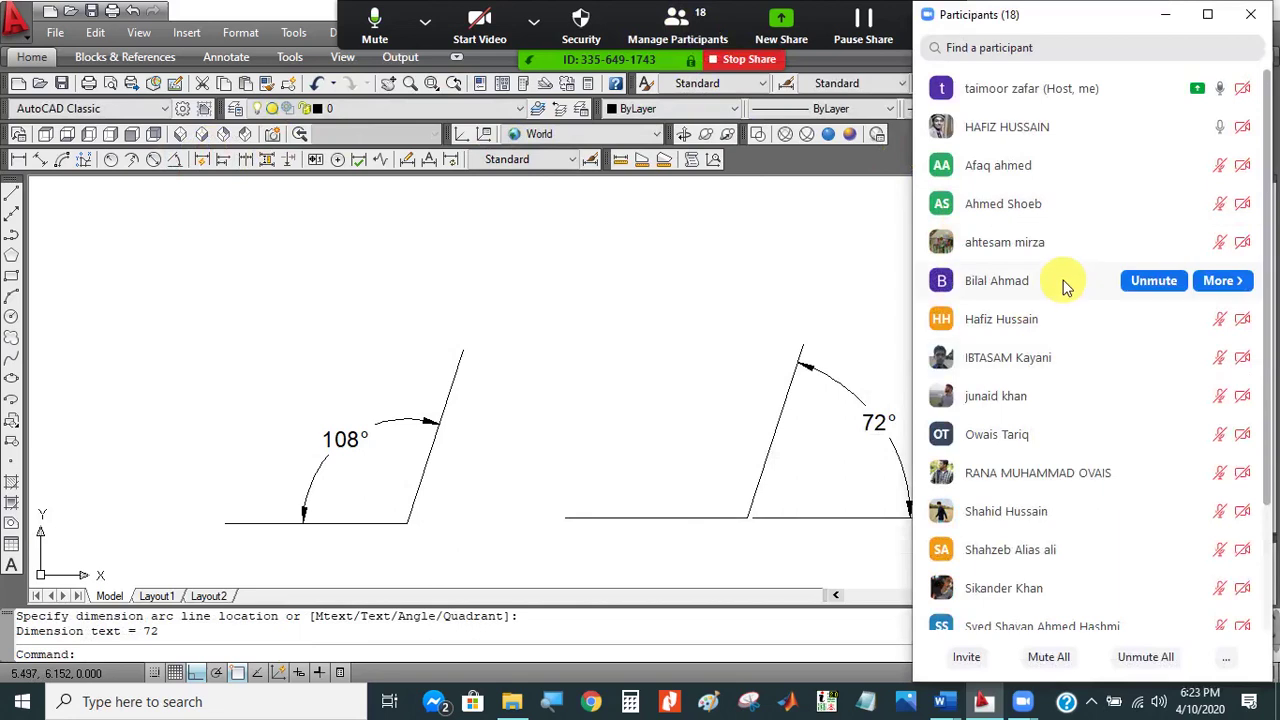
- Mute the Zoom participant with an open microphone
{"action": "left_click", "coordinate": [1157, 128]}
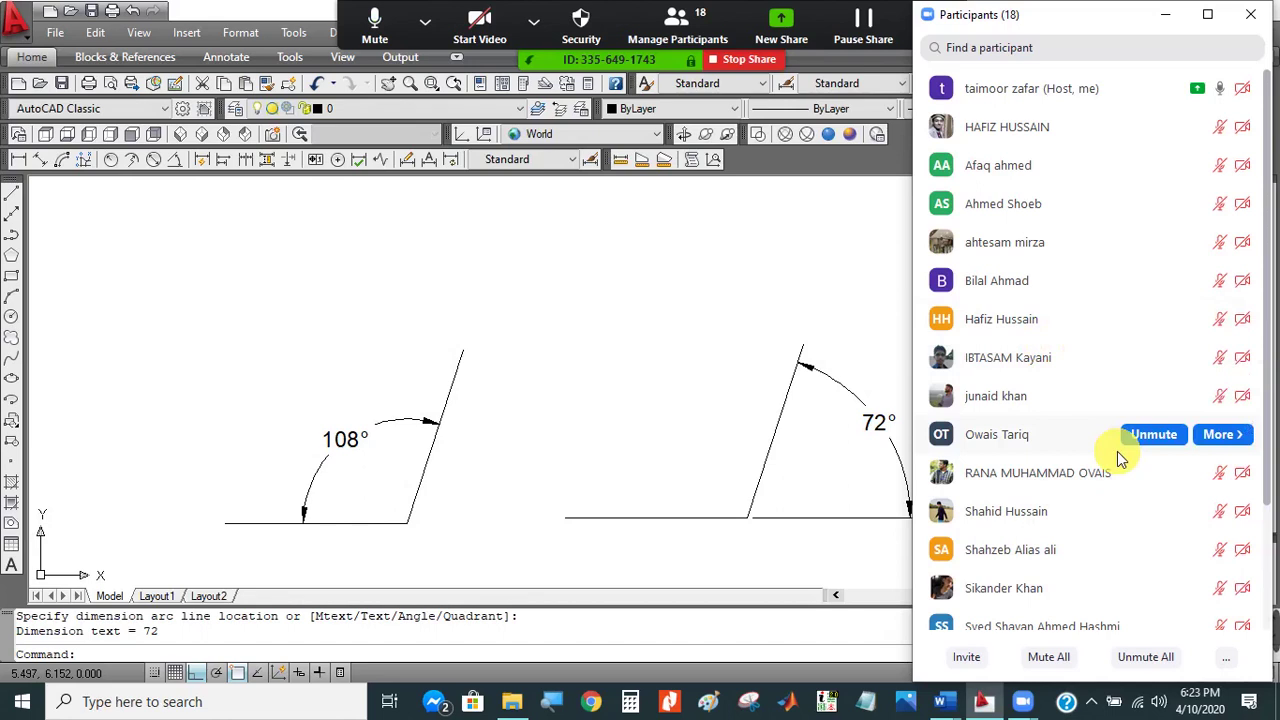
{"action": "left_click", "coordinate": [1226, 657]}
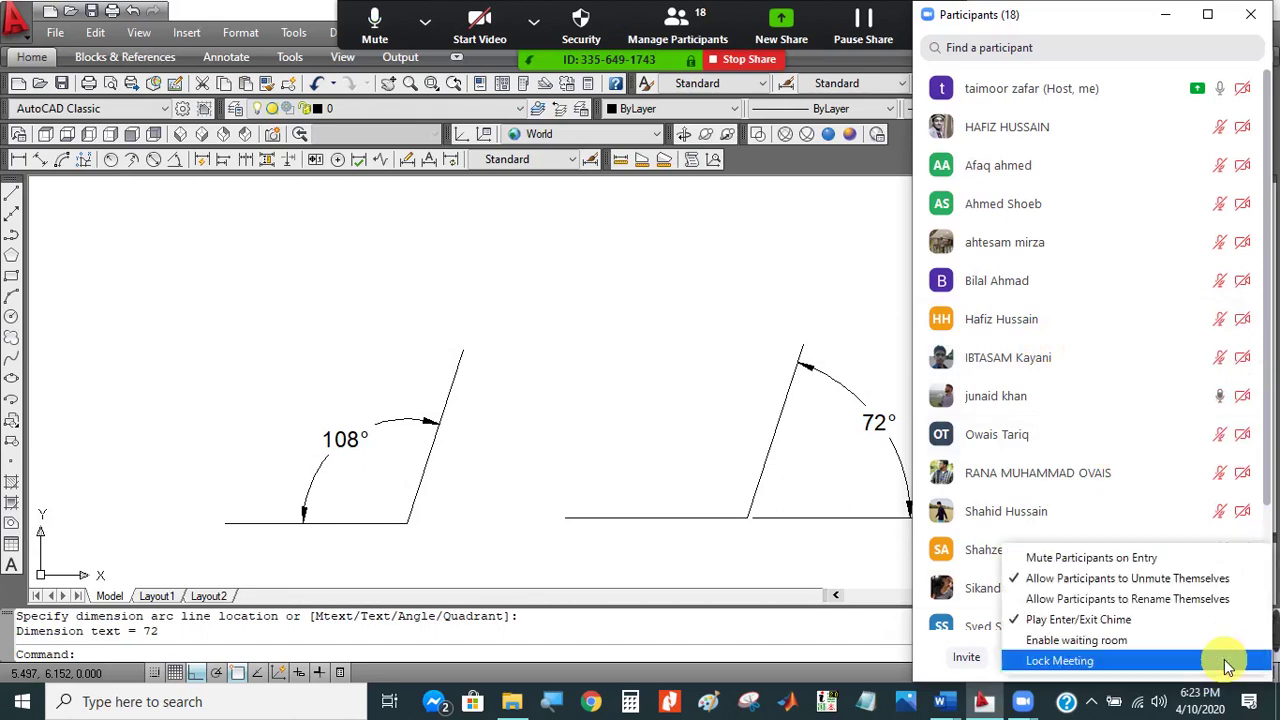
{"action": "left_click", "coordinate": [1268, 404]}
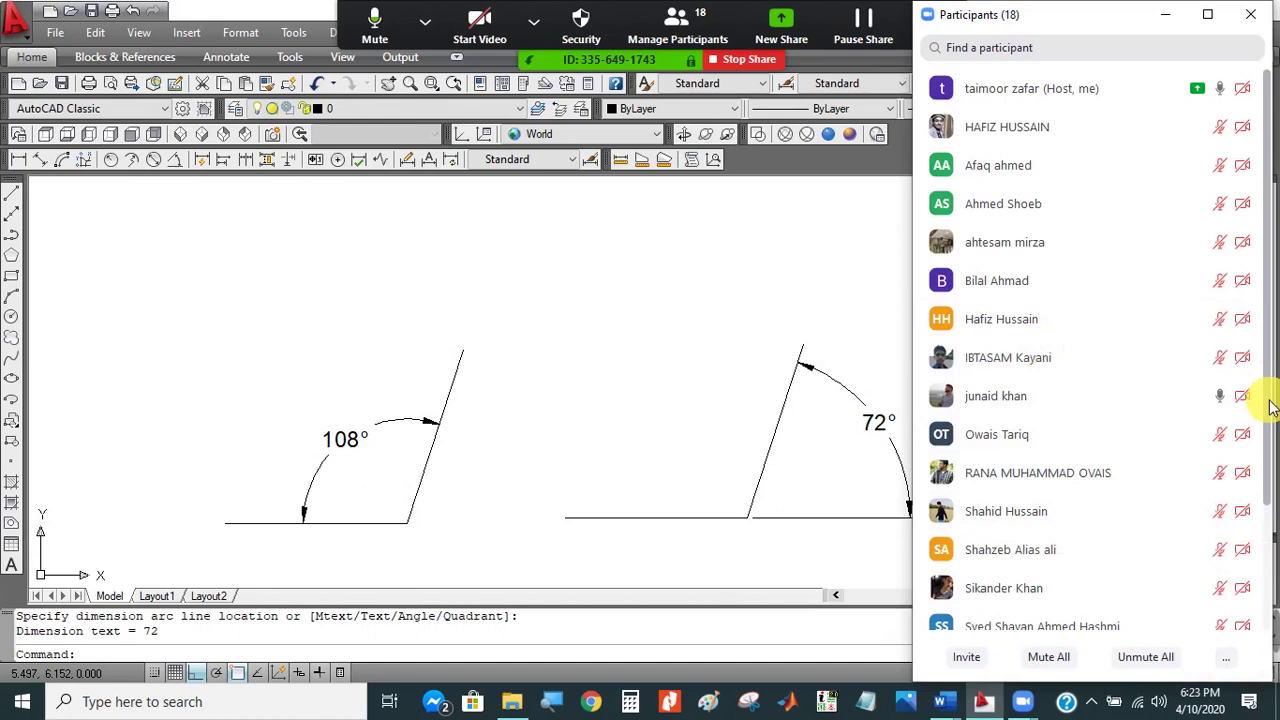
{"action": "mouse_move", "coordinate": [1180, 319]}
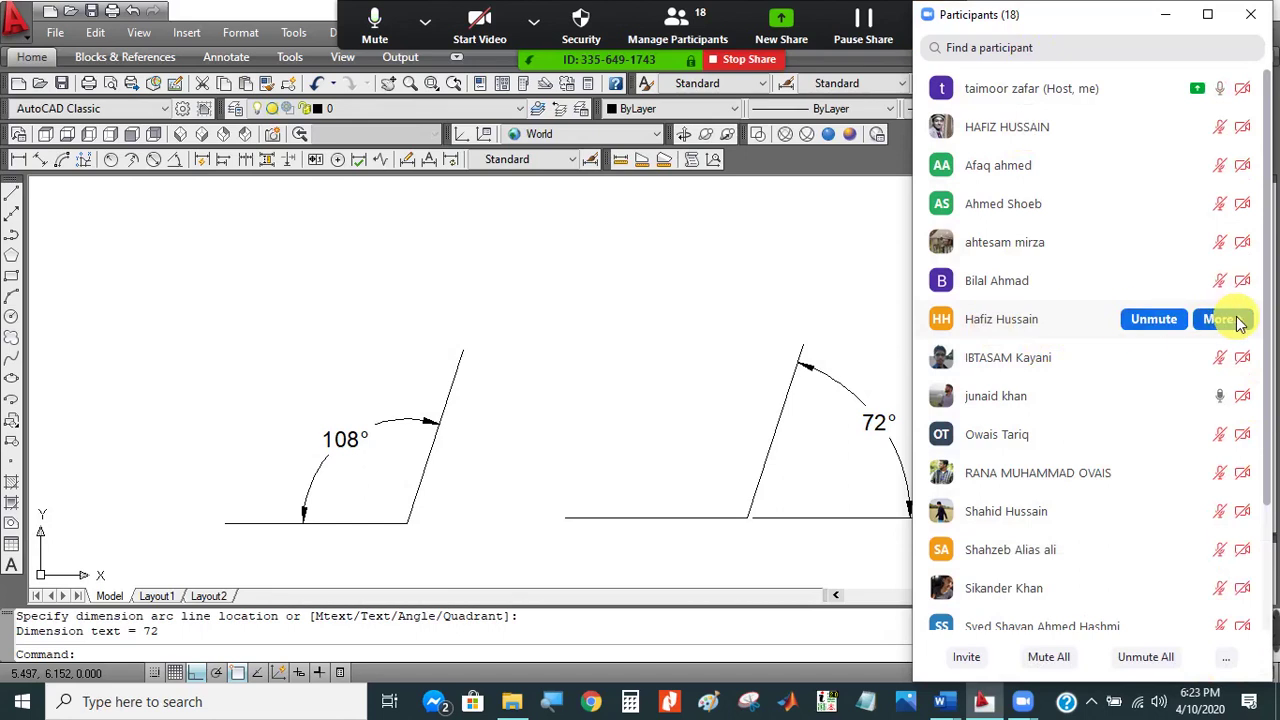
- Remove one participant from the meeting, leaving another participant in place
{"action": "left_click", "coordinate": [1238, 320]}
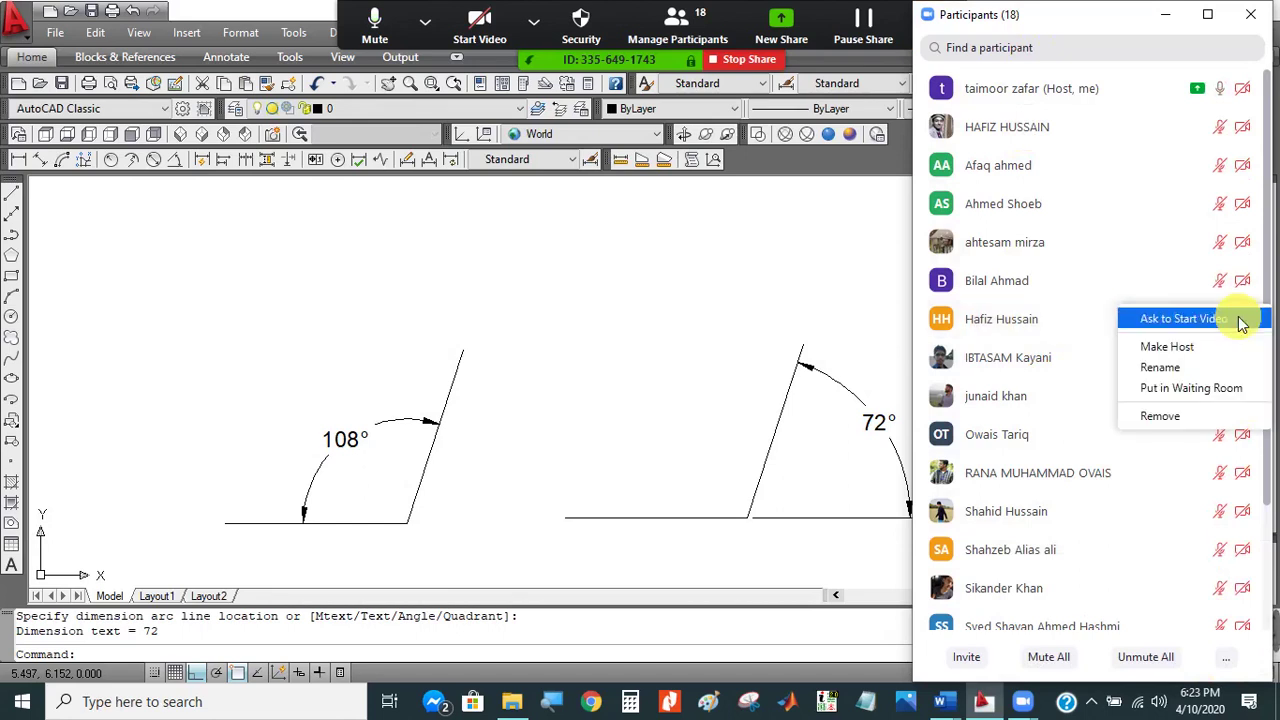
{"action": "left_click", "coordinate": [1190, 418]}
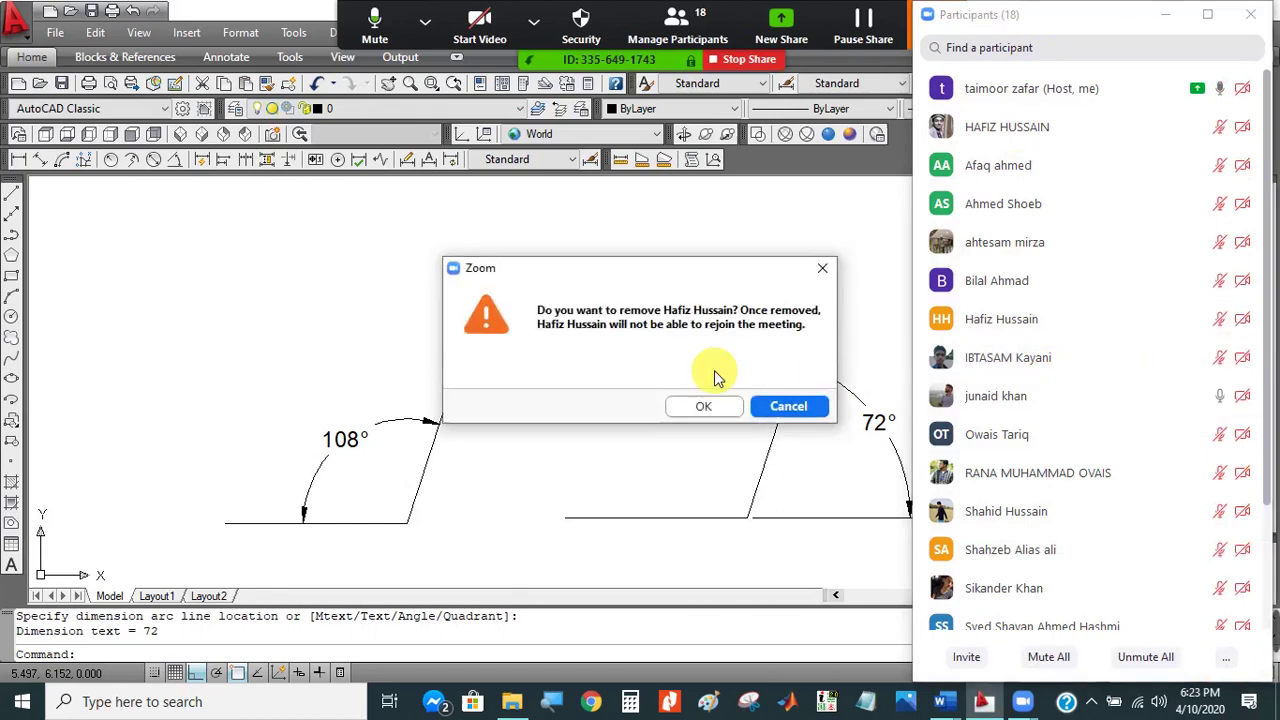
{"action": "left_click", "coordinate": [713, 403]}
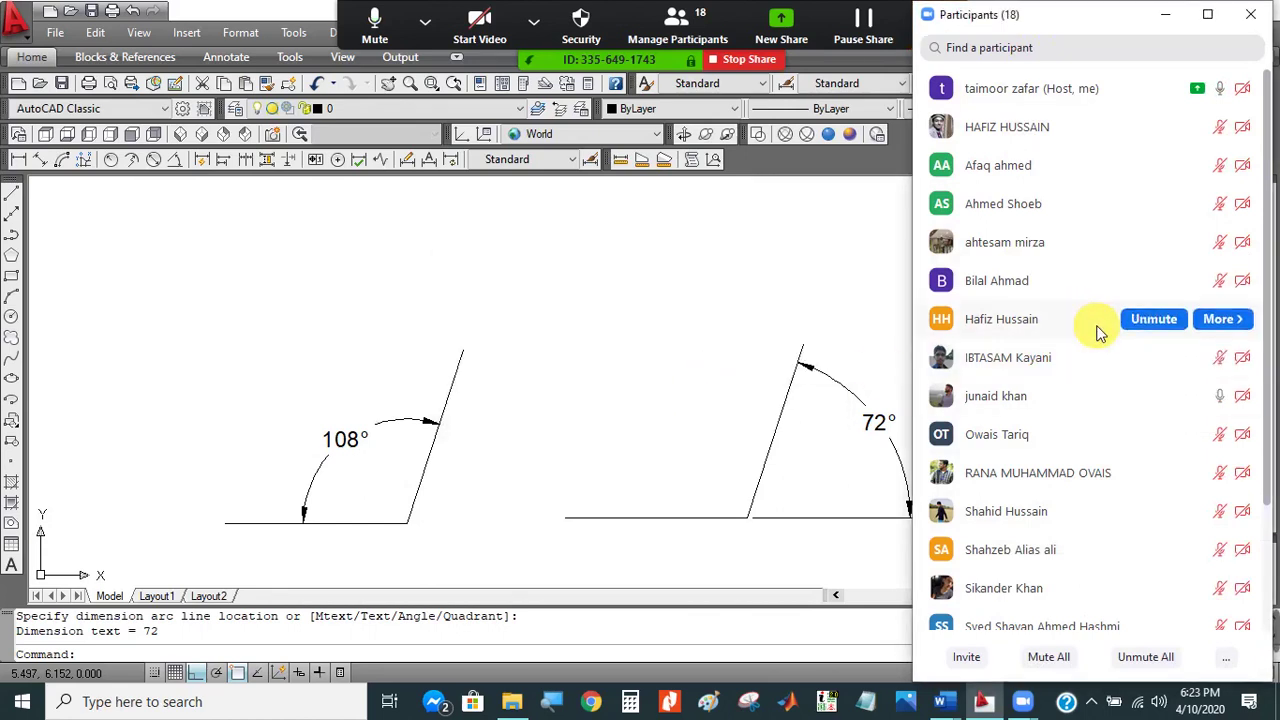
{"action": "left_click", "coordinate": [1233, 328]}
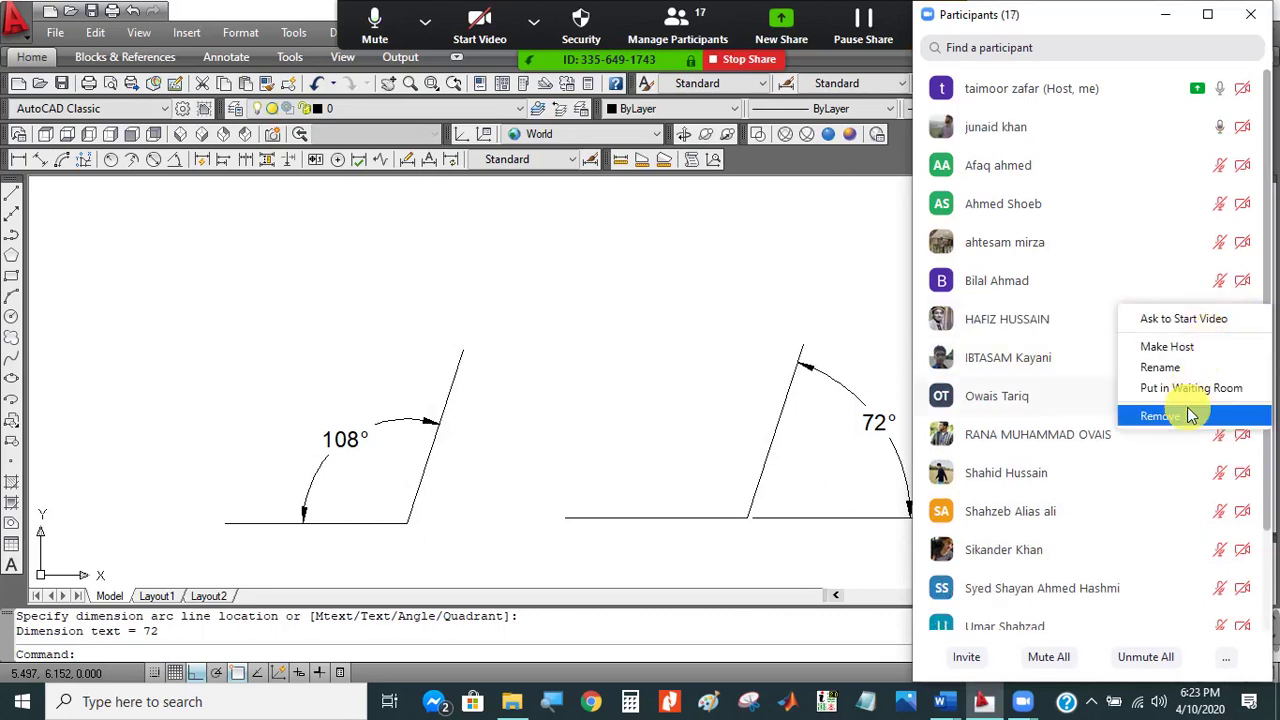
{"action": "left_click", "coordinate": [1080, 290]}
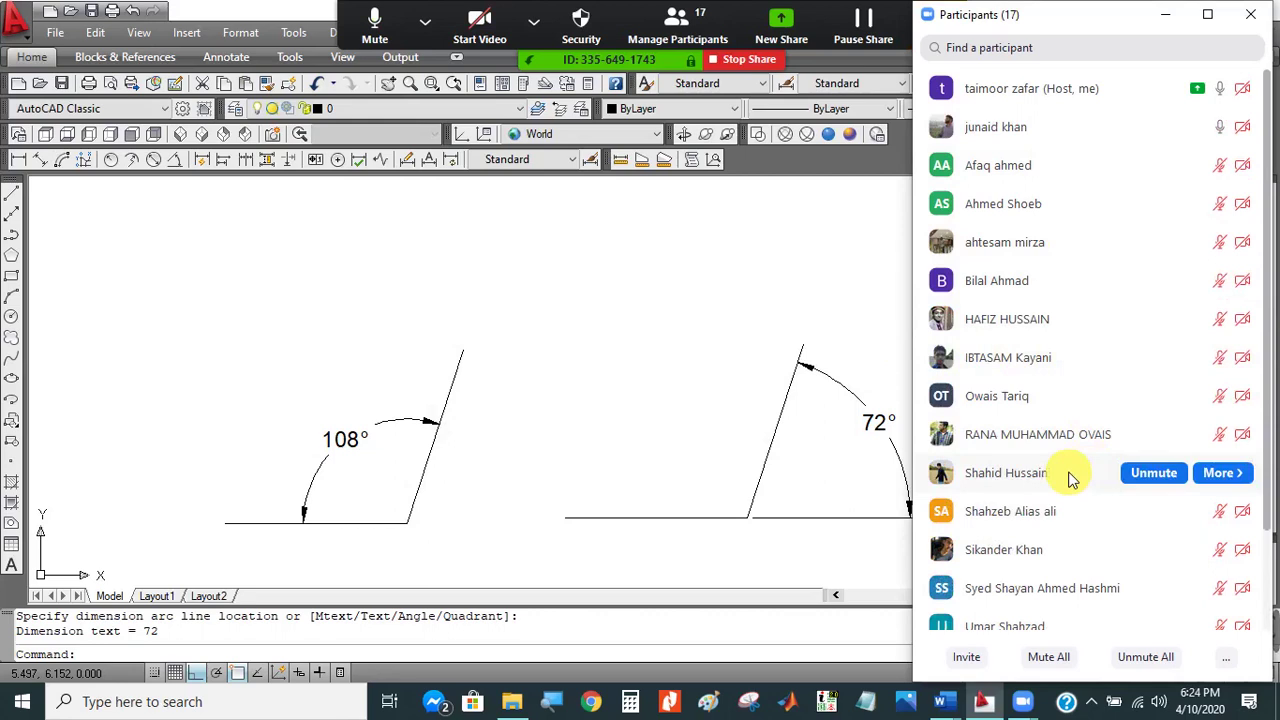
- Scroll through the participants panel, then close it to uncover the drawing
{"action": "scroll", "coordinate": [1070, 480], "scroll_direction": "down", "scroll_amount": 2}
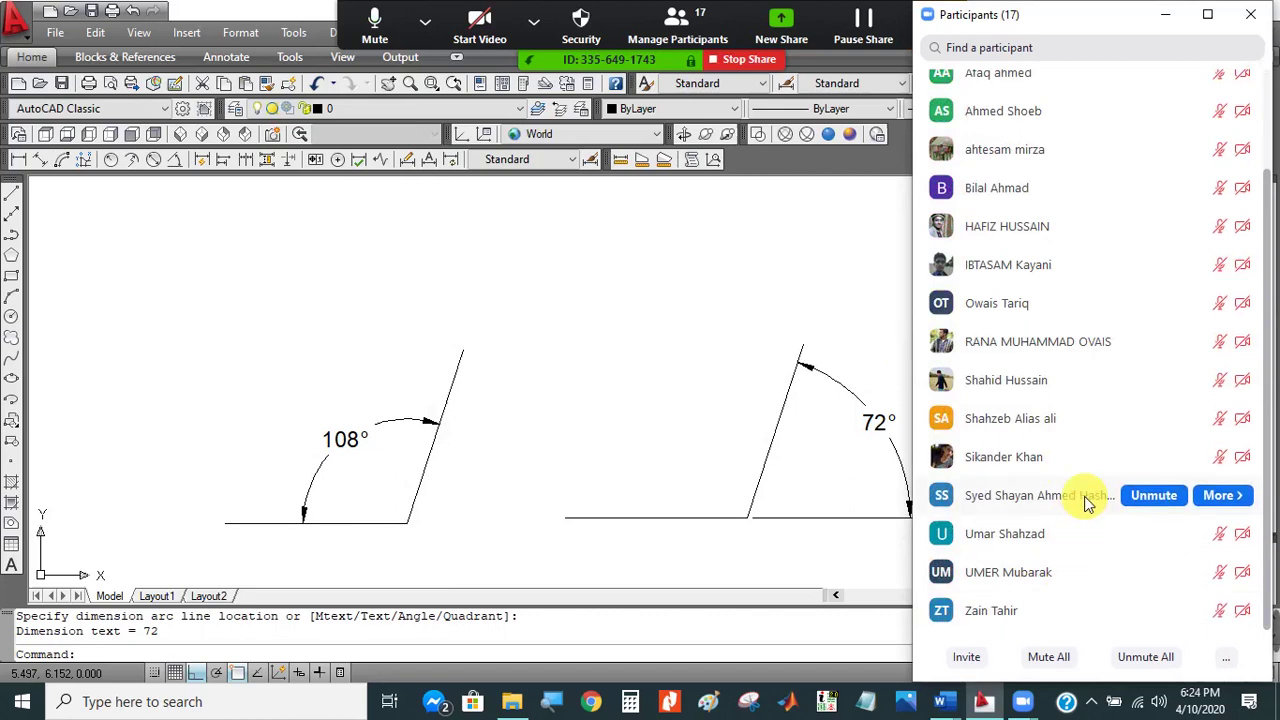
{"action": "scroll", "coordinate": [1106, 346], "scroll_direction": "up", "scroll_amount": 2}
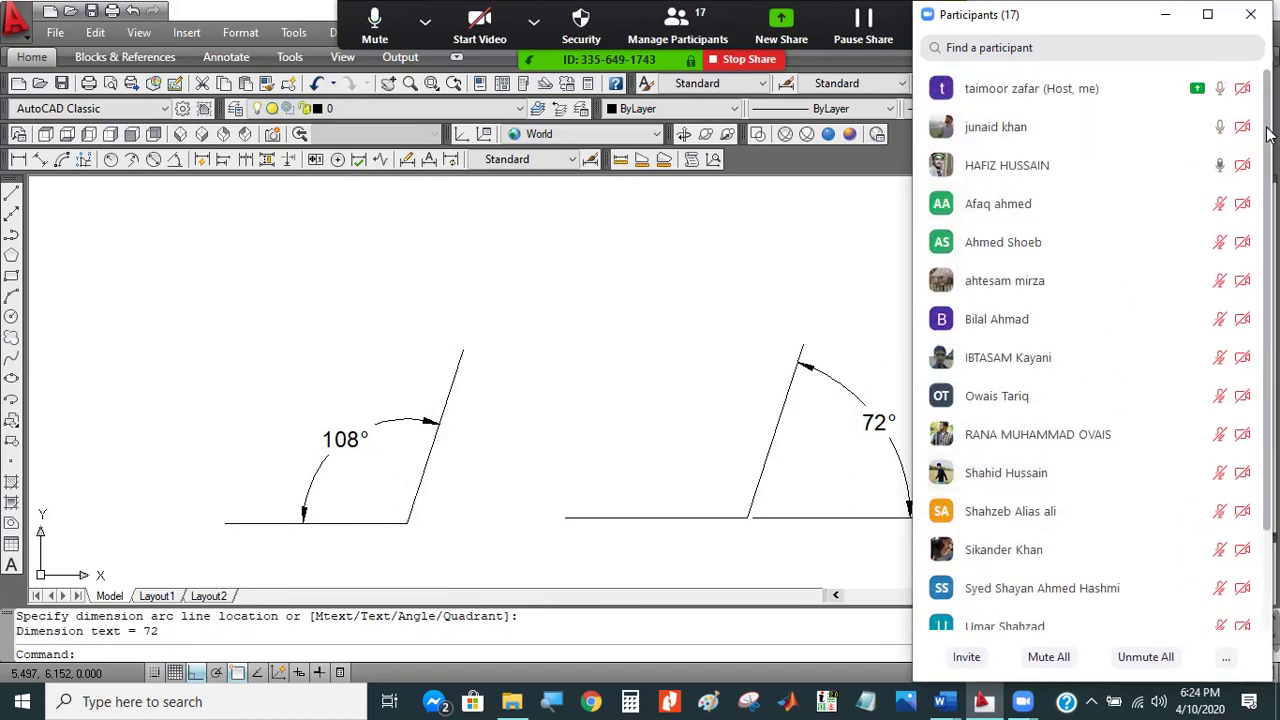
{"action": "left_click_drag", "start_coordinate": [1268, 135], "coordinate": [1268, 258]}
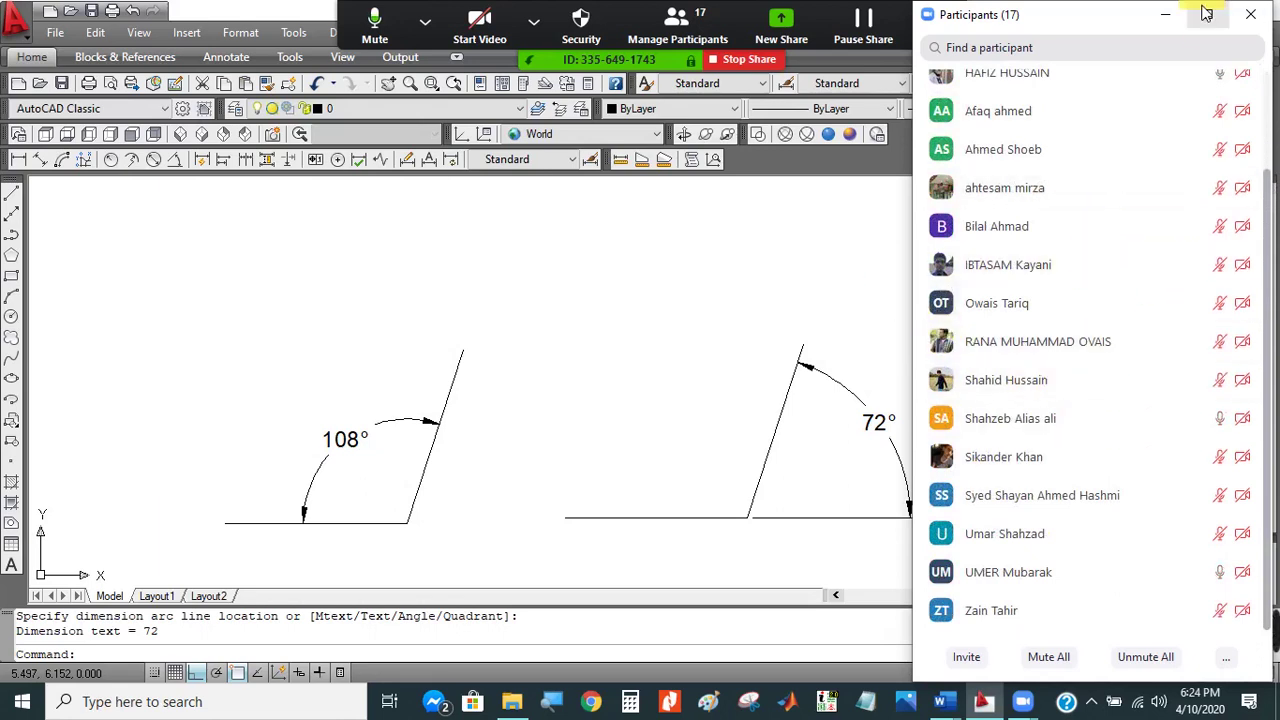
{"action": "left_click", "coordinate": [1165, 14]}
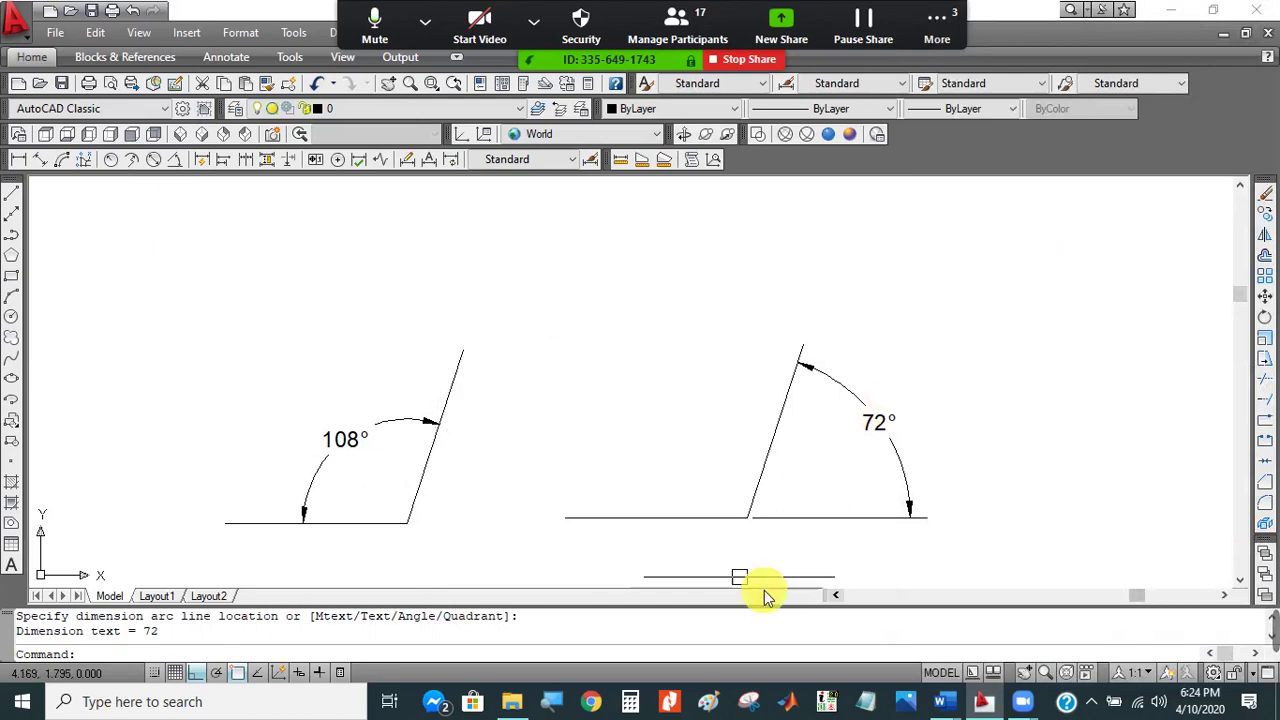
- Show the Lab Task 3 Word sheet with the original and mirrored pentagon drawings
{"action": "mouse_move", "coordinate": [940, 702]}
{"action": "left_click", "coordinate": [880, 625]}
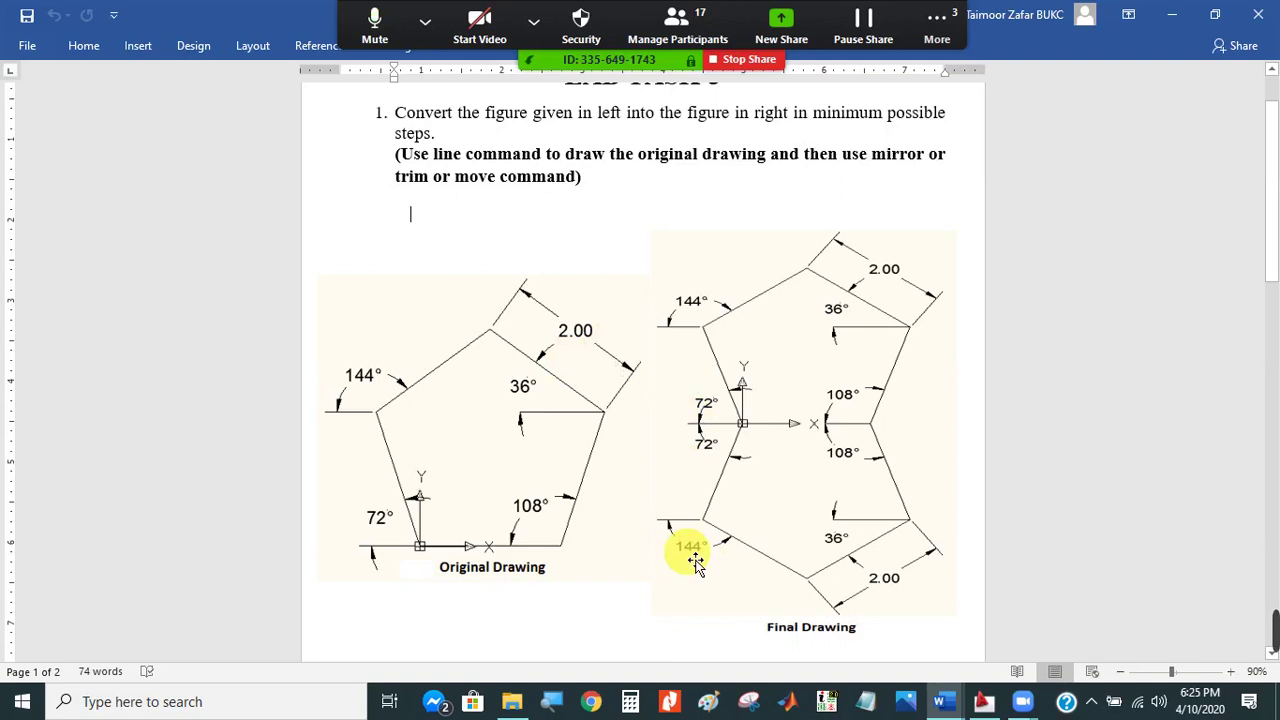
- Draw a 2-unit line at 144° (@2<144) from the slanted line's top endpoint
{"action": "left_click", "coordinate": [983, 700]}
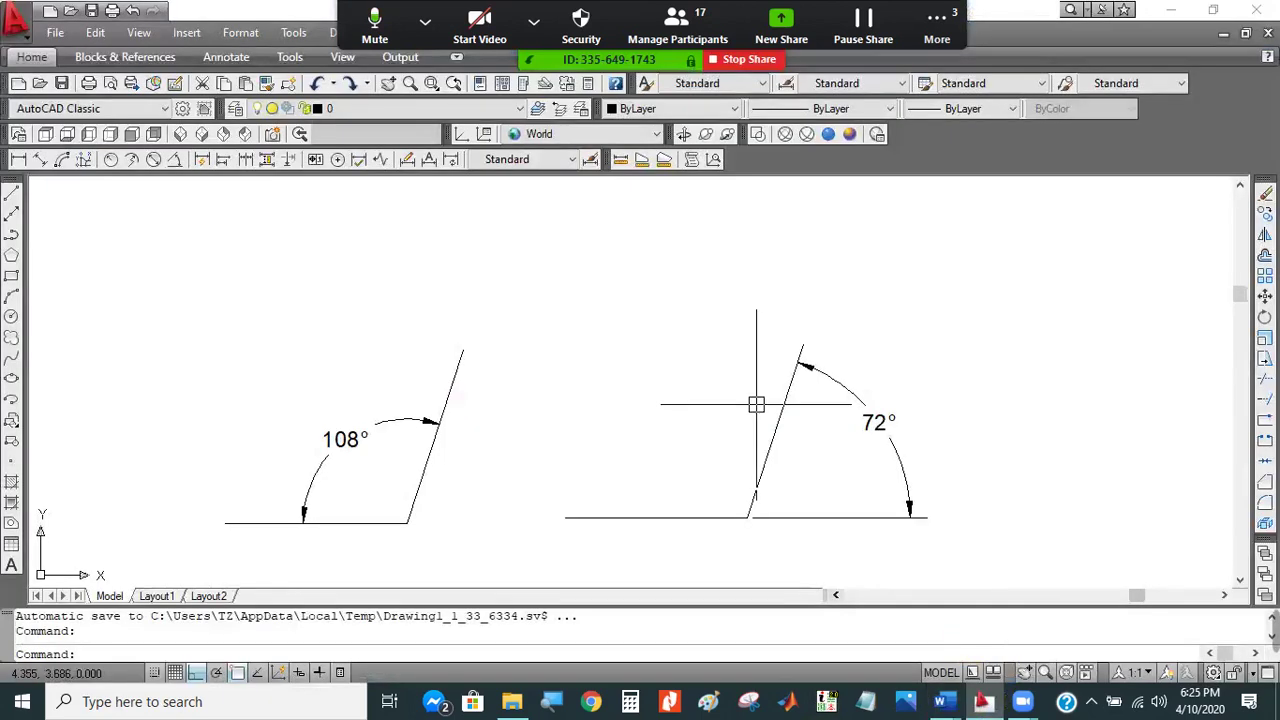
{"action": "key", "text": "Return"}
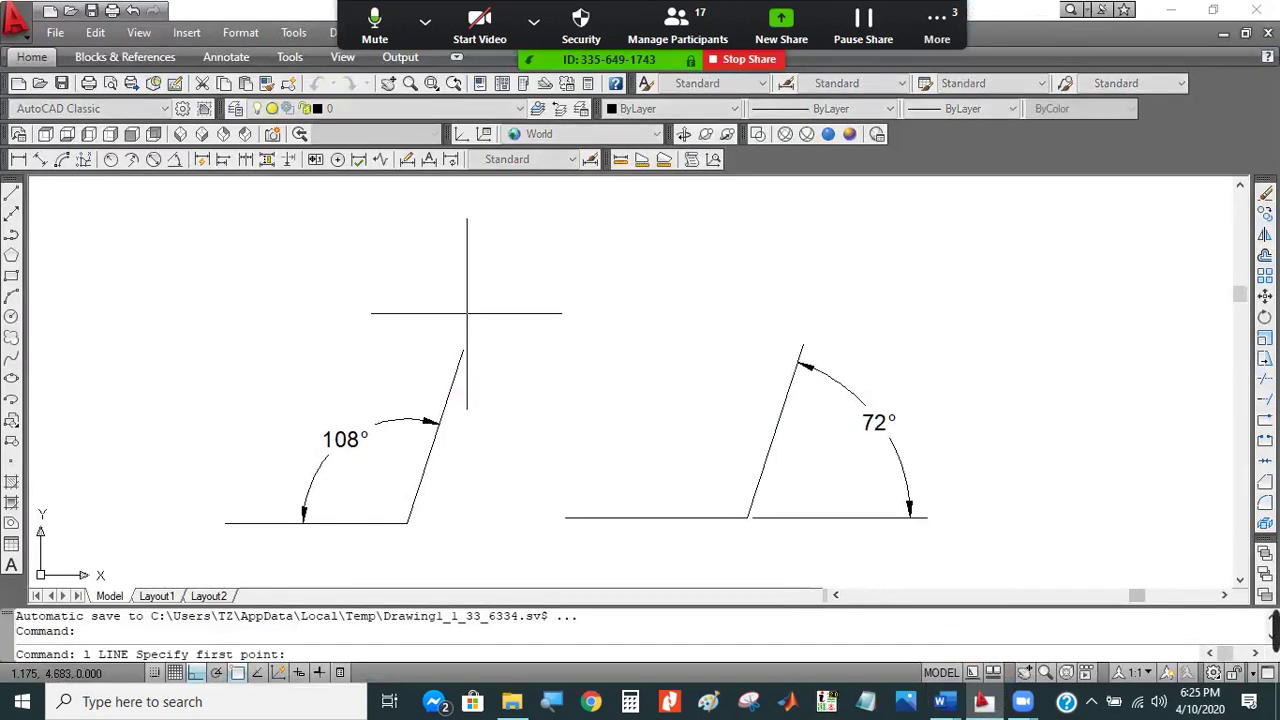
{"action": "left_click", "coordinate": [936, 30]}
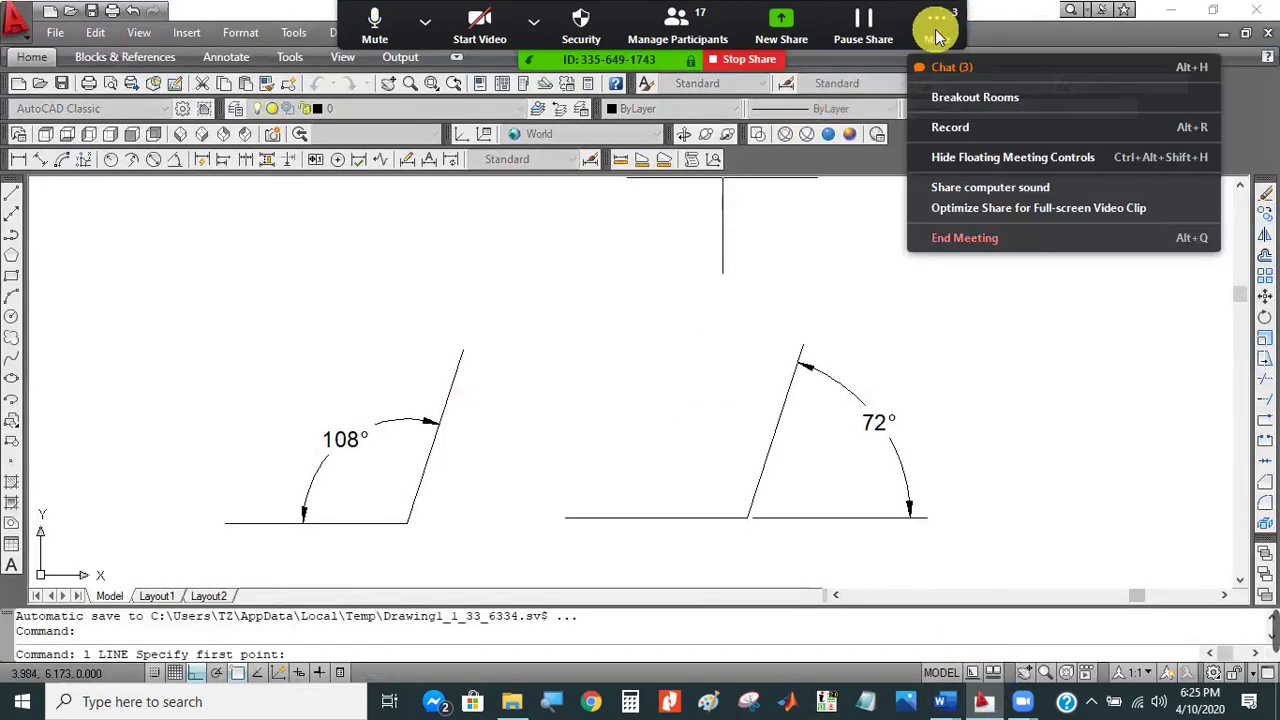
{"action": "left_click", "coordinate": [975, 152]}
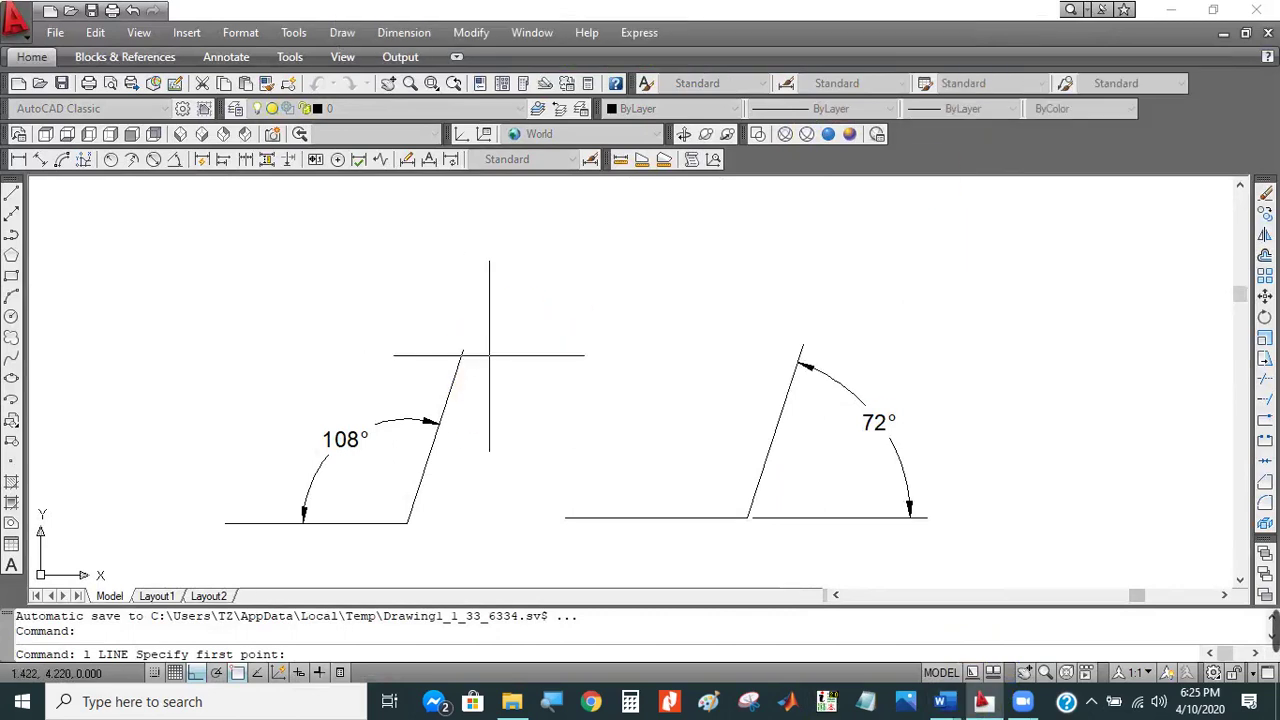
{"action": "left_click", "coordinate": [462, 350]}
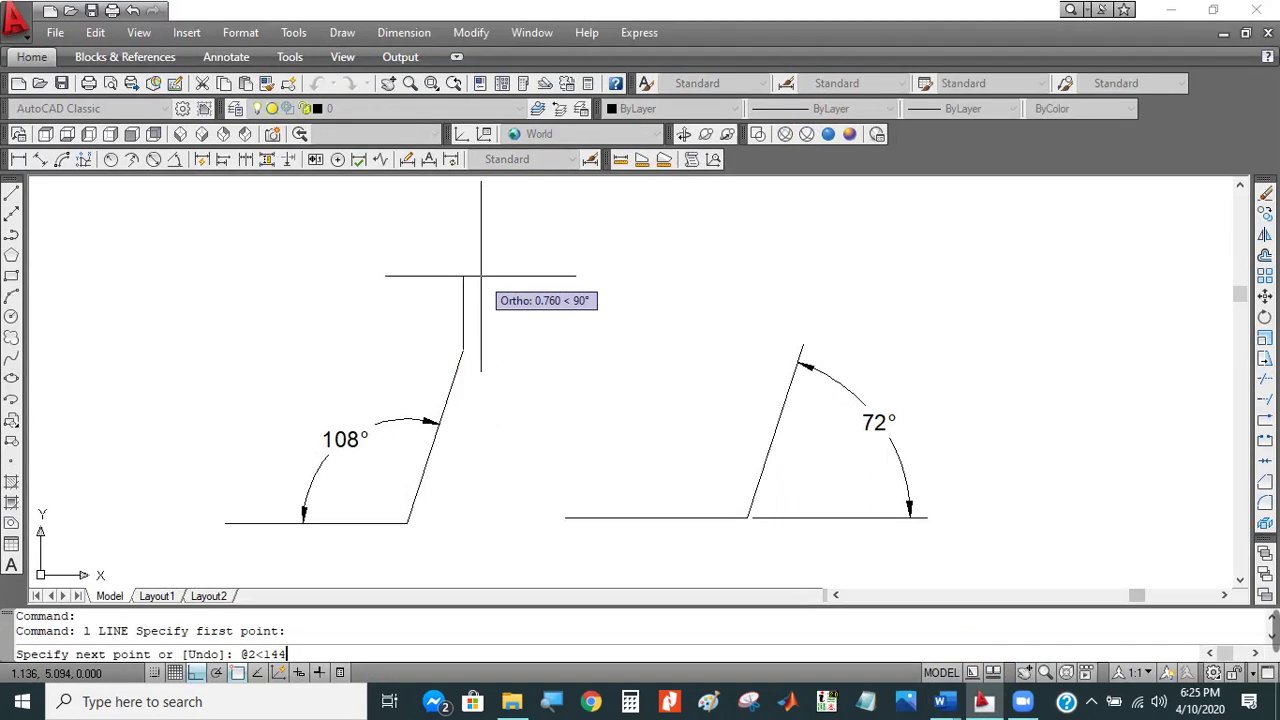
{"action": "key", "text": "Return"}
{"action": "key", "text": "Return"}
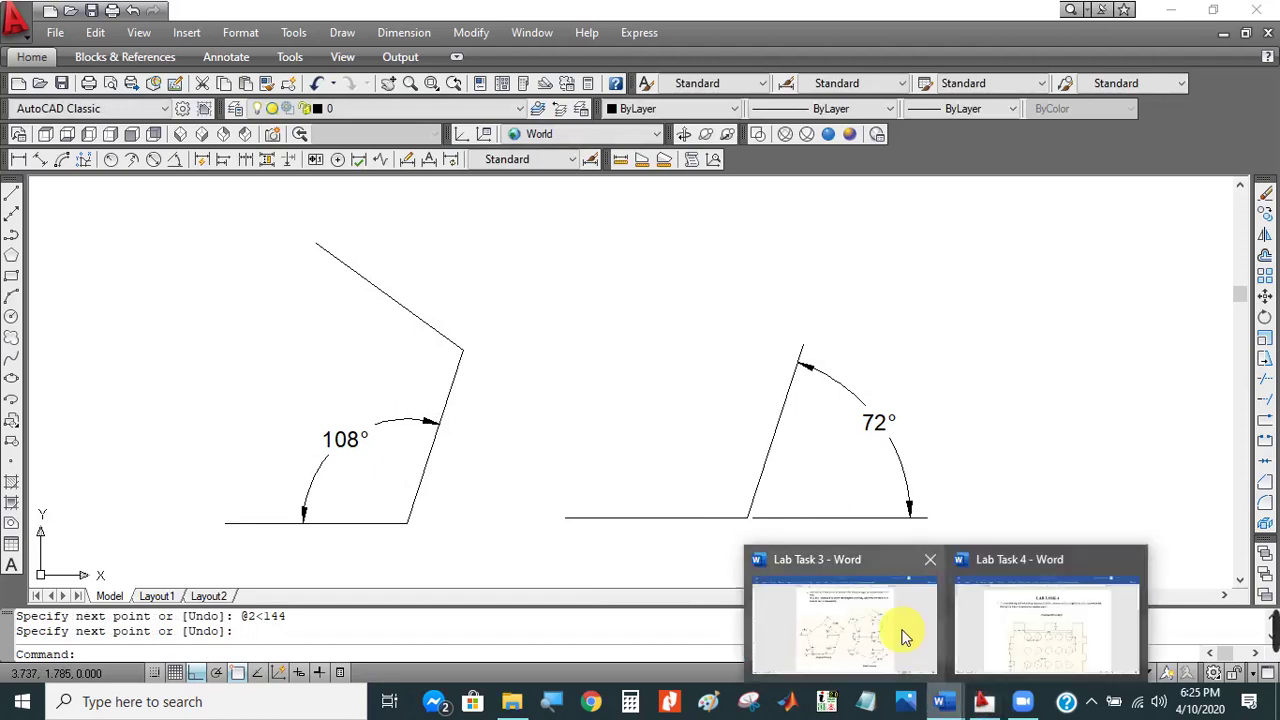
{"action": "left_click", "coordinate": [900, 634]}
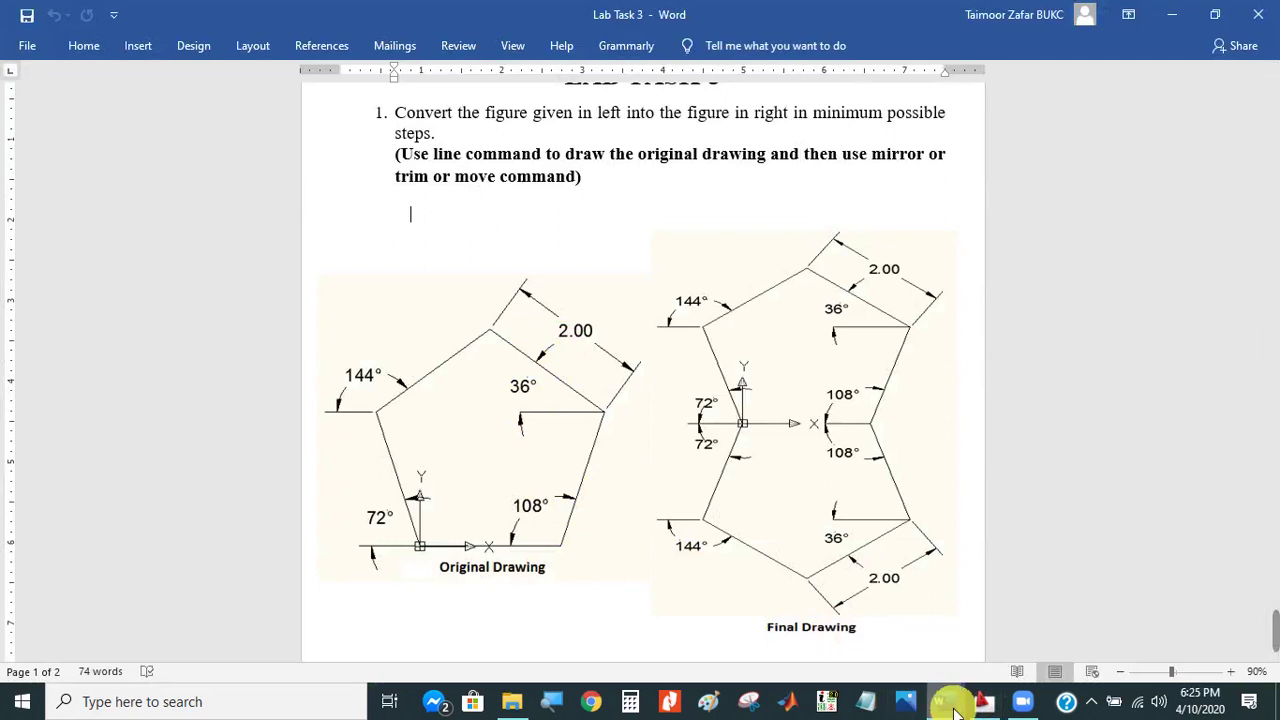
{"action": "left_click", "coordinate": [983, 701]}
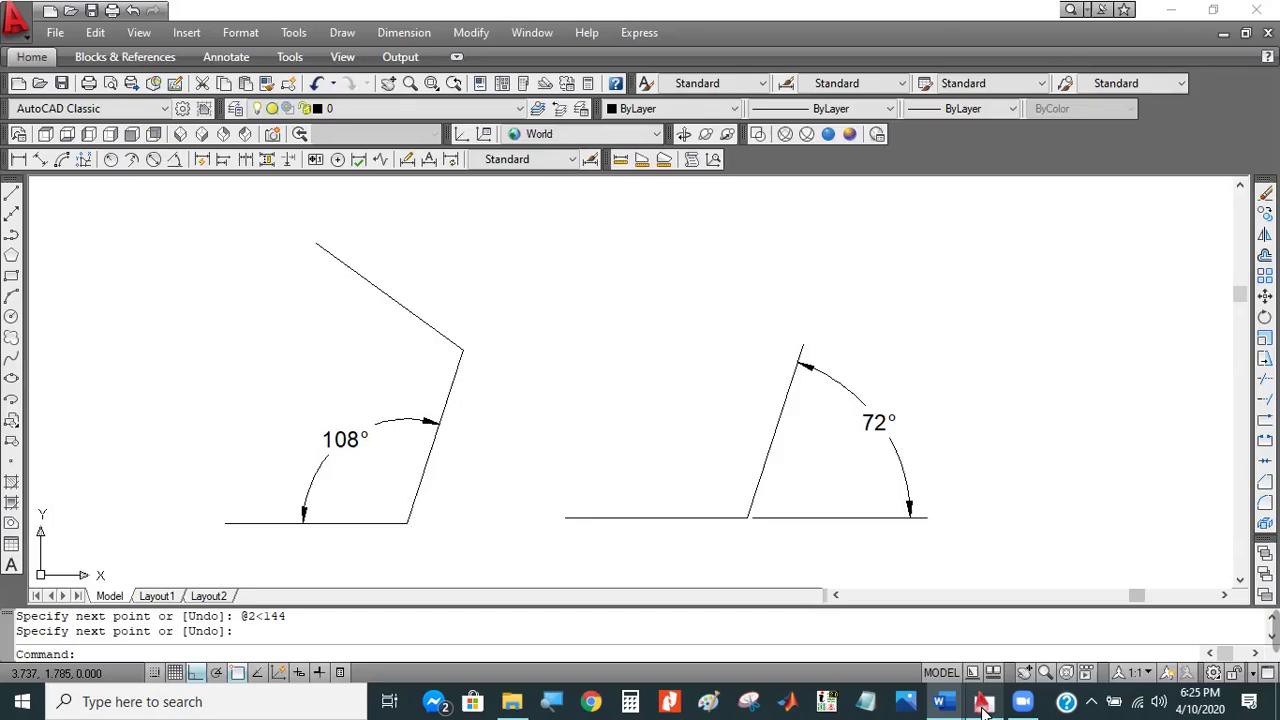
- Place a trial 108° angular dimension between the slanted and upper lines, then delete it
{"action": "left_click", "coordinate": [175, 161]}
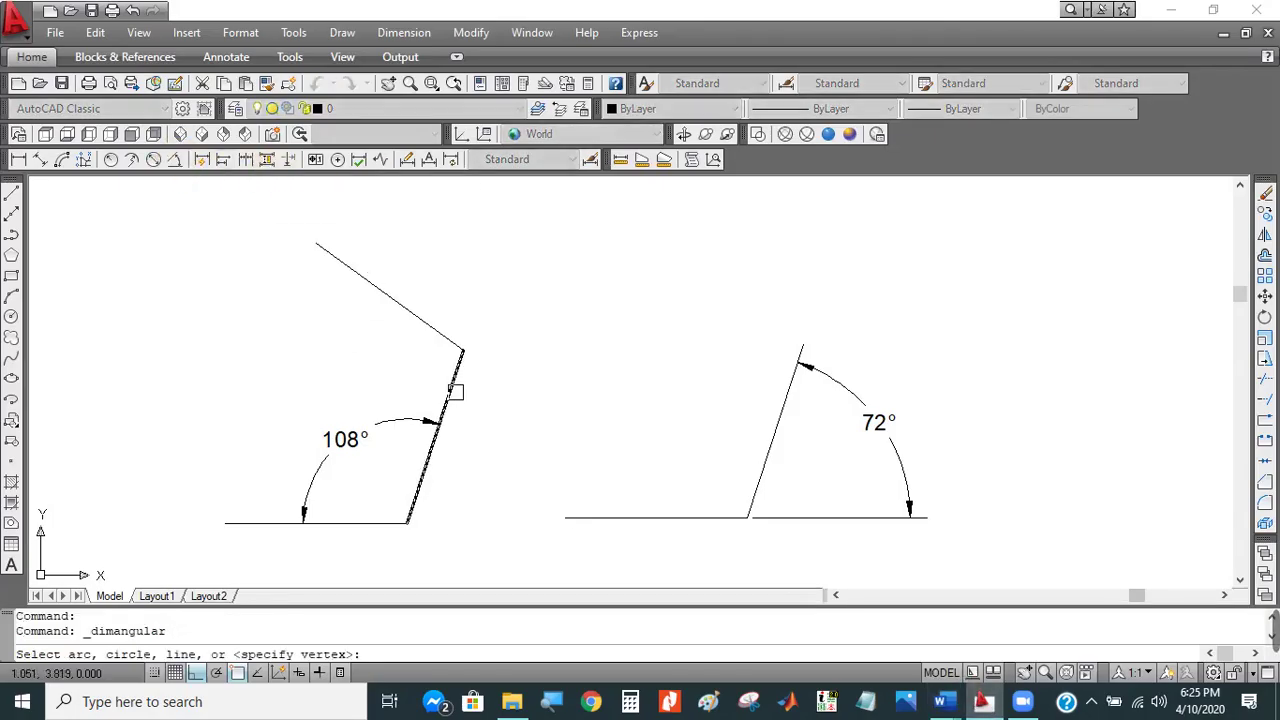
{"action": "left_click", "coordinate": [452, 390]}
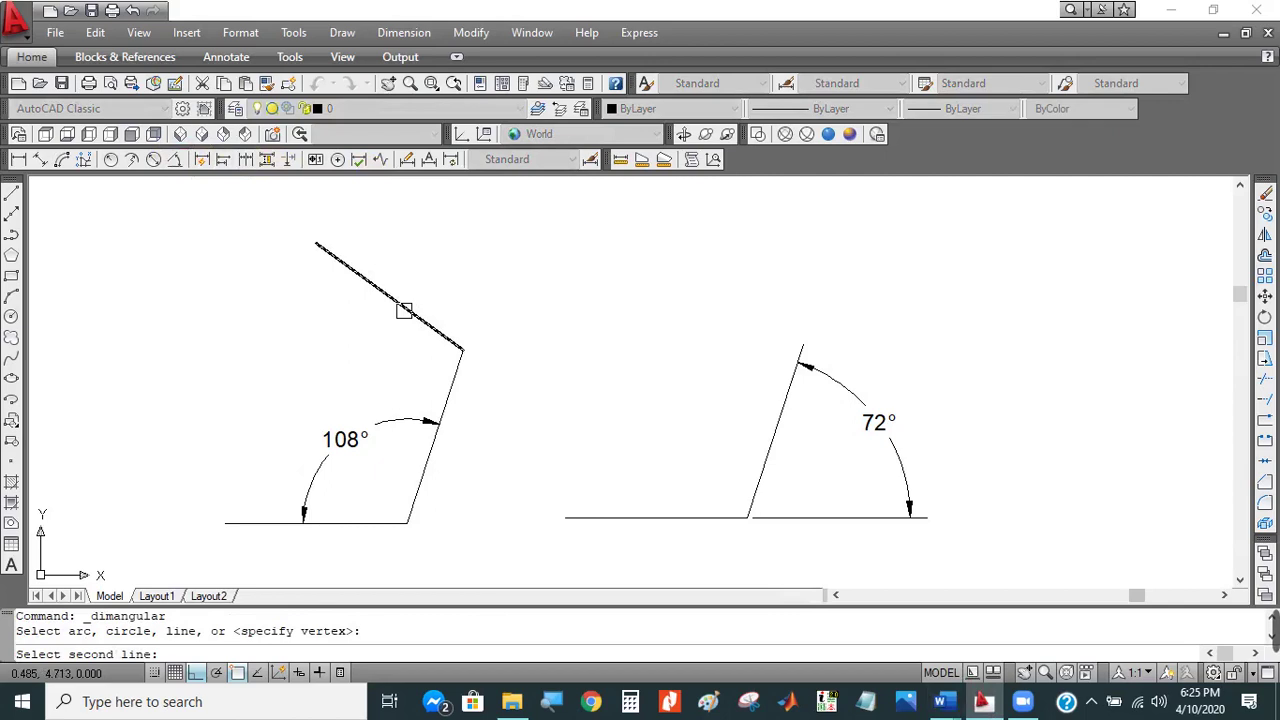
{"action": "left_click", "coordinate": [404, 311]}
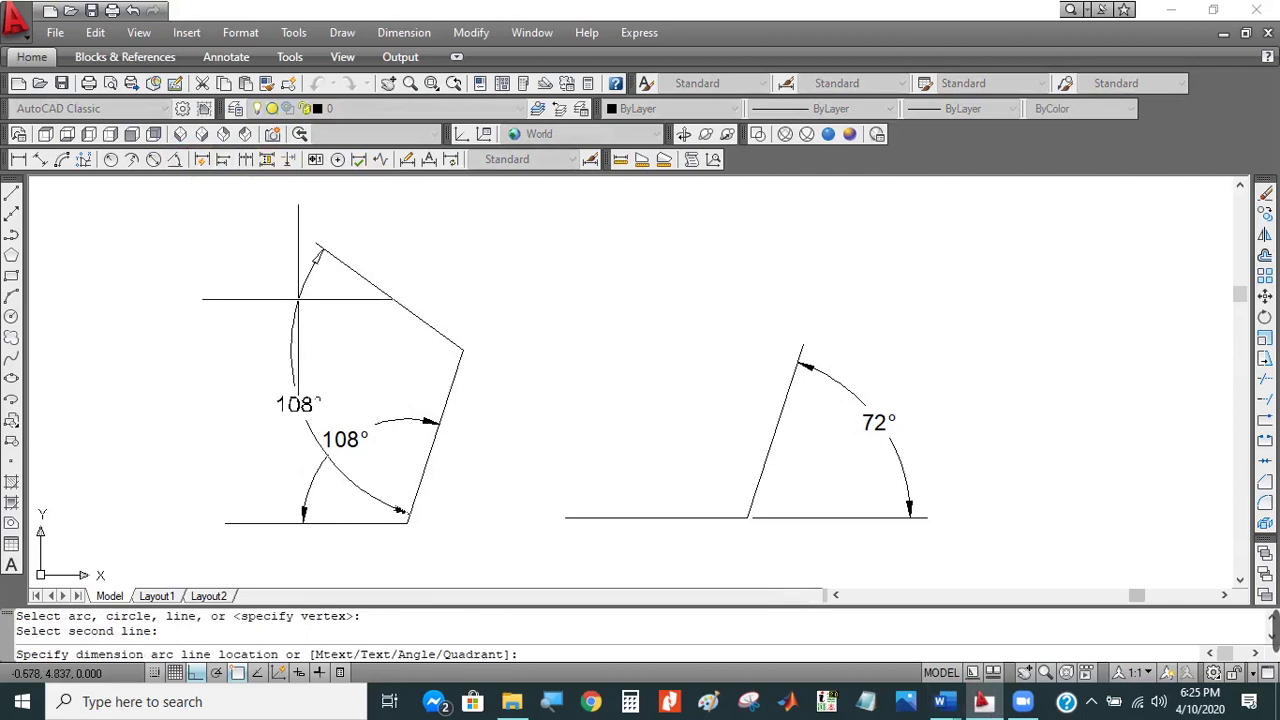
{"action": "left_click", "coordinate": [298, 298]}
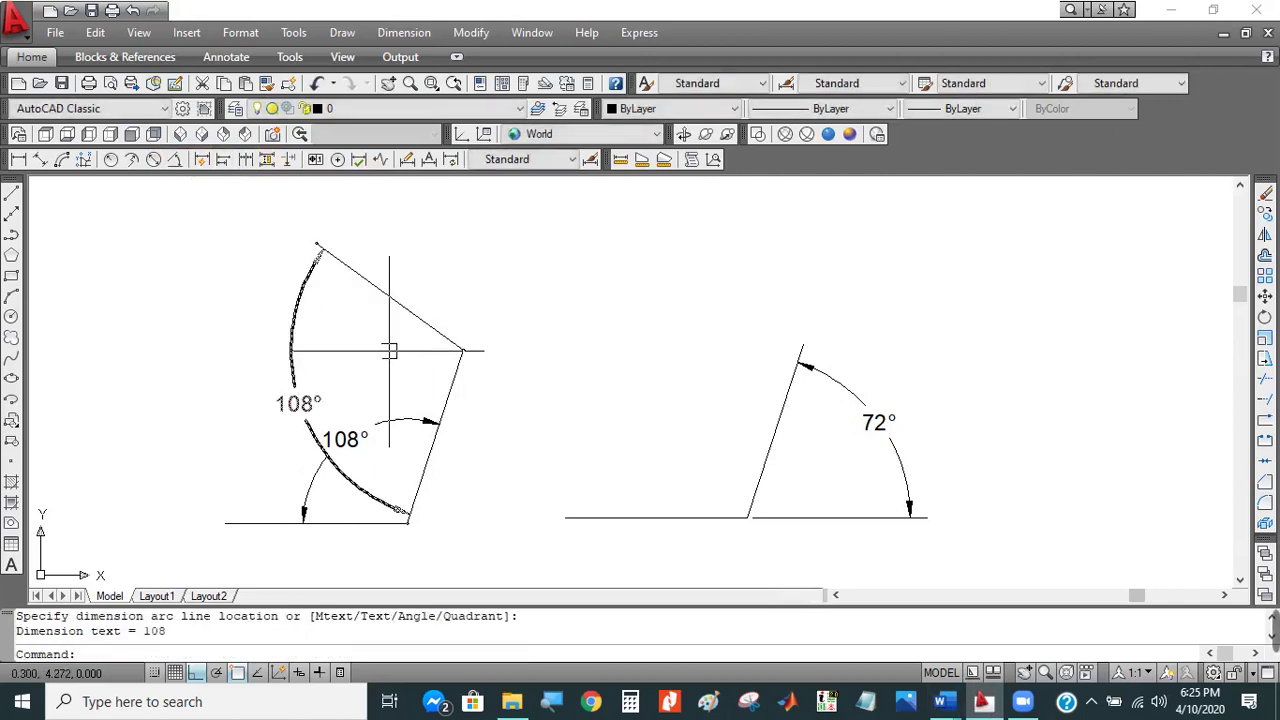
{"action": "left_click", "coordinate": [288, 320]}
{"action": "type", "text": "e"}
{"action": "key", "text": "Return"}
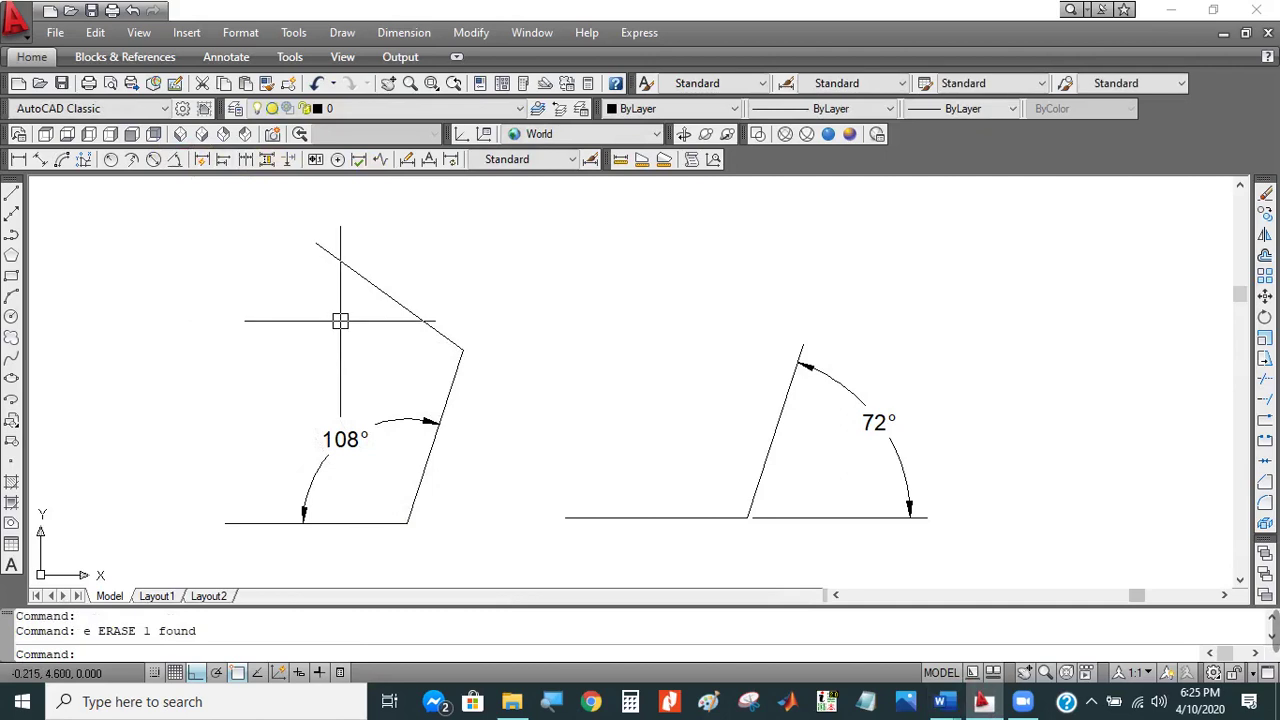
- Draw a horizontal helper line leftward from the top corner
{"action": "type", "text": "l"}
{"action": "key", "text": "Return"}
{"action": "left_click", "coordinate": [457, 351]}
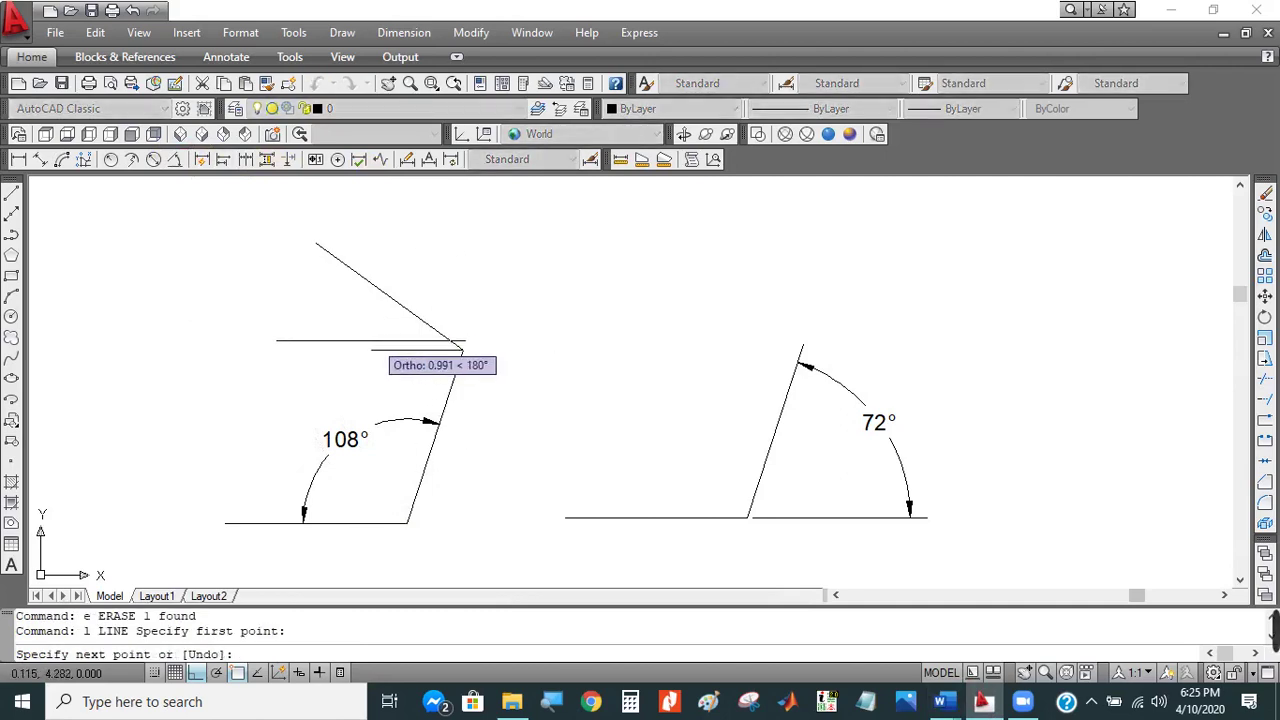
{"action": "left_click", "coordinate": [350, 343]}
{"action": "key", "text": "Return"}
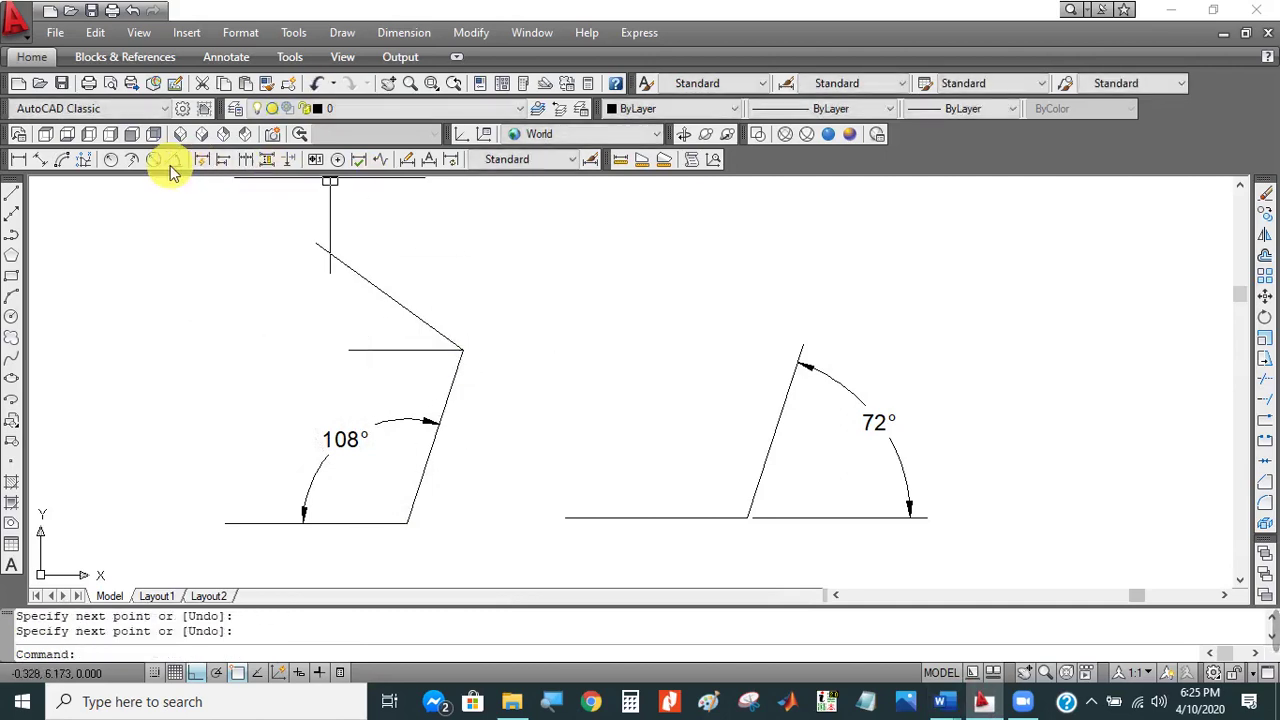
- Dimension the 36° angle between the upper line and the helper line, then erase it
{"action": "left_click", "coordinate": [175, 160]}
{"action": "left_click", "coordinate": [382, 292]}
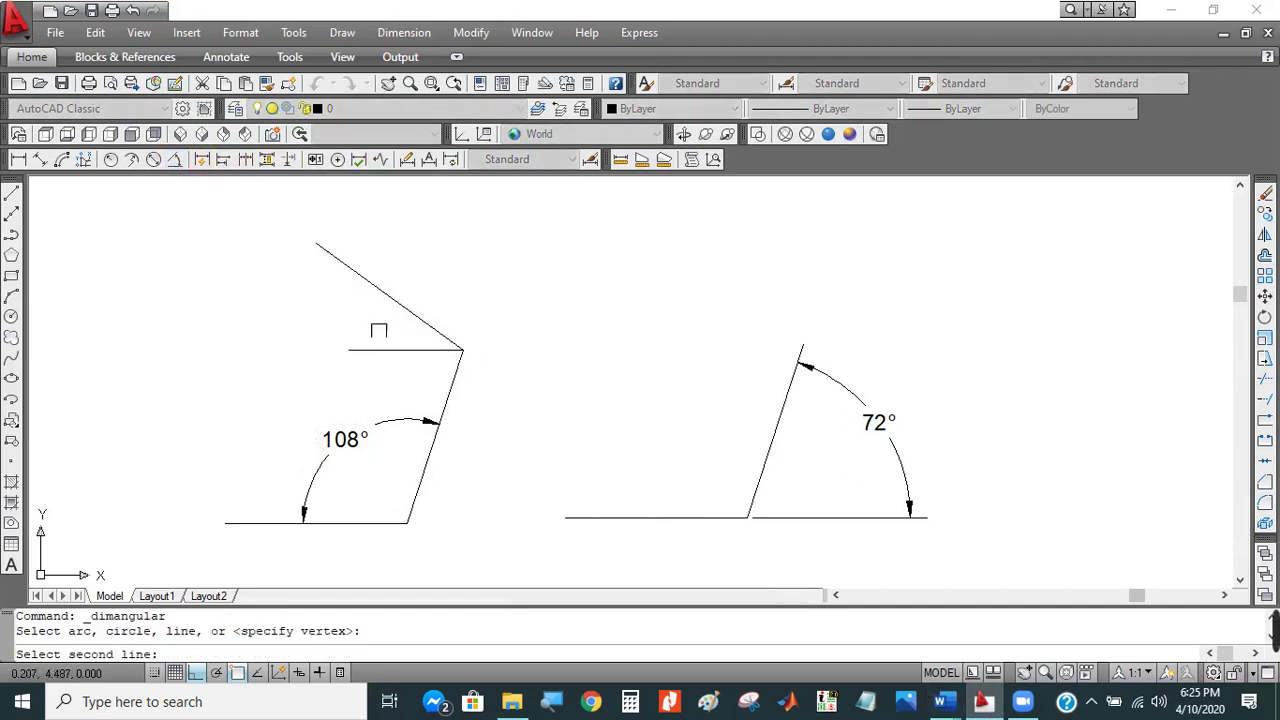
{"action": "left_click", "coordinate": [371, 350]}
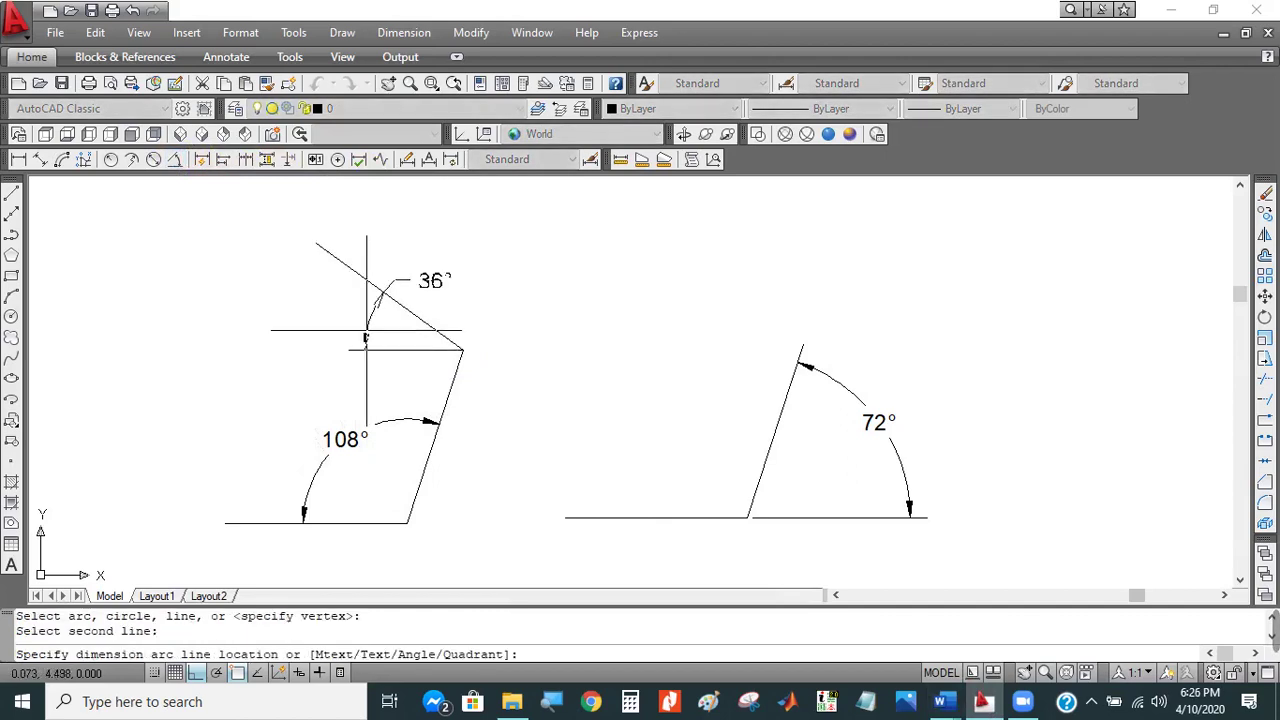
{"action": "left_click", "coordinate": [324, 318]}
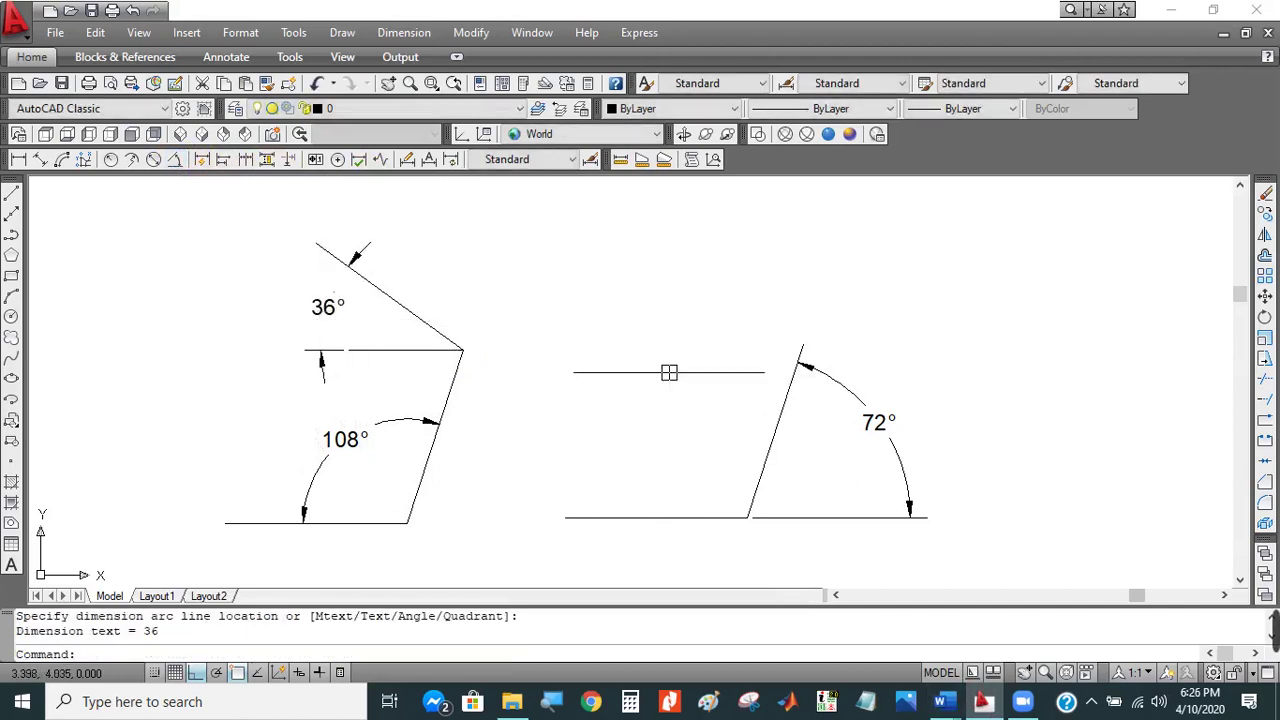
{"action": "left_click", "coordinate": [315, 310]}
{"action": "type", "text": "e"}
{"action": "key", "text": "Return"}
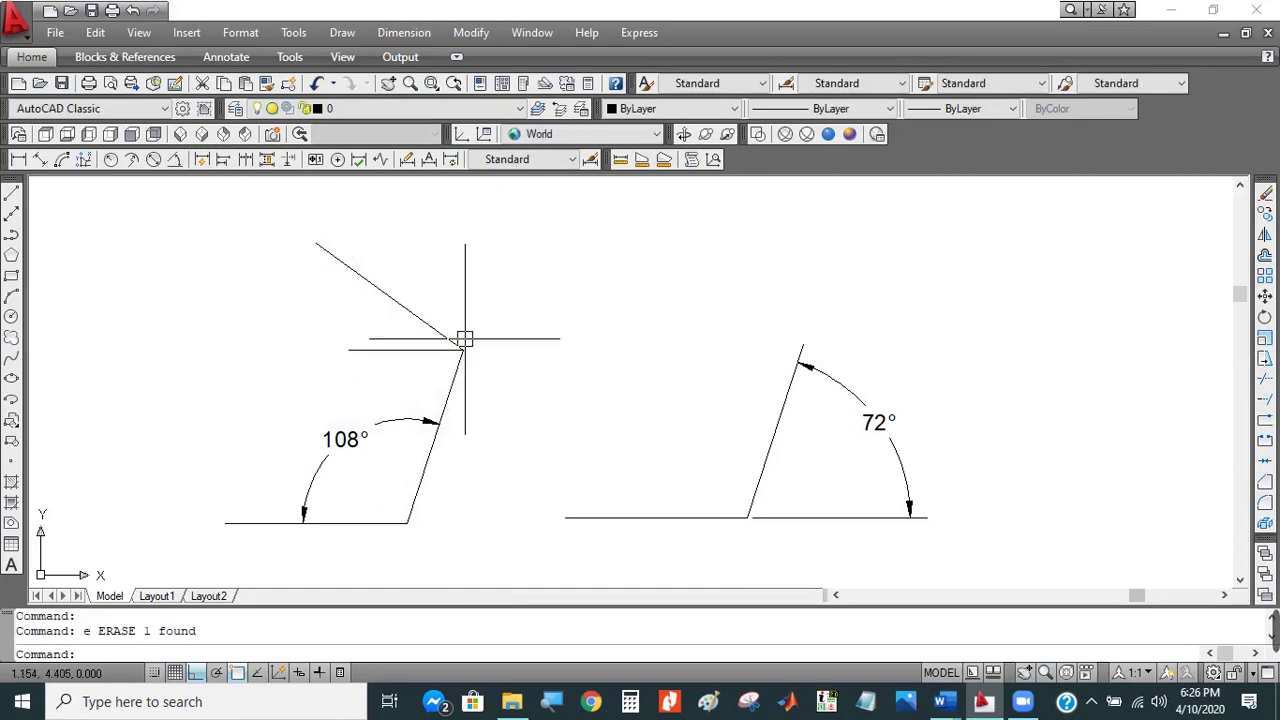
- Delete the horizontal helper line and erase the original 108° dimension
{"action": "left_click", "coordinate": [378, 349]}
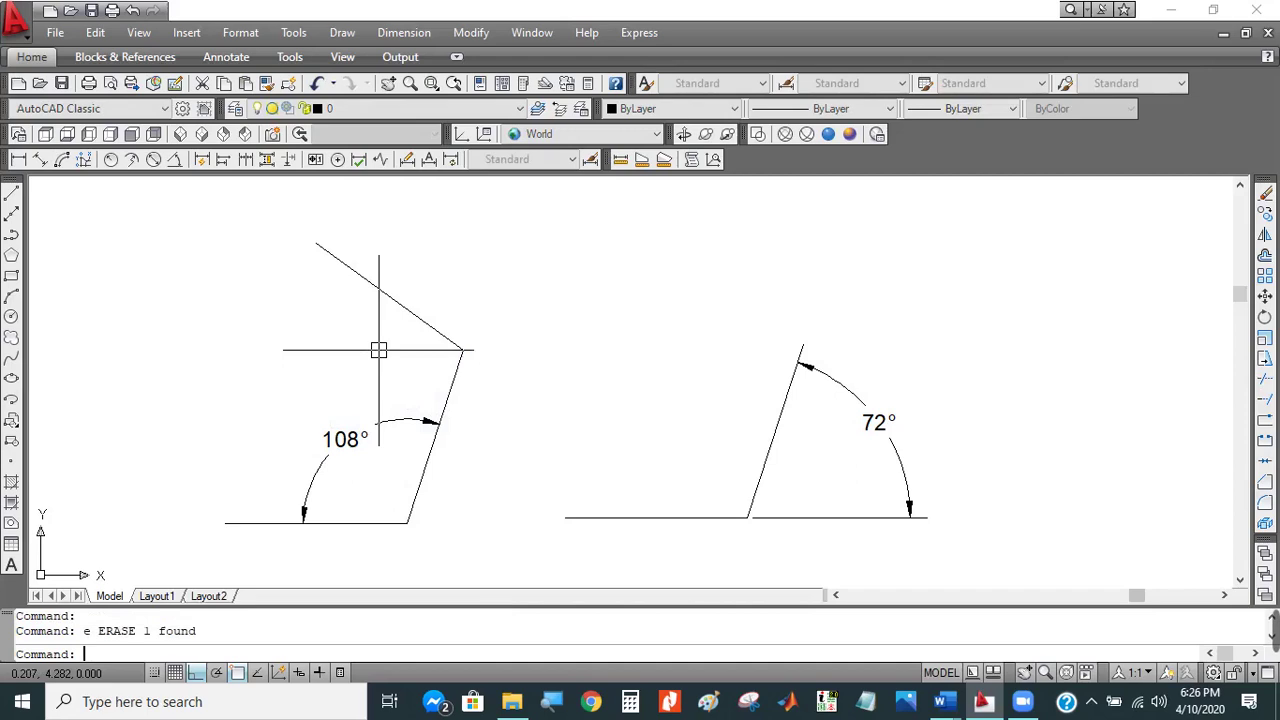
{"action": "key", "text": "Delete"}
{"action": "left_click", "coordinate": [392, 420]}
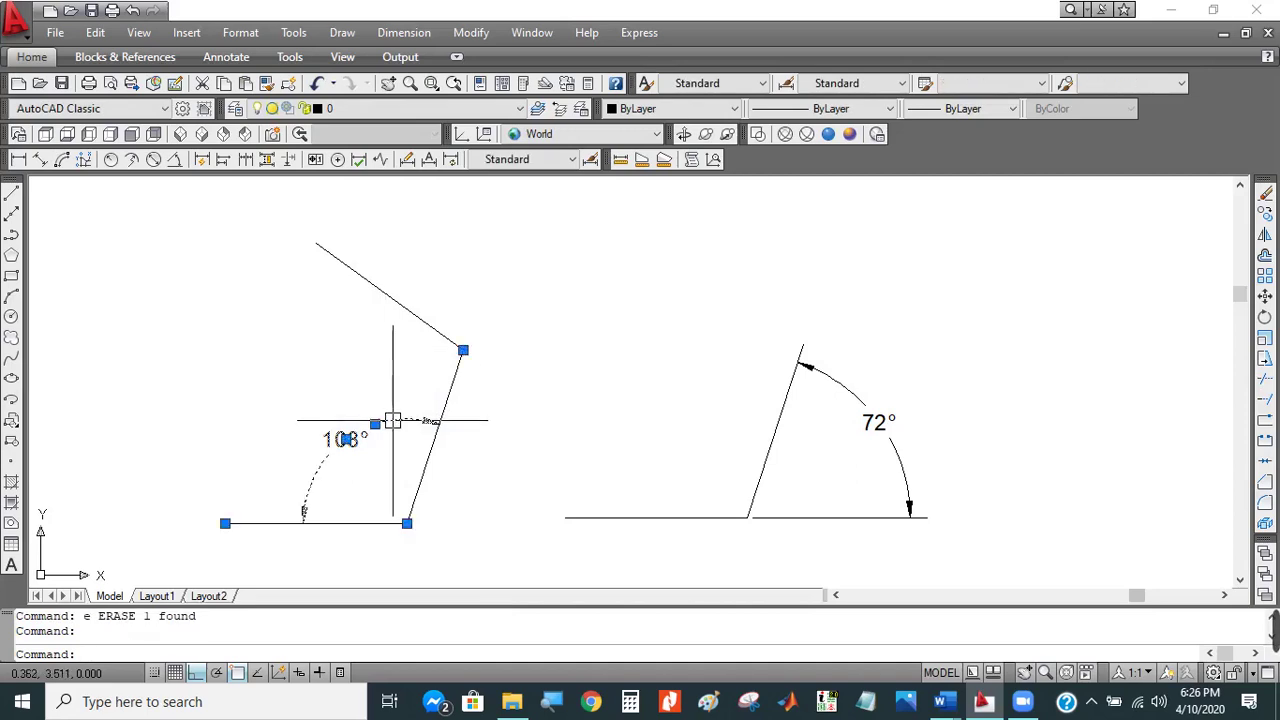
{"action": "type", "text": "e"}
{"action": "key", "text": "Return"}
{"action": "key", "text": "alt+Tab"}
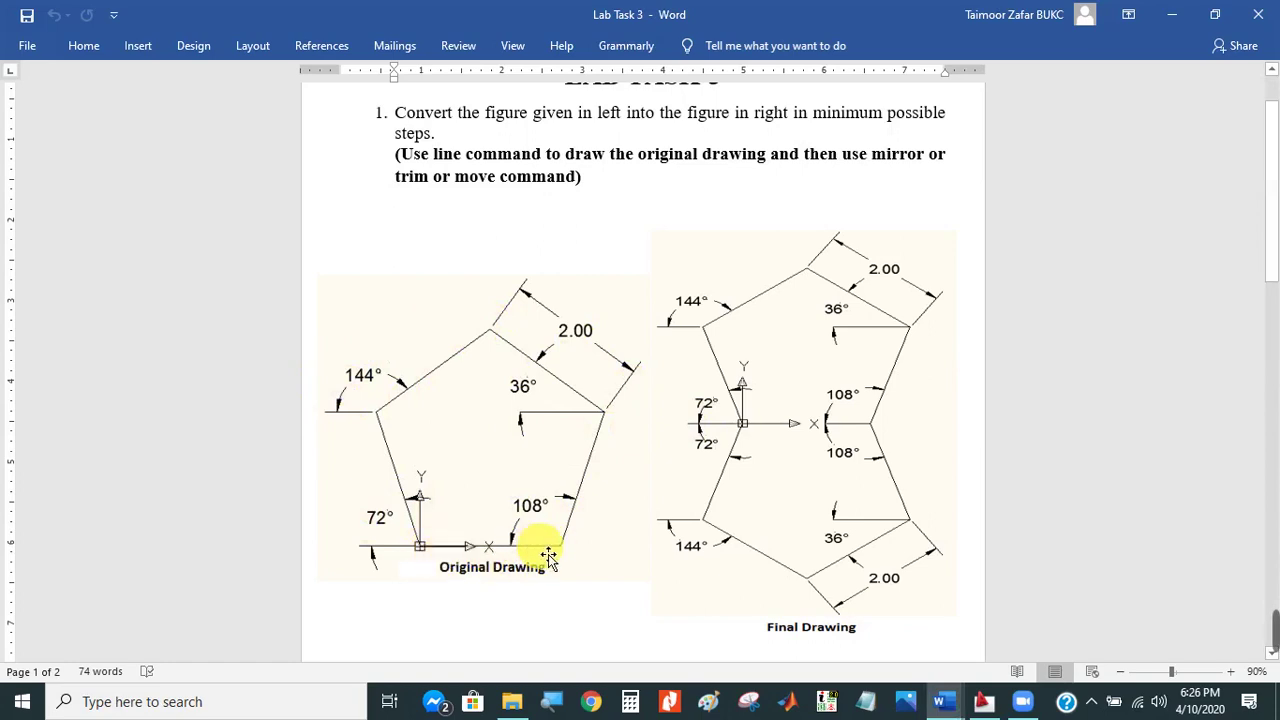
{"action": "left_click", "coordinate": [983, 701]}
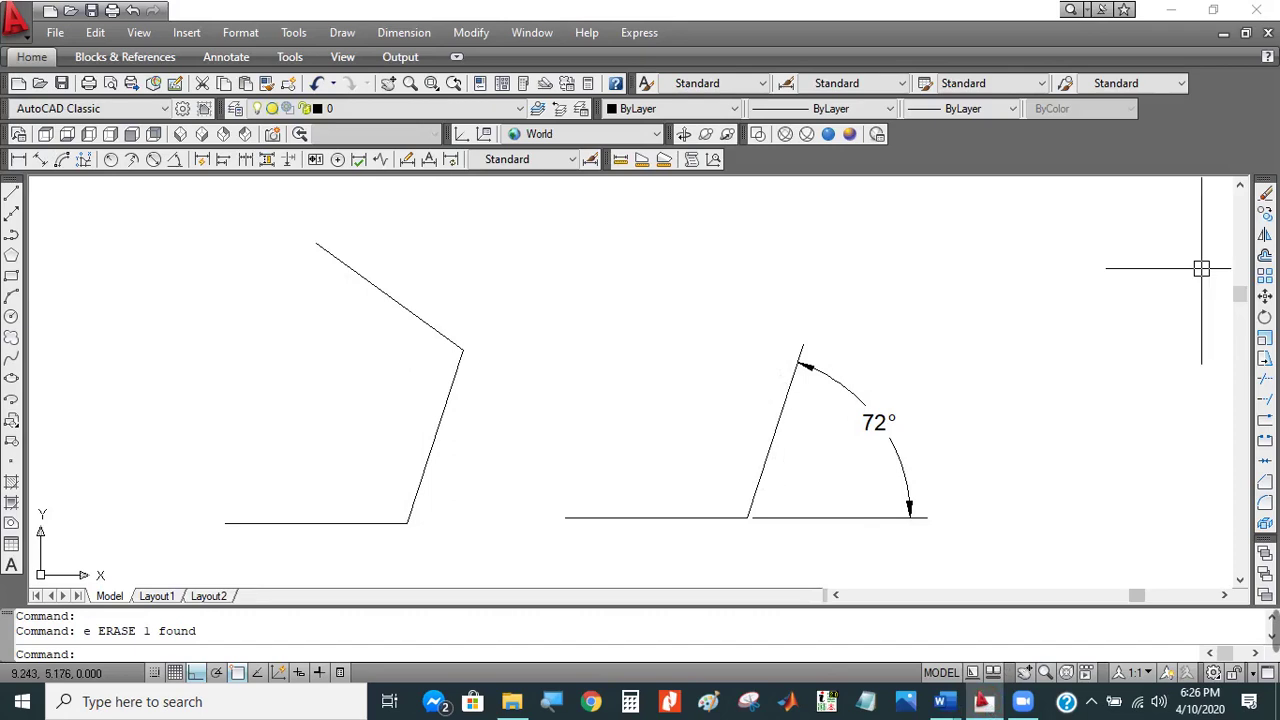
- Mirror the two right-hand sides about a vertical line through the top vertex, keeping the originals
{"action": "left_click", "coordinate": [1264, 236]}
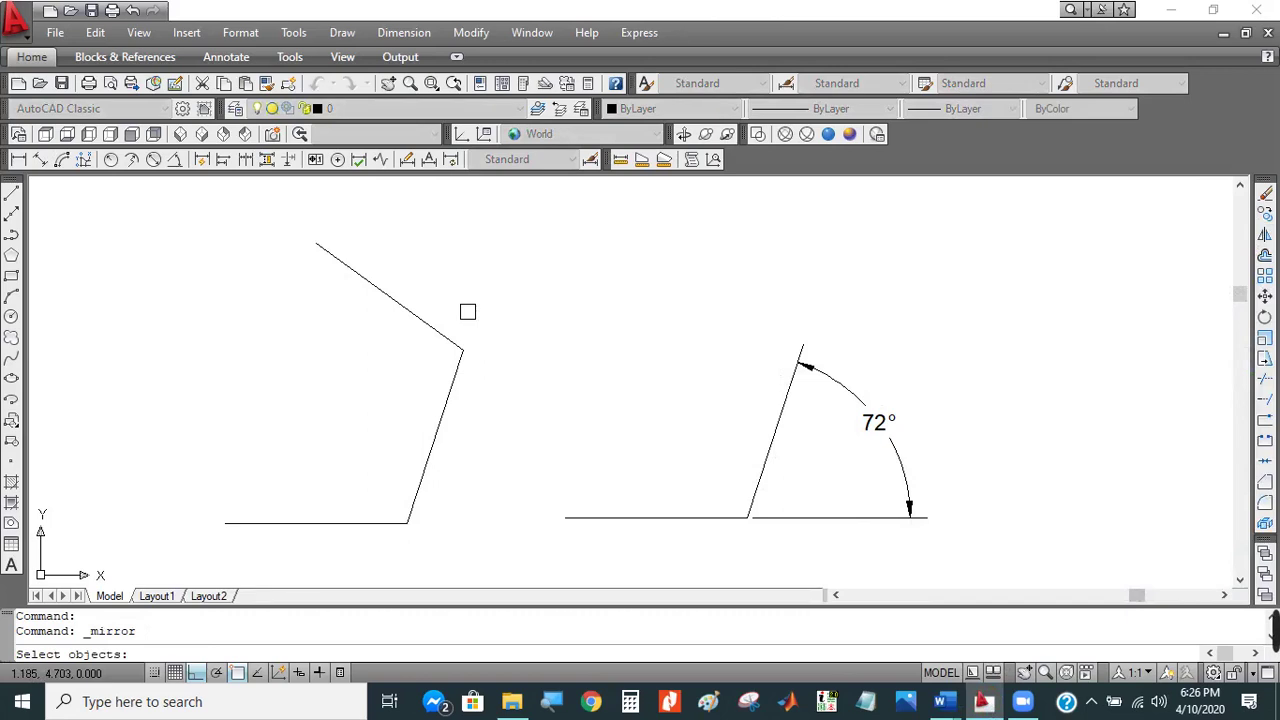
{"action": "left_click", "coordinate": [496, 295]}
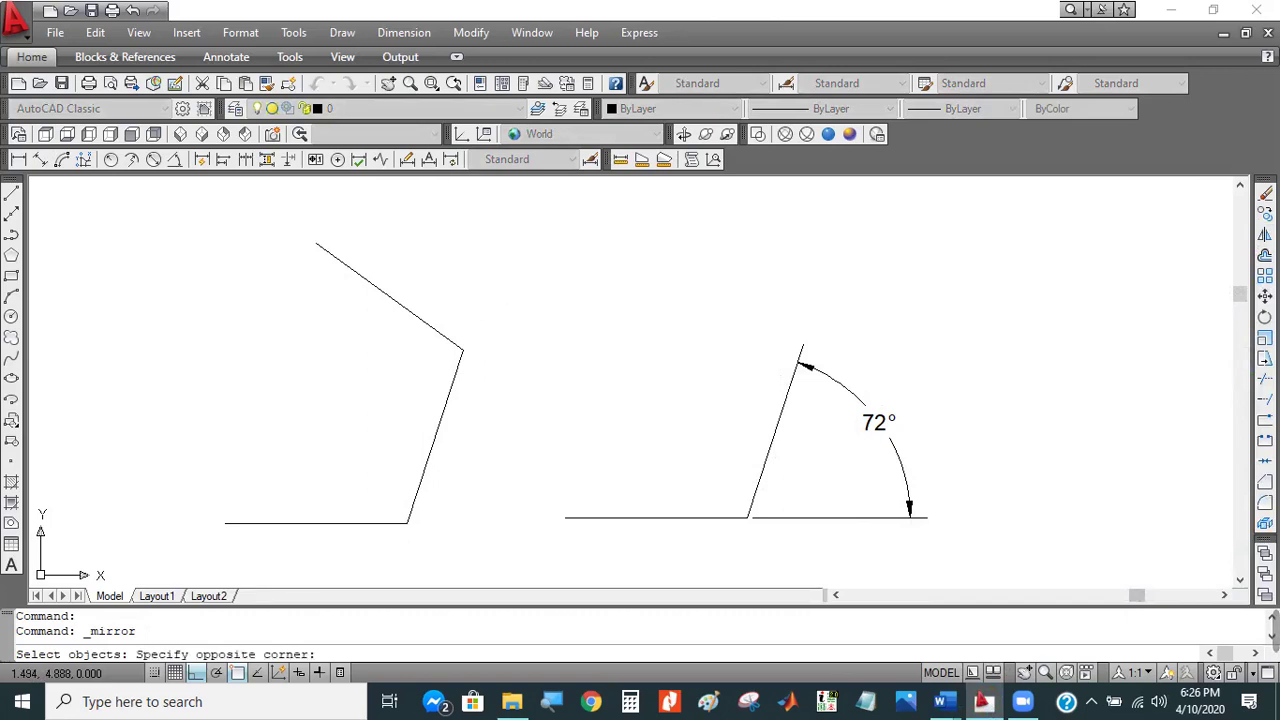
{"action": "left_click", "coordinate": [411, 383]}
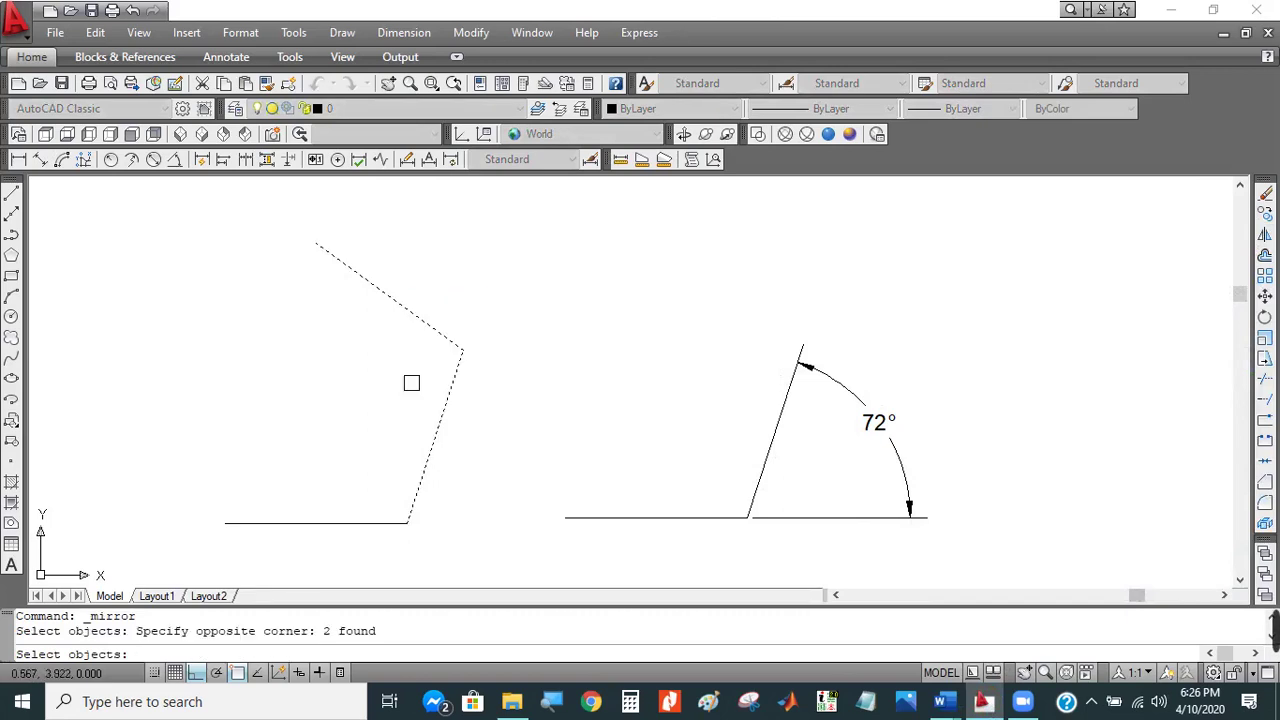
{"action": "key", "text": "Return"}
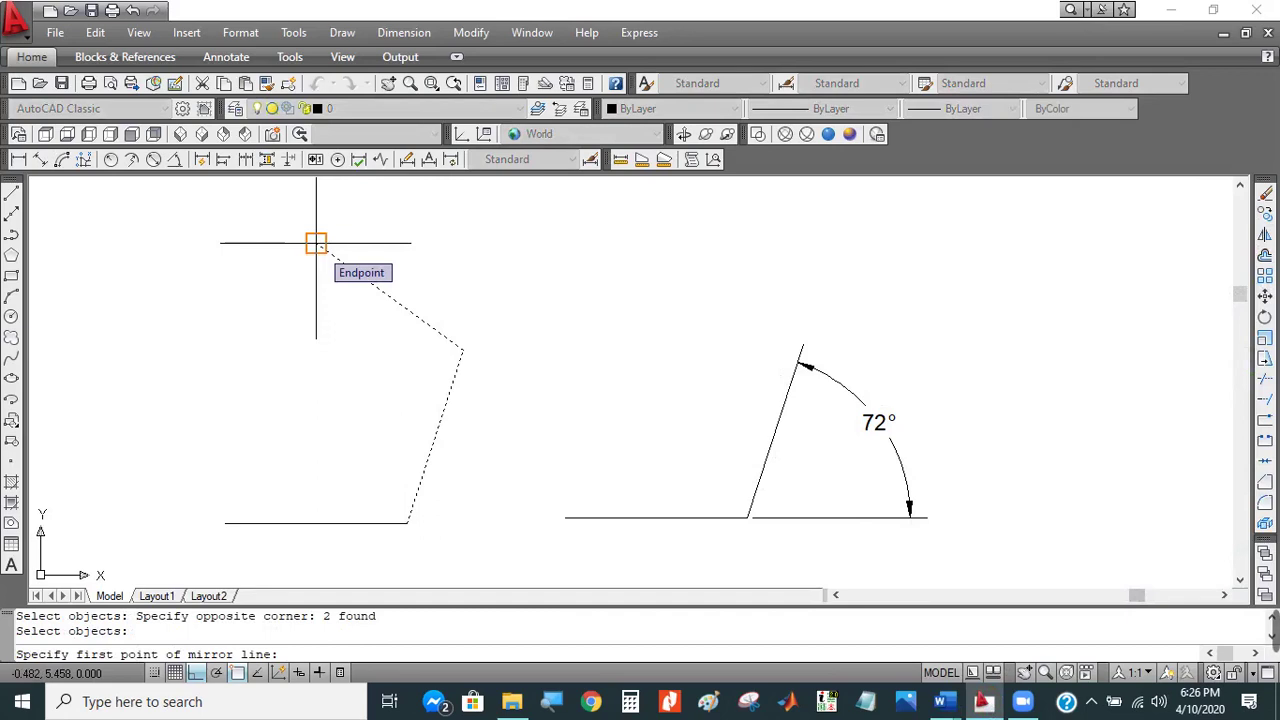
{"action": "left_click", "coordinate": [316, 243]}
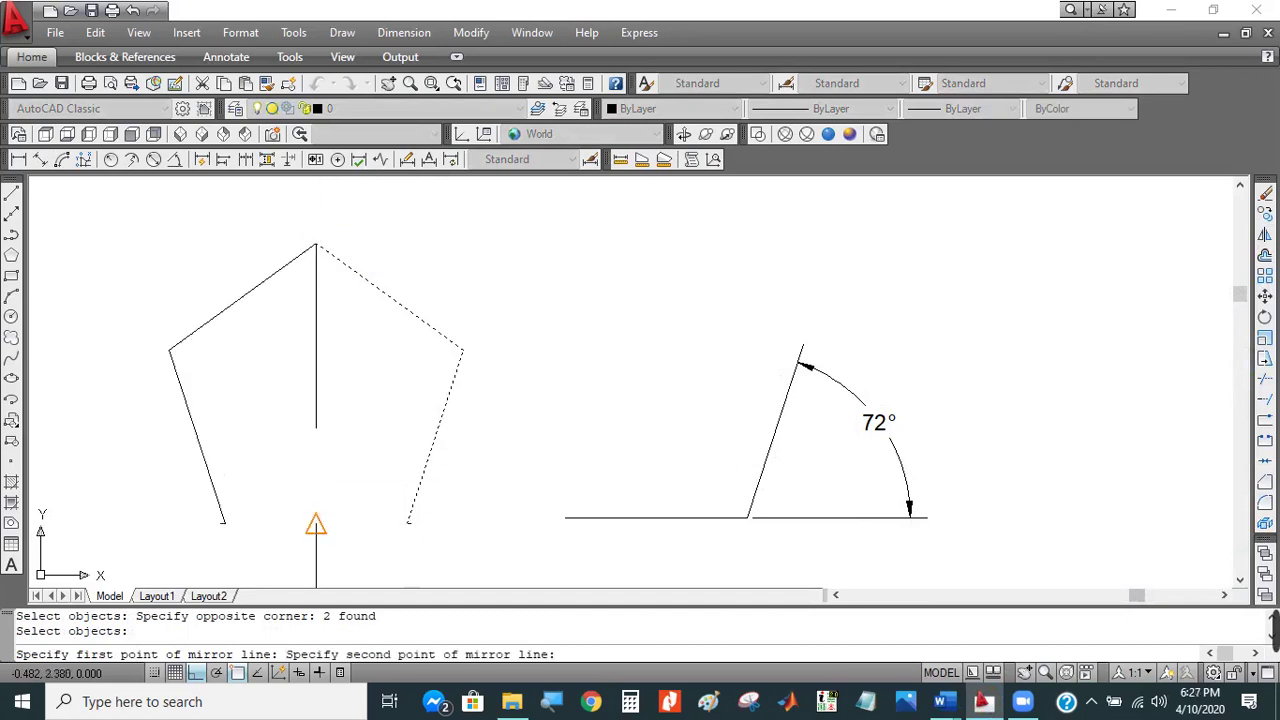
{"action": "left_click", "coordinate": [317, 522]}
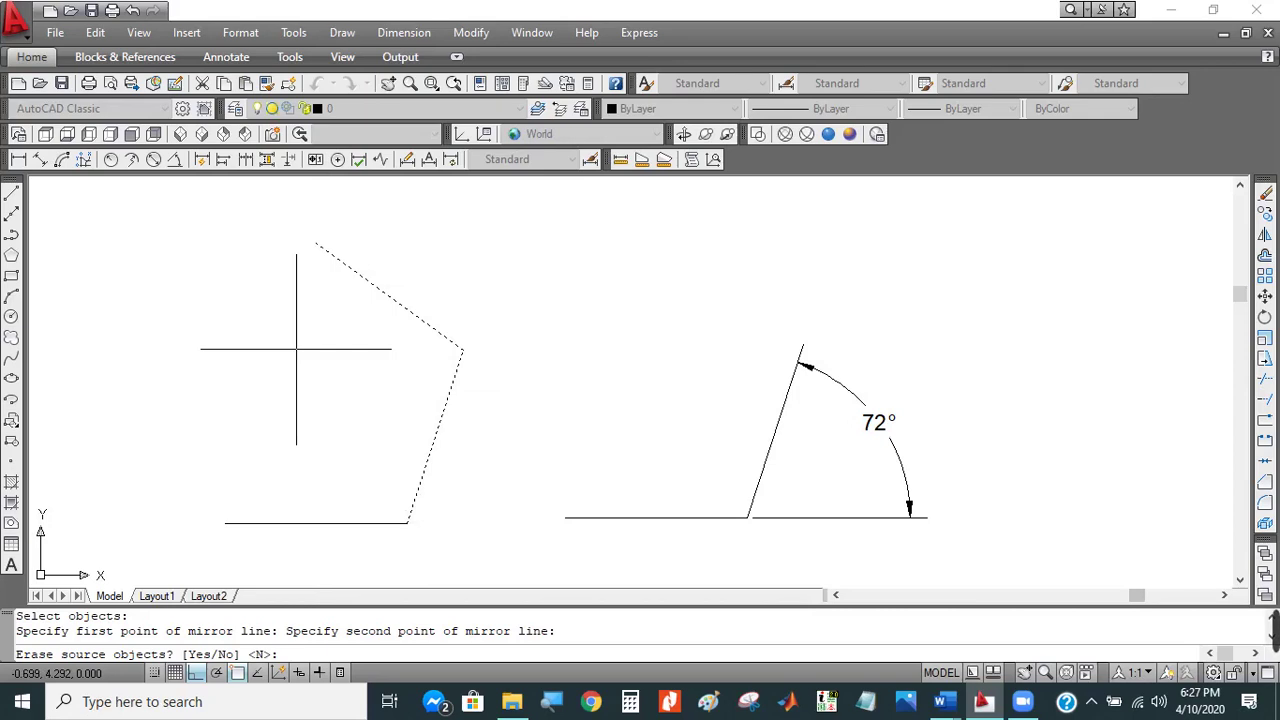
{"action": "type", "text": "n"}
{"action": "key", "text": "Return"}
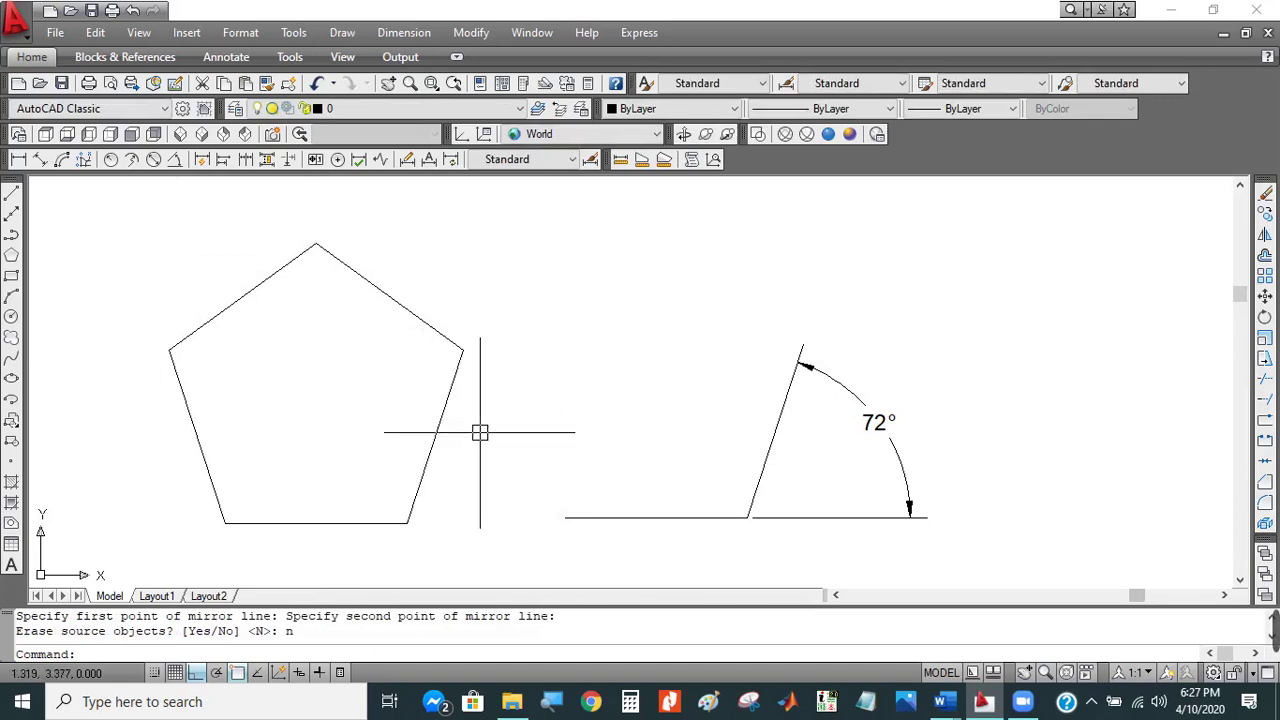
{"action": "scroll", "coordinate": [522, 390], "scroll_direction": "down", "scroll_amount": 2}
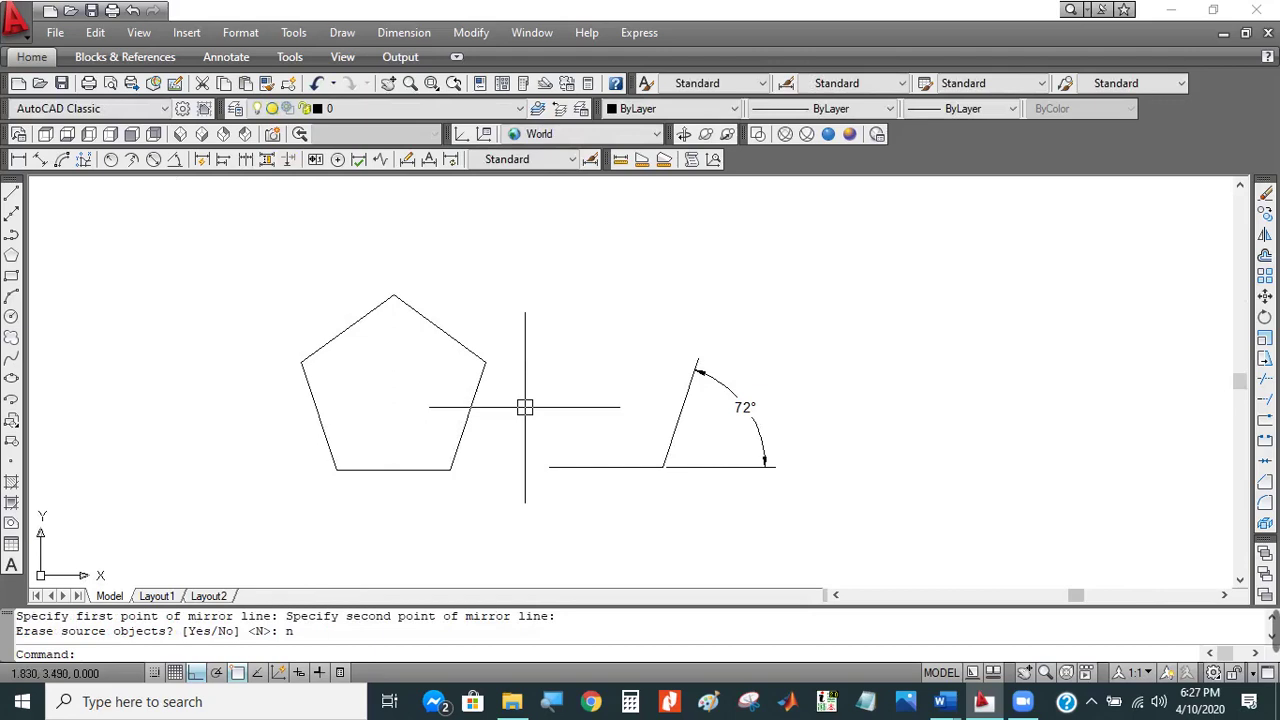
{"action": "key", "text": "alt+Tab"}
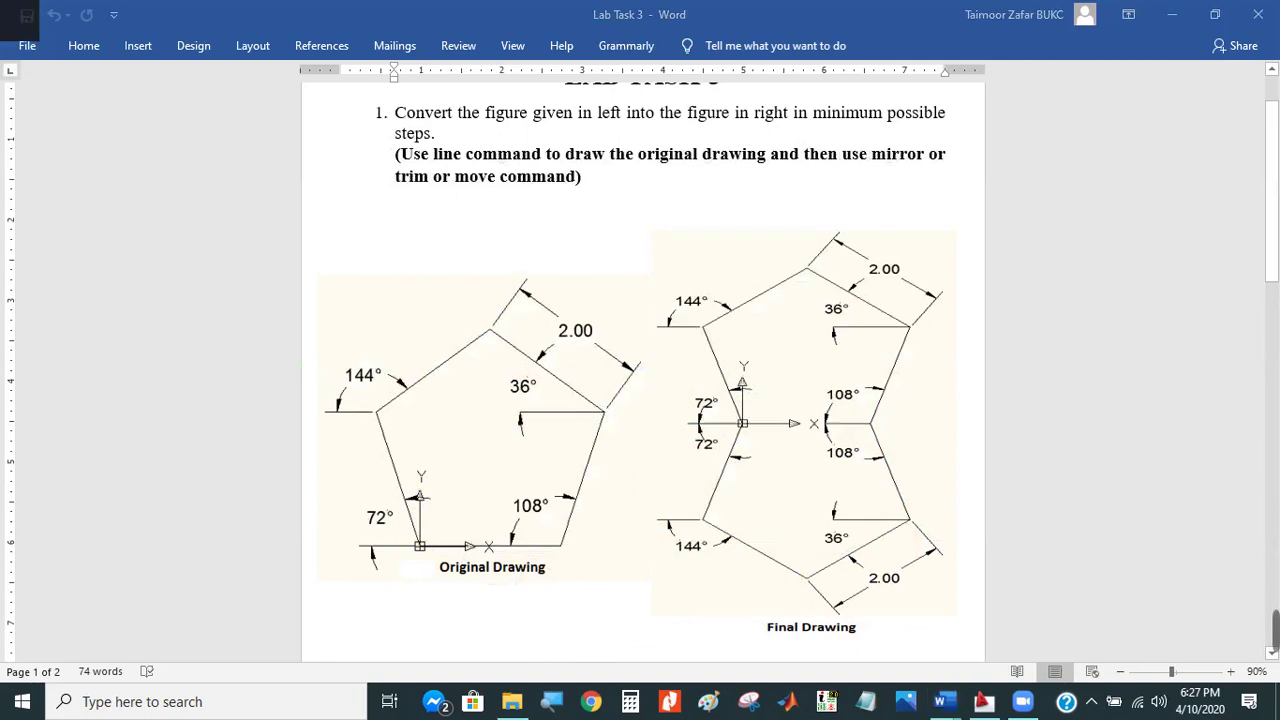
{"action": "key", "text": "alt+Tab"}
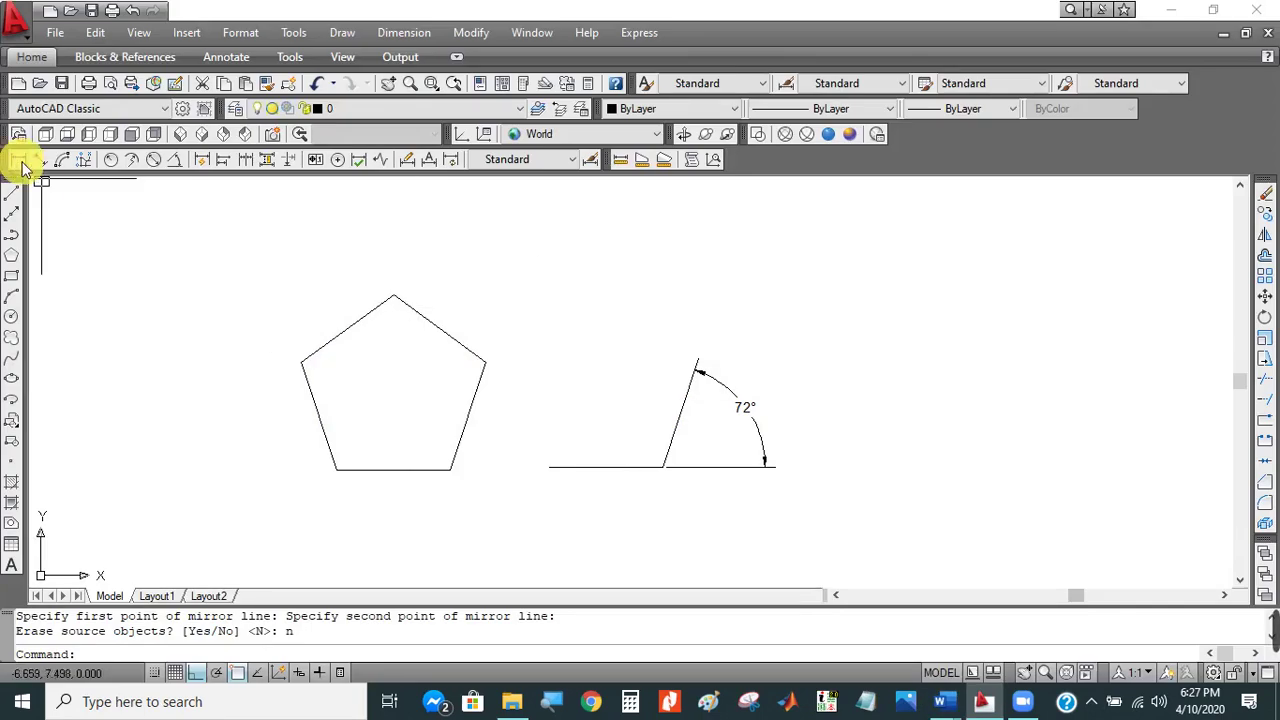
- Start a linear dimension from the left to the top vertex, then cancel it
{"action": "left_click", "coordinate": [20, 161]}
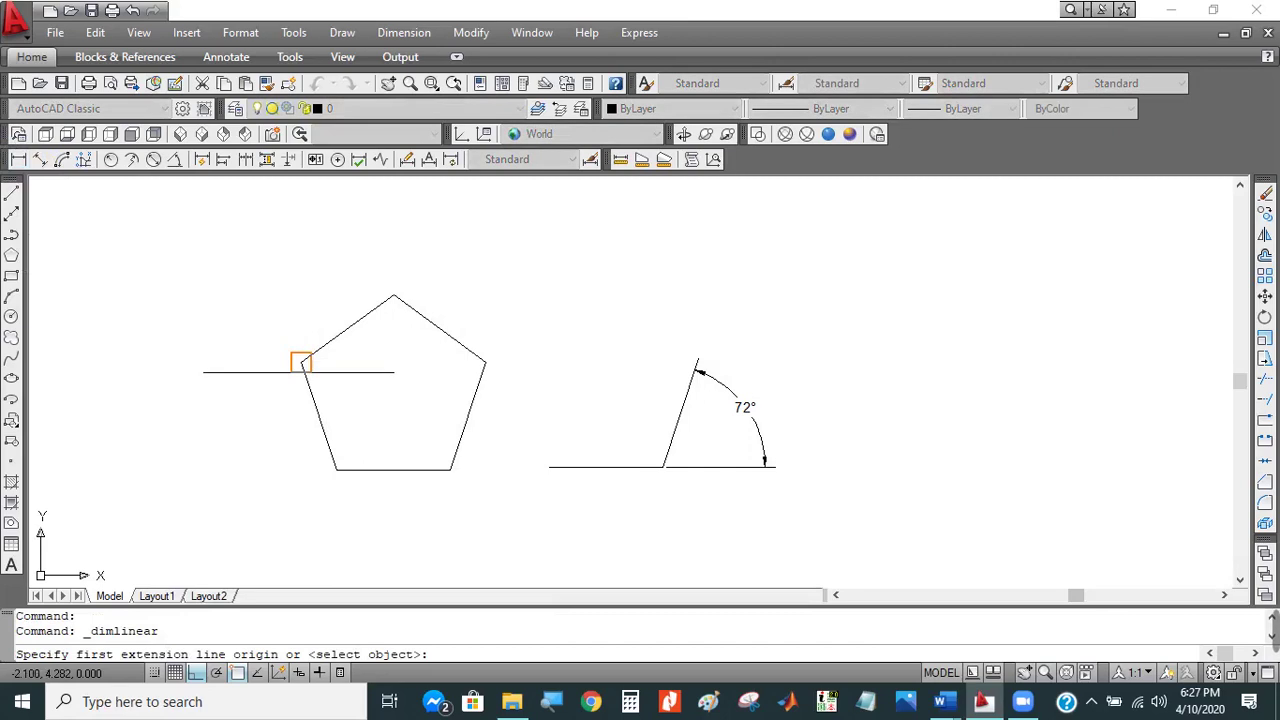
{"action": "left_click", "coordinate": [300, 371]}
{"action": "left_click", "coordinate": [393, 295]}
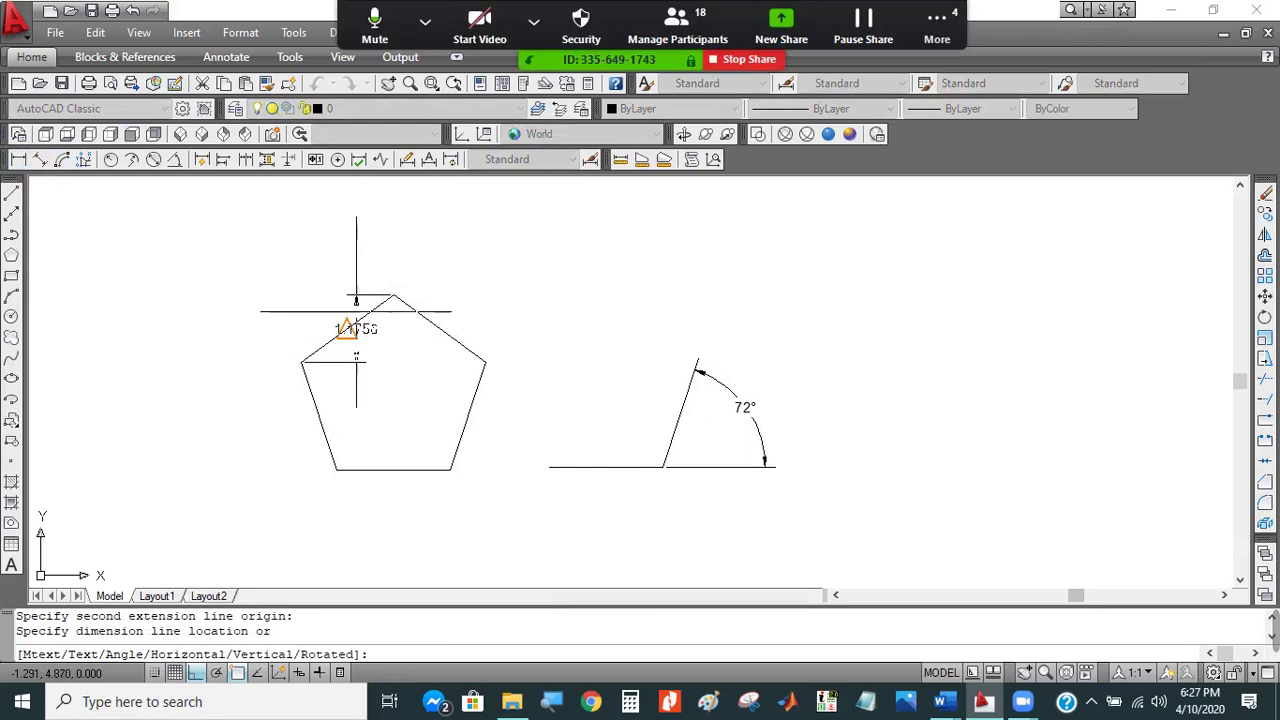
{"action": "key", "text": "Escape"}
{"action": "key", "text": "Escape"}
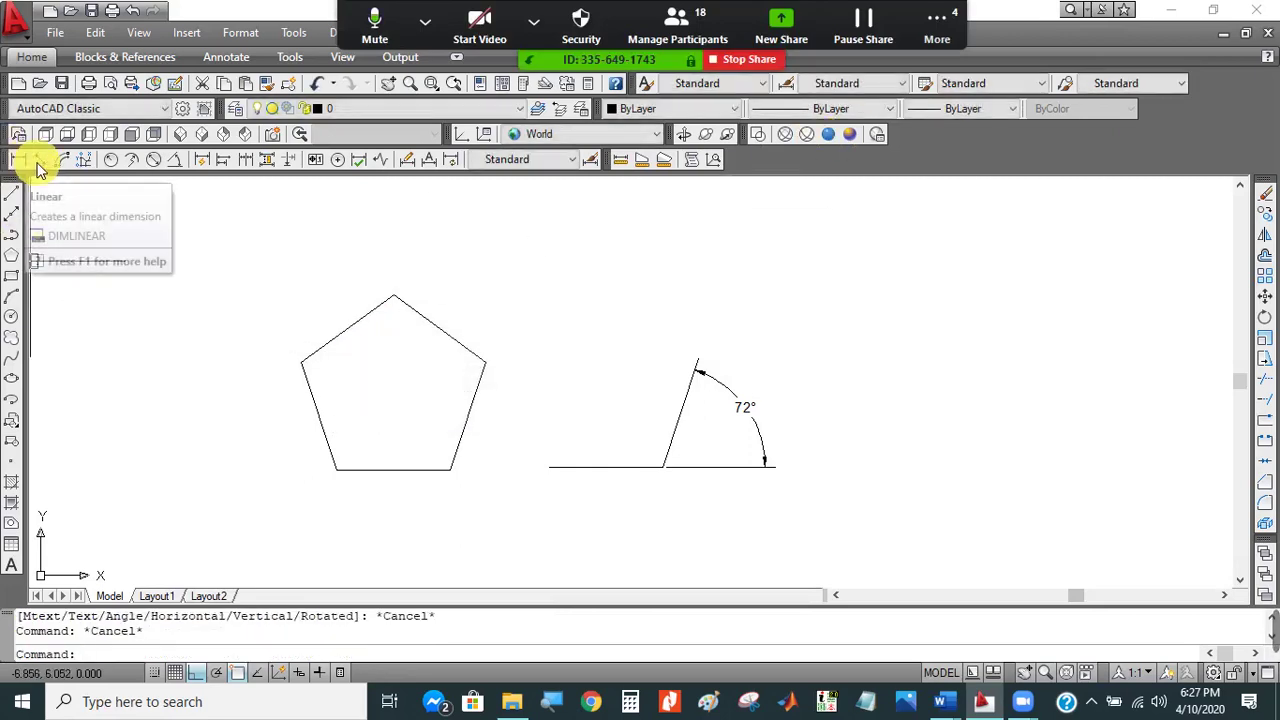
- Add an aligned 2.0000 dimension between the left and top vertices, placed outside the side
{"action": "left_click", "coordinate": [39, 162]}
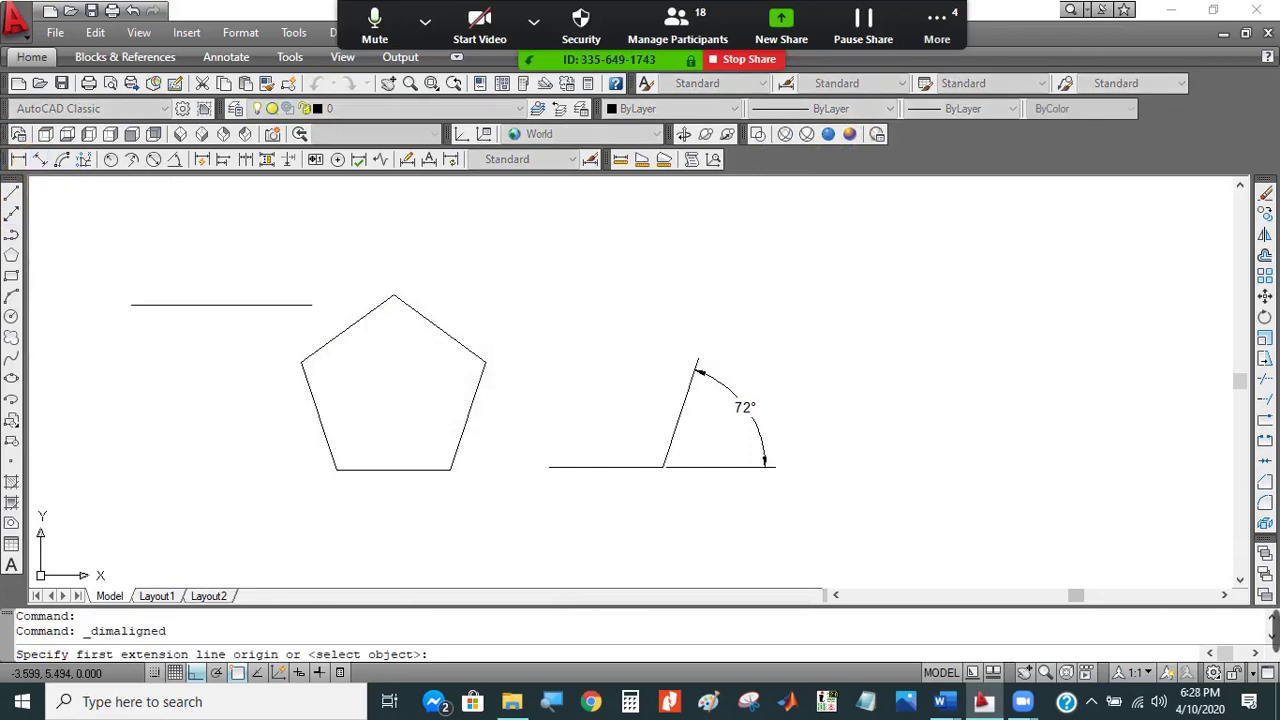
{"action": "left_click", "coordinate": [297, 354]}
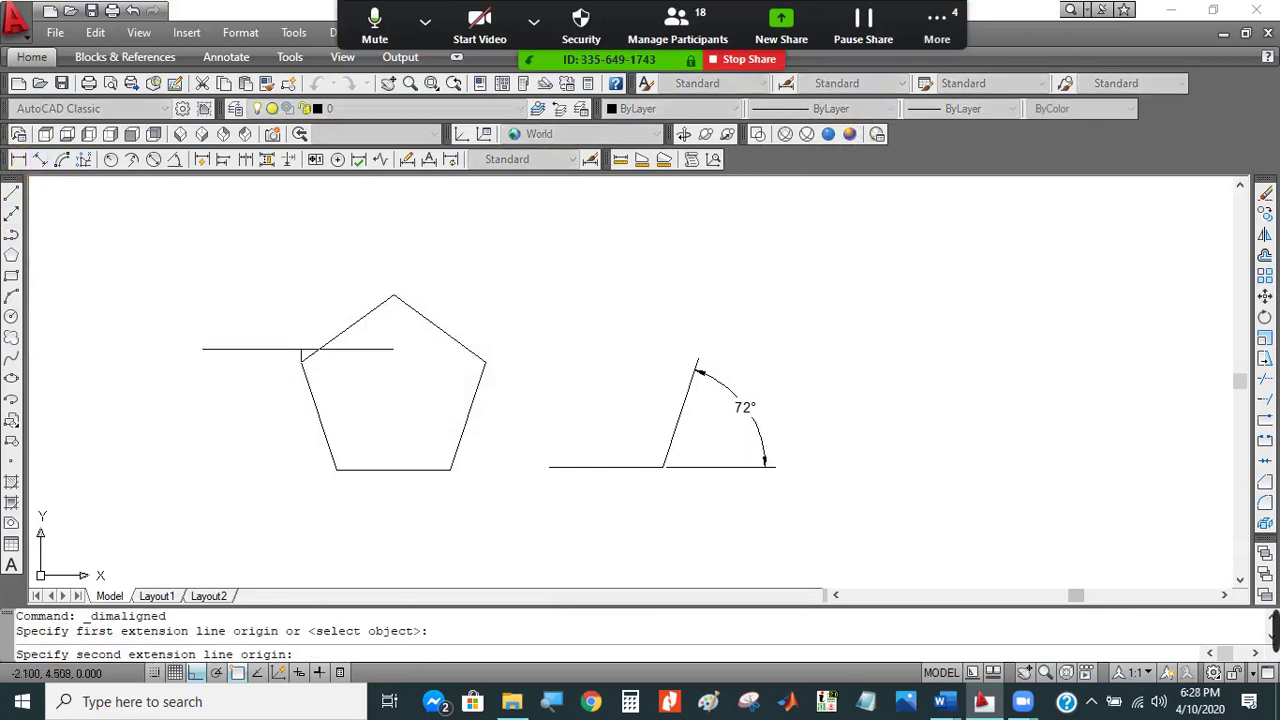
{"action": "left_click", "coordinate": [392, 292]}
{"action": "left_click", "coordinate": [361, 274]}
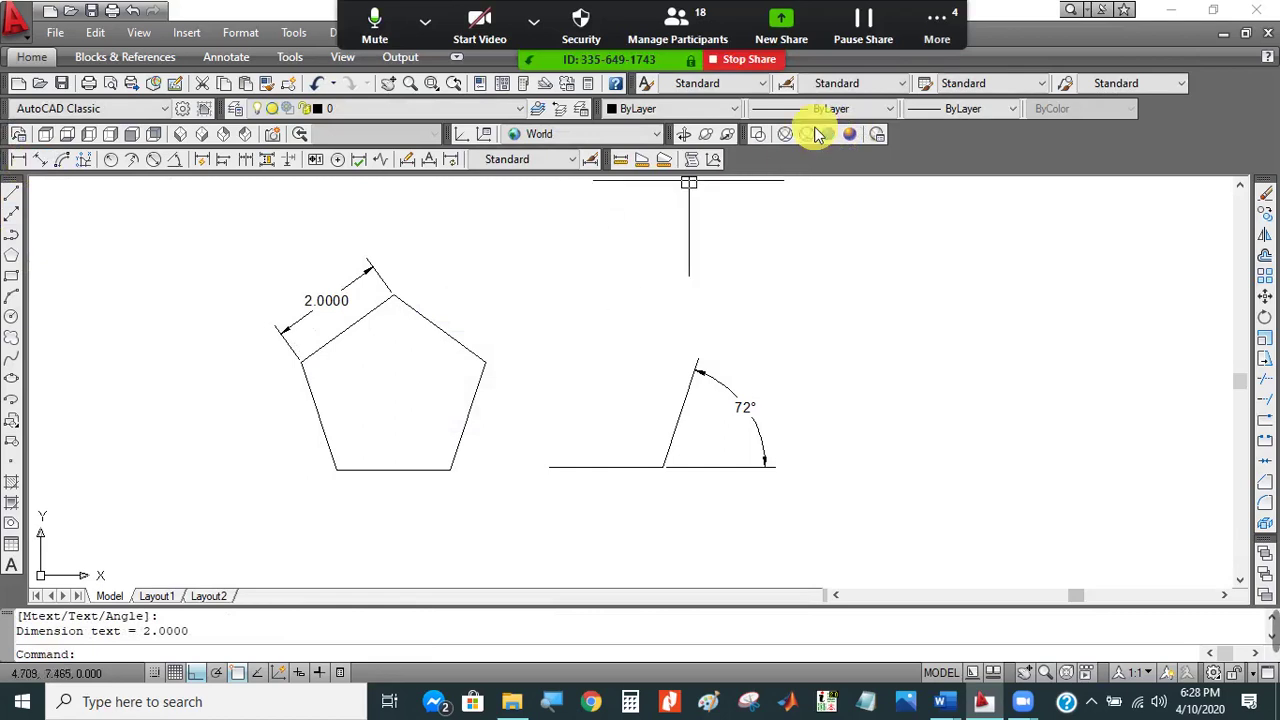
{"action": "left_click", "coordinate": [939, 22]}
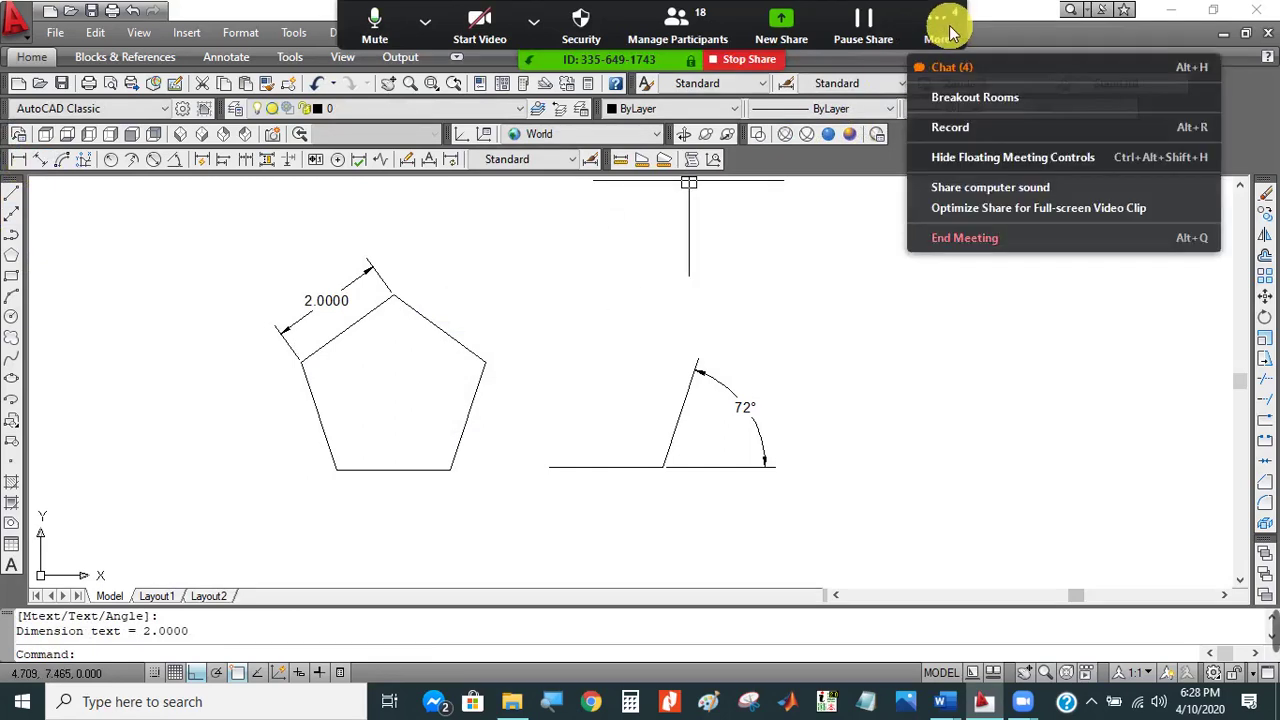
{"action": "left_click", "coordinate": [971, 157]}
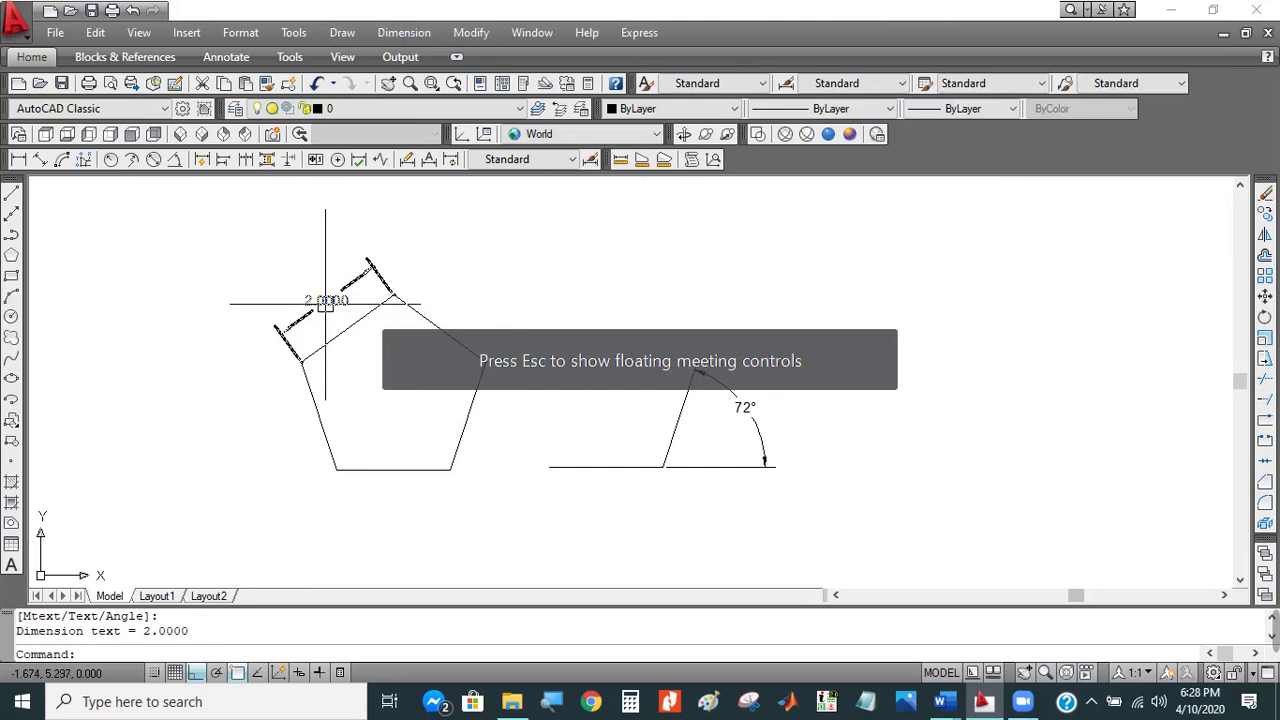
{"action": "left_click", "coordinate": [497, 267]}
{"action": "left_click", "coordinate": [482, 270]}
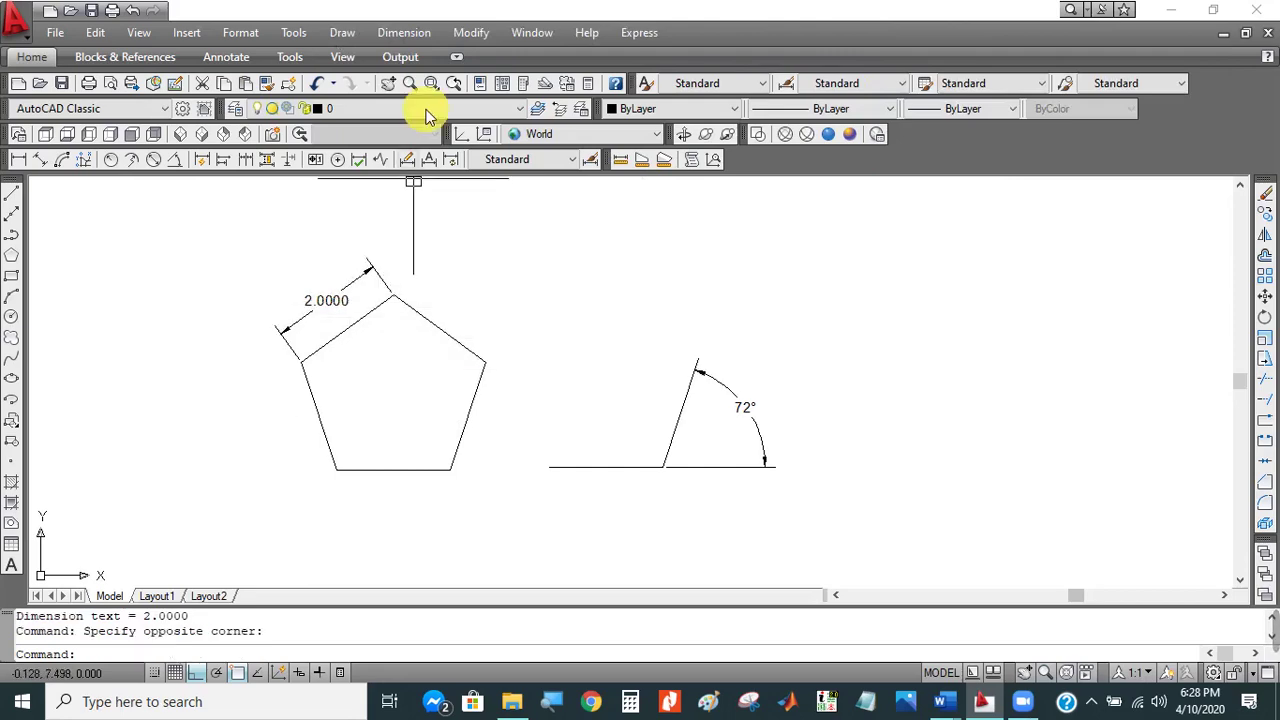
- Open the Dimension Style Manager and start modifying the Standard style
{"action": "left_click", "coordinate": [421, 36]}
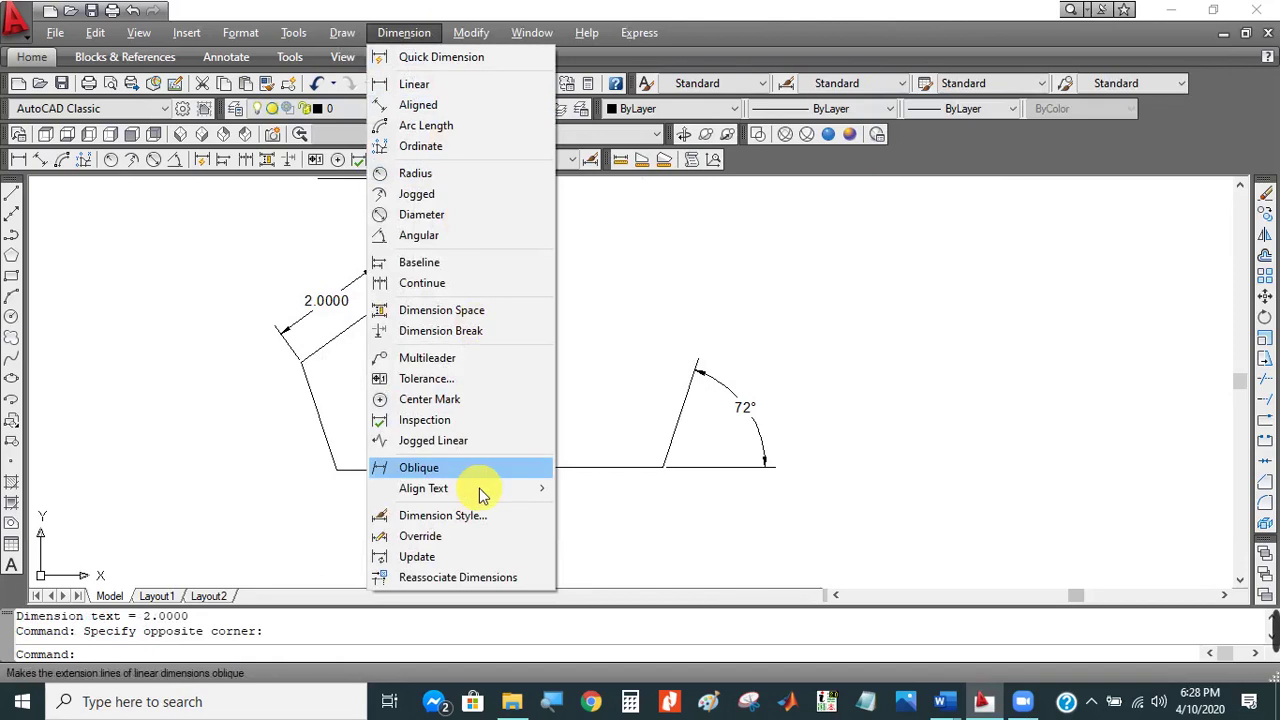
{"action": "left_click", "coordinate": [480, 516]}
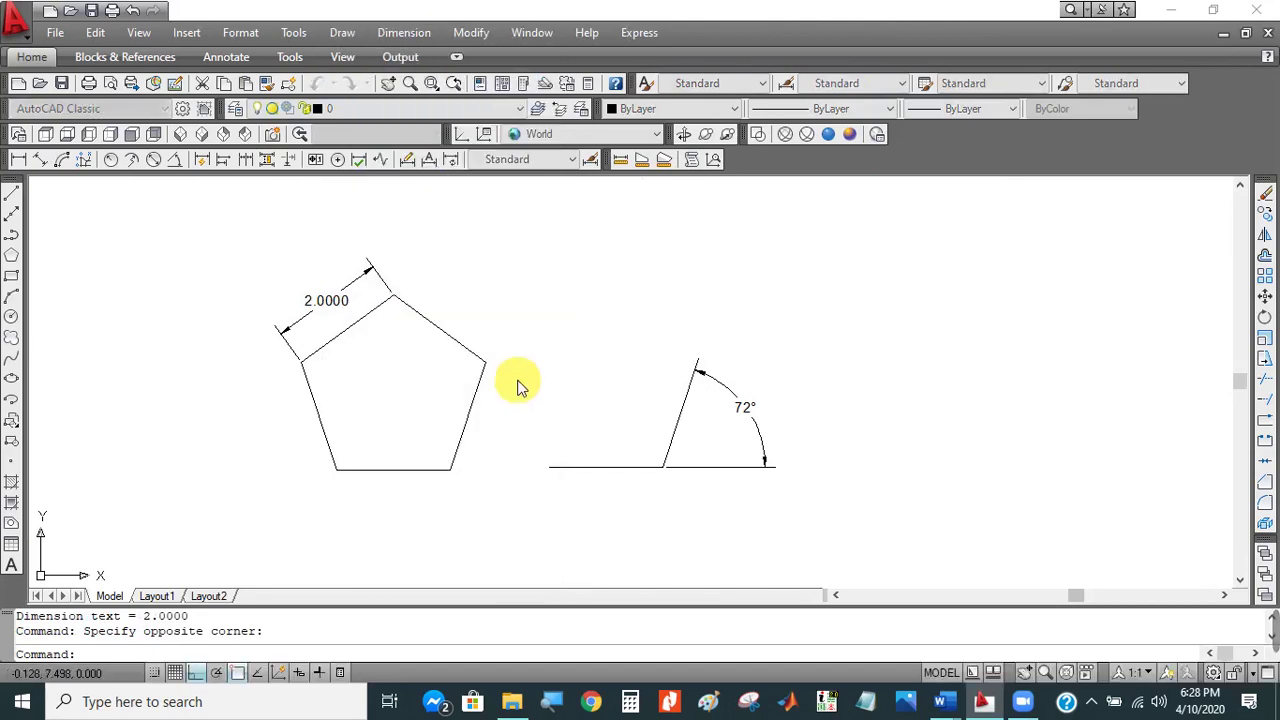
{"action": "left_click", "coordinate": [465, 256]}
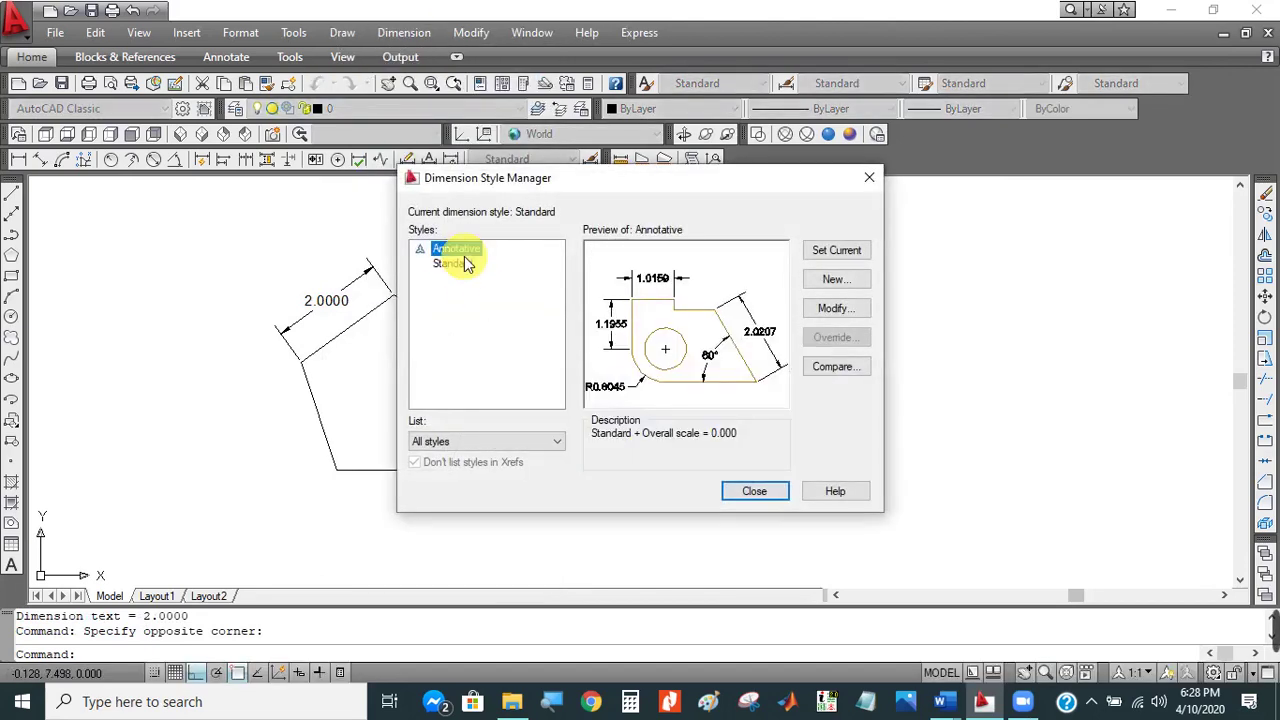
{"action": "left_click", "coordinate": [460, 266]}
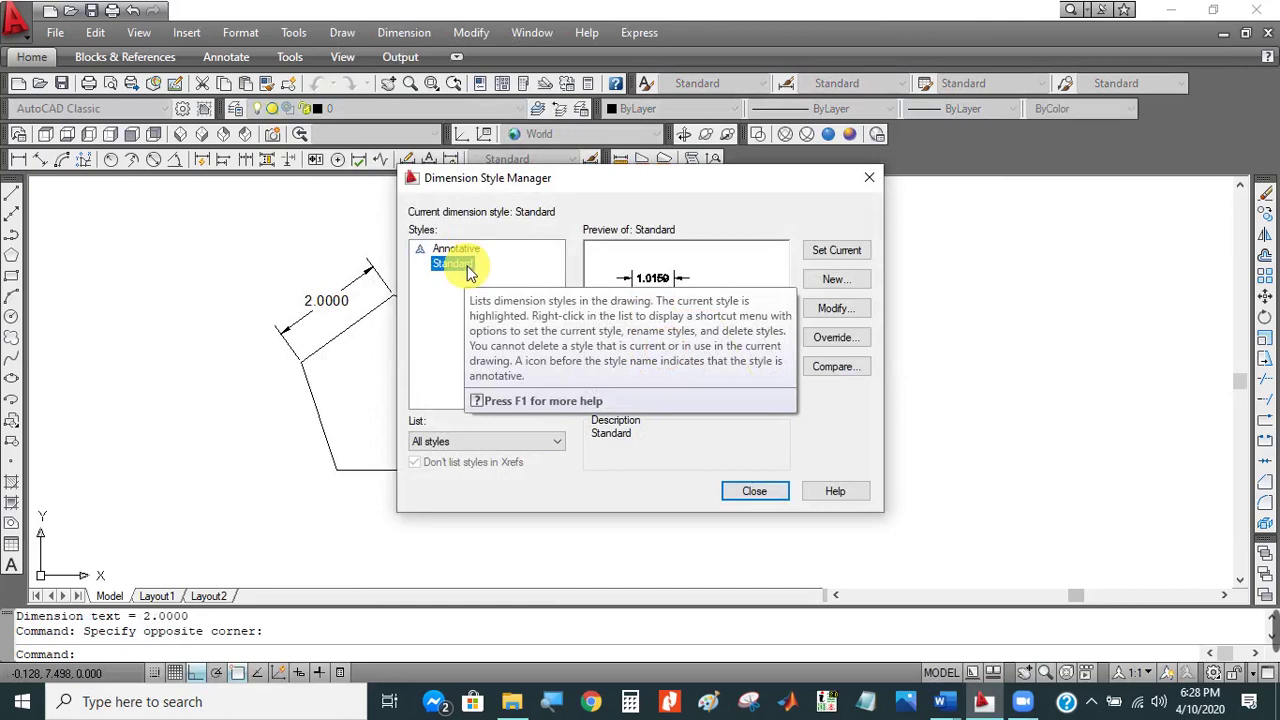
{"action": "left_click", "coordinate": [836, 308]}
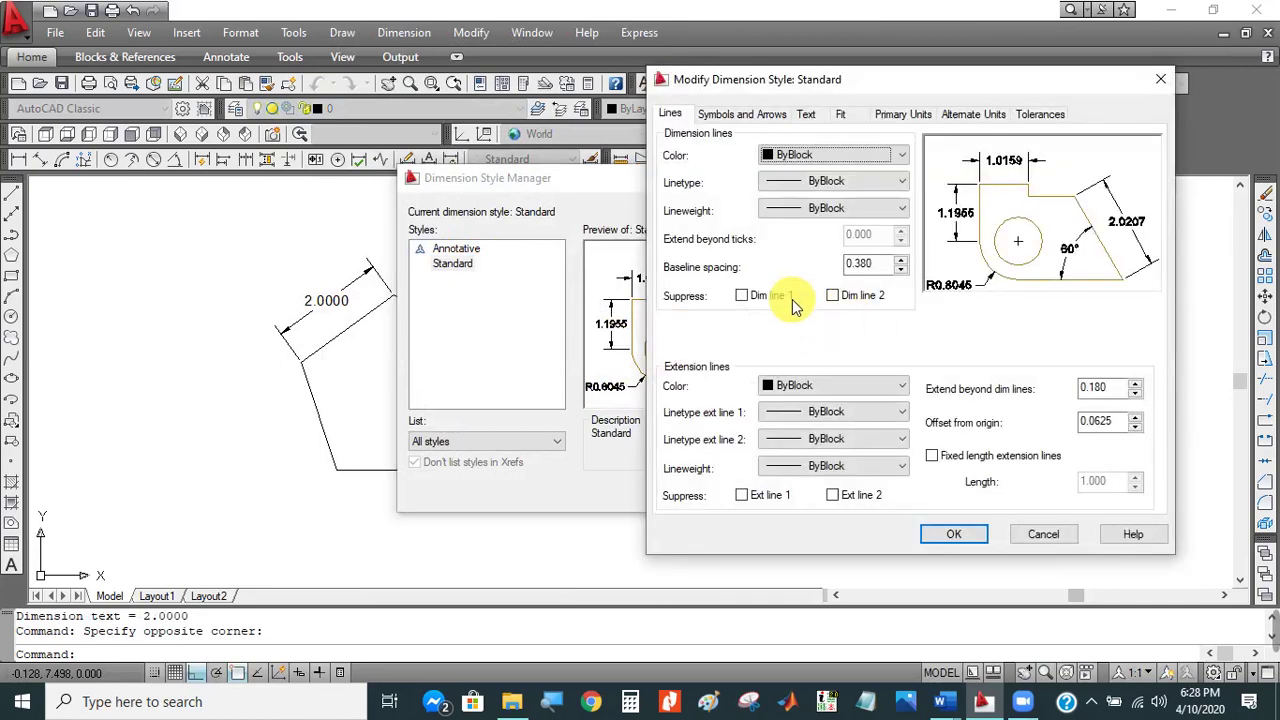
- Set arrow size to 0.3 and center mark size to 0.2
{"action": "left_click", "coordinate": [743, 116]}
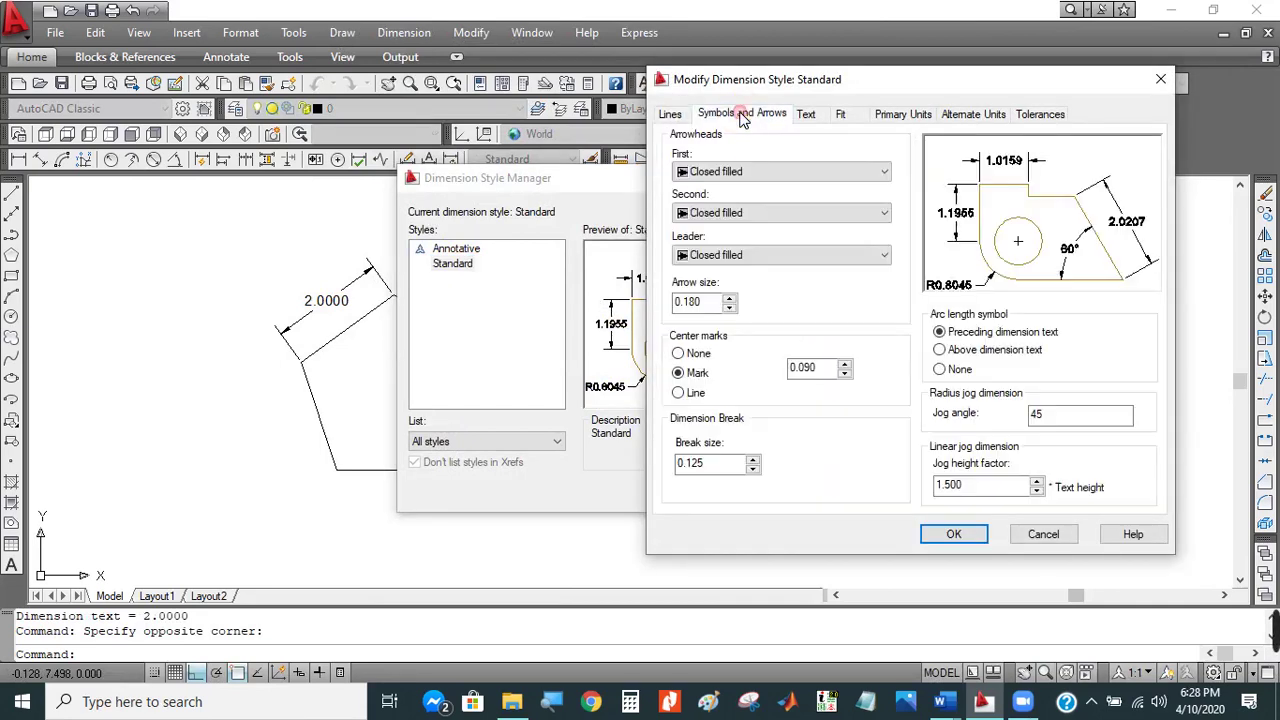
{"action": "double_click", "coordinate": [692, 303]}
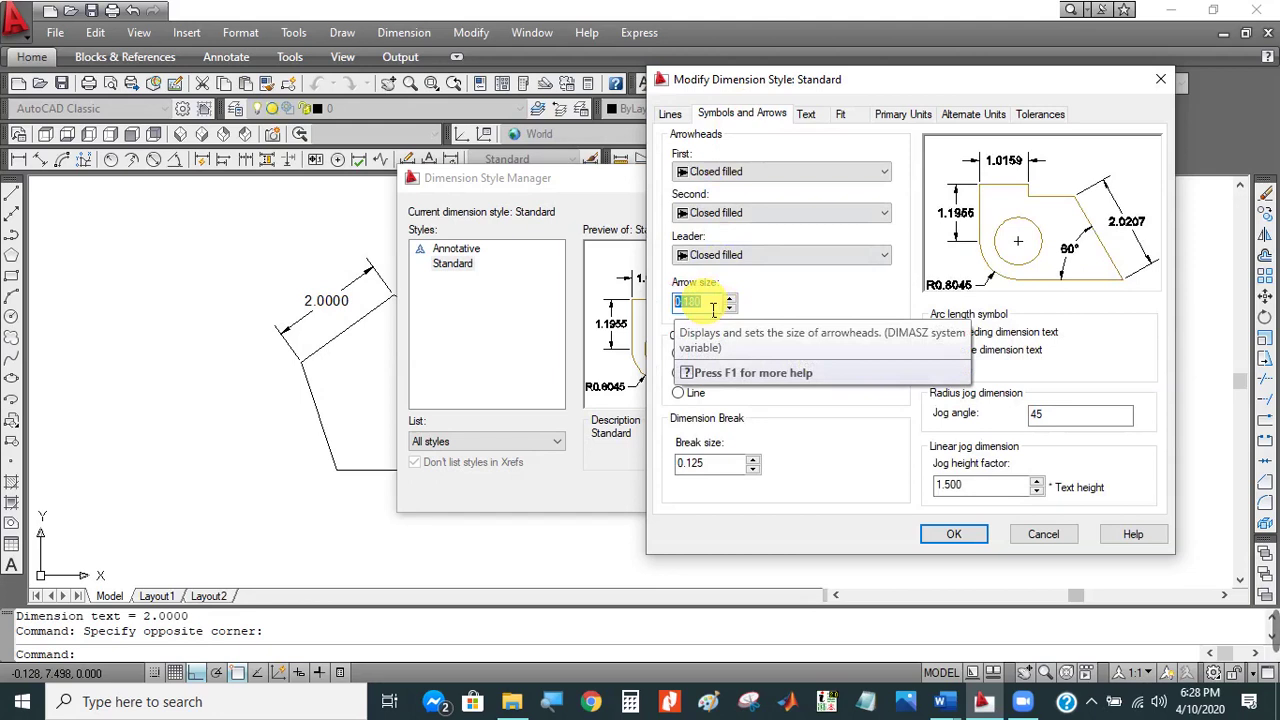
{"action": "type", "text": ".3"}
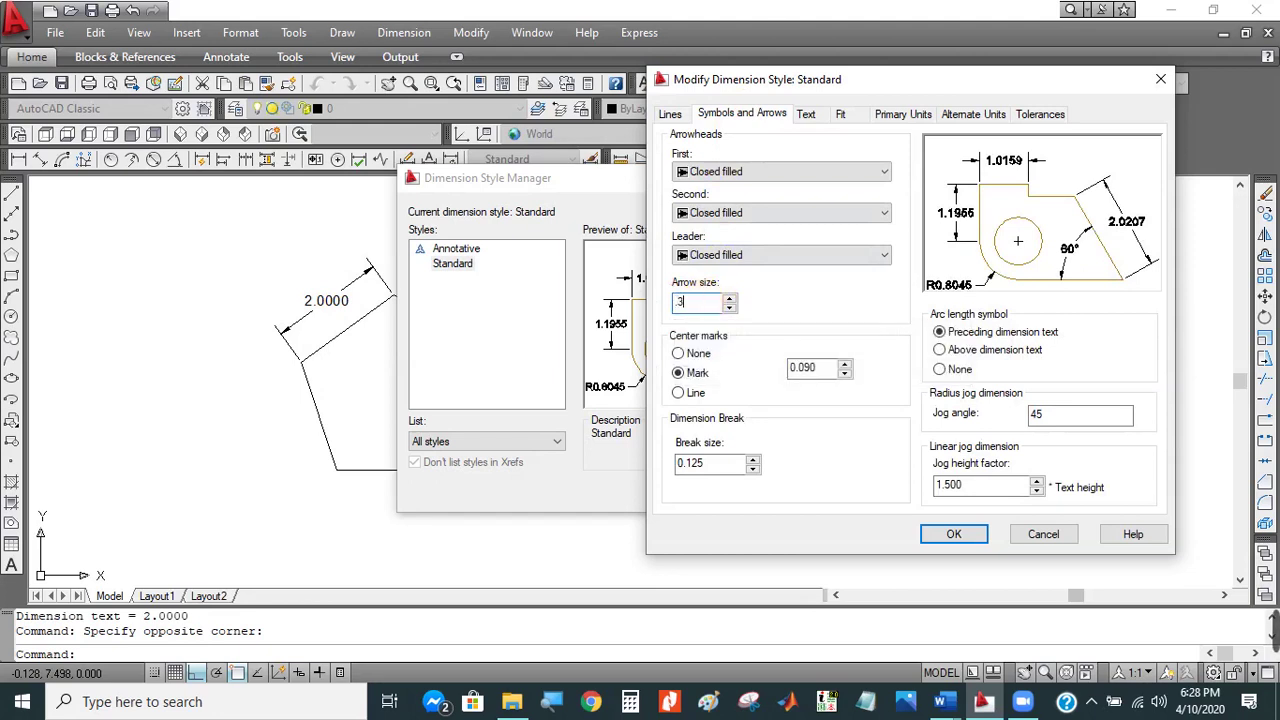
{"action": "key", "text": "Tab"}
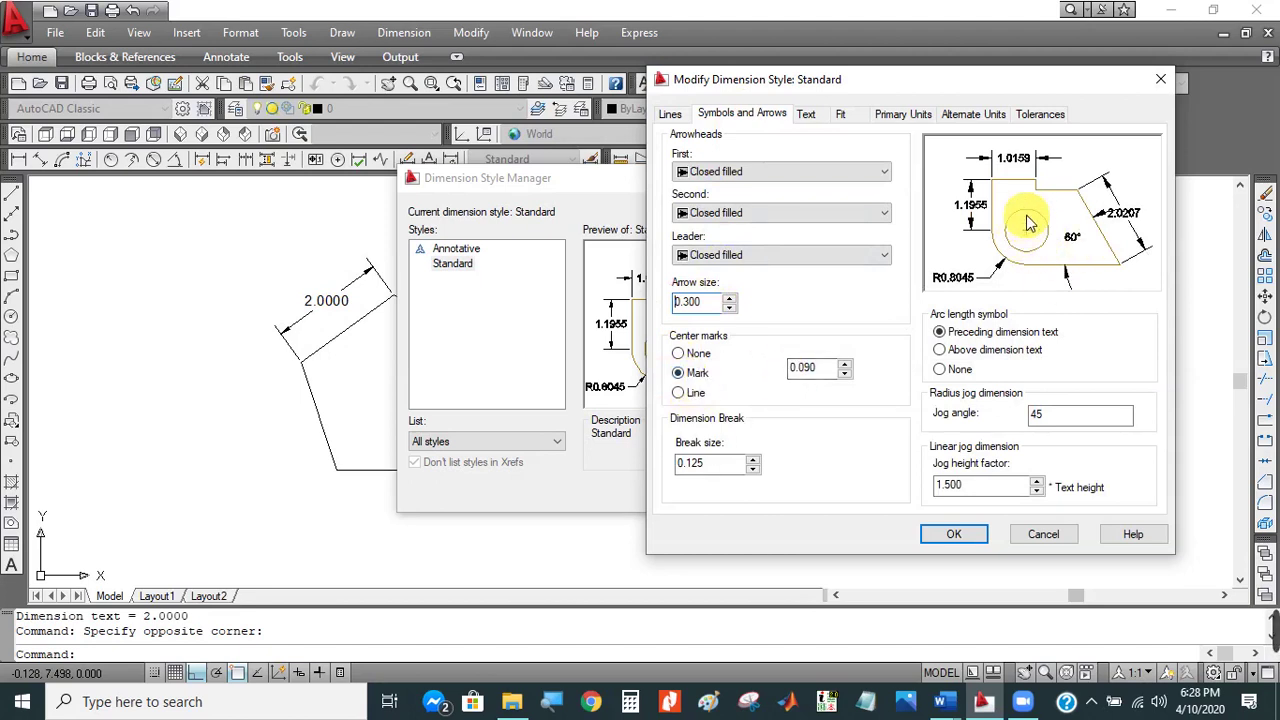
{"action": "double_click", "coordinate": [818, 367]}
{"action": "type", "text": ".2"}
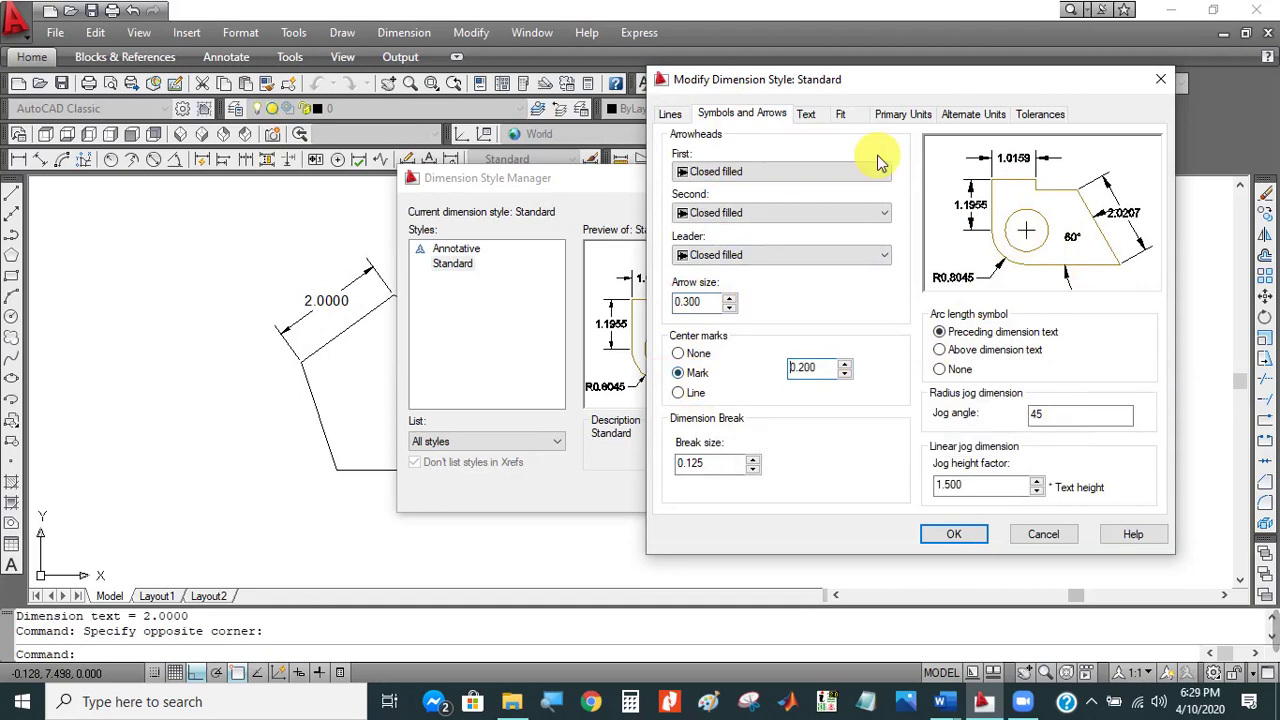
- Set text height to 0.250 and primary units precision to 0.00, then accept
{"action": "left_click", "coordinate": [806, 114]}
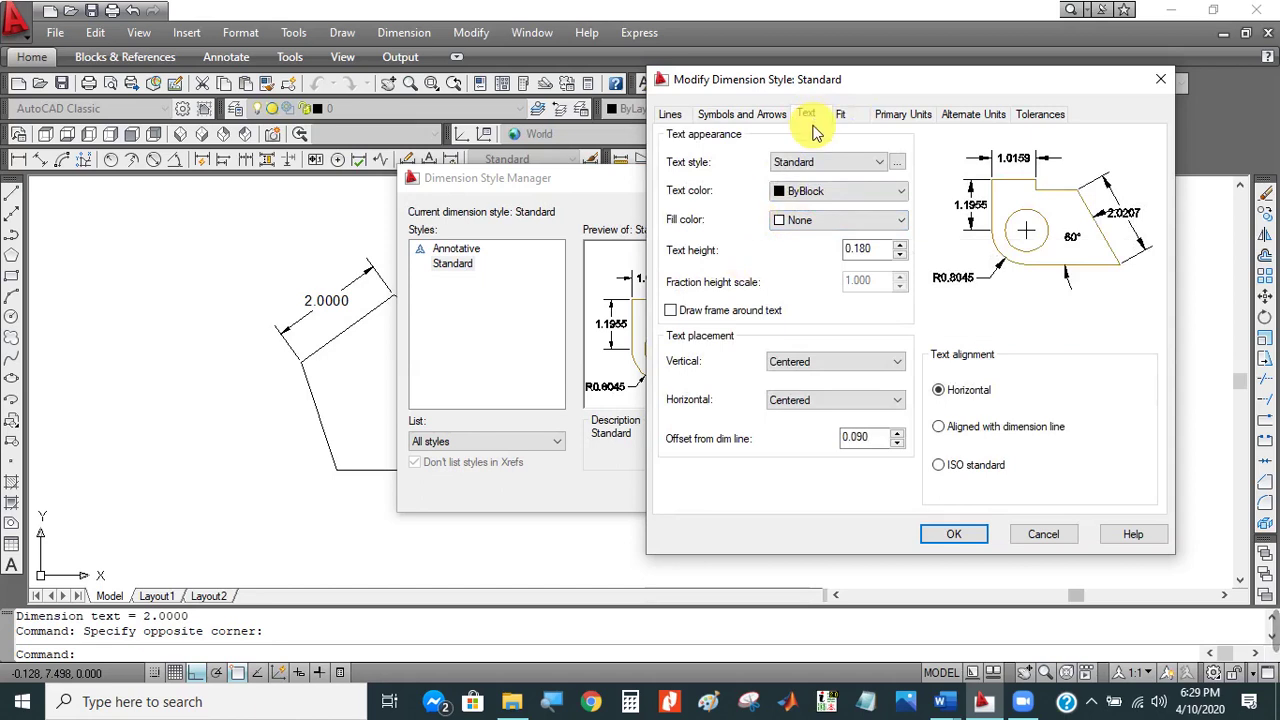
{"action": "left_click", "coordinate": [895, 255]}
{"action": "left_click_drag", "start_coordinate": [893, 255], "coordinate": [856, 257]}
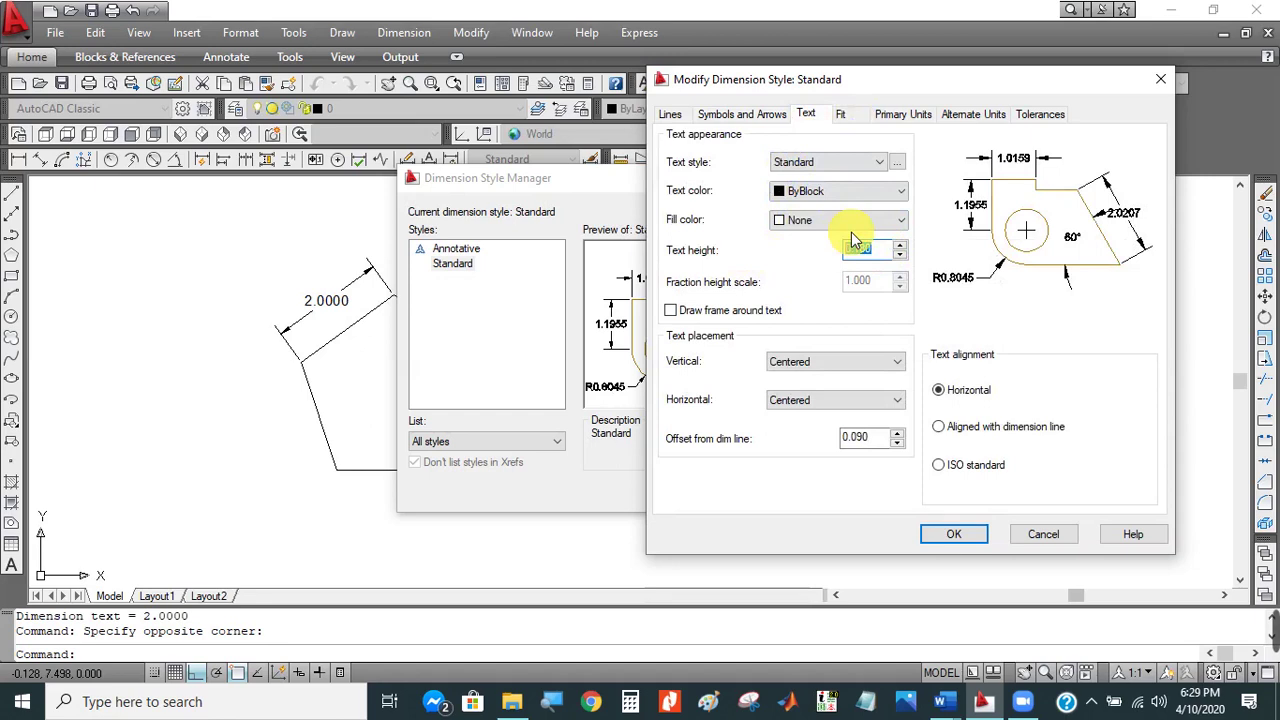
{"action": "type", "text": "250"}
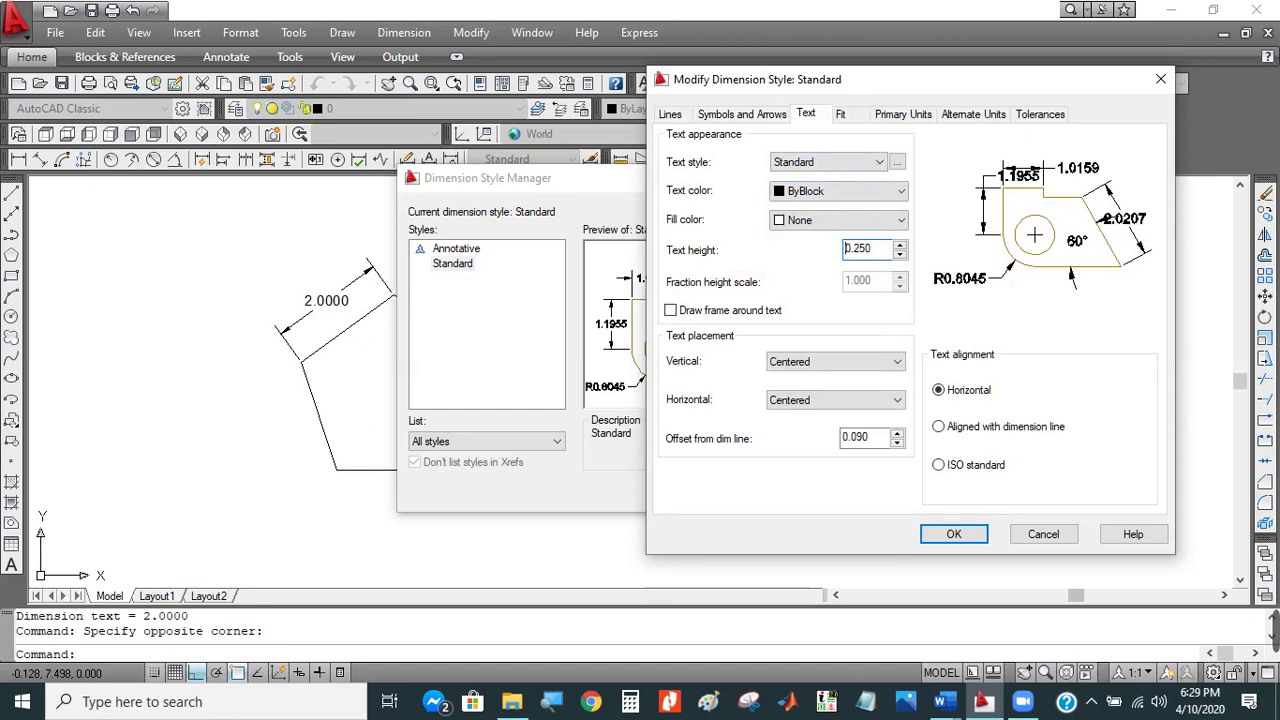
{"action": "left_click", "coordinate": [920, 115]}
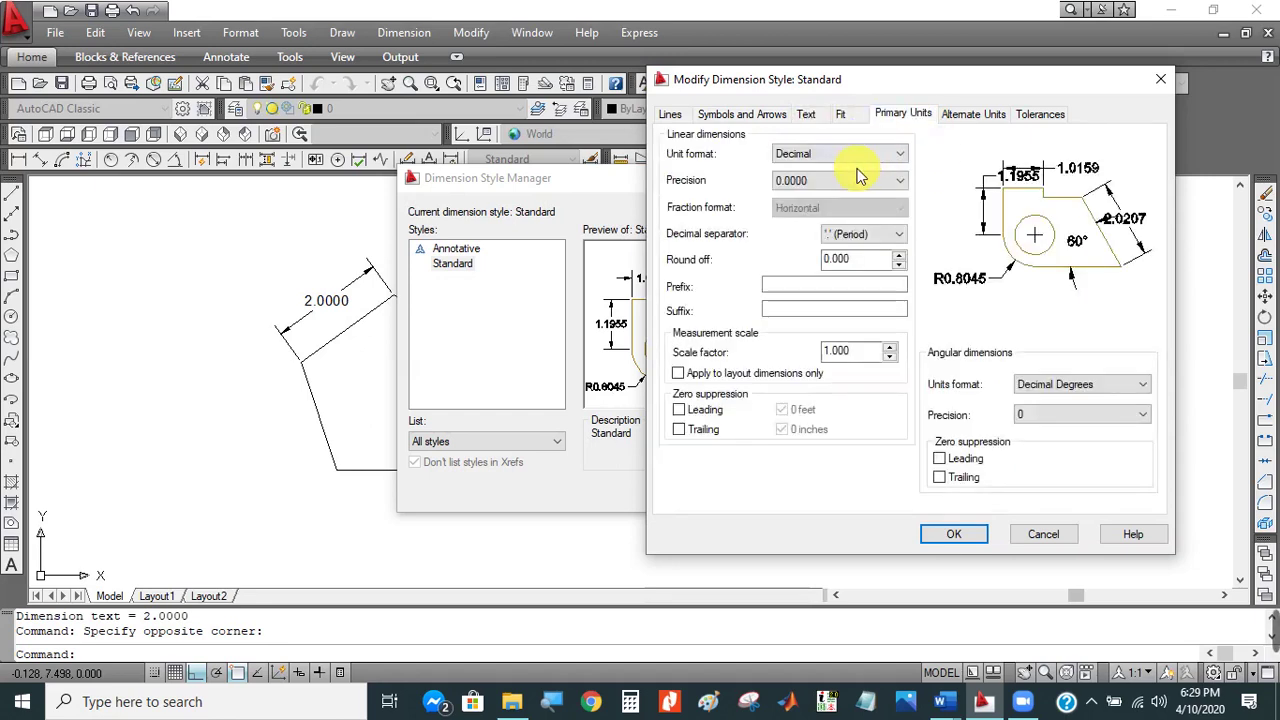
{"action": "left_click", "coordinate": [885, 180]}
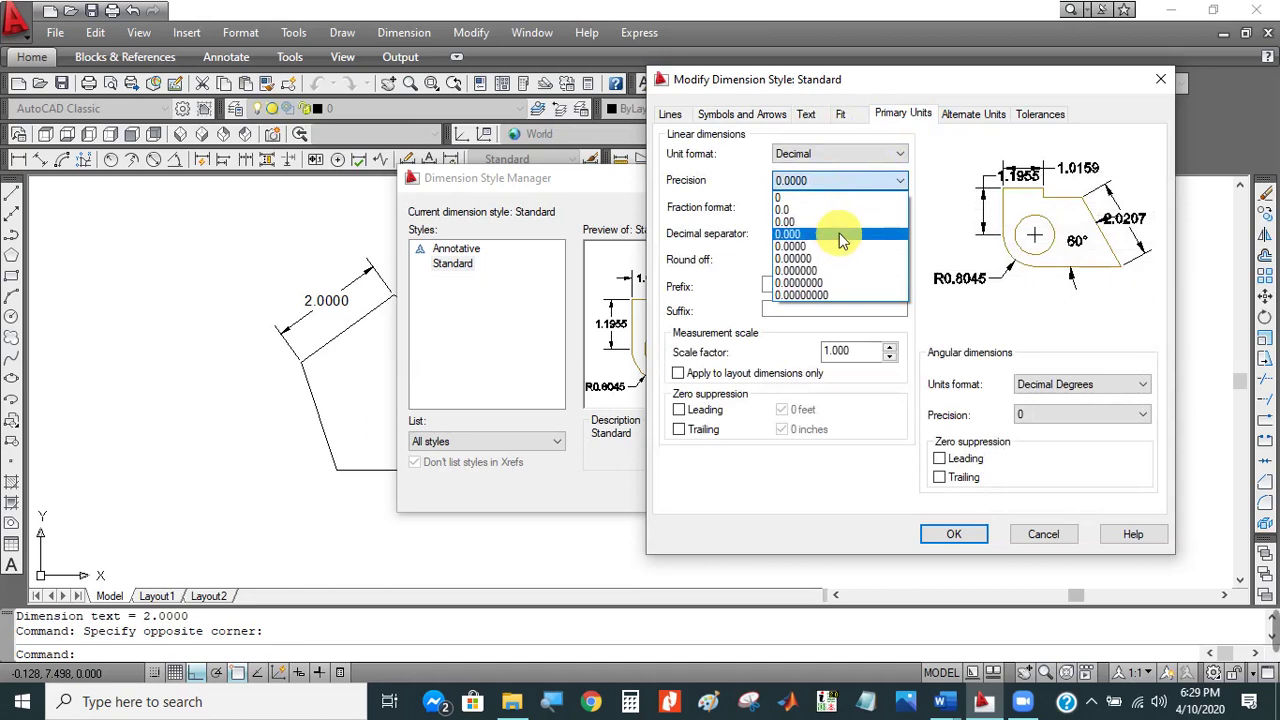
{"action": "left_click", "coordinate": [838, 222]}
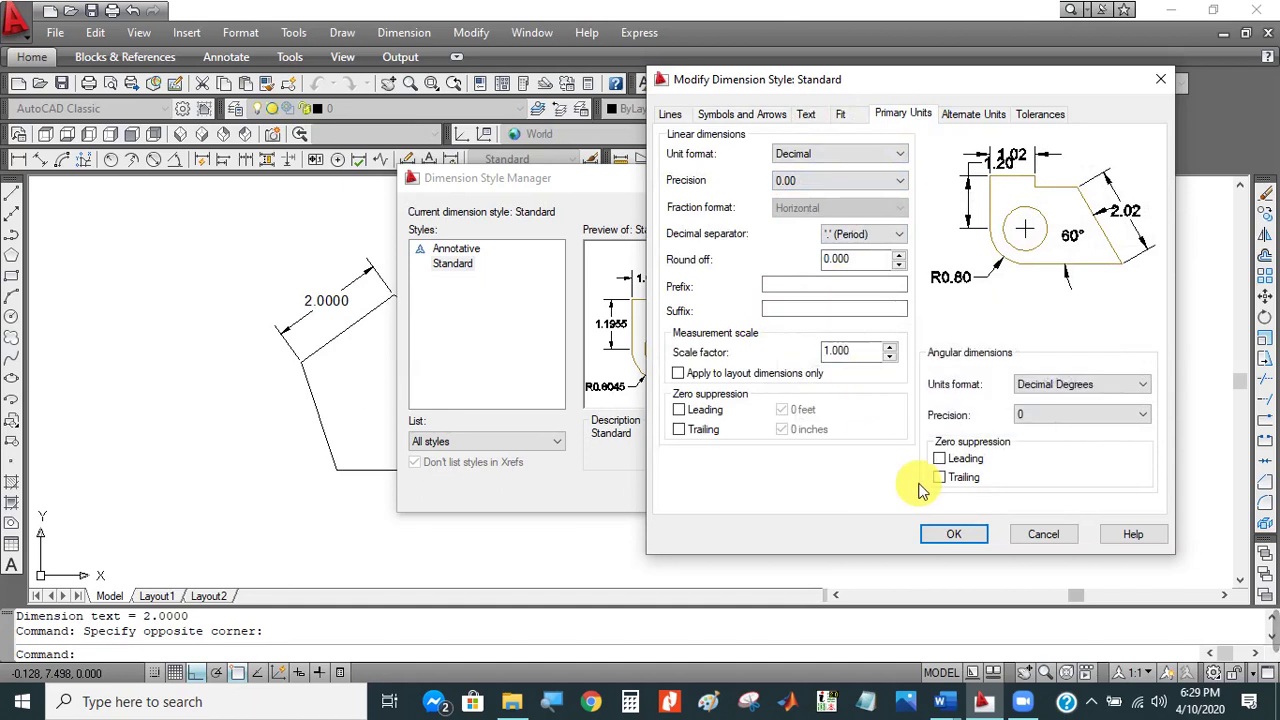
{"action": "left_click", "coordinate": [966, 534]}
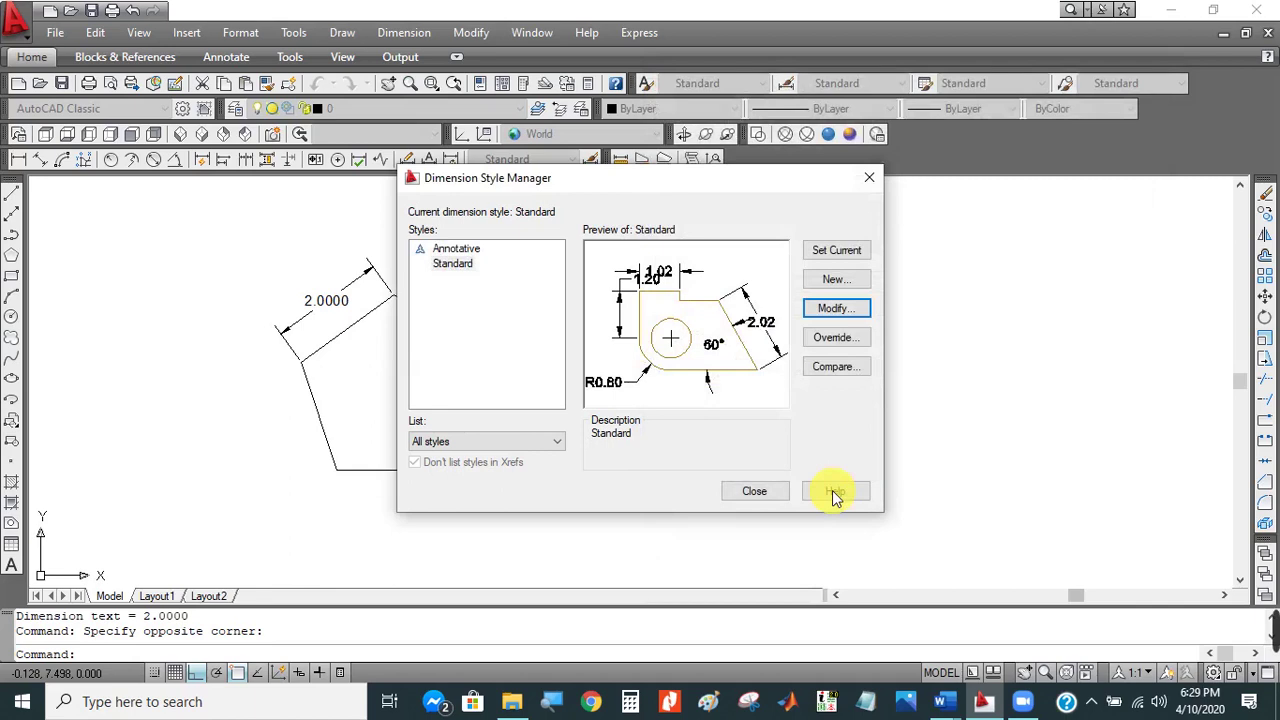
- Mirror the dimensioned pentagon across its bottom edge, keeping the original
{"action": "left_click", "coordinate": [770, 492]}
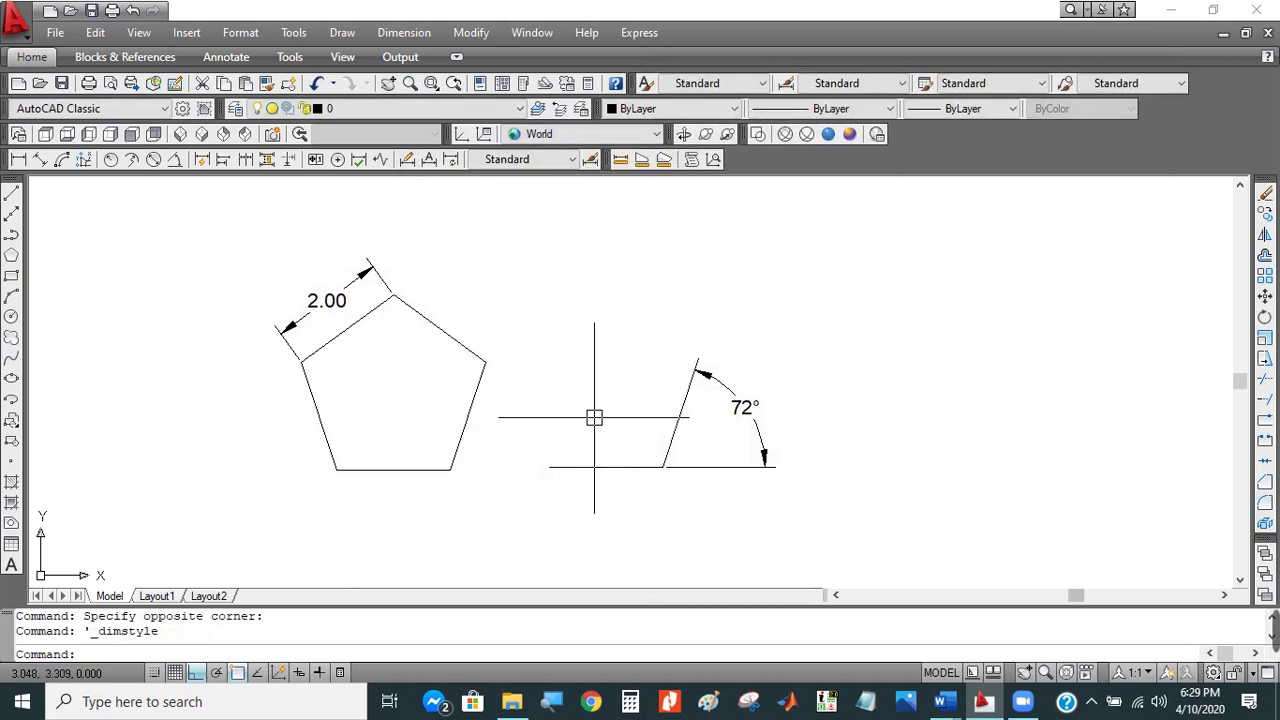
{"action": "left_click", "coordinate": [1241, 580]}
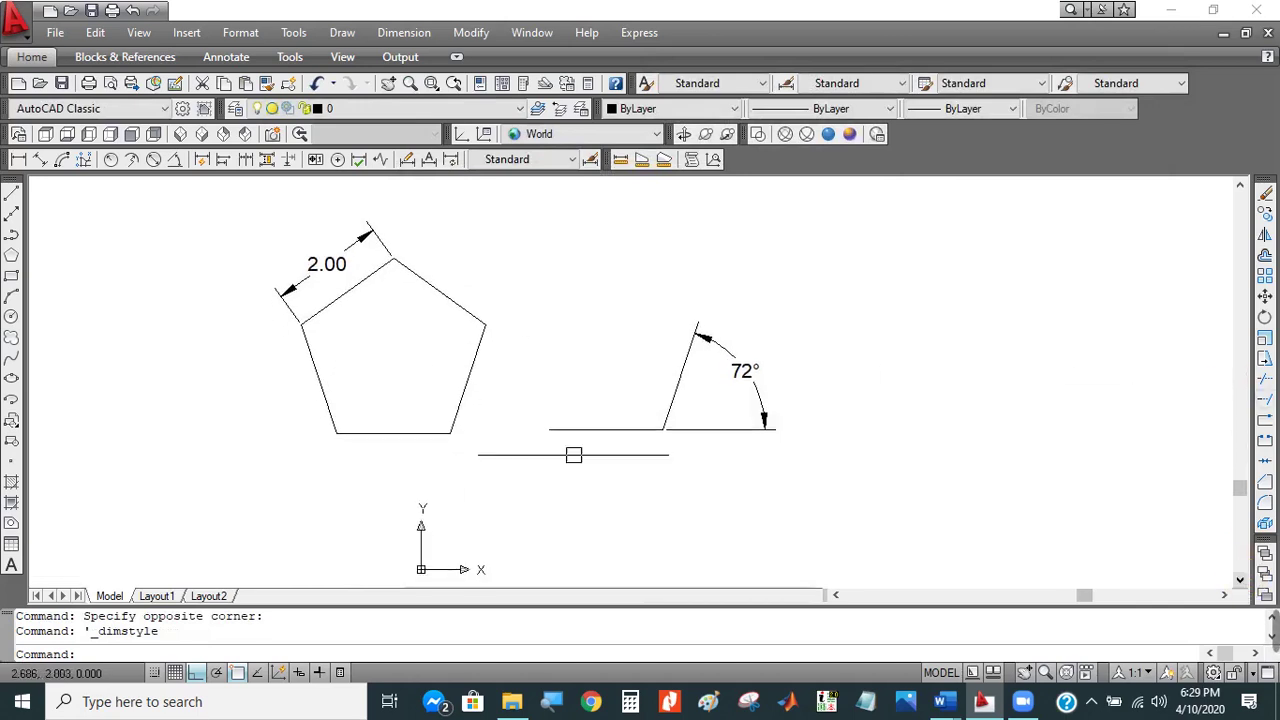
{"action": "left_click", "coordinate": [1265, 237]}
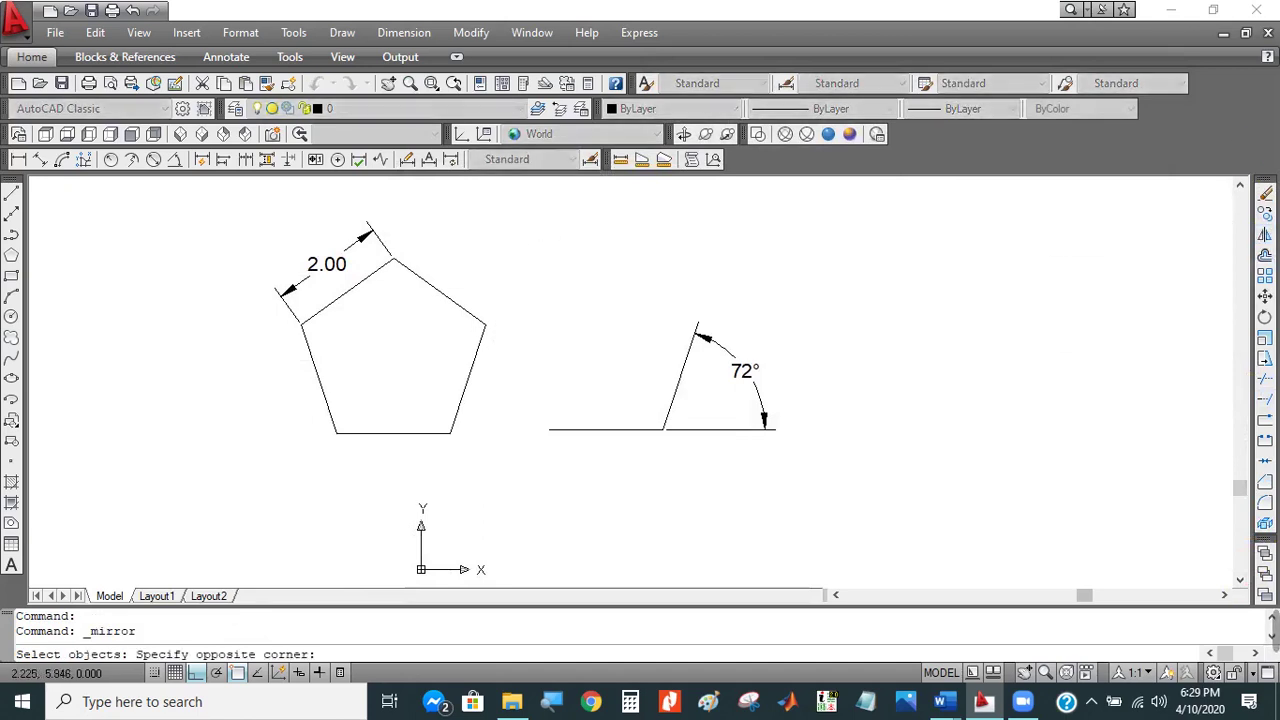
{"action": "left_click", "coordinate": [242, 499]}
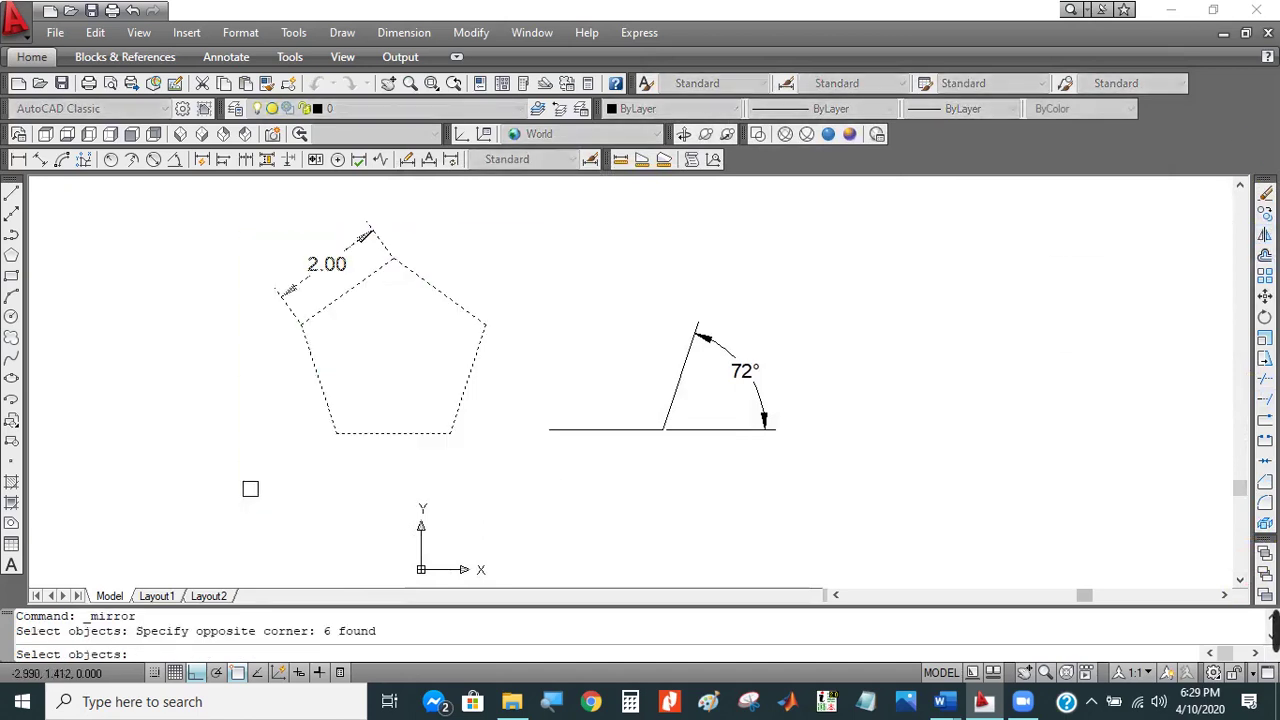
{"action": "key", "text": "Return"}
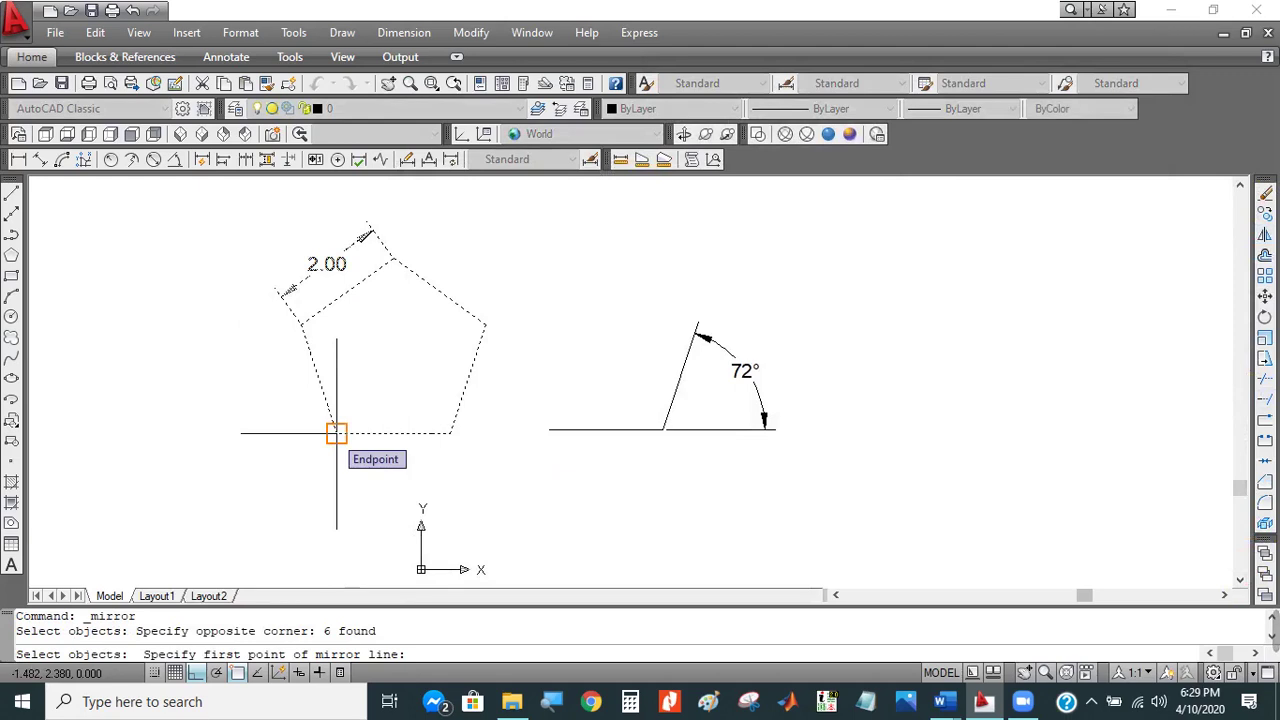
{"action": "left_click", "coordinate": [336, 433]}
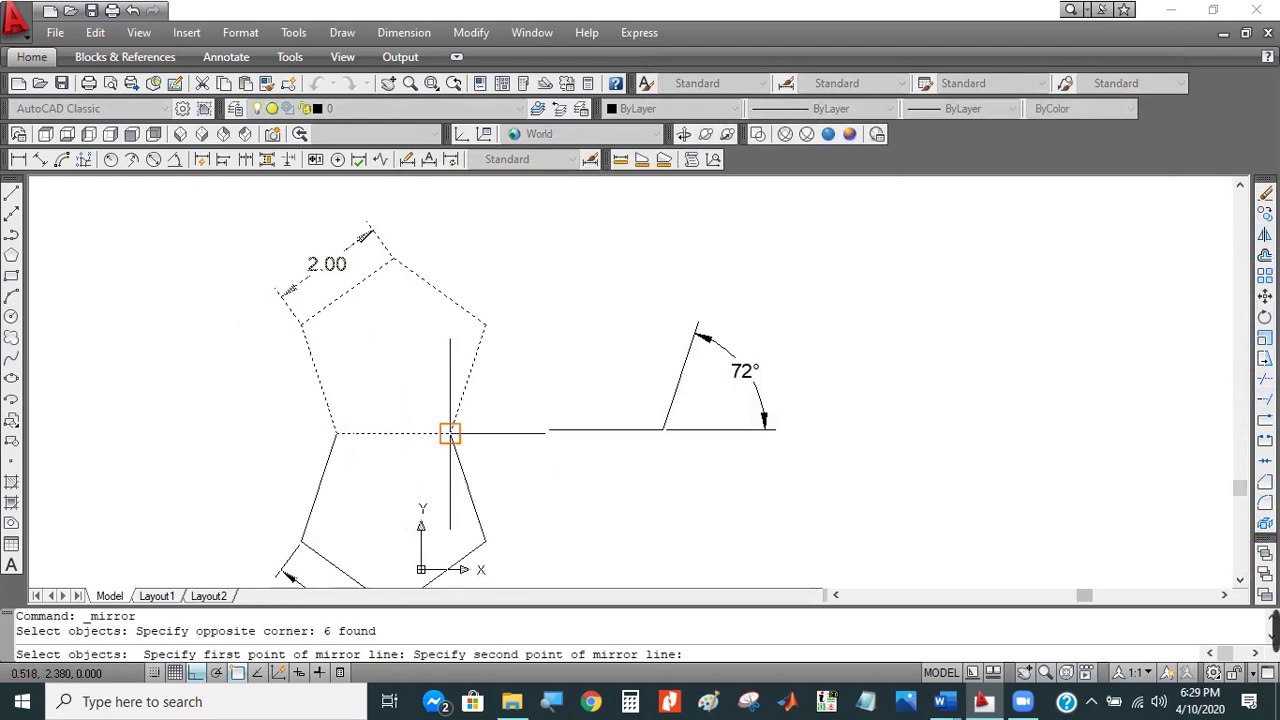
{"action": "left_click", "coordinate": [450, 433]}
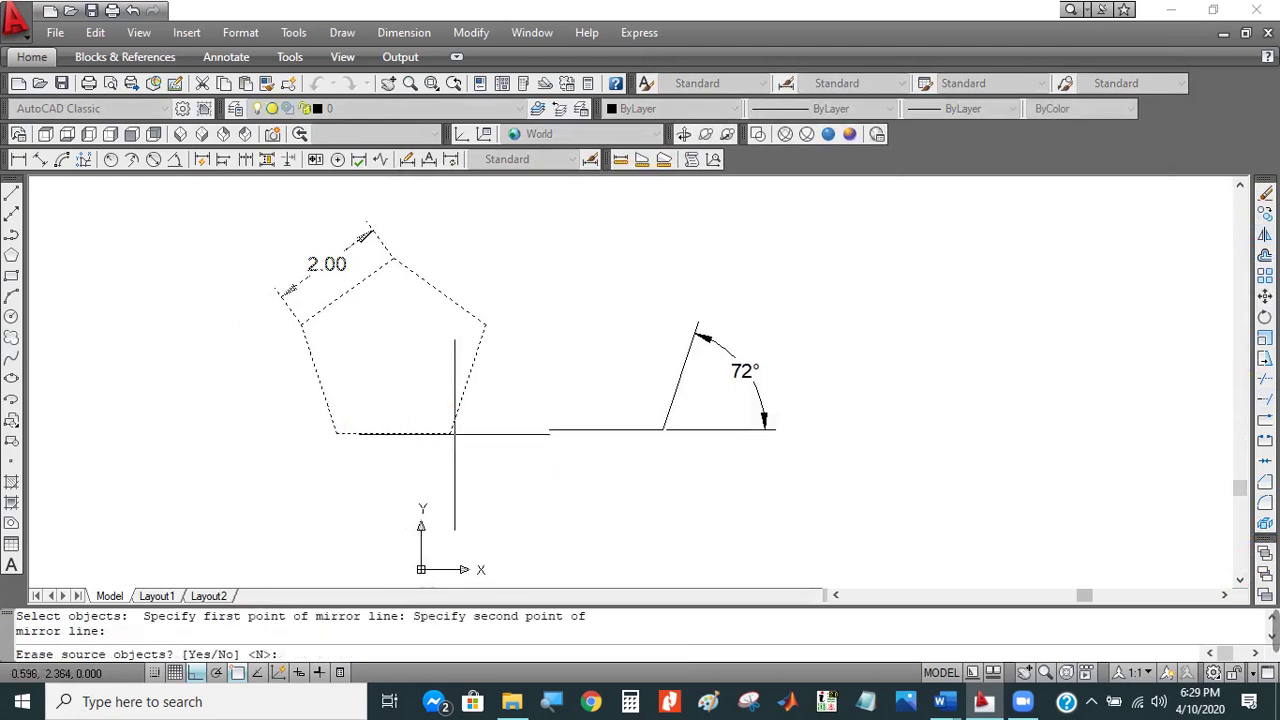
{"action": "key", "text": "Return"}
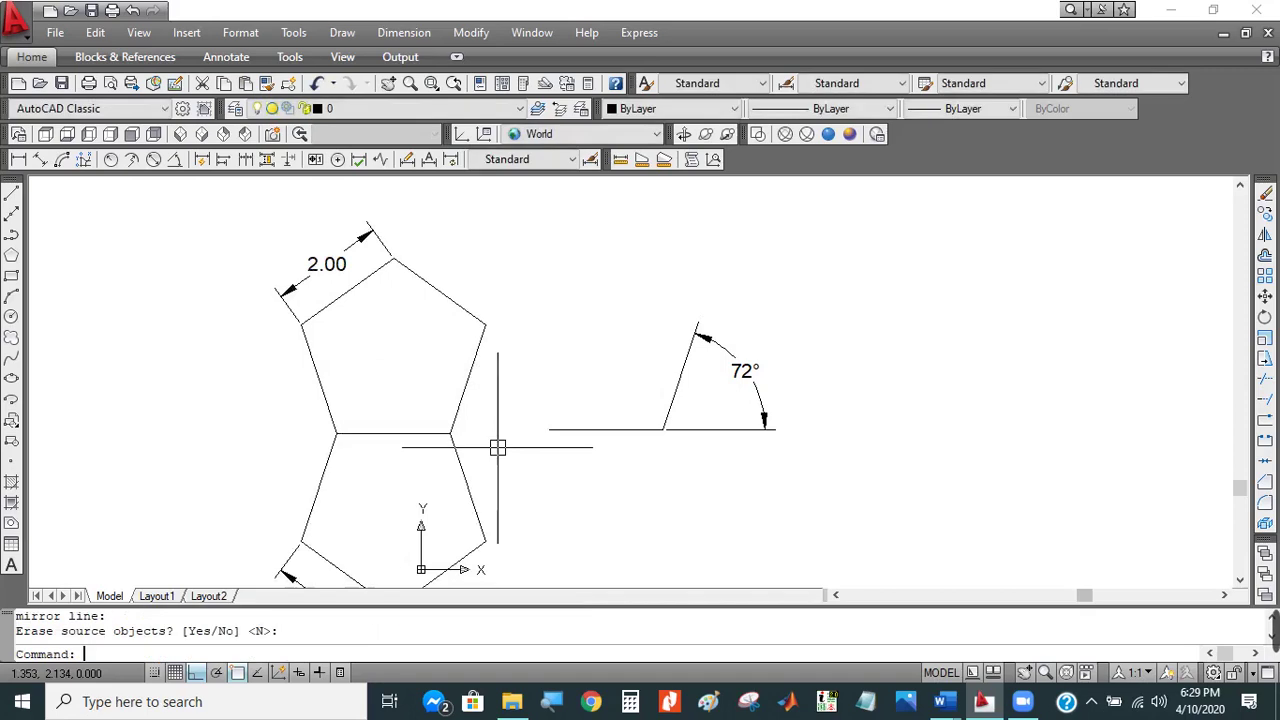
- Zoom to extents to fit both pentagons in view
{"action": "type", "text": "z"}
{"action": "key", "text": "Return"}
{"action": "type", "text": "e"}
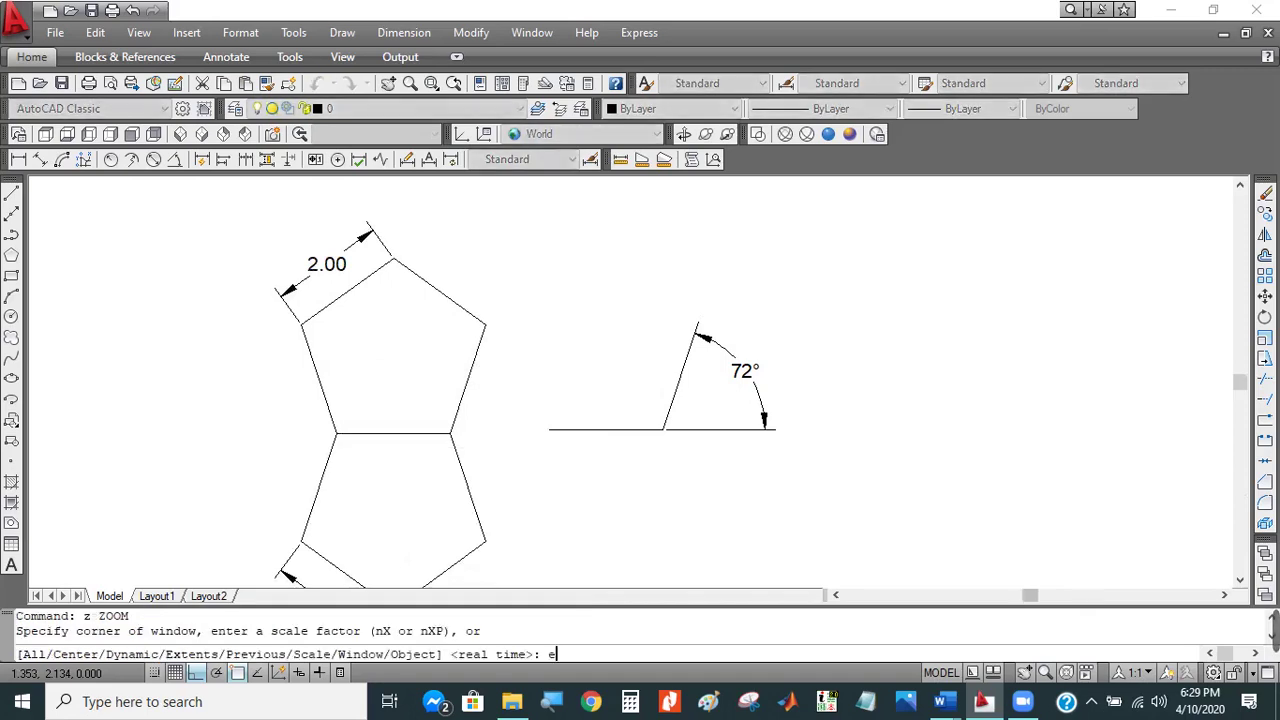
{"action": "key", "text": "Return"}
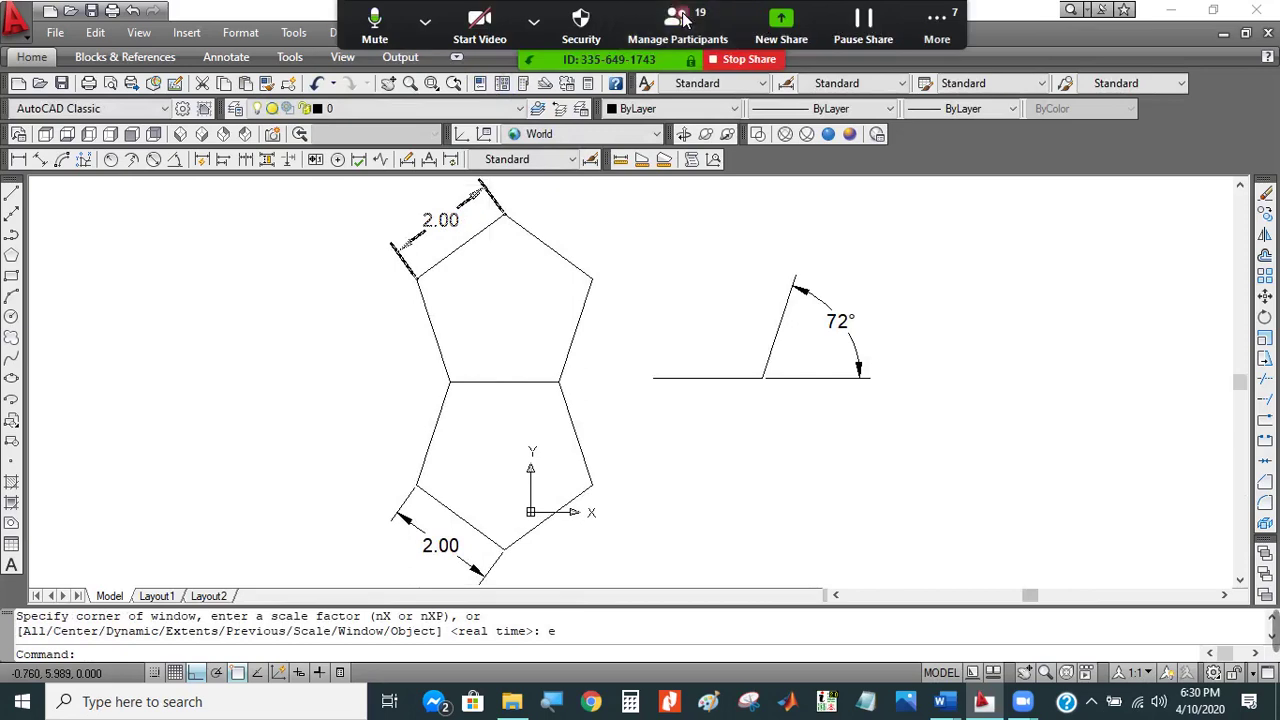
{"action": "left_click", "coordinate": [680, 22]}
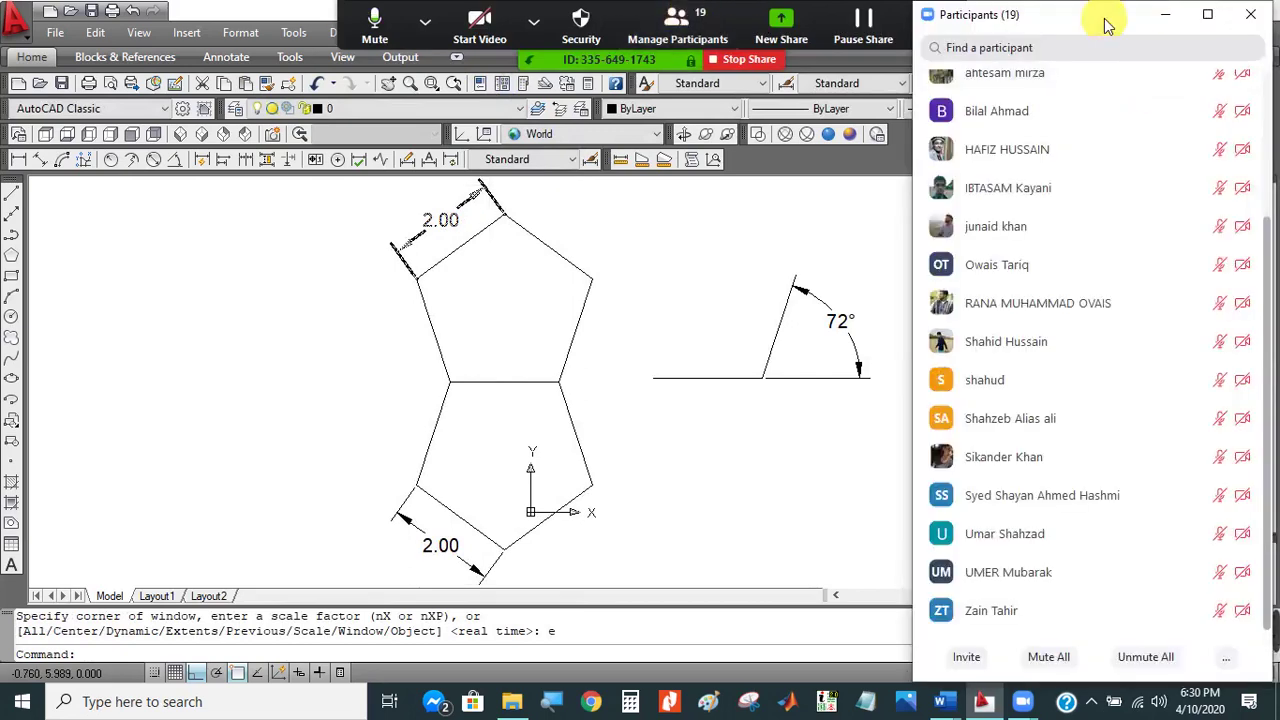
{"action": "mouse_move", "coordinate": [1090, 341]}
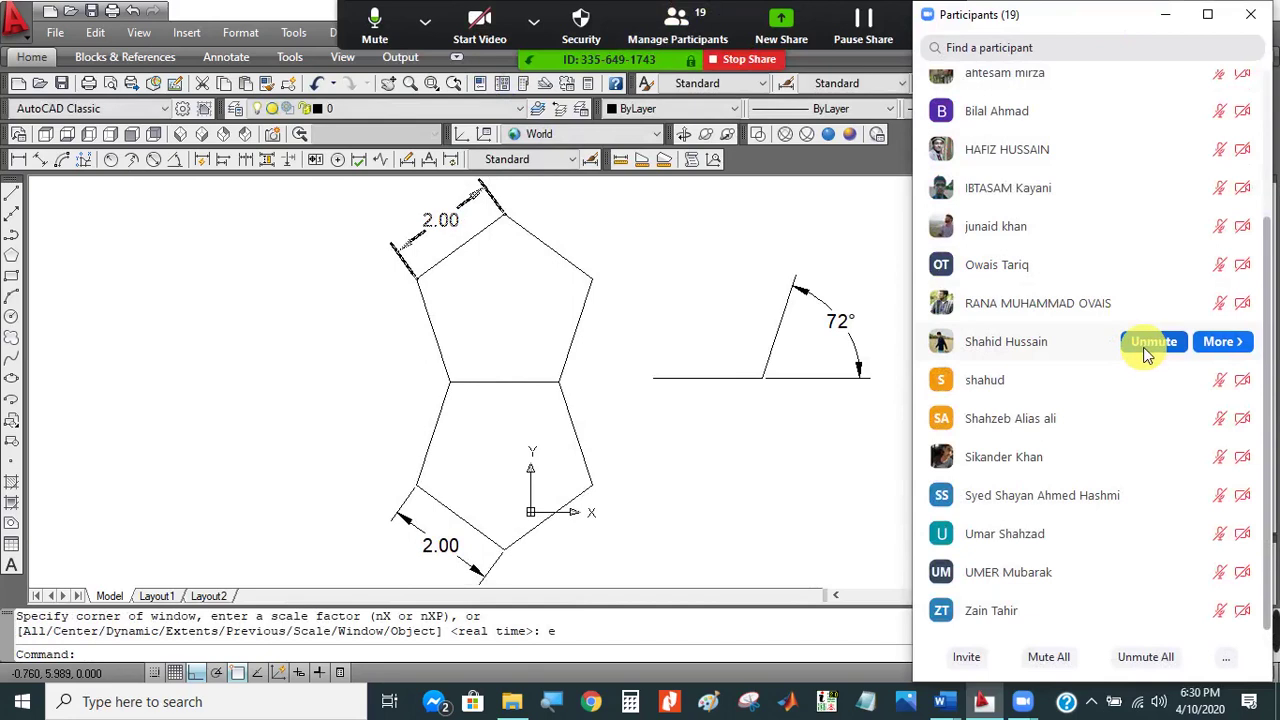
{"action": "scroll", "coordinate": [1147, 352], "scroll_direction": "up", "scroll_amount": 3}
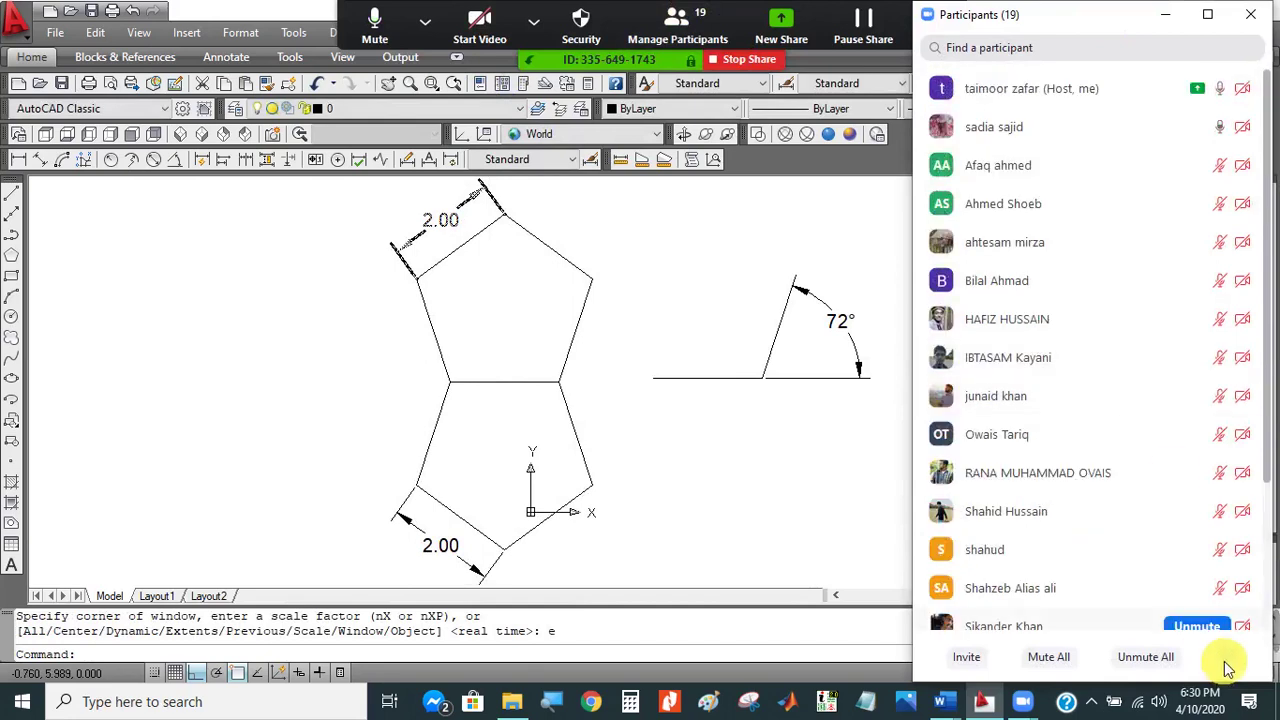
{"action": "left_click", "coordinate": [1225, 658]}
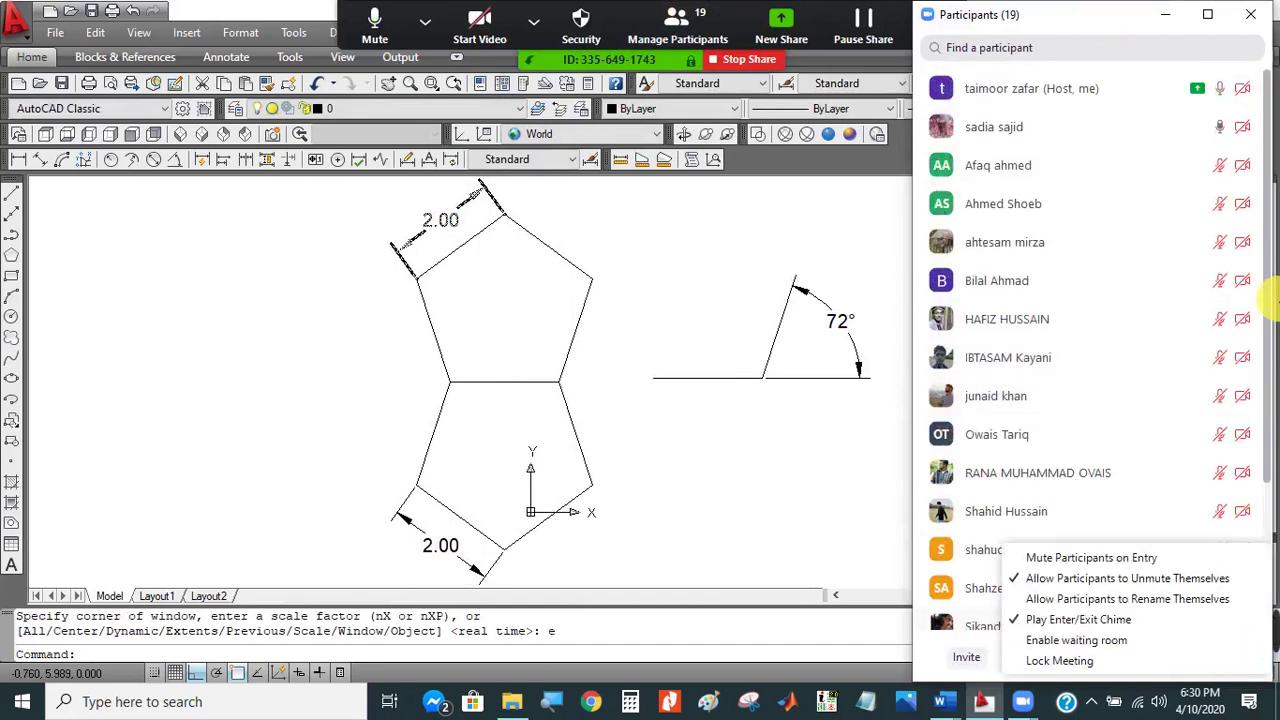
{"action": "left_click", "coordinate": [1268, 306]}
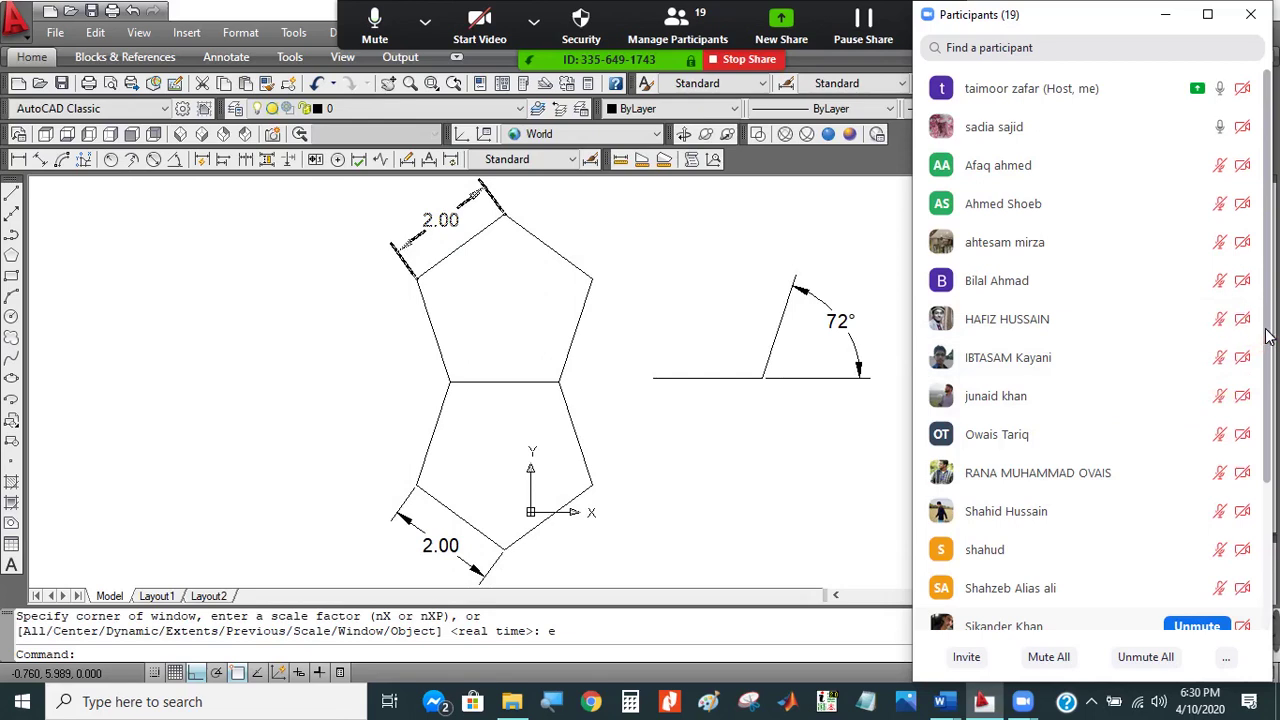
{"action": "left_click", "coordinate": [1268, 333]}
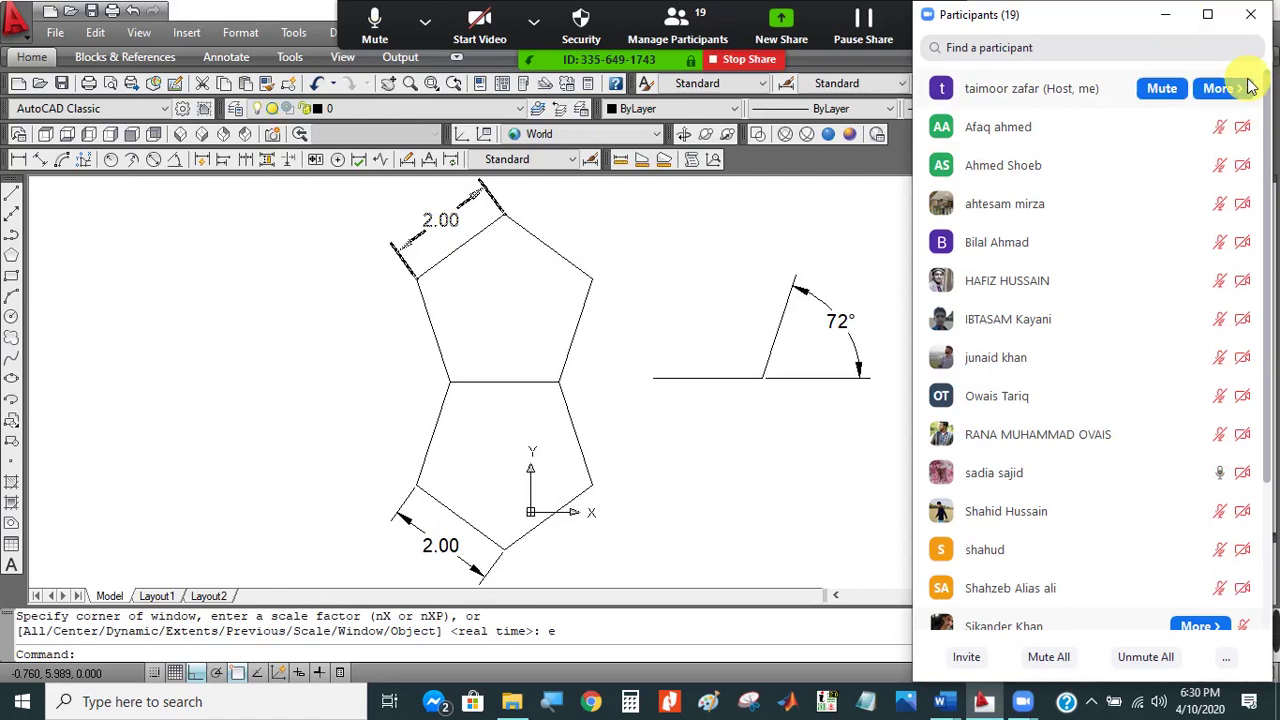
{"action": "left_click", "coordinate": [1160, 20]}
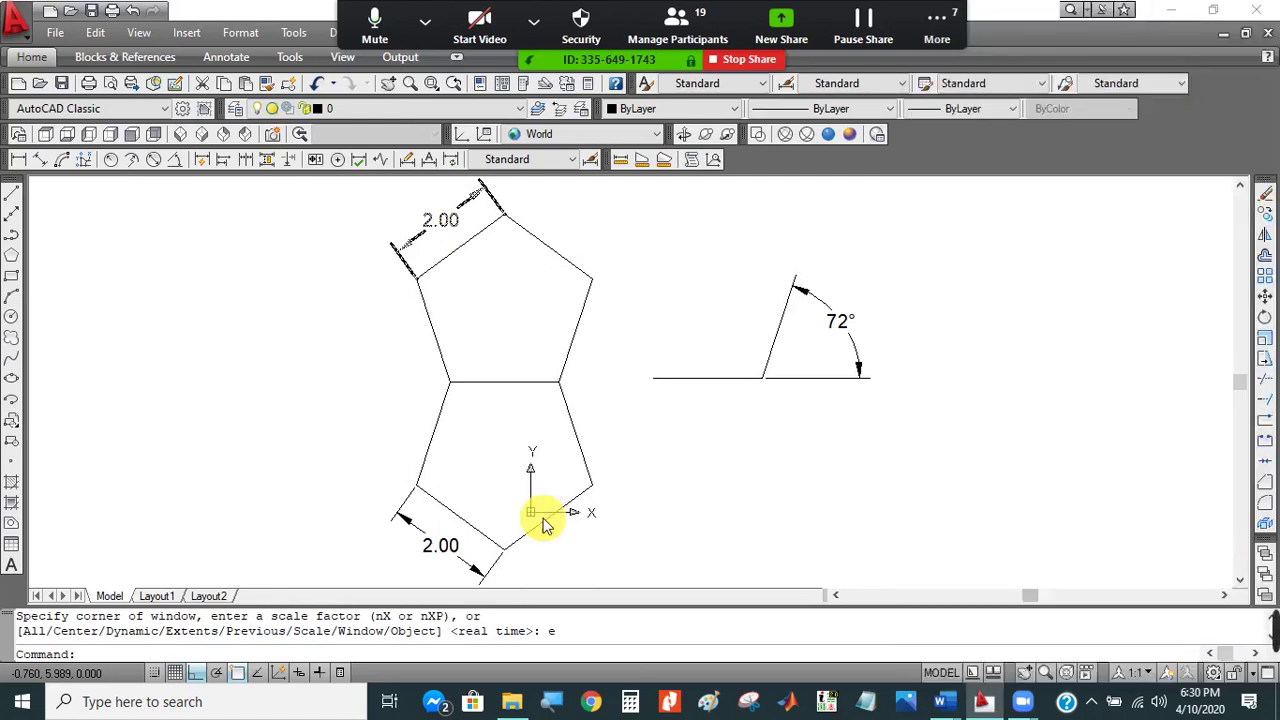
{"action": "mouse_move", "coordinate": [940, 702]}
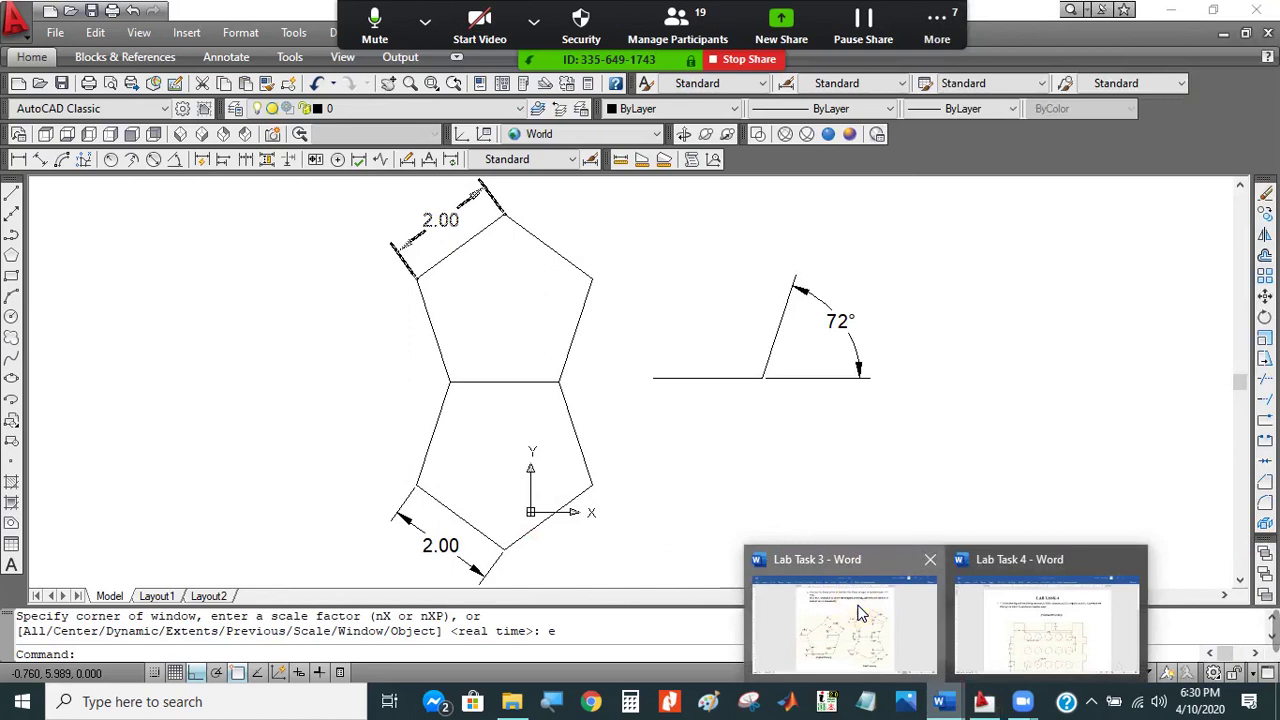
- Scroll the Lab Task 3 document to question 2's R3.0000 circle with eight radial lines
{"action": "left_click", "coordinate": [848, 573]}
{"action": "scroll", "coordinate": [597, 366], "scroll_direction": "down", "scroll_amount": 3}
{"action": "scroll", "coordinate": [600, 352], "scroll_direction": "down", "scroll_amount": 3}
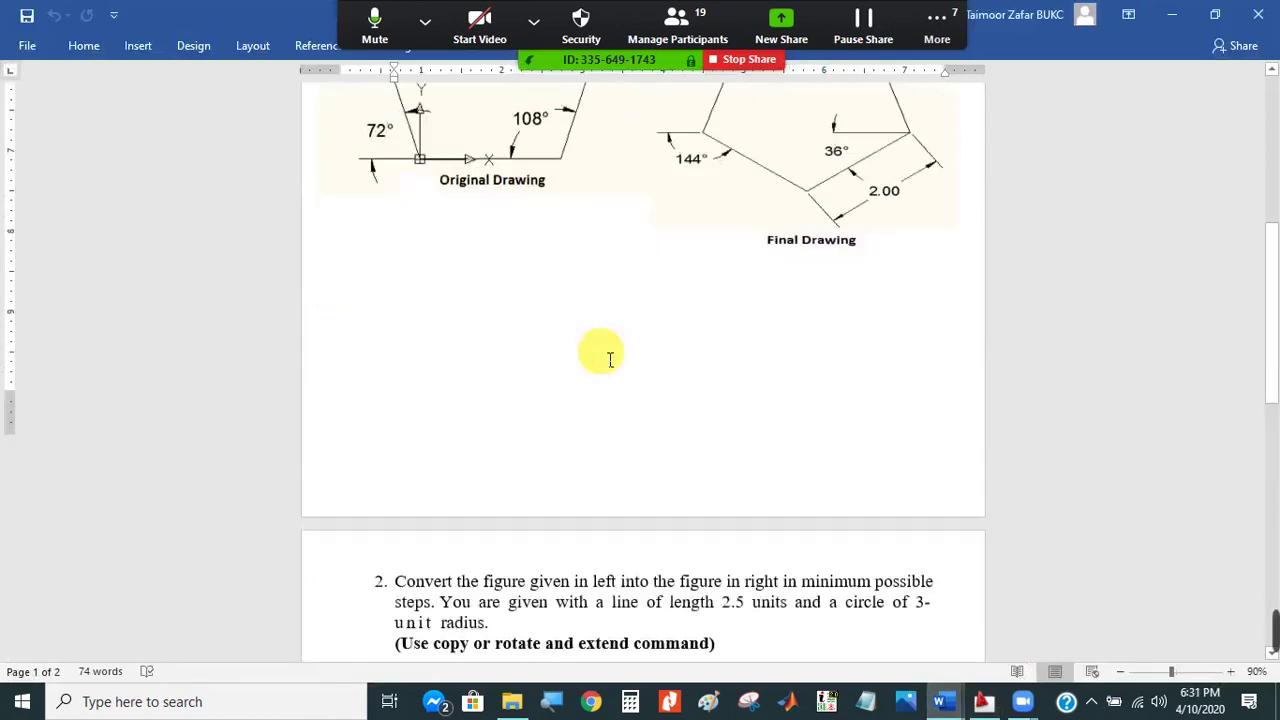
{"action": "scroll", "coordinate": [600, 355], "scroll_direction": "down", "scroll_amount": 5}
{"action": "scroll", "coordinate": [605, 357], "scroll_direction": "down", "scroll_amount": 1}
{"action": "scroll", "coordinate": [610, 380], "scroll_direction": "down", "scroll_amount": 3}
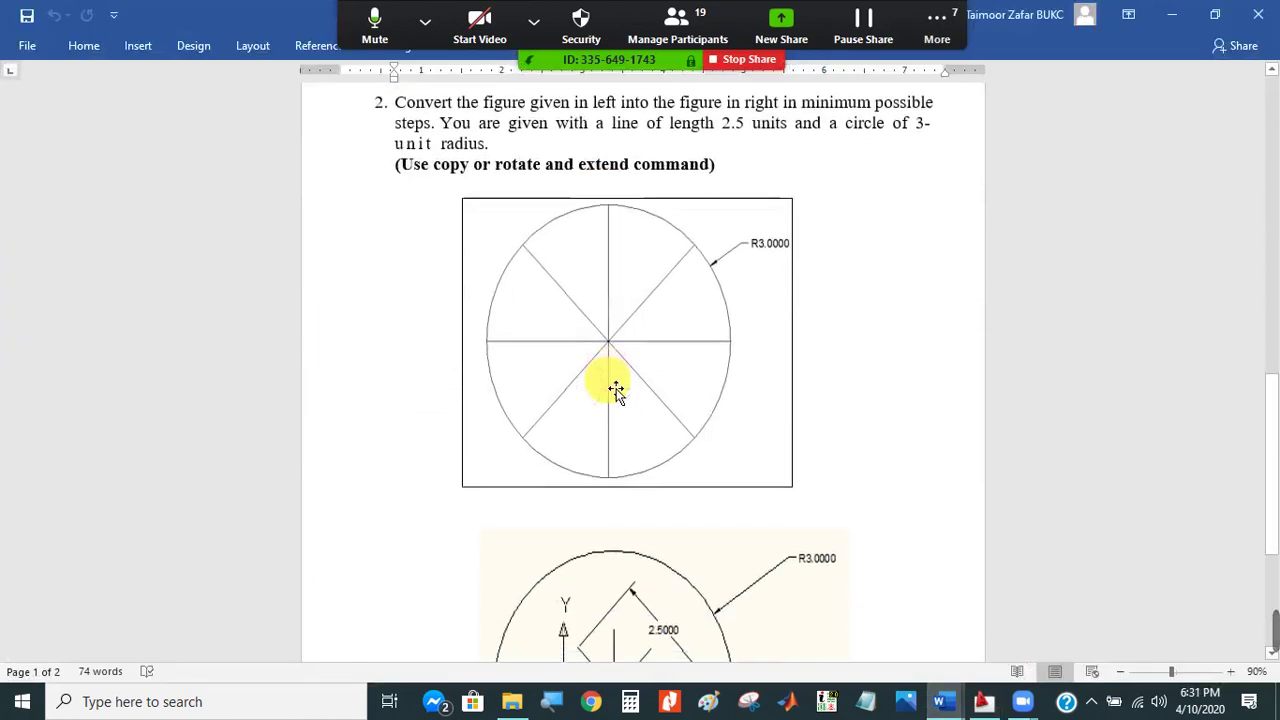
{"action": "scroll", "coordinate": [615, 360], "scroll_direction": "down", "scroll_amount": 1}
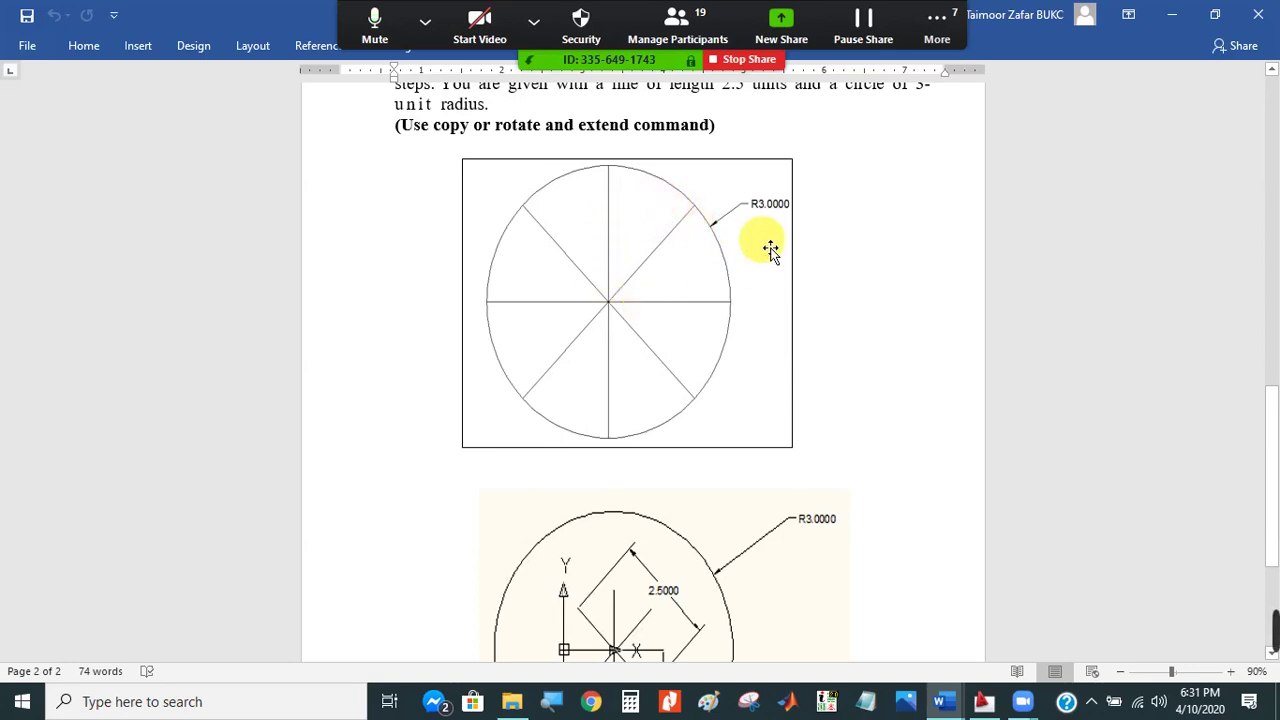
{"action": "left_click", "coordinate": [680, 30]}
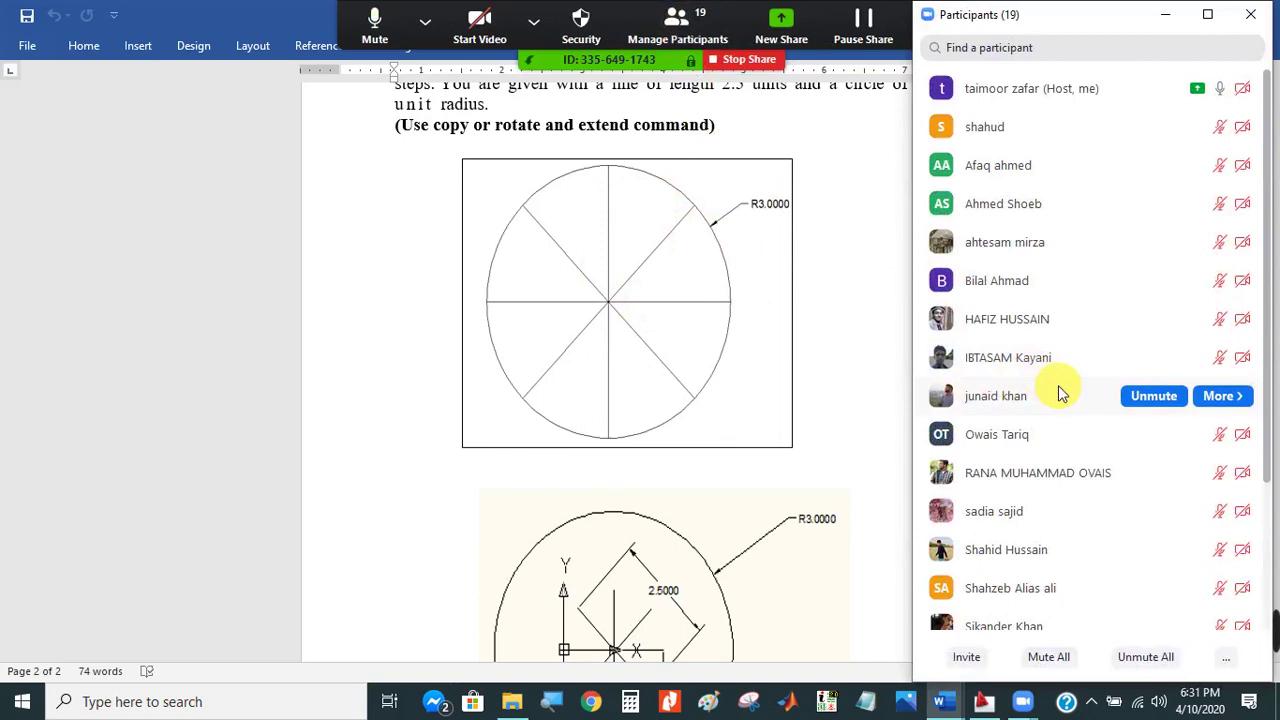
{"action": "mouse_move", "coordinate": [1040, 127]}
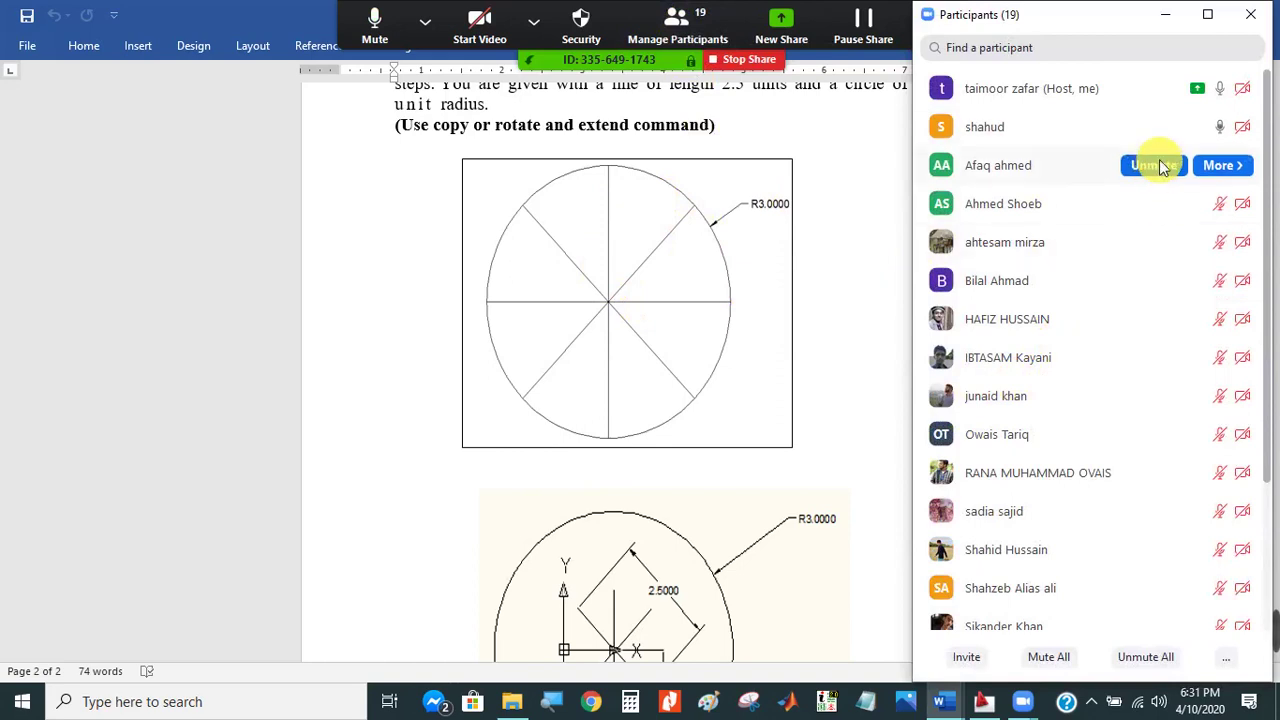
{"action": "left_click", "coordinate": [1158, 137]}
{"action": "left_click", "coordinate": [1160, 130]}
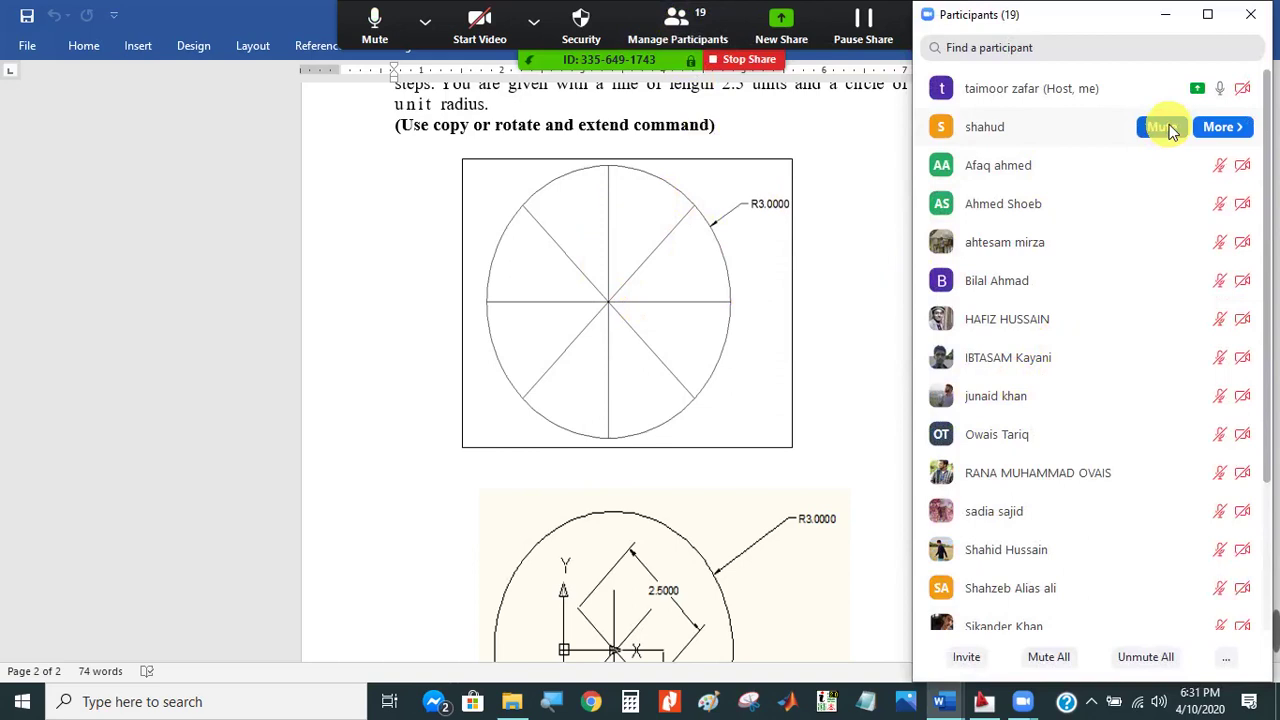
{"action": "left_click", "coordinate": [1170, 133]}
{"action": "left_click", "coordinate": [1165, 128]}
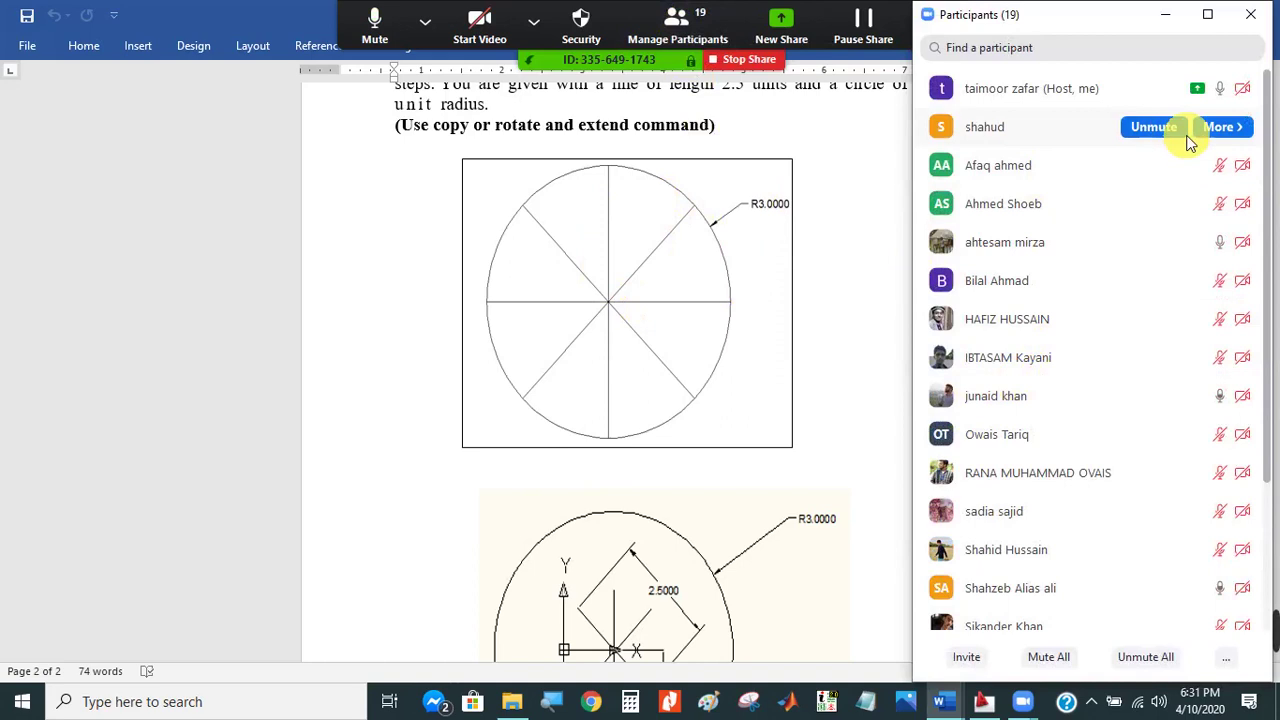
{"action": "left_click", "coordinate": [1230, 130]}
{"action": "left_click", "coordinate": [1197, 243]}
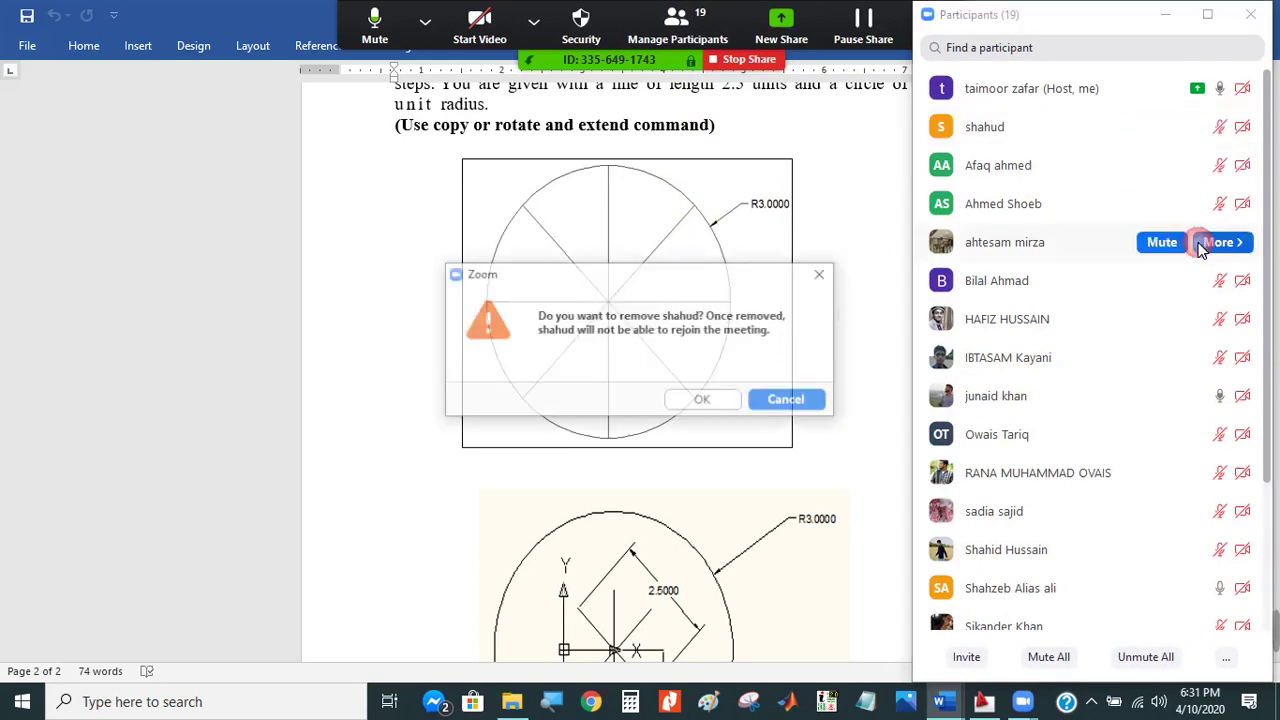
{"action": "left_click", "coordinate": [686, 401]}
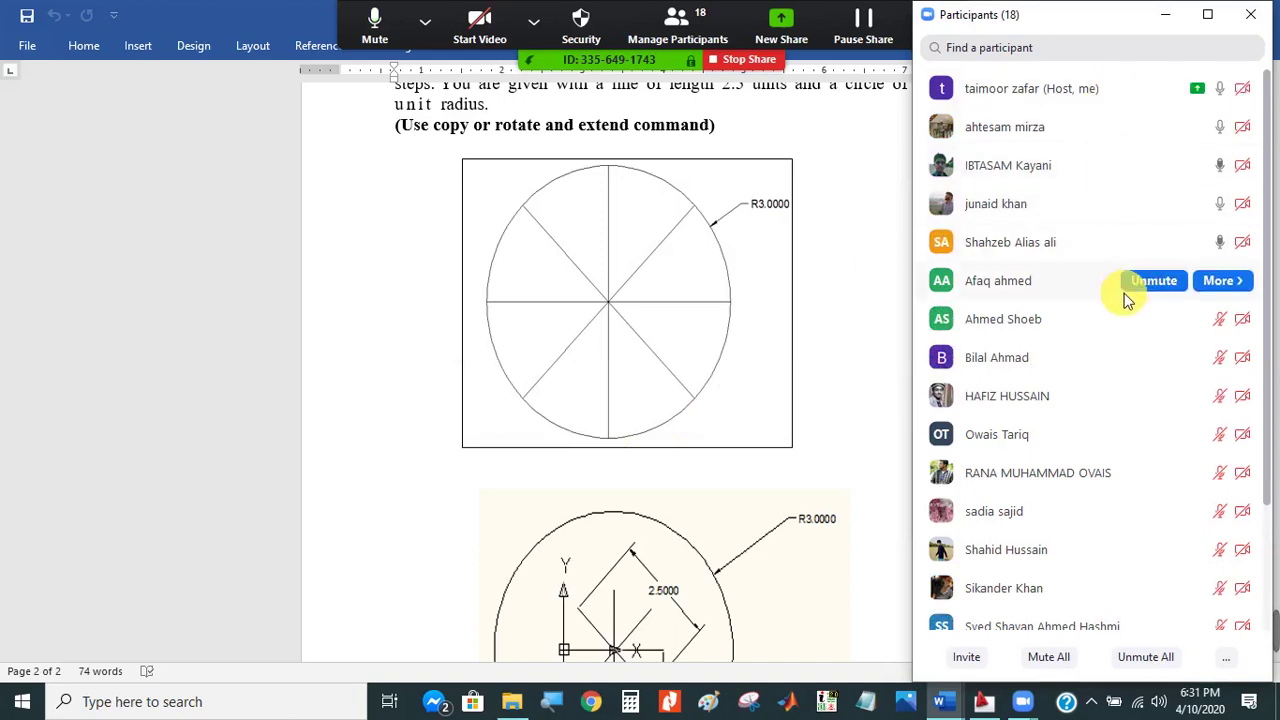
{"action": "scroll", "coordinate": [1124, 300], "scroll_direction": "down", "scroll_amount": 3}
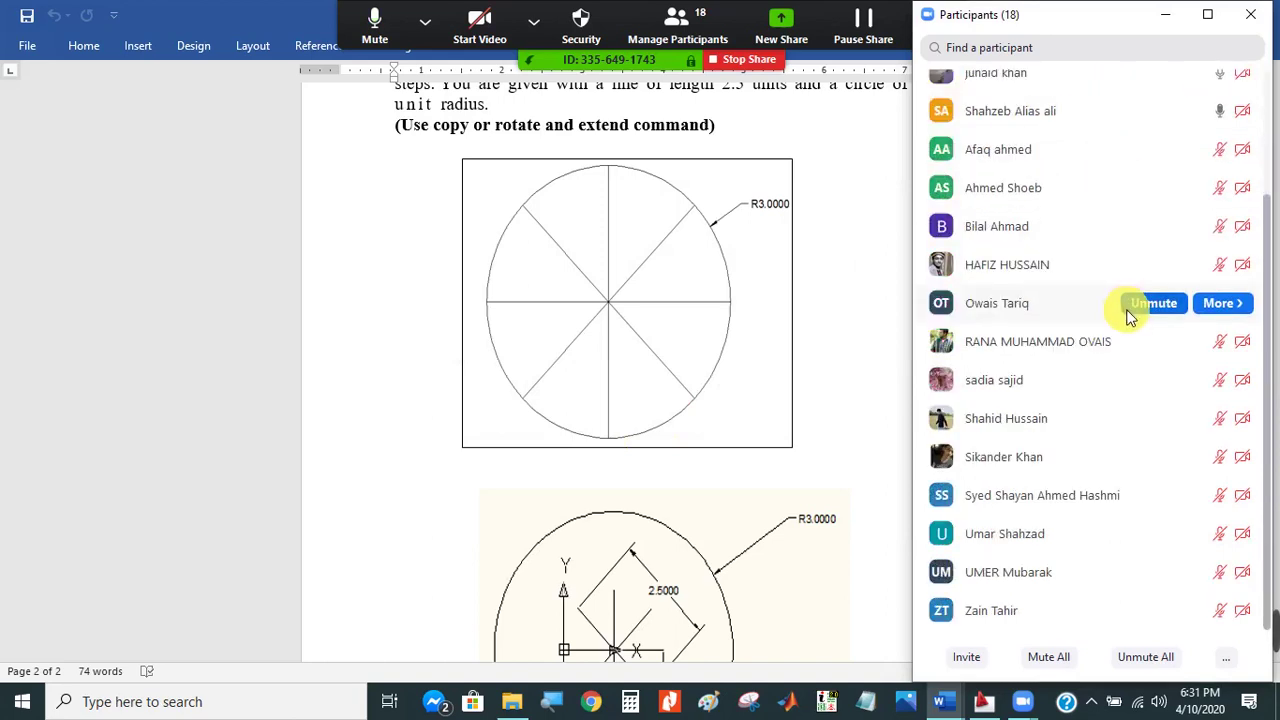
{"action": "scroll", "coordinate": [1117, 335], "scroll_direction": "up", "scroll_amount": 3}
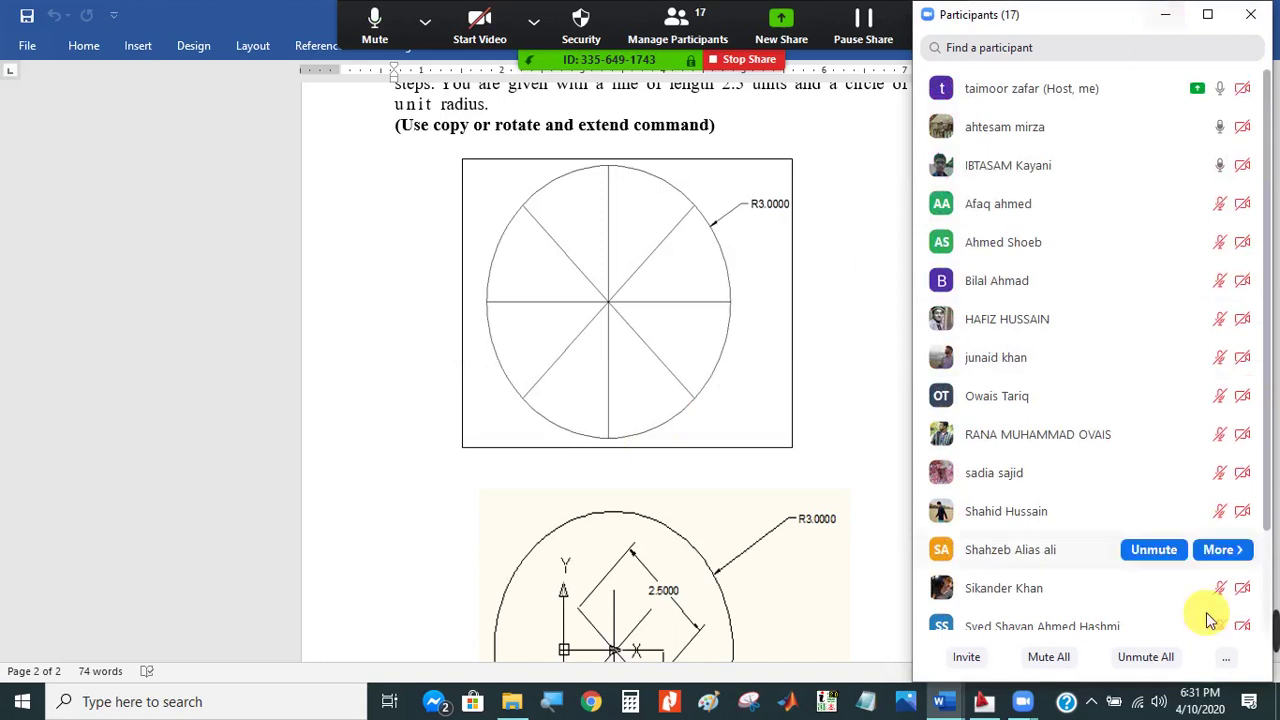
- Lock the Zoom meeting from the participant options and dismiss the time-limit warning
{"action": "left_click", "coordinate": [1231, 668]}
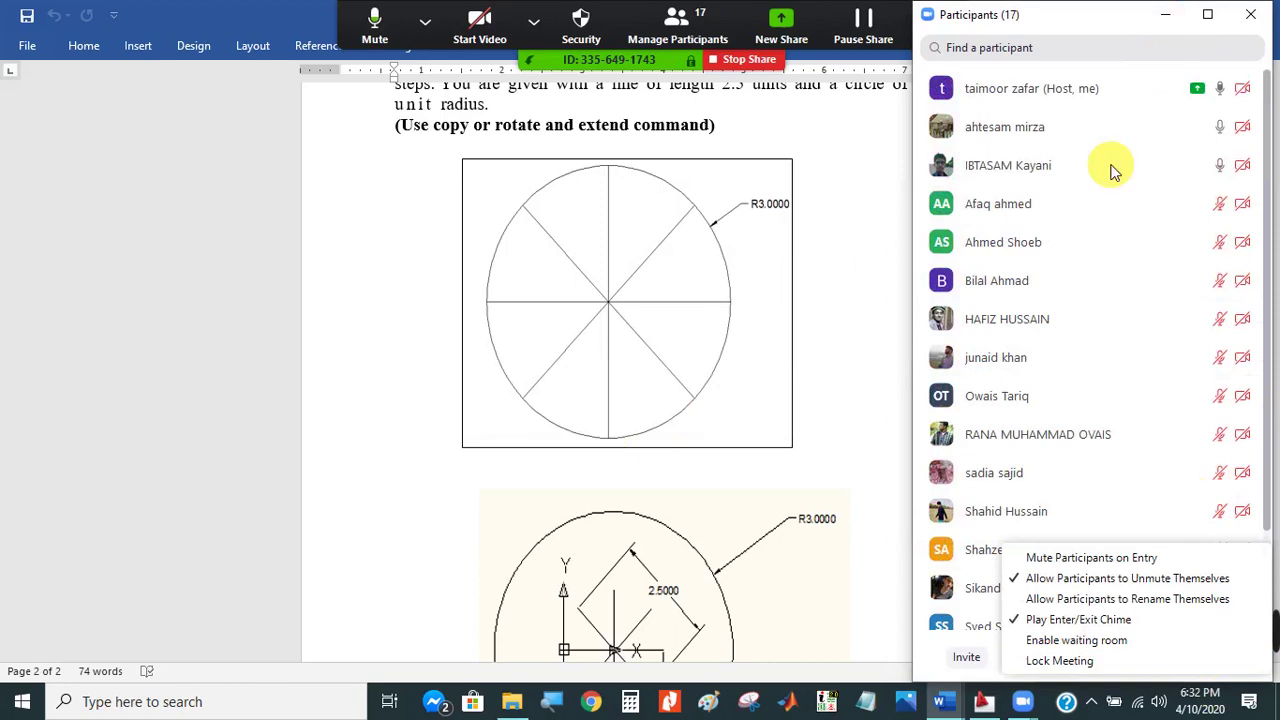
{"action": "left_click", "coordinate": [1100, 18]}
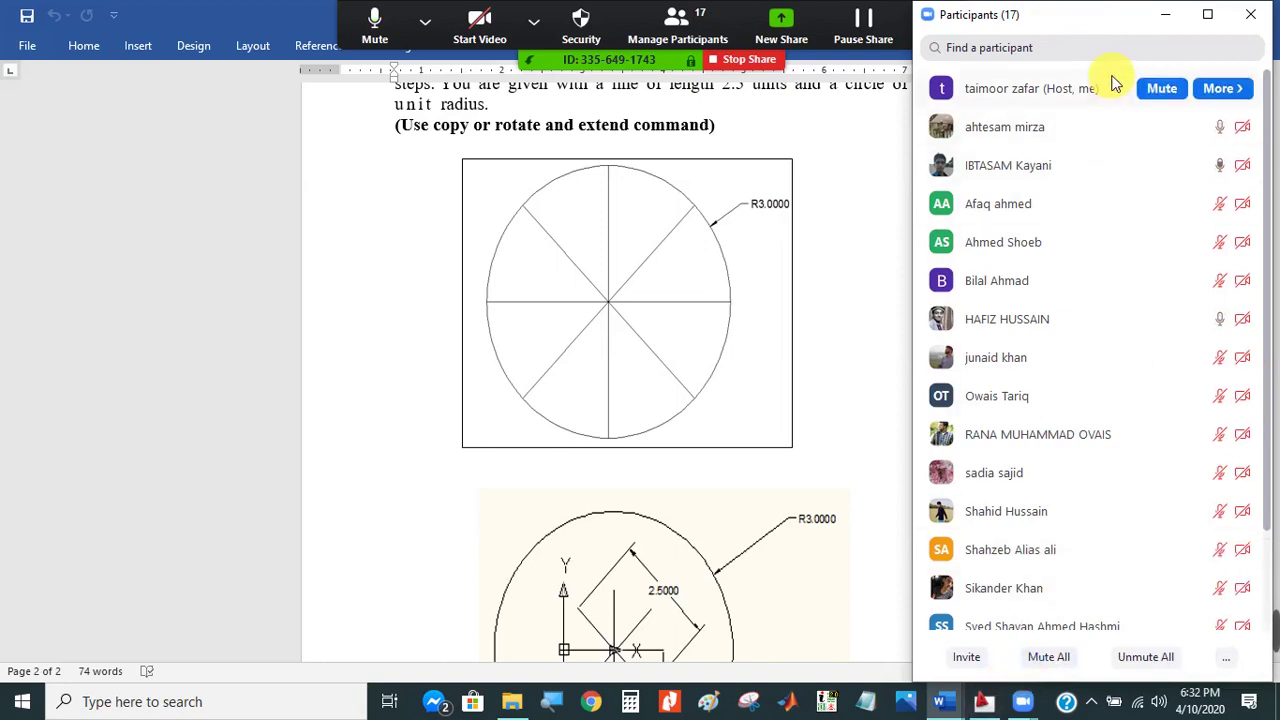
{"action": "left_click", "coordinate": [1229, 660]}
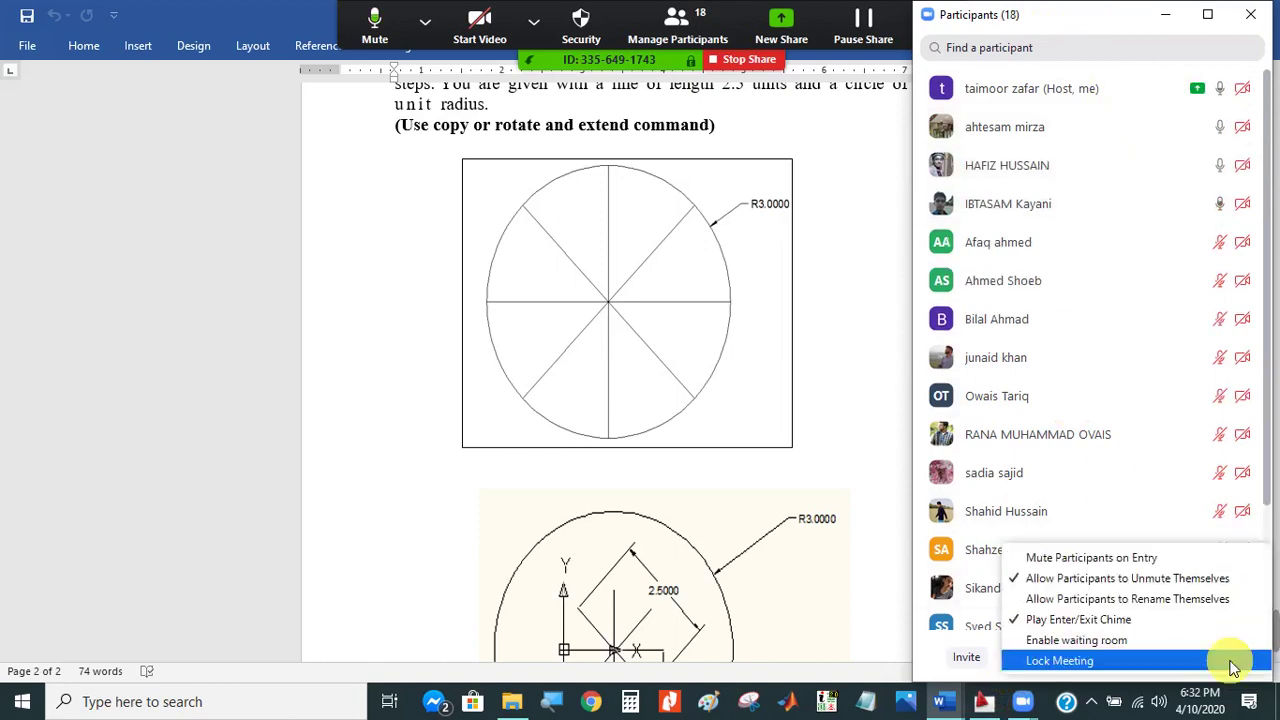
{"action": "left_click", "coordinate": [1154, 660]}
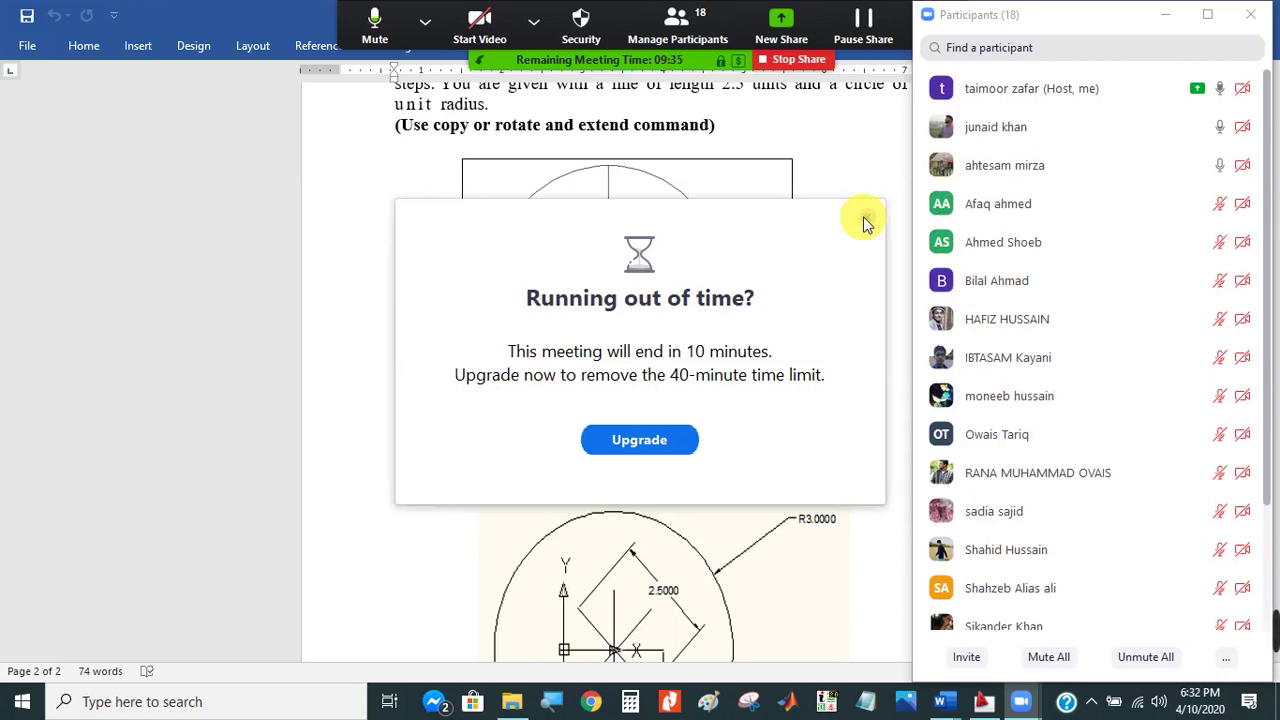
{"action": "left_click", "coordinate": [866, 220]}
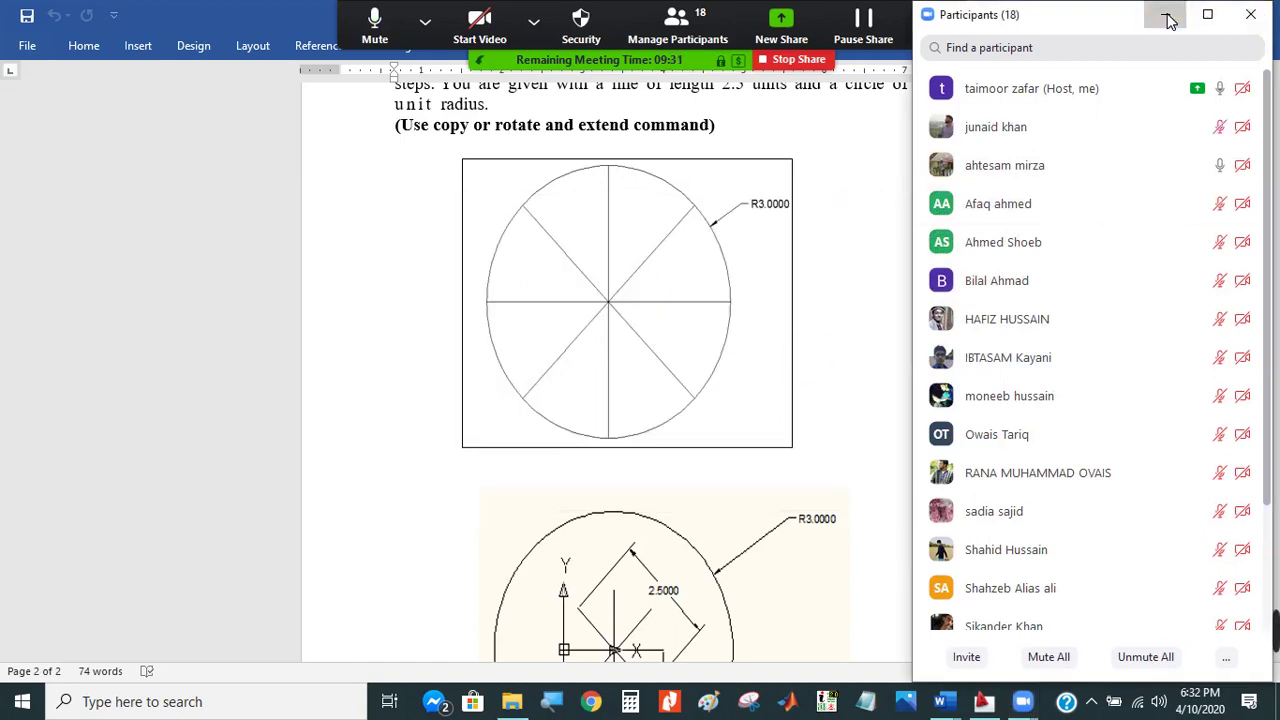
- Hide the Participants window to reveal the Word lab sheet's circle figure
{"action": "left_click", "coordinate": [1227, 658]}
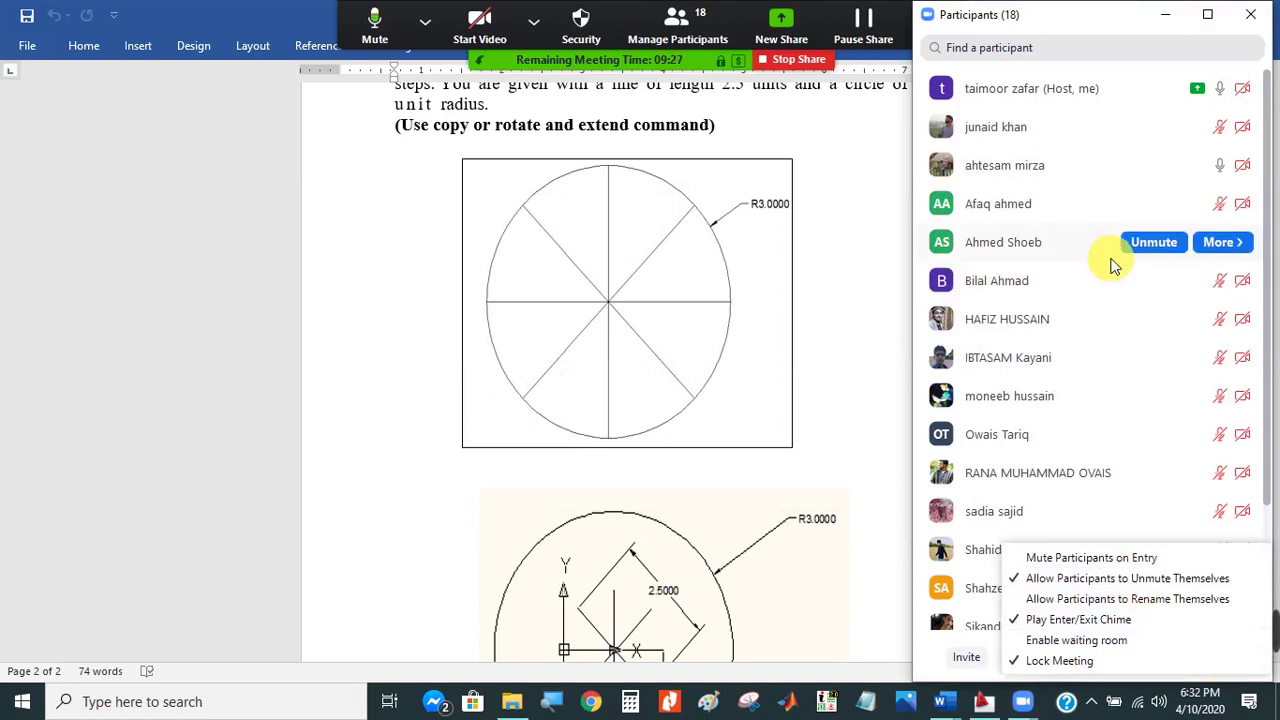
{"action": "left_click", "coordinate": [1135, 22]}
{"action": "left_click", "coordinate": [1167, 15]}
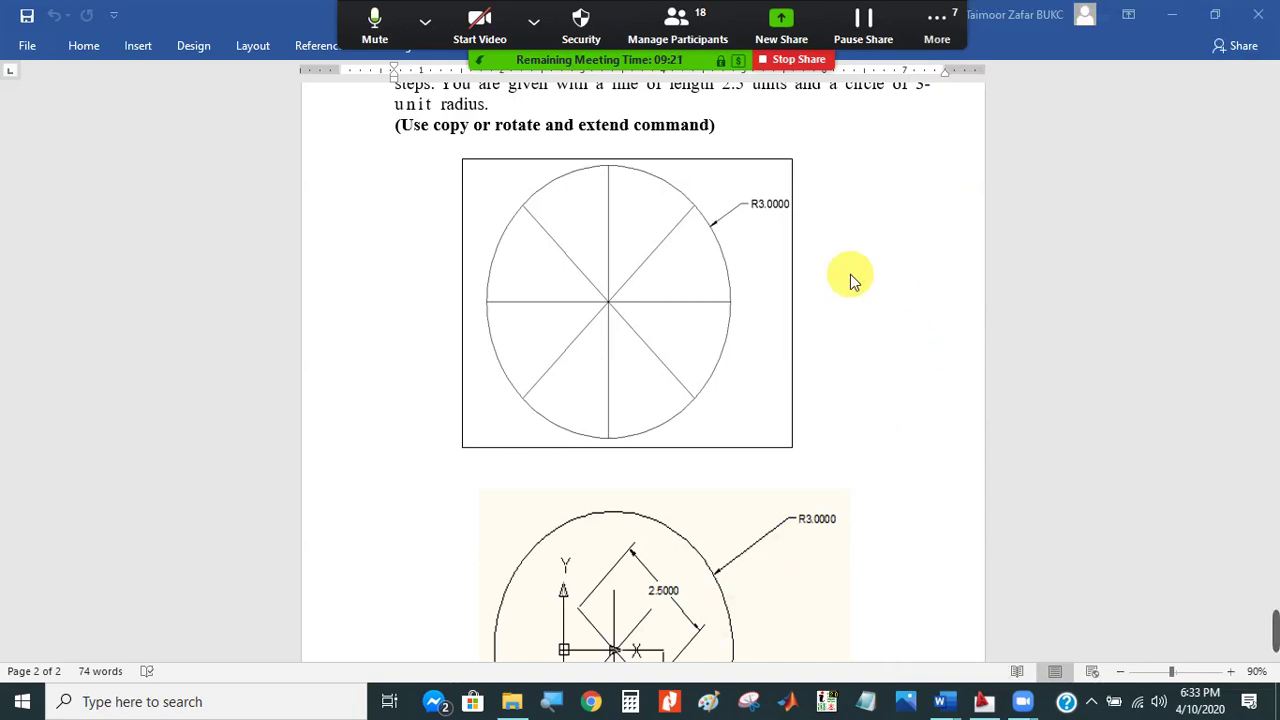
- Review the Original Drawing figure in Word, then switch to the AutoCAD pentagon drawing
{"action": "scroll", "coordinate": [840, 491], "scroll_direction": "down", "scroll_amount": 2}
{"action": "scroll", "coordinate": [840, 491], "scroll_direction": "down", "scroll_amount": 2}
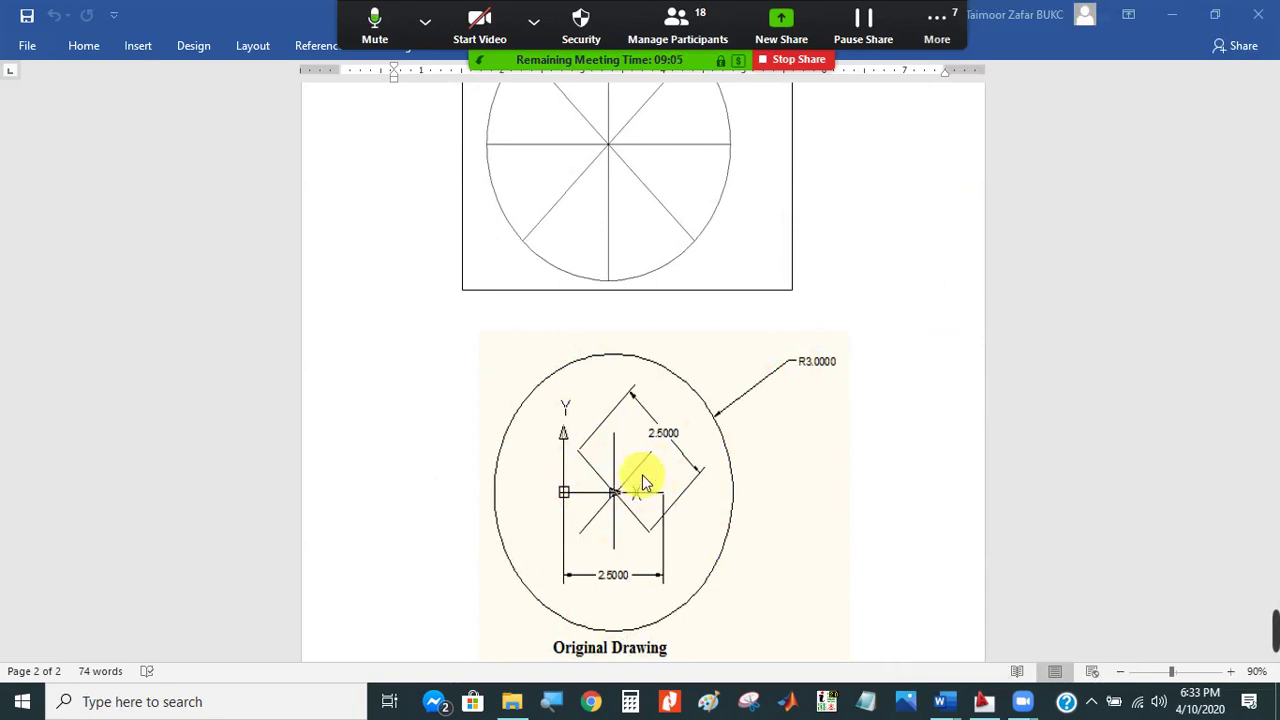
{"action": "scroll", "coordinate": [644, 440], "scroll_direction": "up", "scroll_amount": 1}
{"action": "scroll", "coordinate": [646, 405], "scroll_direction": "up", "scroll_amount": 2}
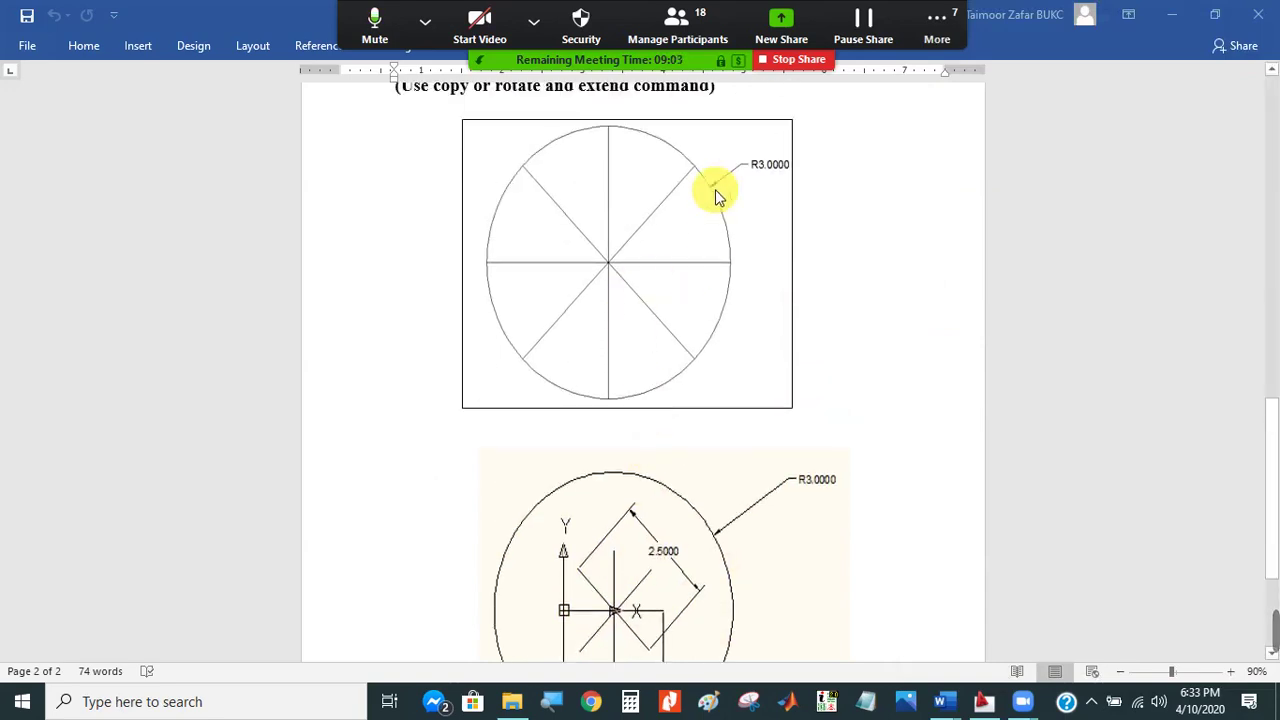
{"action": "scroll", "coordinate": [642, 520], "scroll_direction": "down", "scroll_amount": 3}
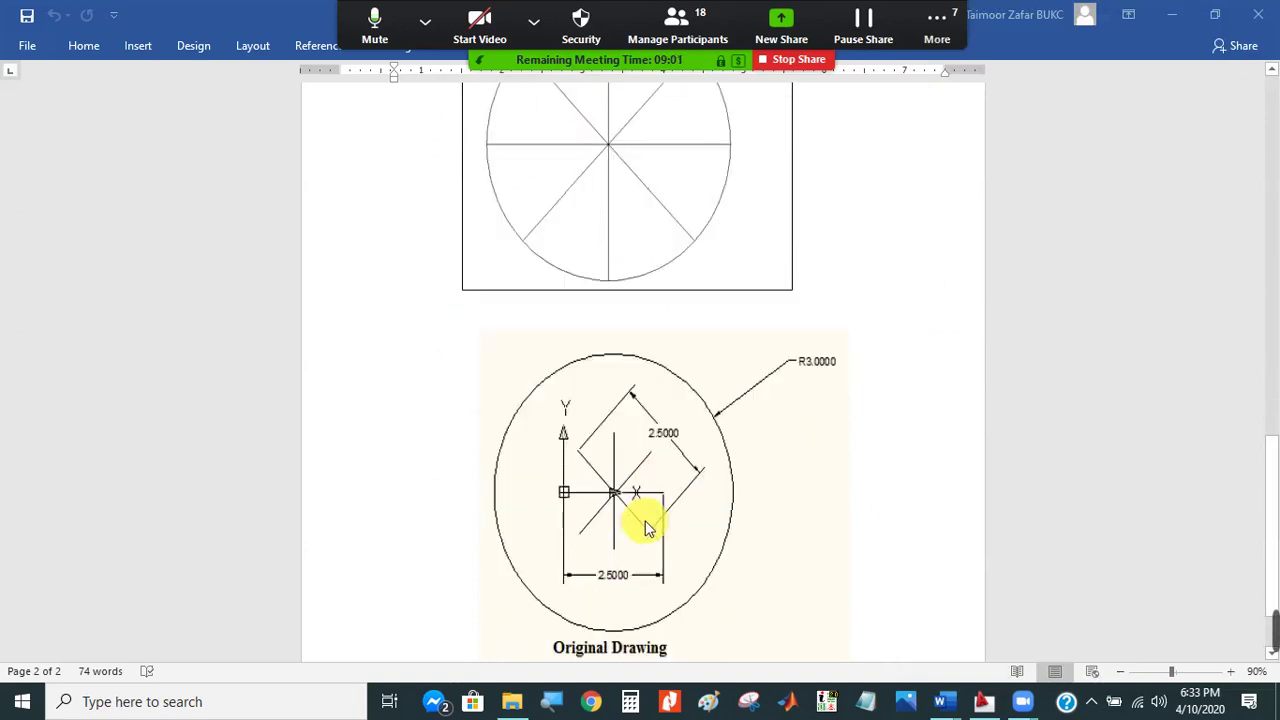
{"action": "left_click", "coordinate": [982, 705]}
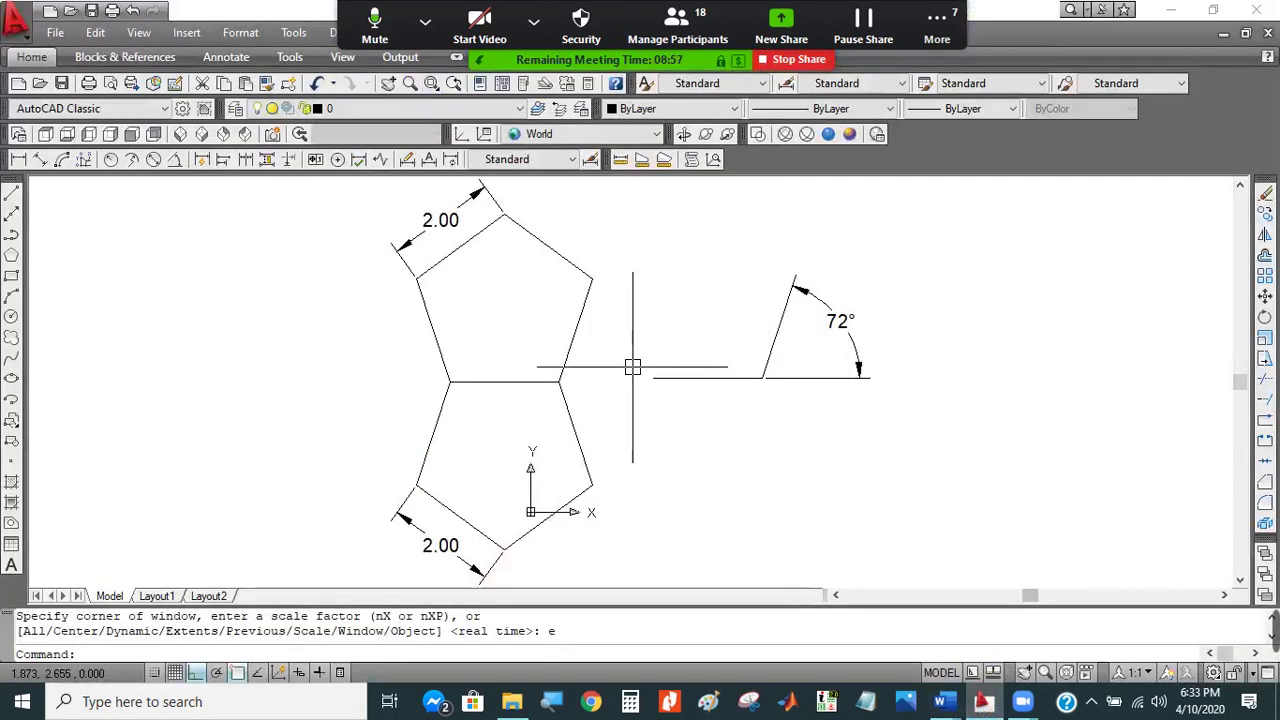
- Erase every object in the drawing with E, ALL
{"action": "type", "text": "e"}
{"action": "key", "text": "Return"}
{"action": "type", "text": "a"}
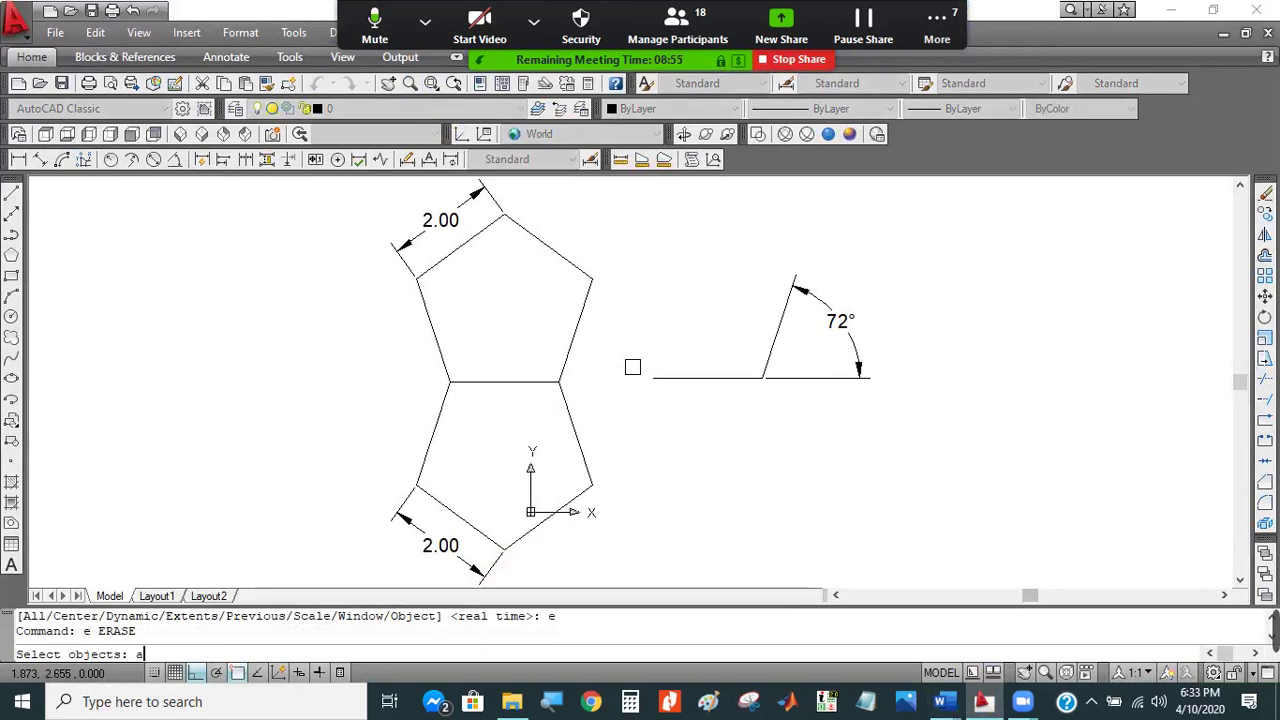
{"action": "type", "text": "ll"}
{"action": "key", "text": "Return"}
{"action": "key", "text": "Return"}
- Draw a circle of radius 3 and zoom to extents
{"action": "type", "text": "c"}
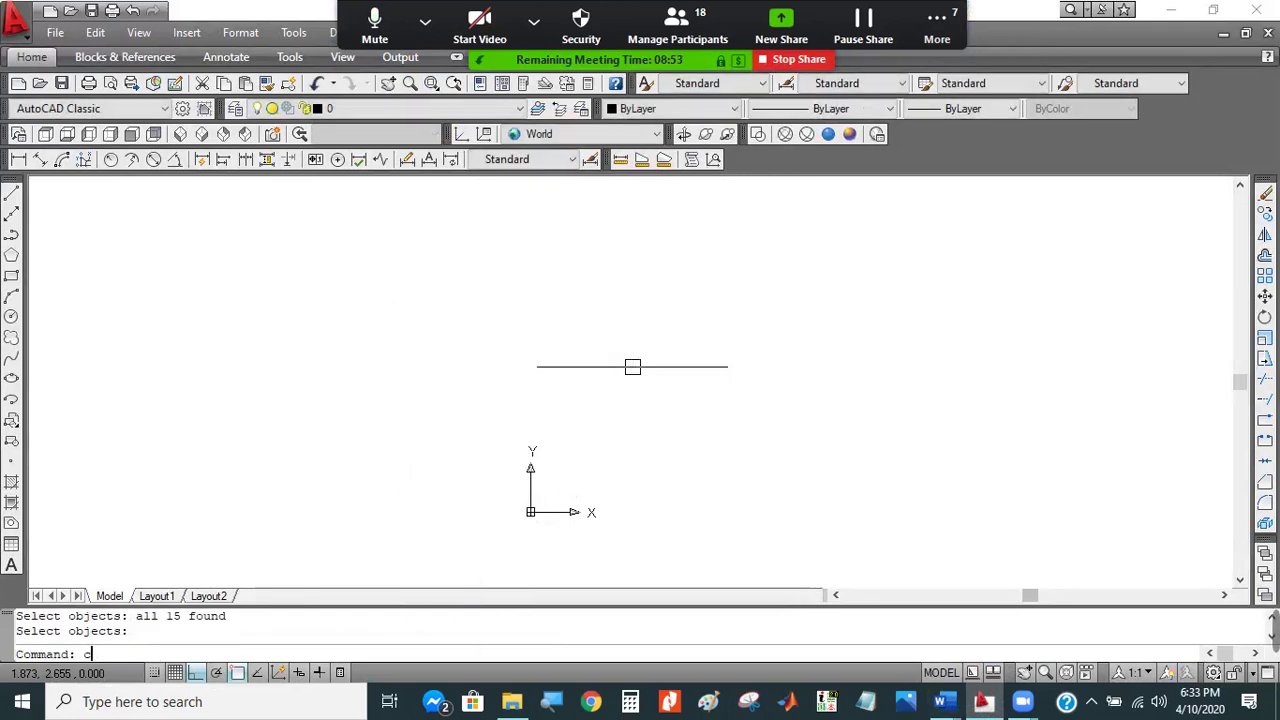
{"action": "key", "text": "Return"}
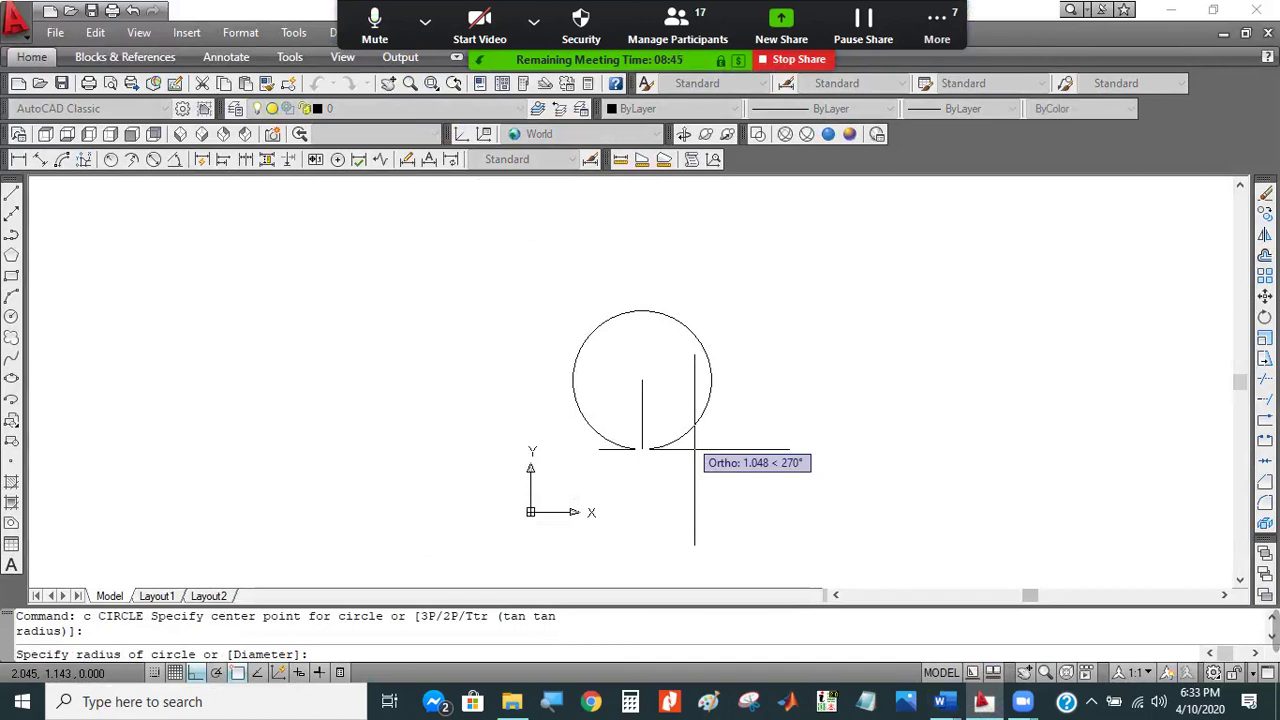
{"action": "type", "text": "3"}
{"action": "key", "text": "Return"}
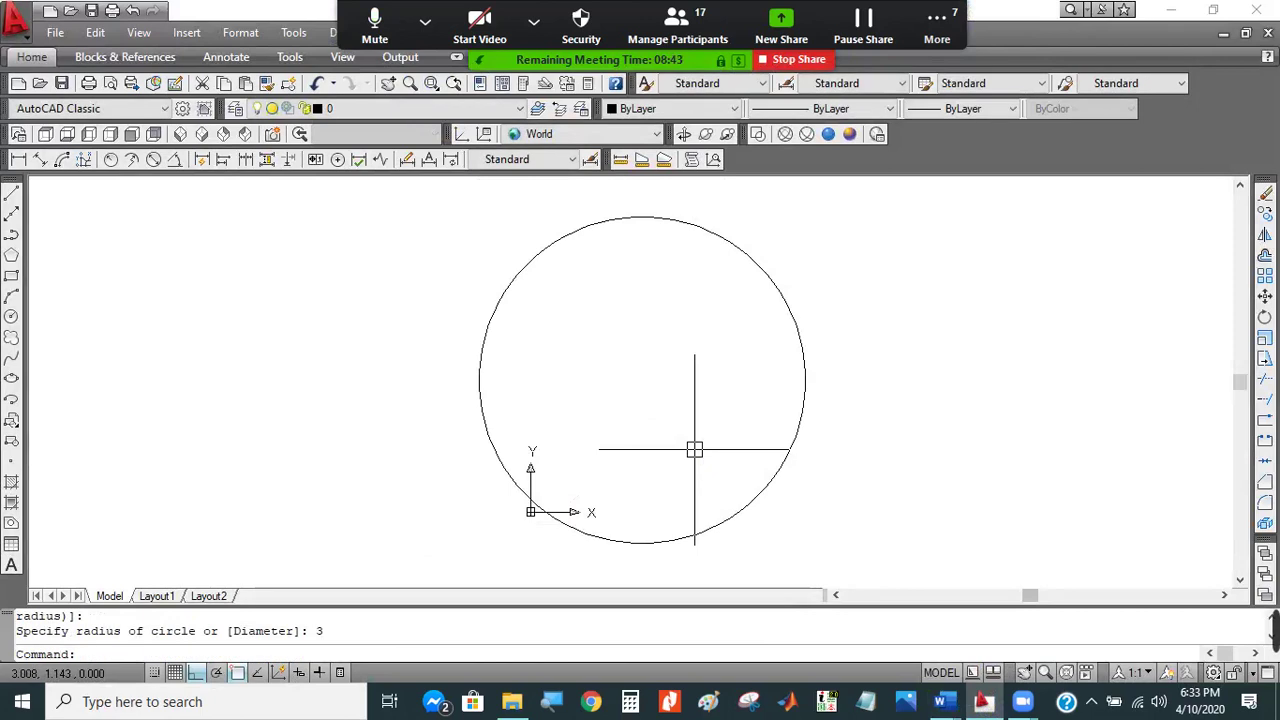
{"action": "type", "text": "z"}
{"action": "key", "text": "Return"}
{"action": "type", "text": "e"}
{"action": "key", "text": "Return"}
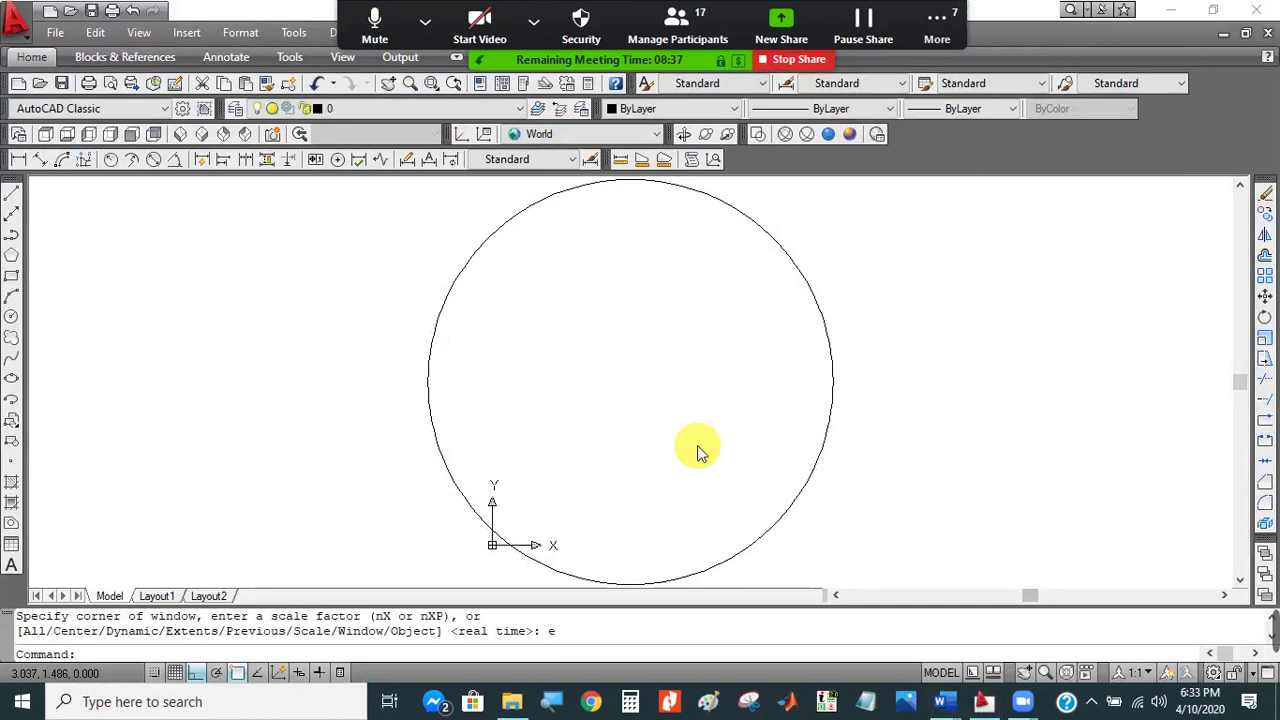
{"action": "key", "text": "alt+Tab"}
{"action": "key", "text": "alt+Tab"}
{"action": "key", "text": "alt+Tab"}
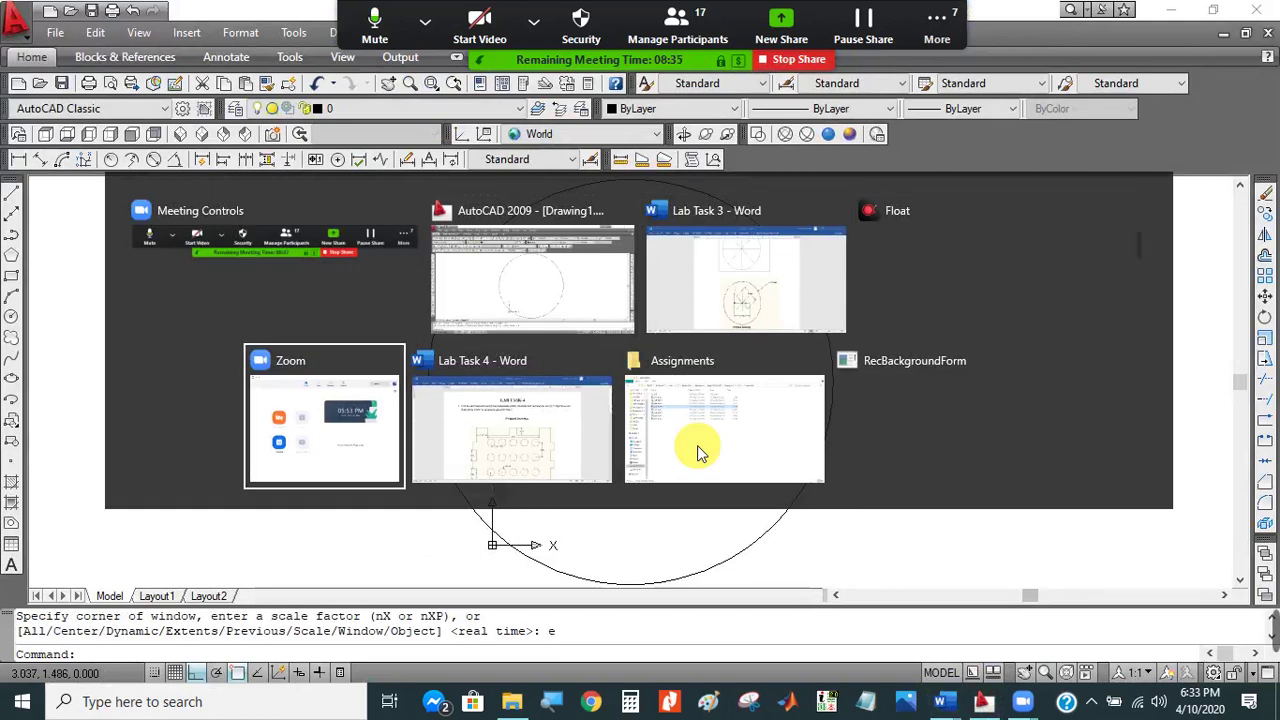
{"action": "key", "text": "alt+Tab"}
{"action": "key", "text": "alt+Tab"}
{"action": "key", "text": "alt+Tab"}
{"action": "key", "text": "alt+Tab"}
{"action": "key", "text": "alt+Tab"}
{"action": "key", "text": "alt+Tab"}
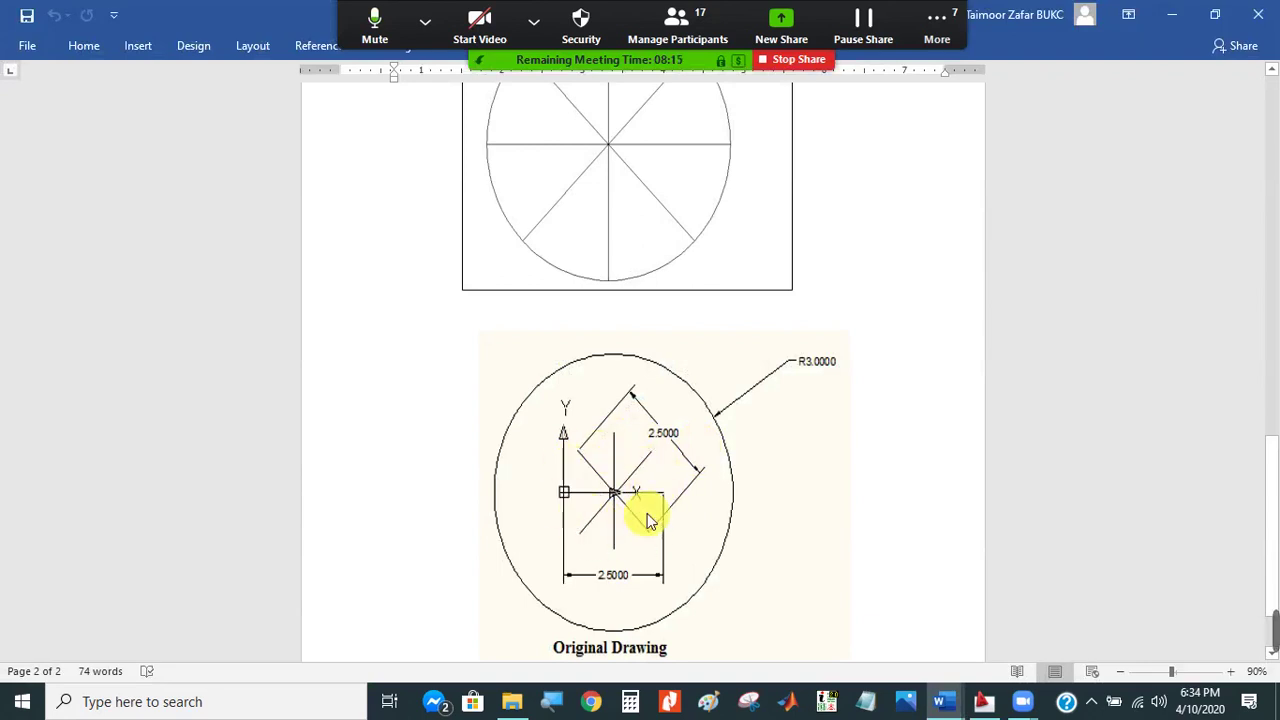
{"action": "left_click", "coordinate": [980, 701]}
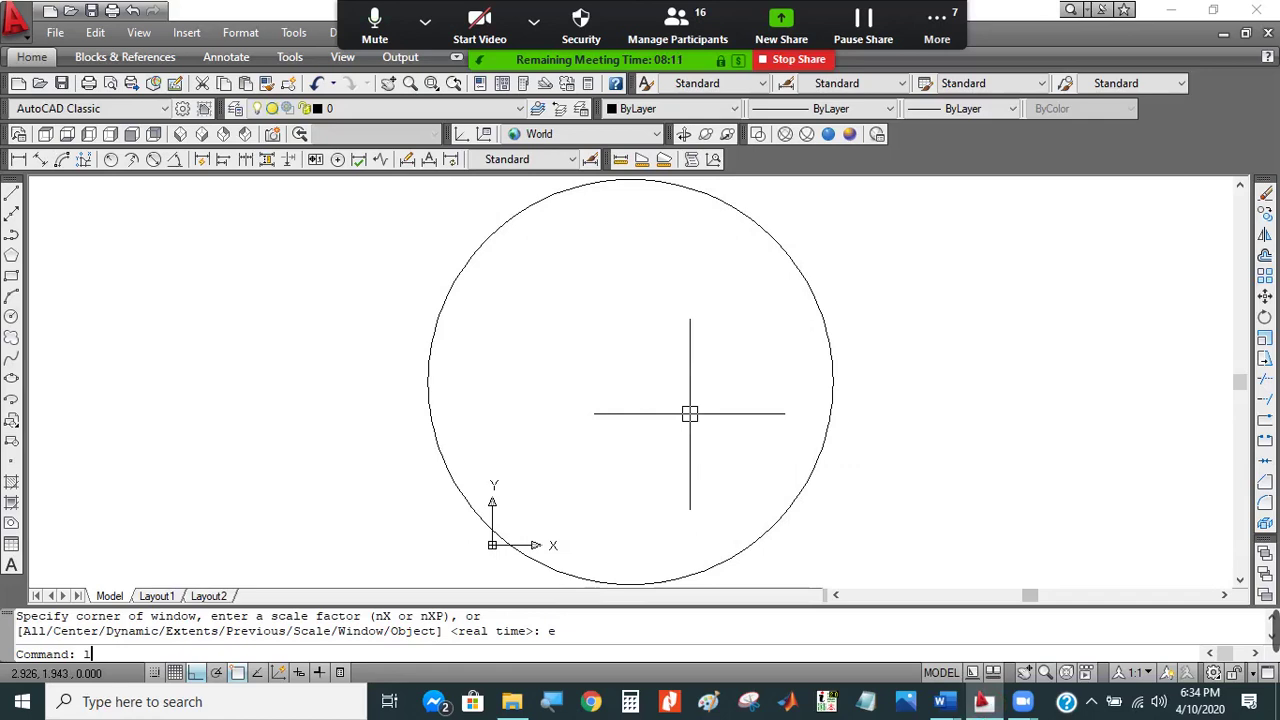
- Draw a 1.25-unit horizontal line from the circle's centre using object snap
{"action": "key", "text": "Return"}
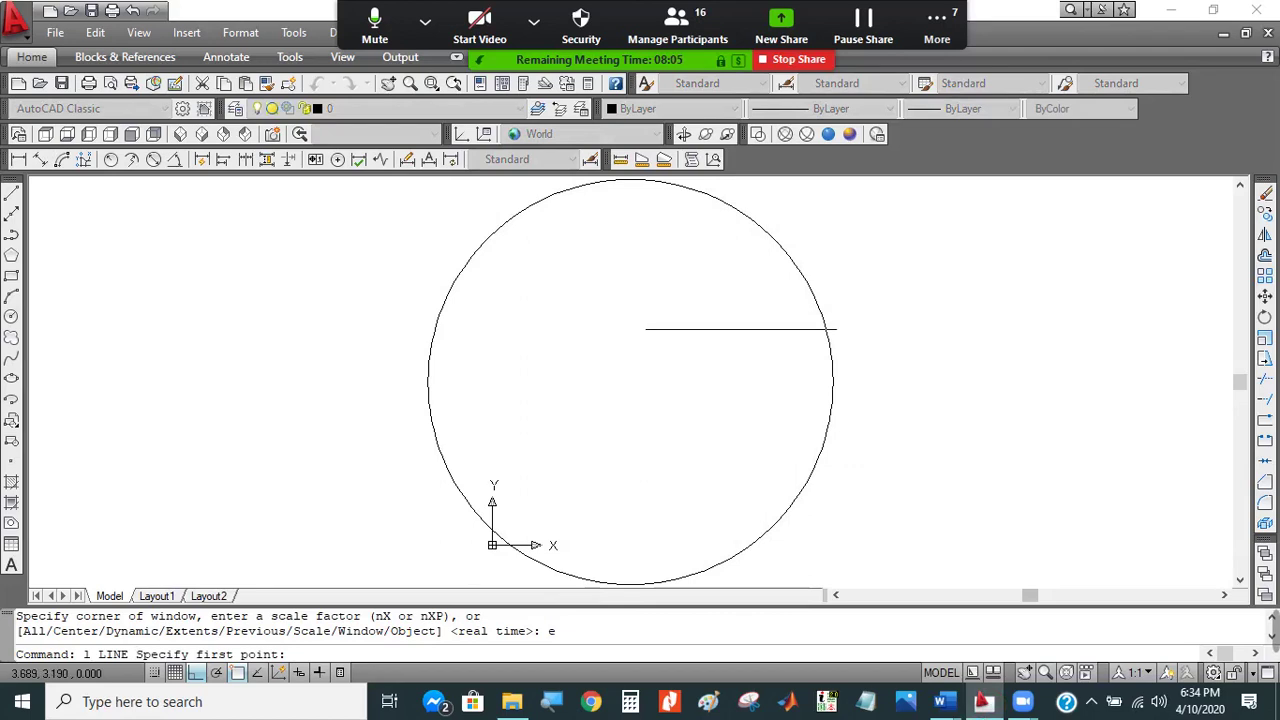
{"action": "left_click", "coordinate": [278, 672]}
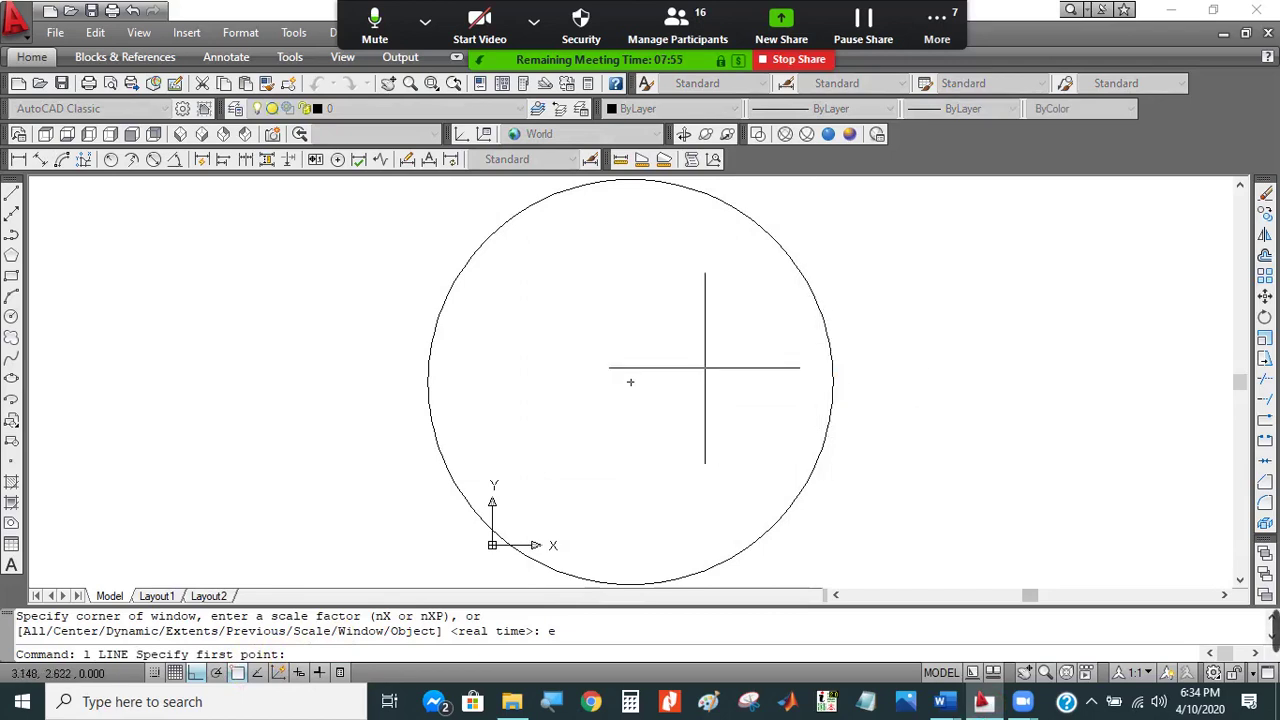
{"action": "left_click", "coordinate": [630, 381]}
{"action": "type", "text": "1.25"}
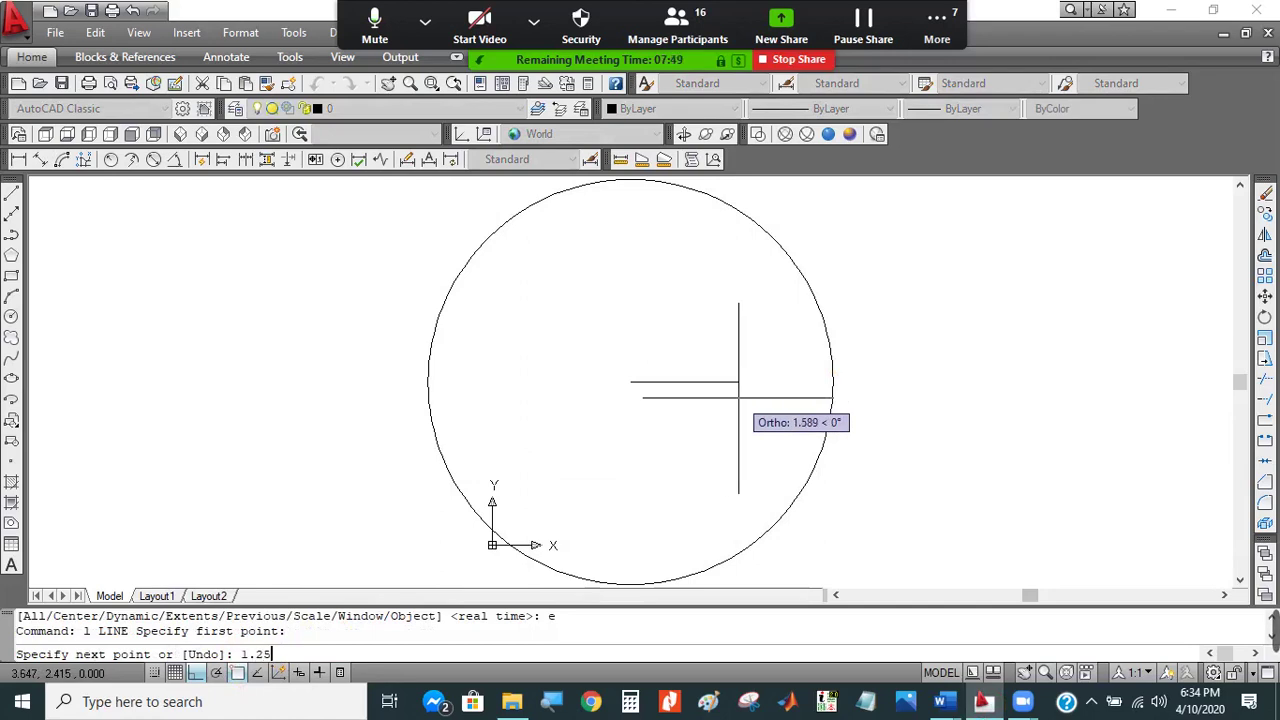
{"action": "key", "text": "Return"}
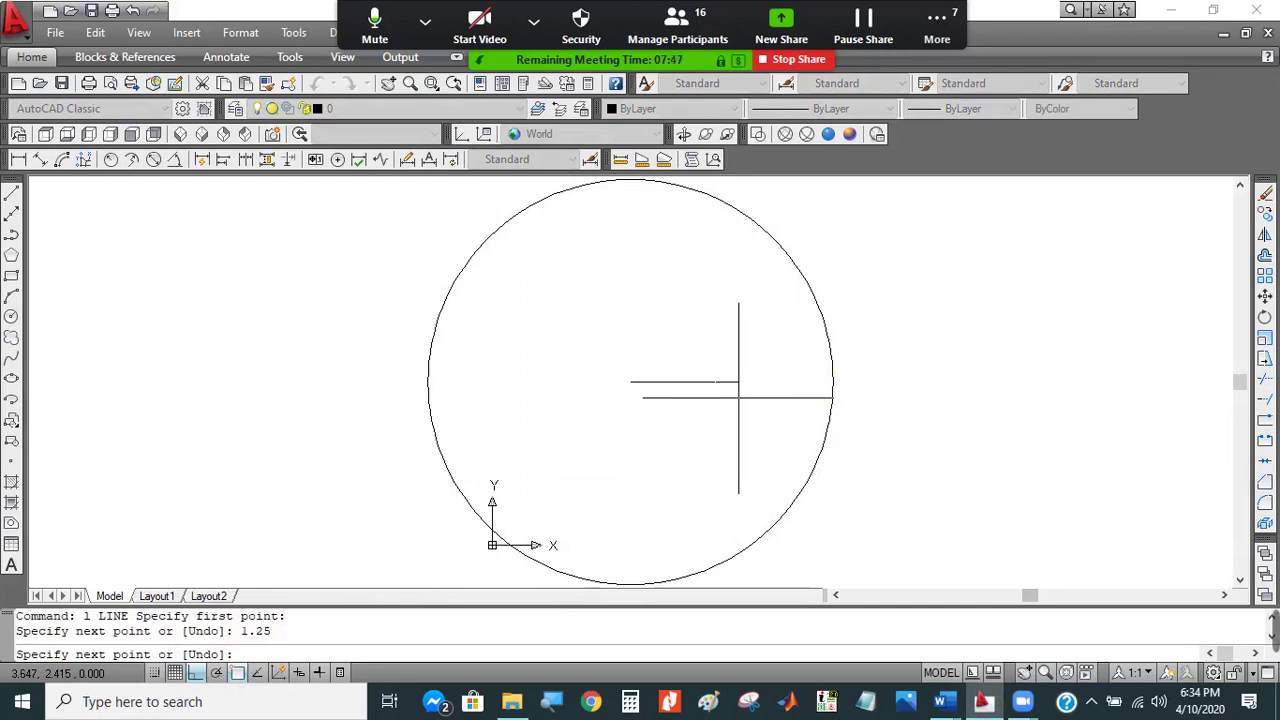
{"action": "key", "text": "Return"}
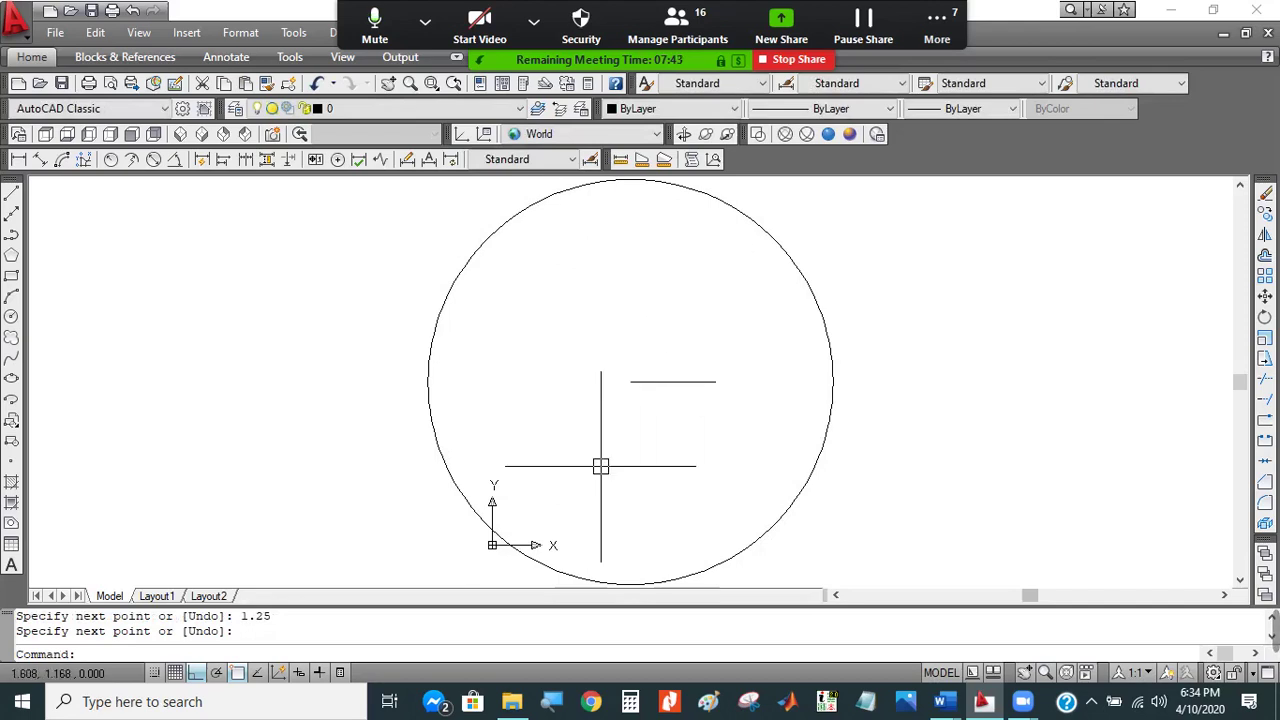
- Check Word's Original Drawing figure, then return to the AutoCAD drawing
{"action": "key", "text": "alt+Tab"}
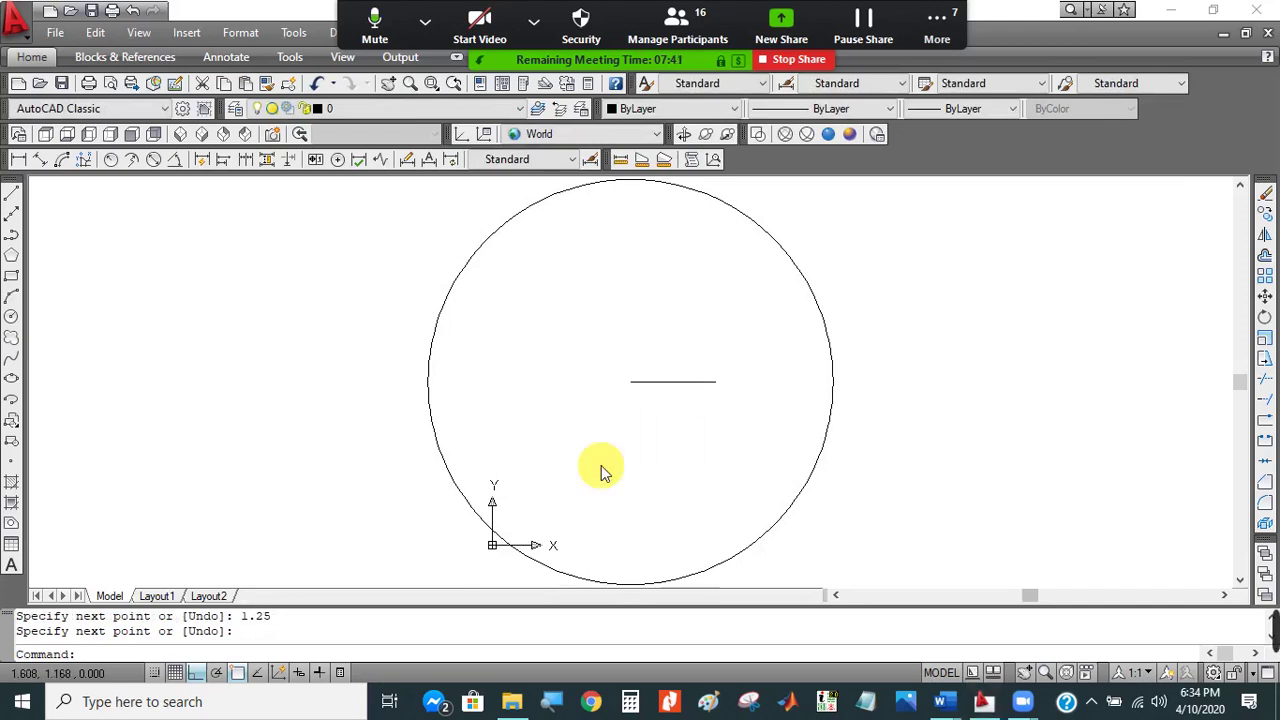
{"action": "key", "text": "alt+Tab"}
{"action": "left_click", "coordinate": [601, 465]}
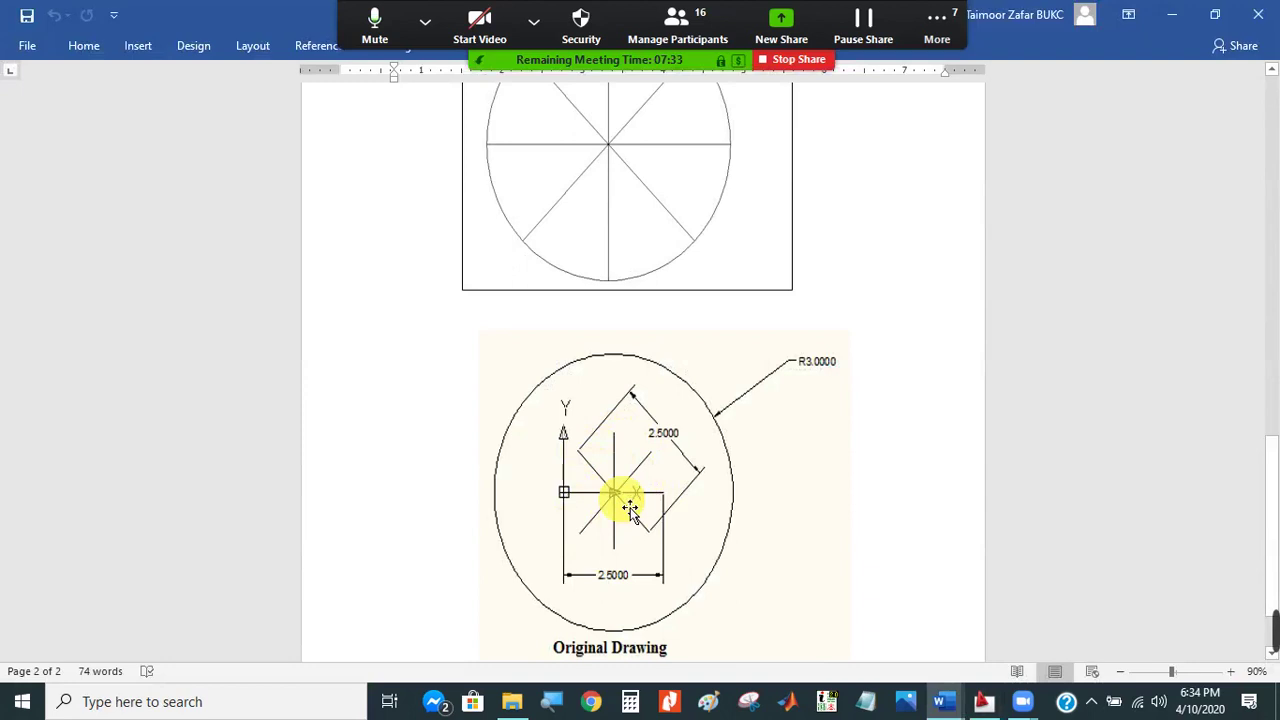
{"action": "key", "text": "alt+Tab"}
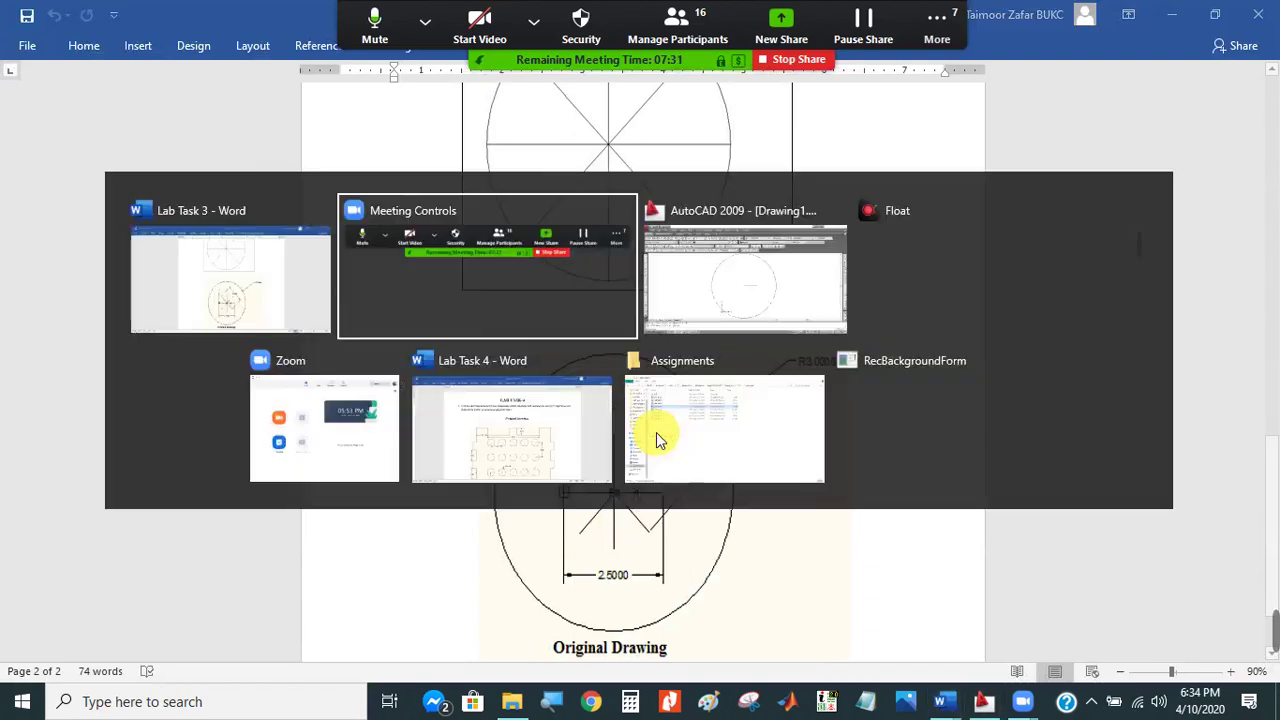
{"action": "key", "text": "alt+Tab"}
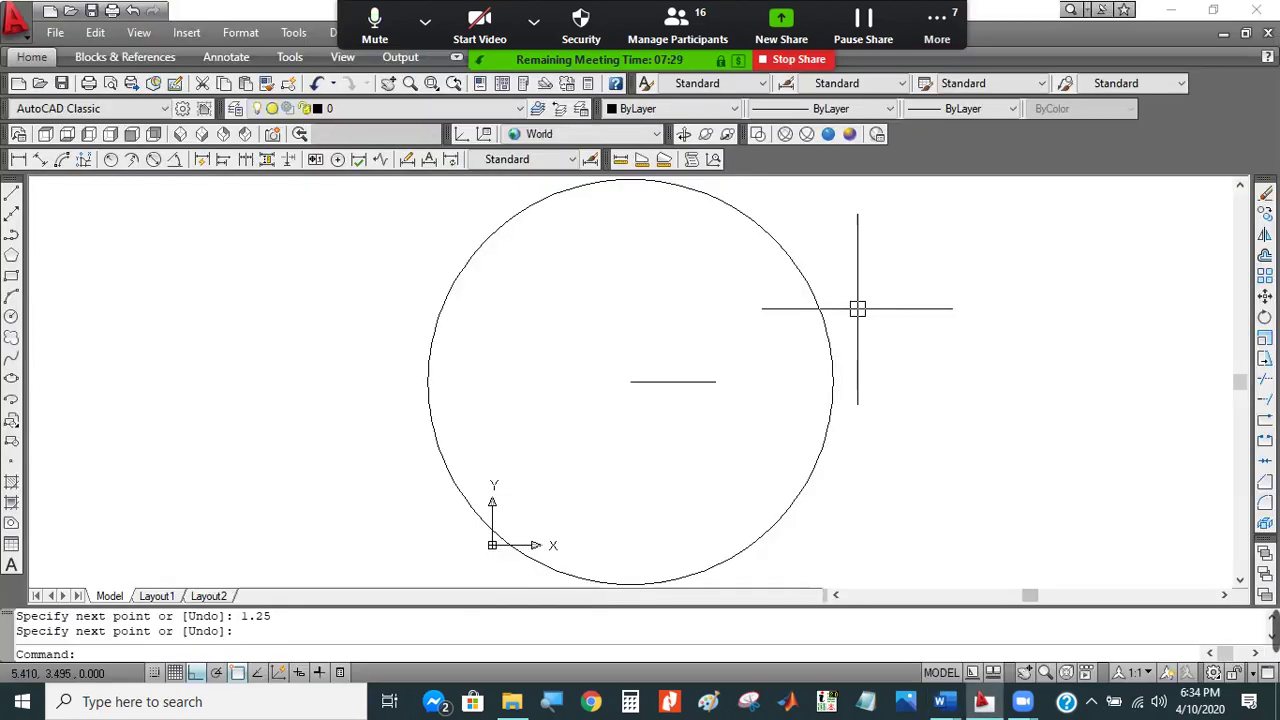
- Start a Polar Array and select the short line inside the circle
{"action": "key", "text": "Return"}
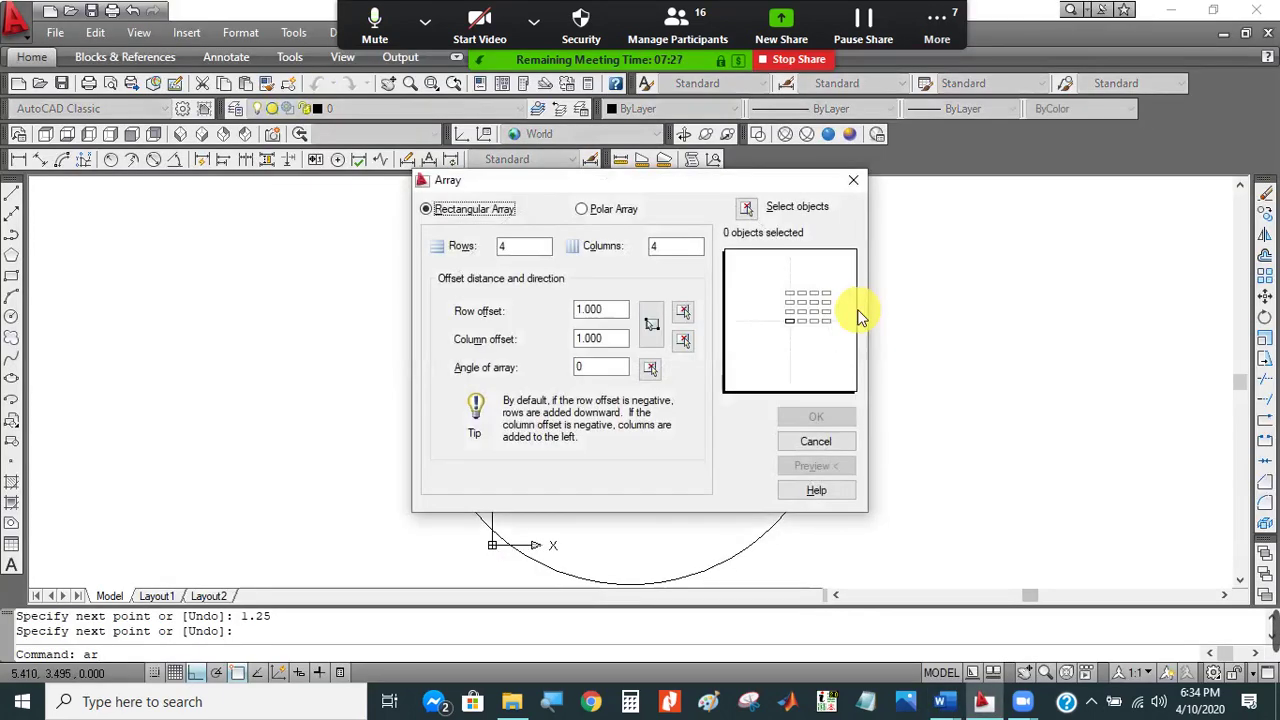
{"action": "left_click", "coordinate": [588, 209]}
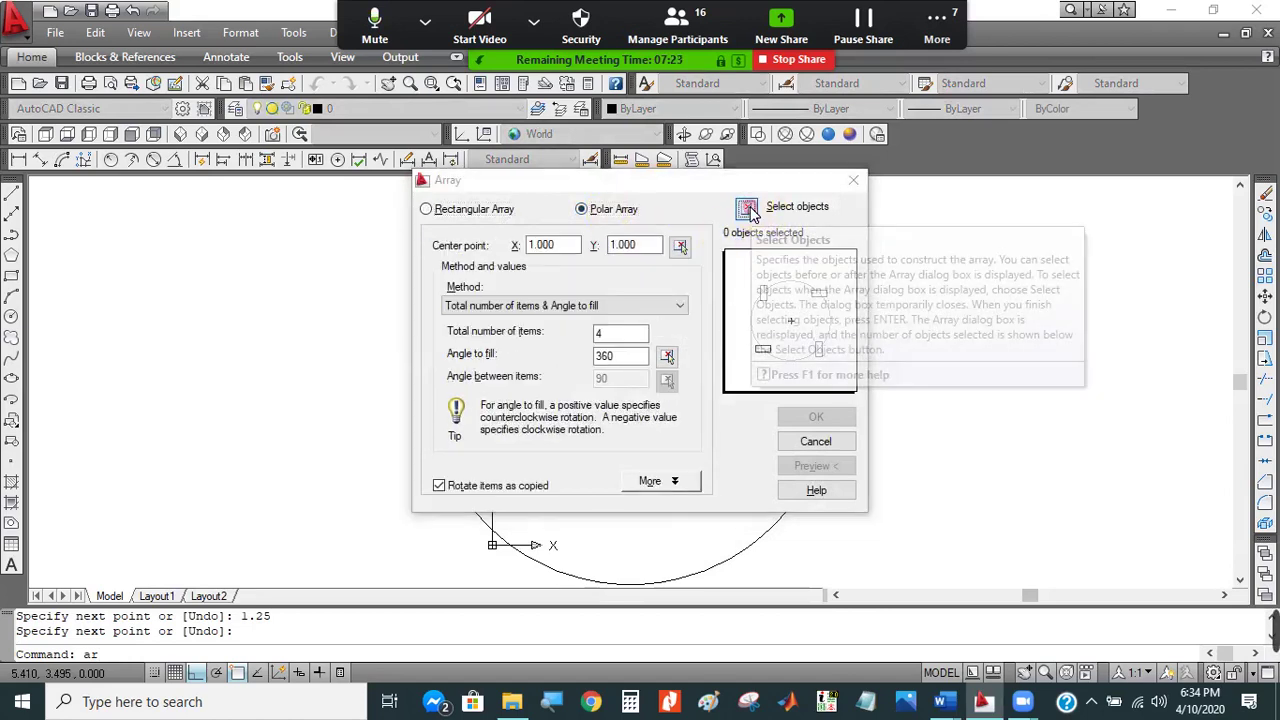
{"action": "left_click", "coordinate": [747, 207]}
{"action": "left_click", "coordinate": [685, 381]}
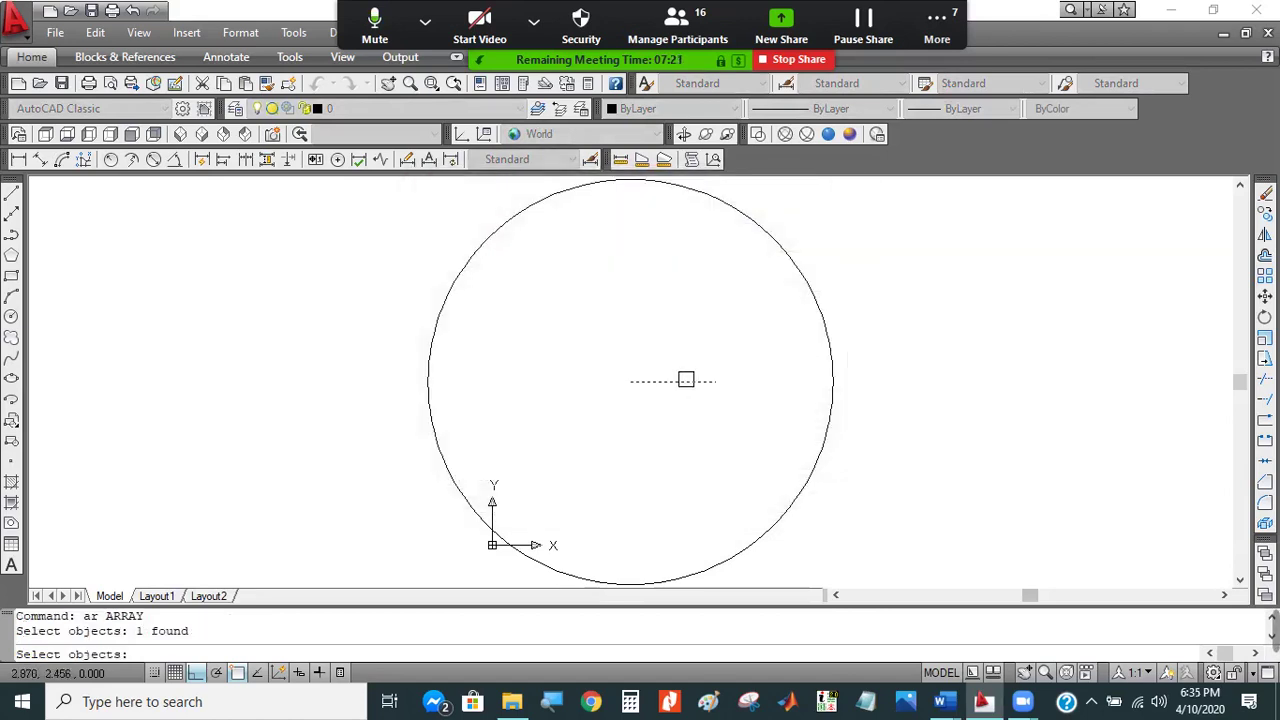
{"action": "key", "text": "Return"}
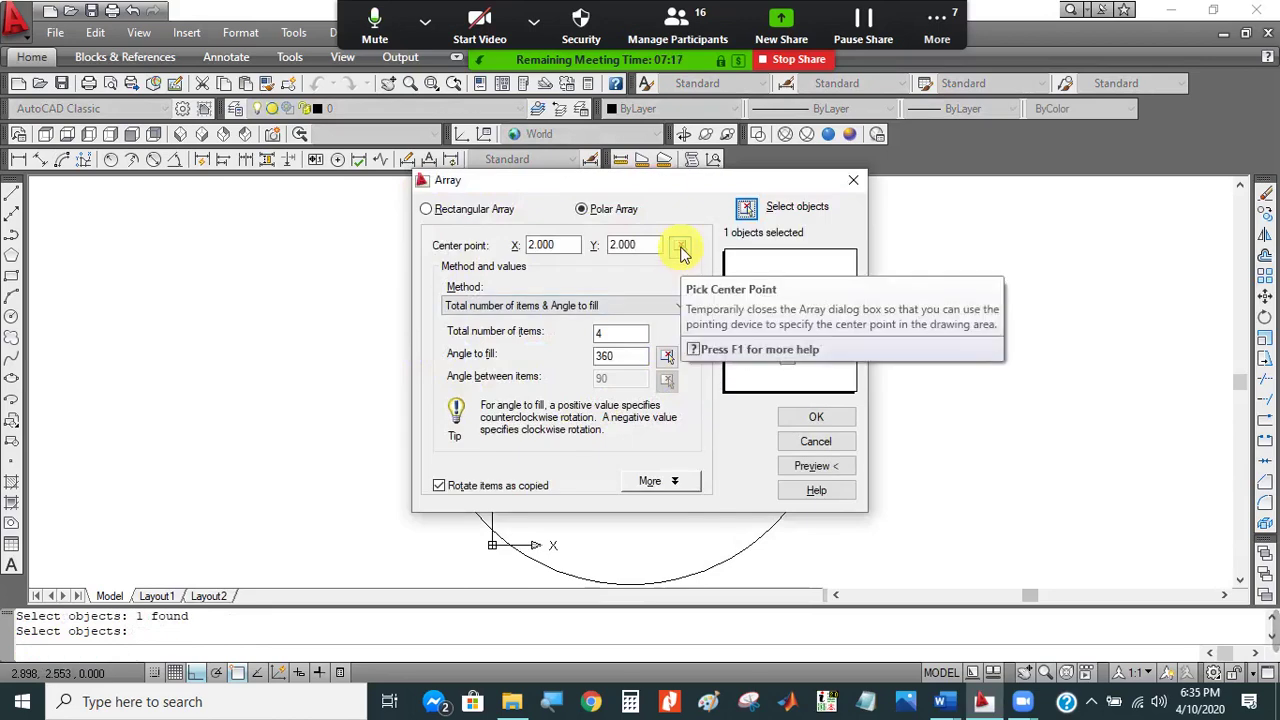
- Centre the array on the line's endpoint, set 8 items, preview and accept
{"action": "left_click", "coordinate": [680, 247]}
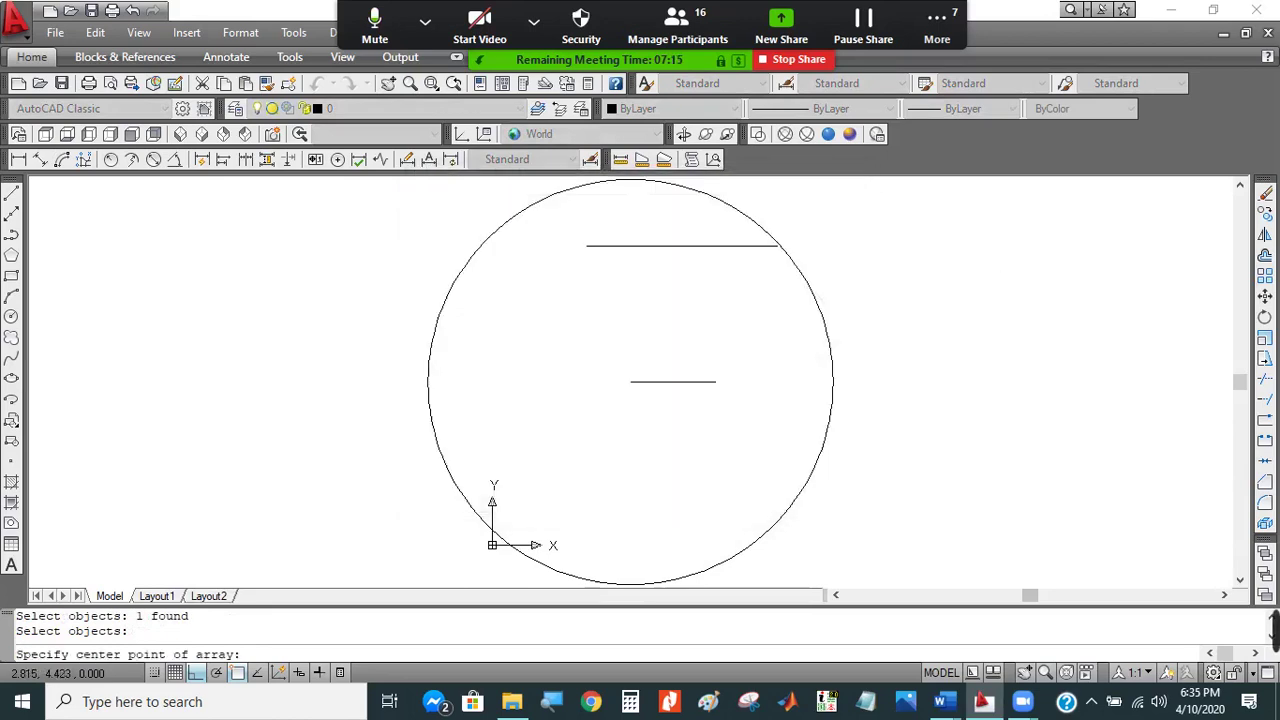
{"action": "left_click", "coordinate": [630, 381]}
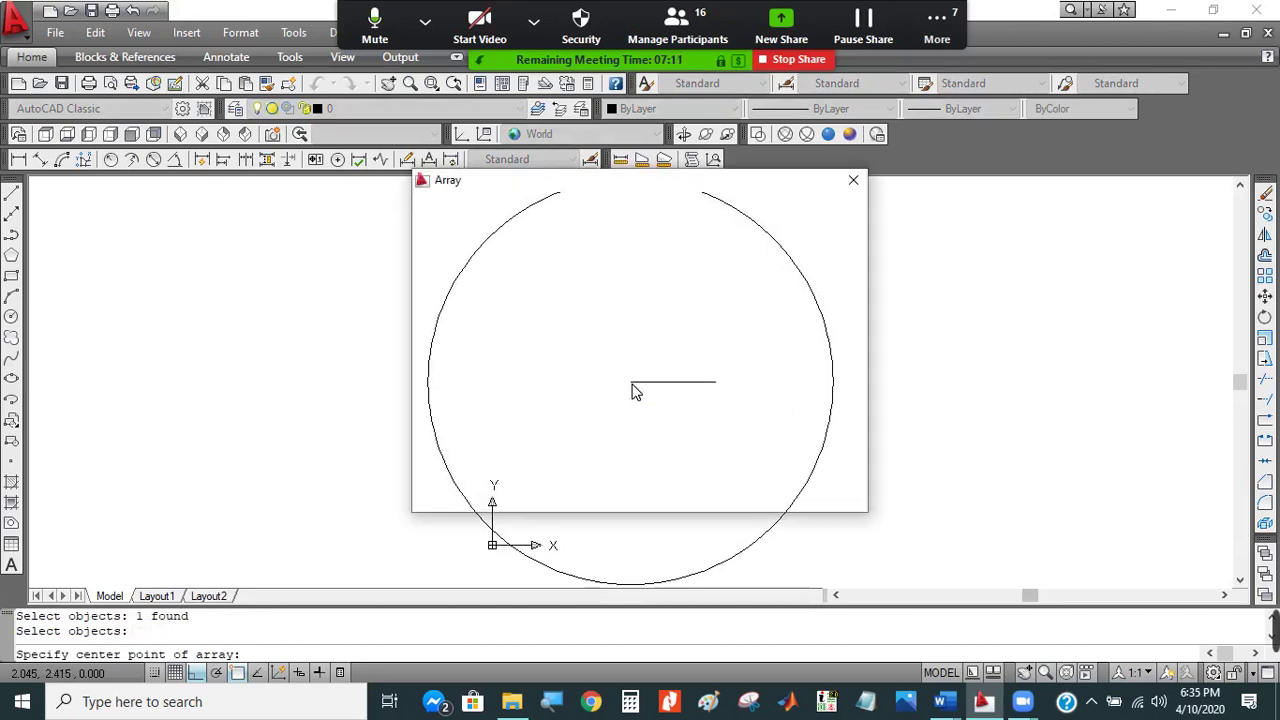
{"action": "left_click", "coordinate": [622, 334]}
{"action": "type", "text": "8"}
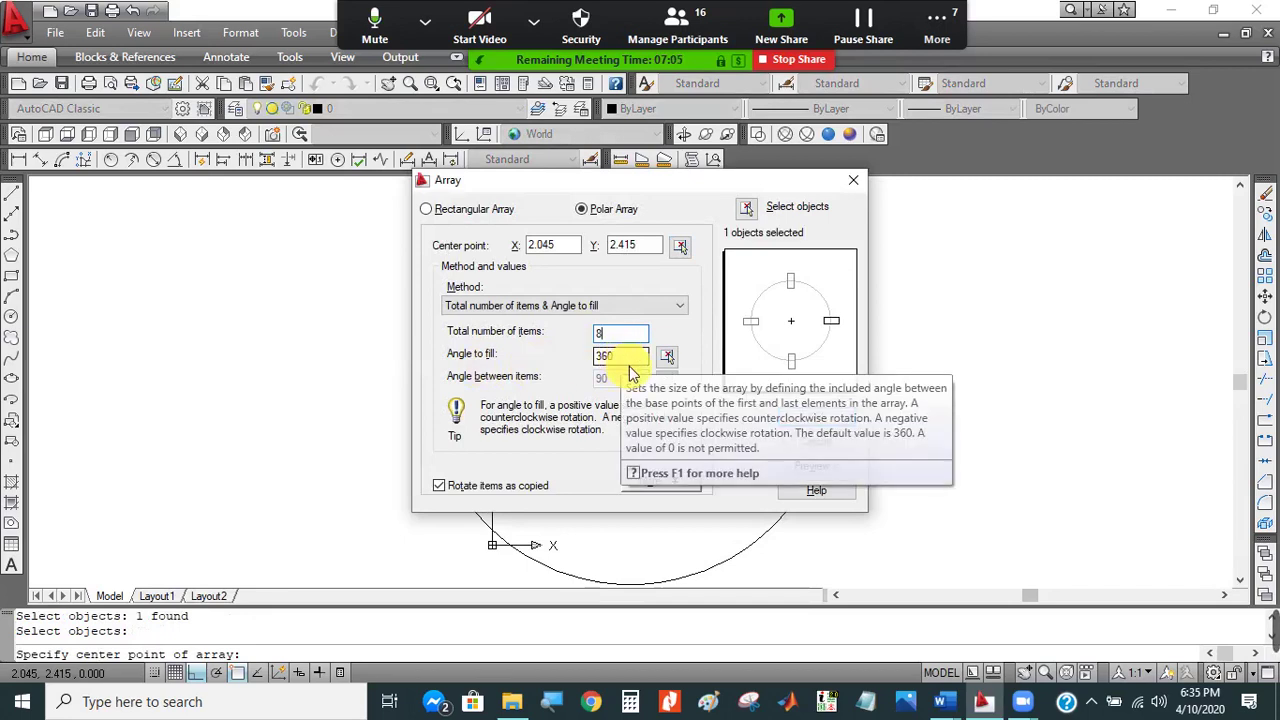
{"action": "left_click", "coordinate": [812, 466]}
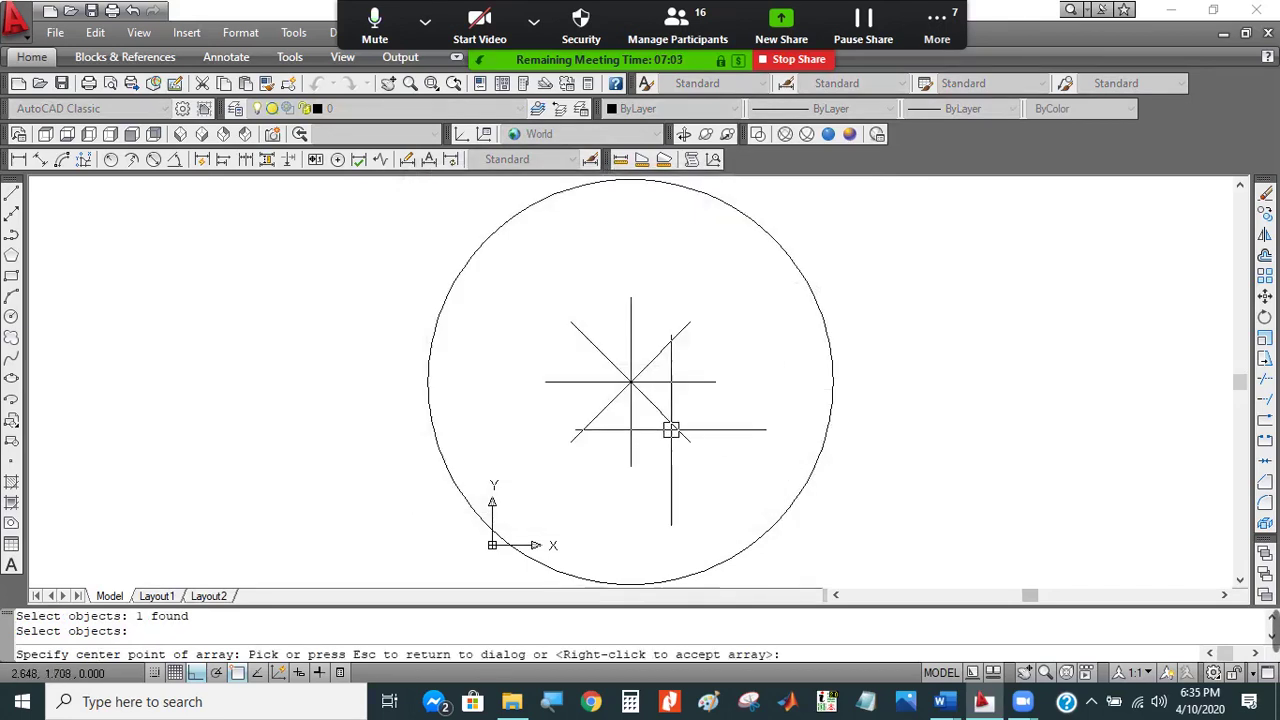
{"action": "right_click", "coordinate": [745, 351]}
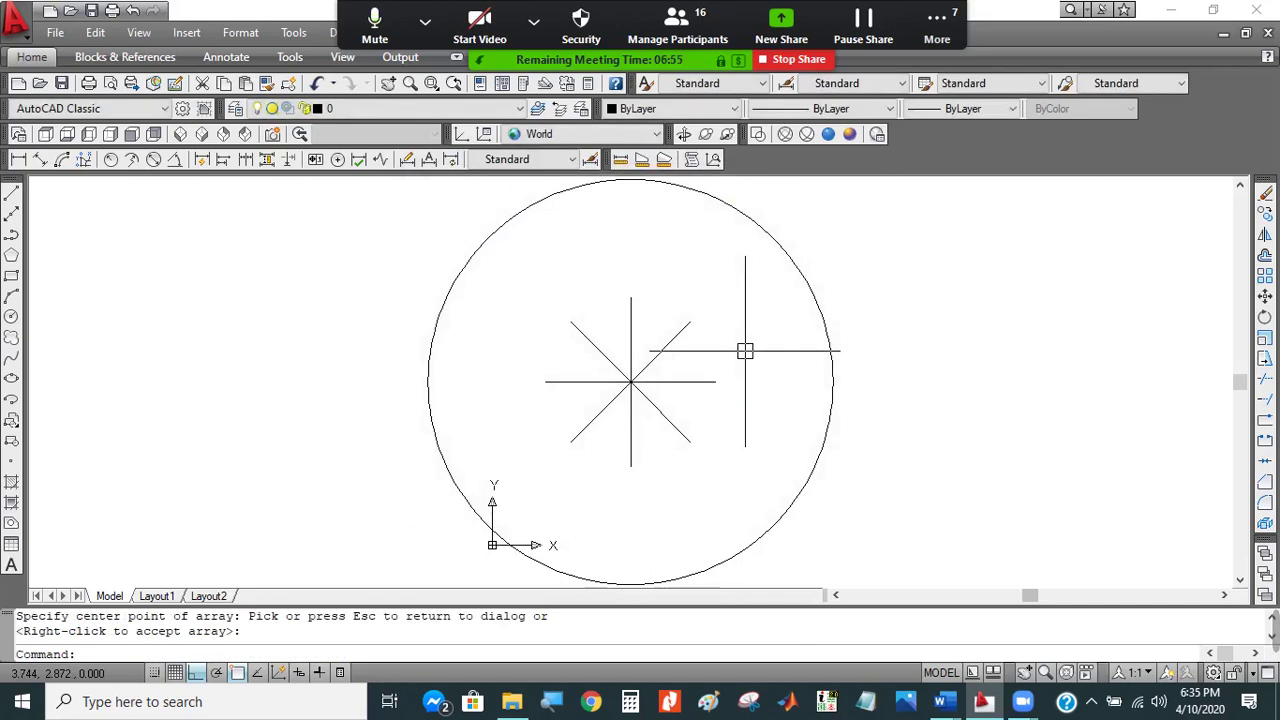
- Open the Zoom meeting's additional options menu
{"action": "left_click", "coordinate": [937, 20]}
{"action": "left_click", "coordinate": [937, 20]}
{"action": "left_click", "coordinate": [930, 22]}
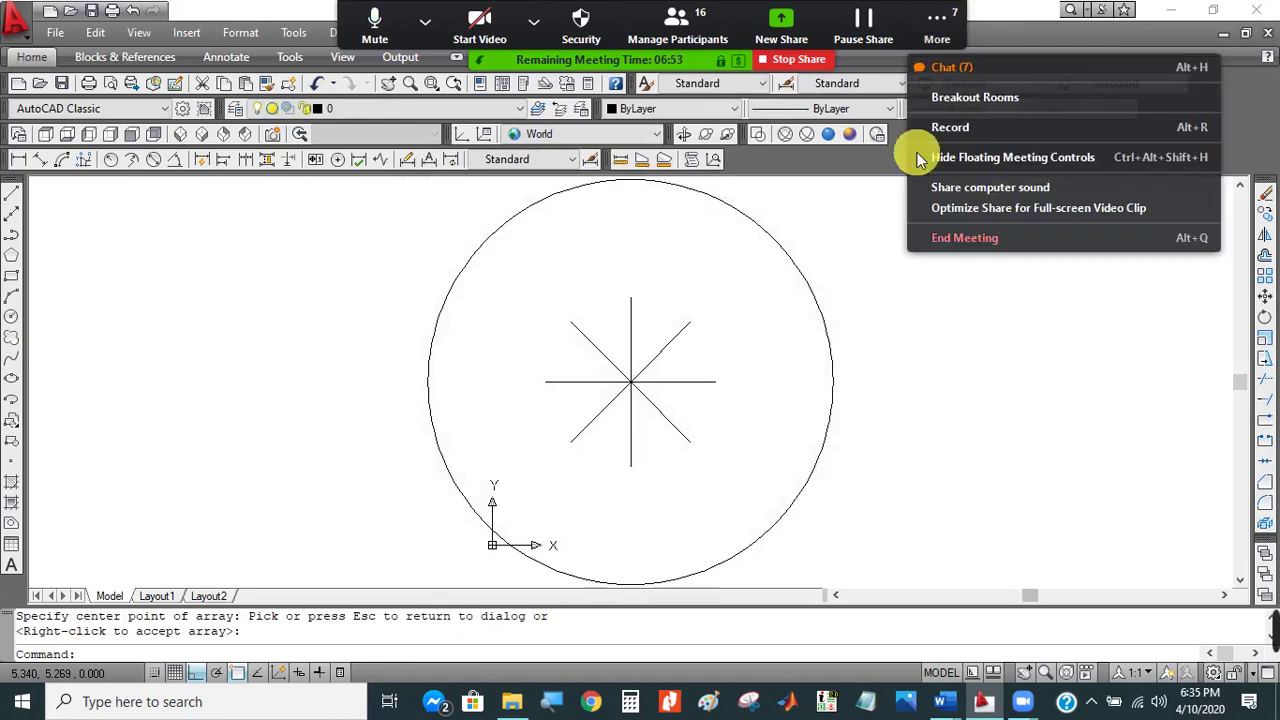
- Dismiss the meeting menu and start EXTEND with all boundaries and Edge set to Extend
{"action": "left_click", "coordinate": [914, 357]}
{"action": "left_click", "coordinate": [886, 401]}
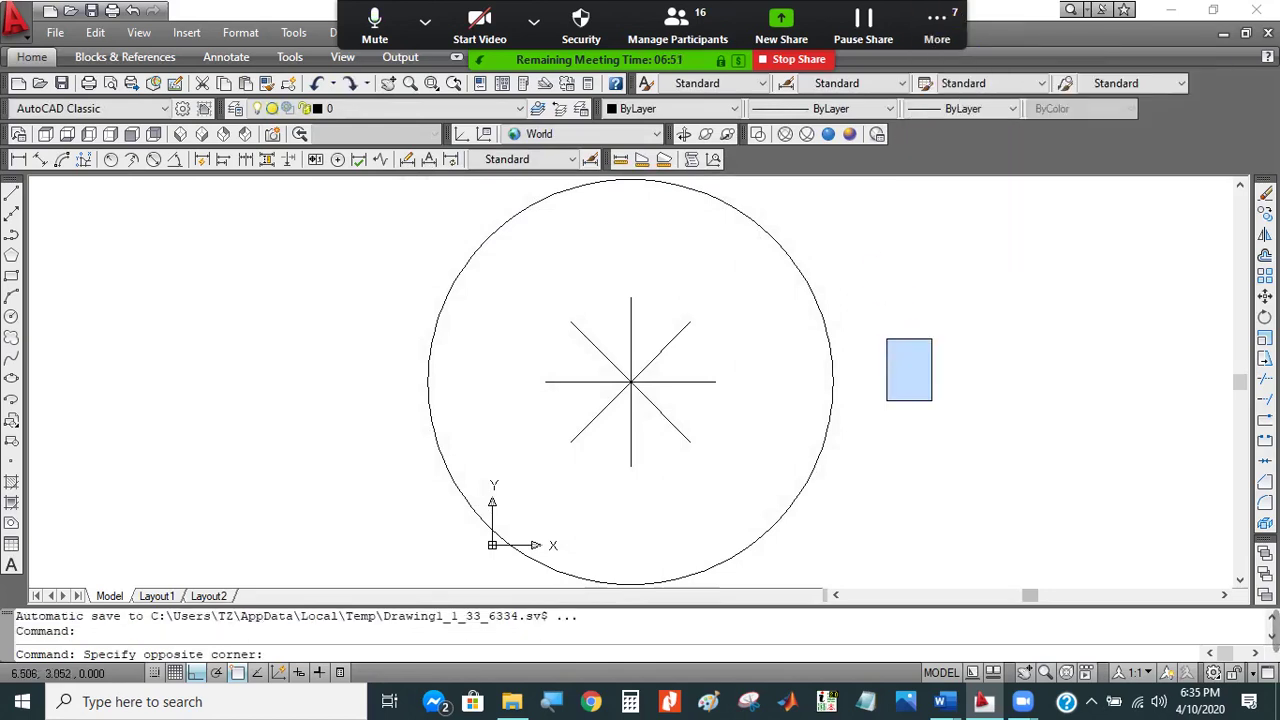
{"action": "left_click", "coordinate": [928, 339]}
{"action": "key", "text": "Return"}
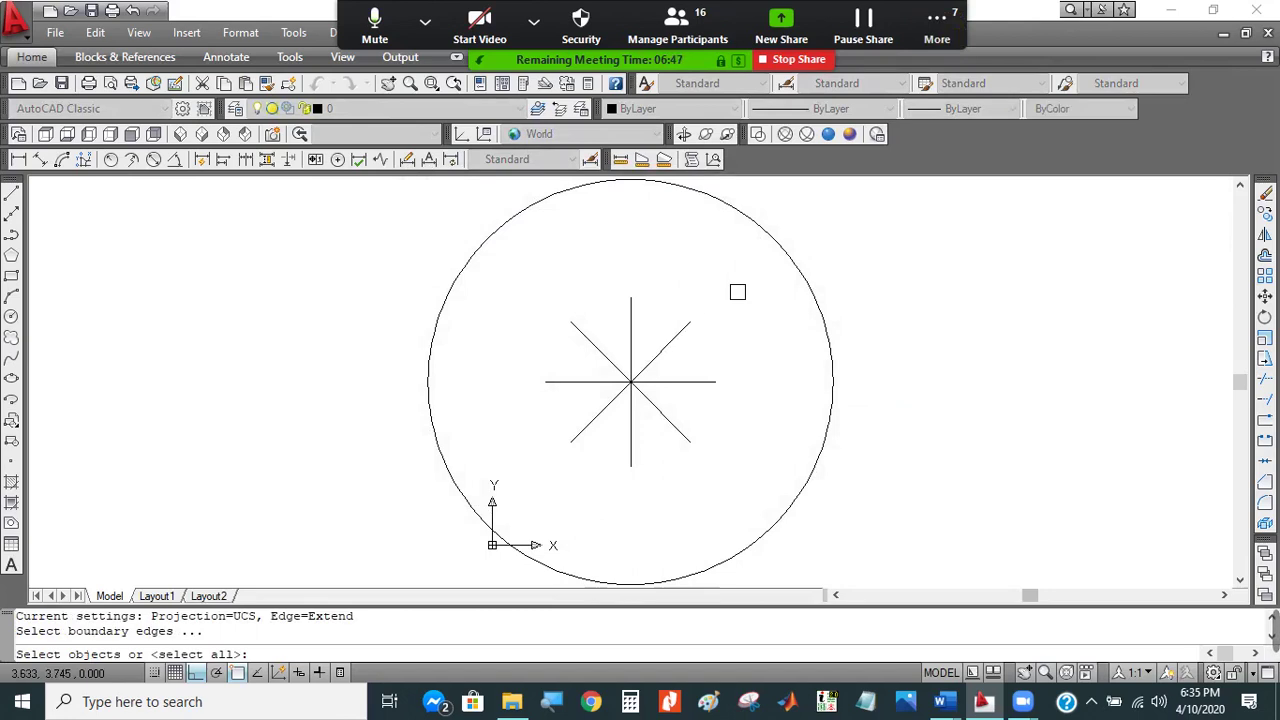
{"action": "key", "text": "Return"}
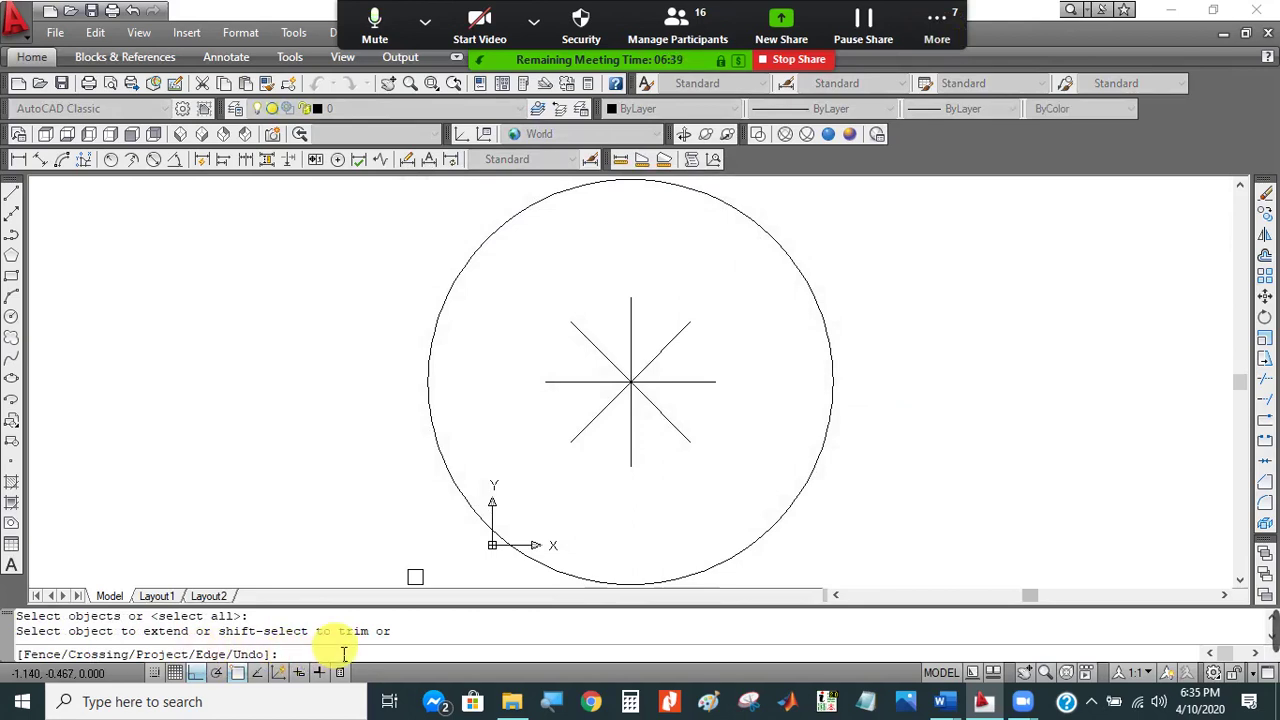
{"action": "type", "text": "e"}
{"action": "key", "text": "Return"}
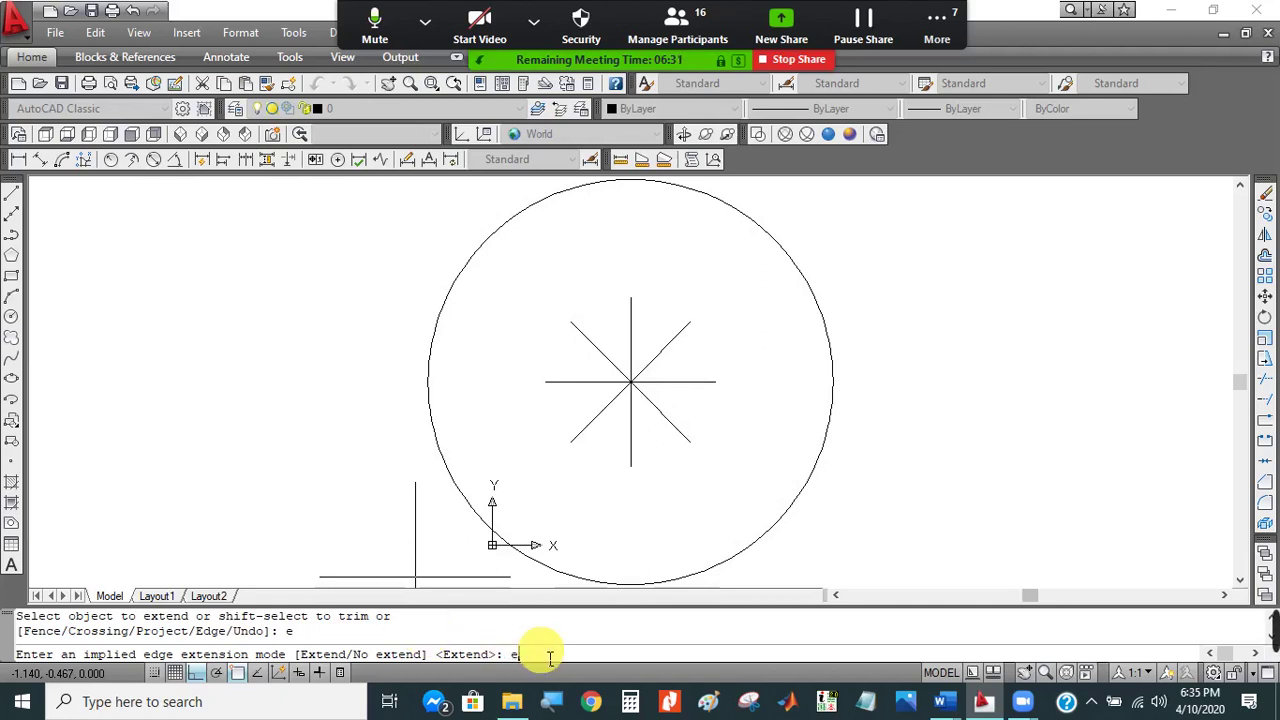
{"action": "key", "text": "Return"}
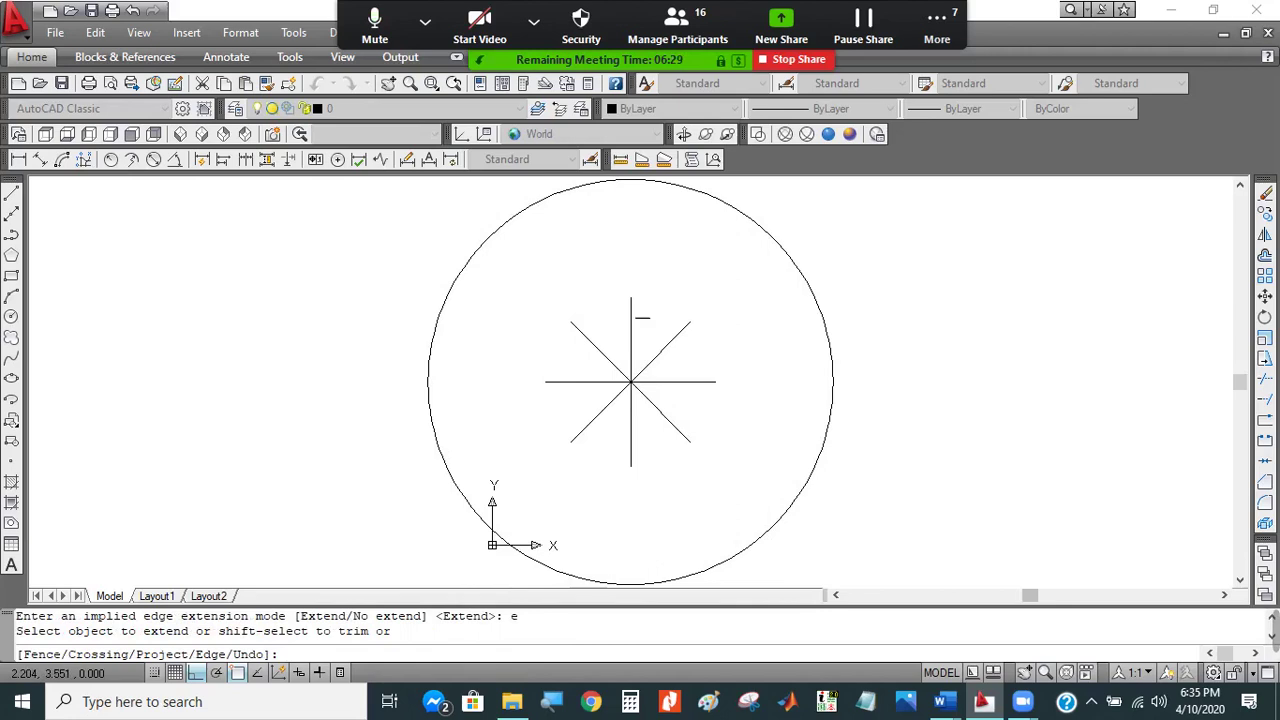
- Extend the upper, left, lower and right radial lines out to the circle
{"action": "left_click", "coordinate": [712, 264]}
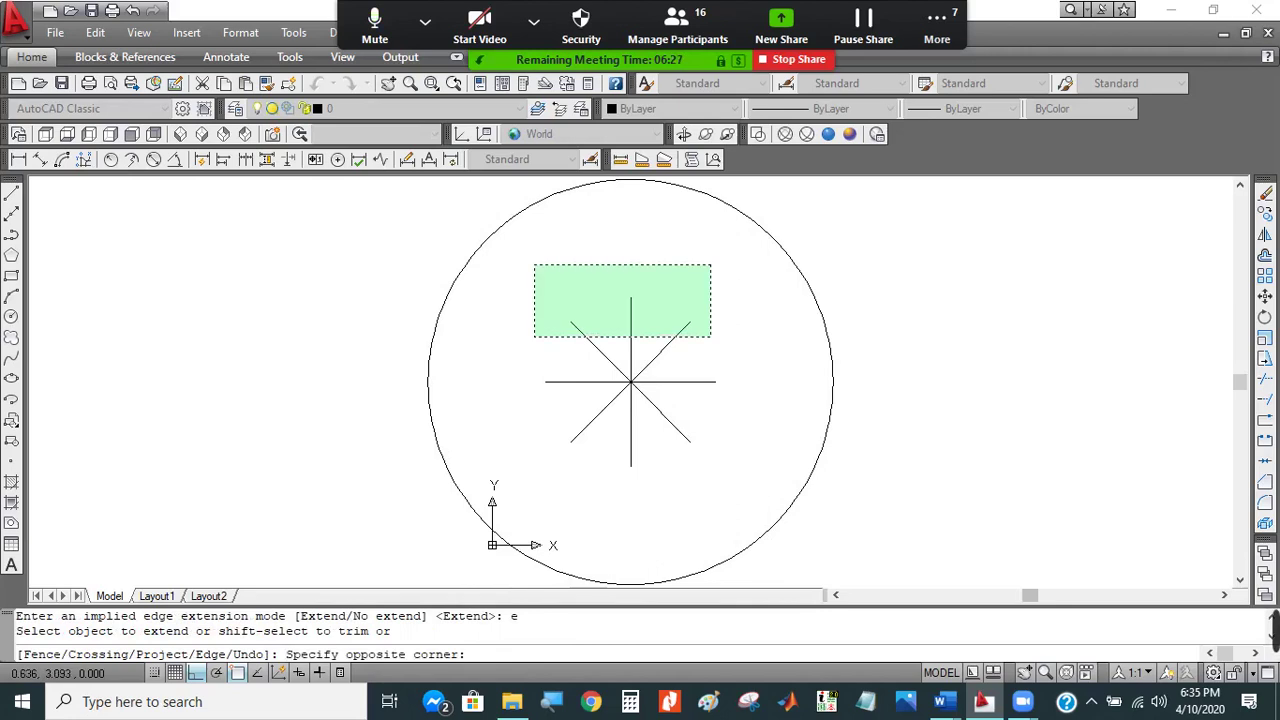
{"action": "left_click", "coordinate": [535, 336]}
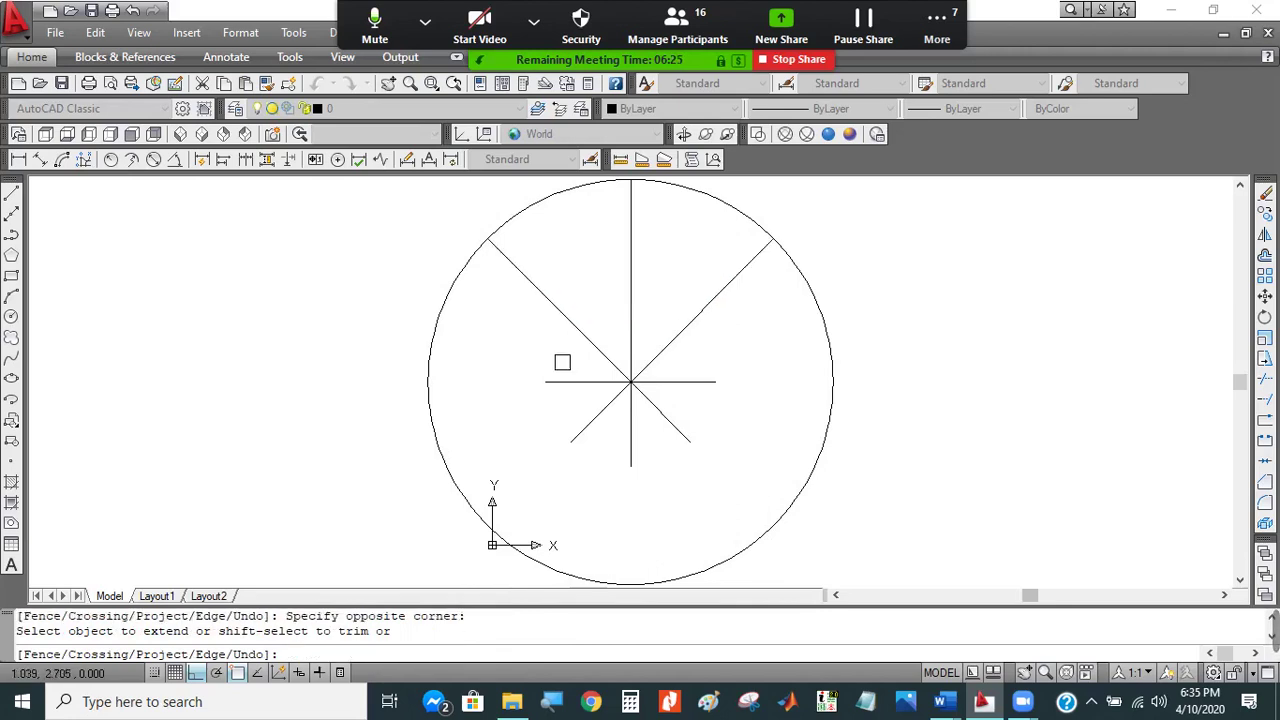
{"action": "left_click", "coordinate": [562, 362]}
{"action": "left_click", "coordinate": [529, 466]}
{"action": "left_click", "coordinate": [715, 429]}
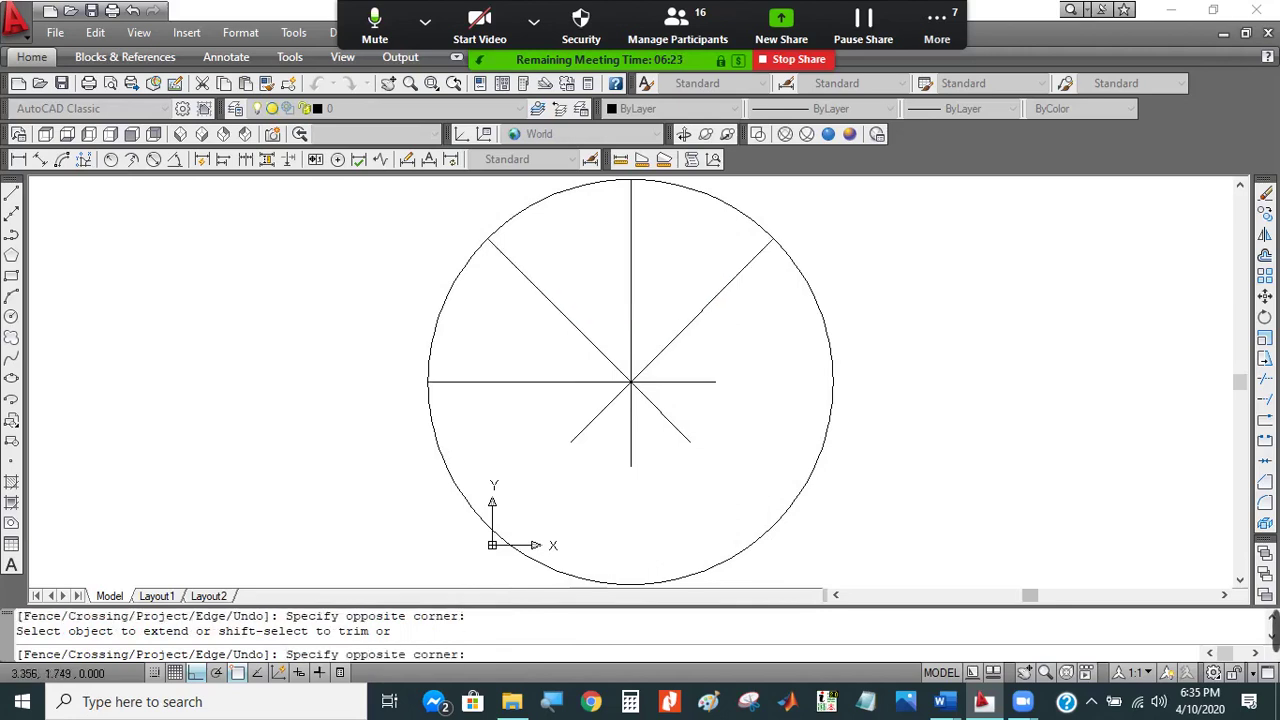
{"action": "left_click", "coordinate": [546, 500]}
{"action": "left_click", "coordinate": [753, 368]}
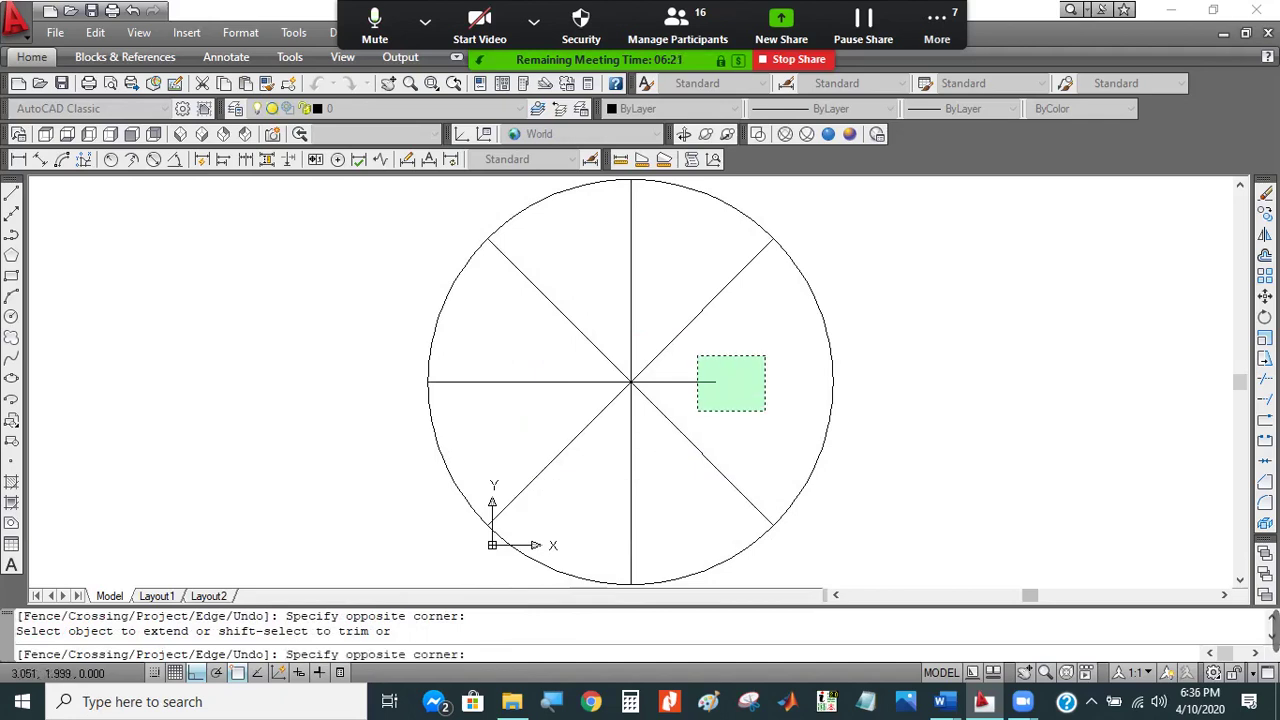
{"action": "left_click", "coordinate": [692, 418]}
{"action": "key", "text": "Return"}
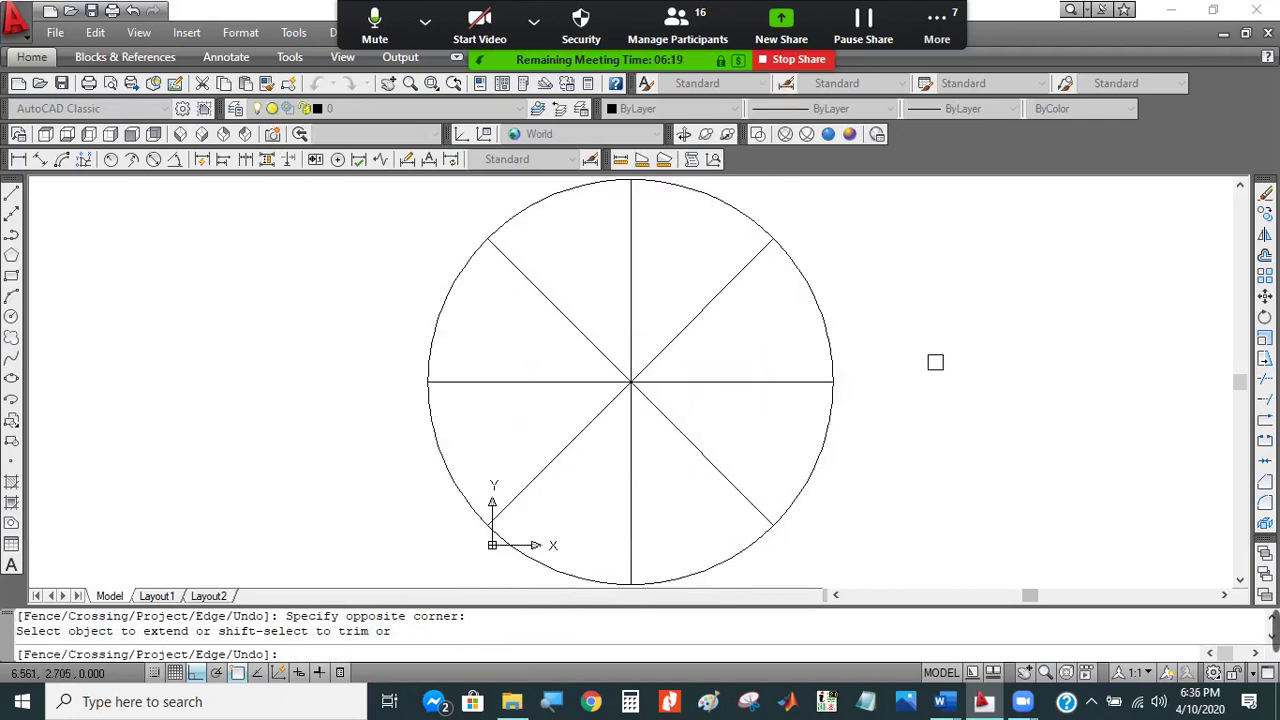
{"action": "left_click", "coordinate": [686, 45]}
{"action": "mouse_move", "coordinate": [1003, 203]}
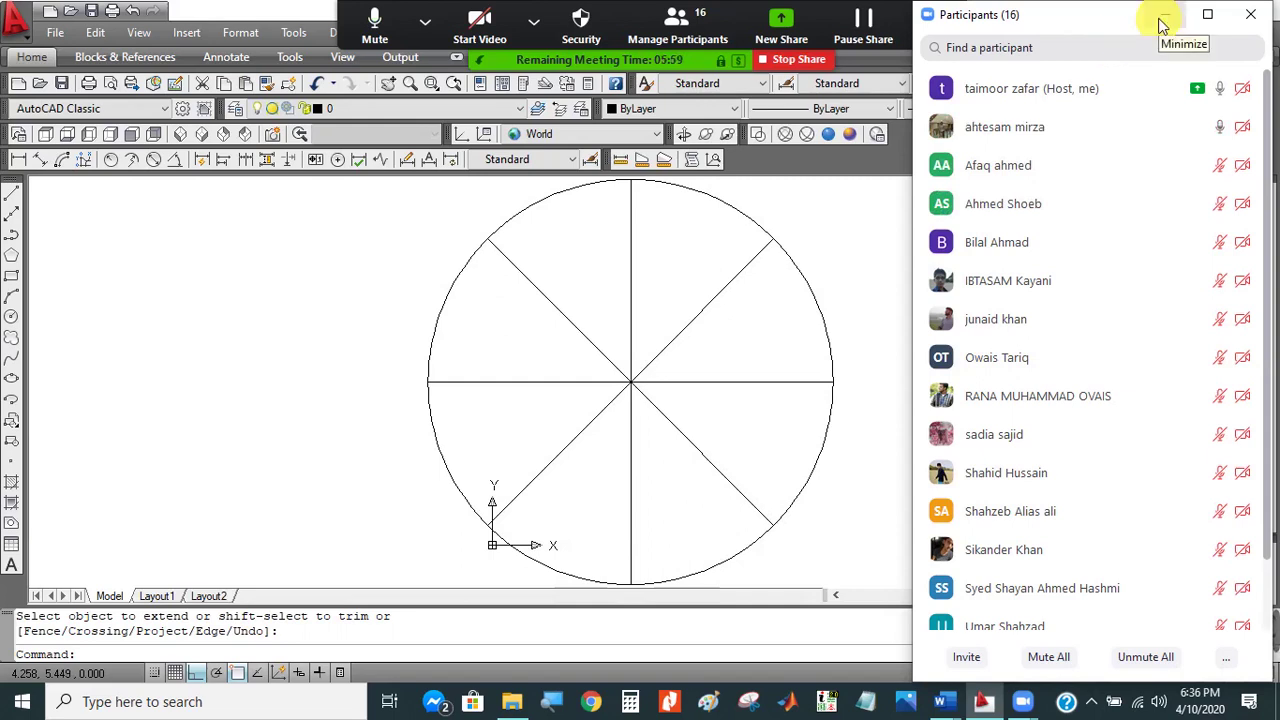
{"action": "left_click", "coordinate": [1160, 16]}
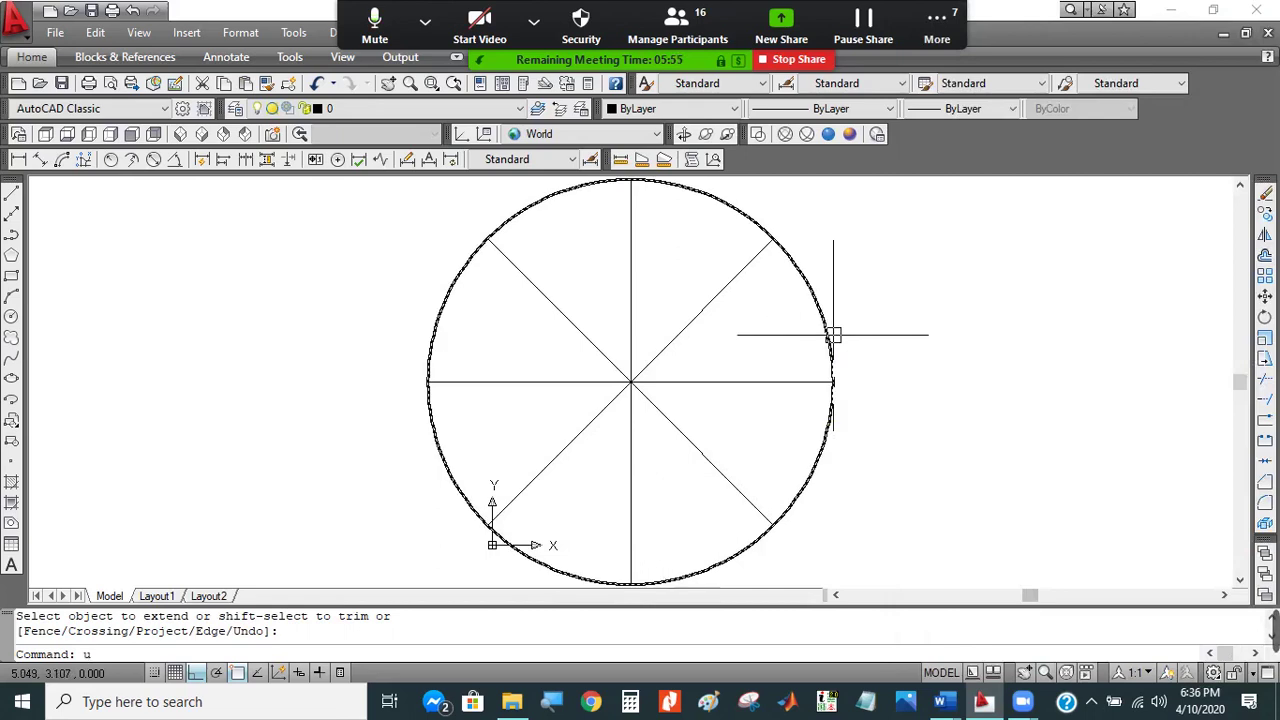
- Undo the extended array and reselect the short line for a new array
{"action": "type", "text": "u"}
{"action": "key", "text": "Return"}
{"action": "key", "text": "Return"}
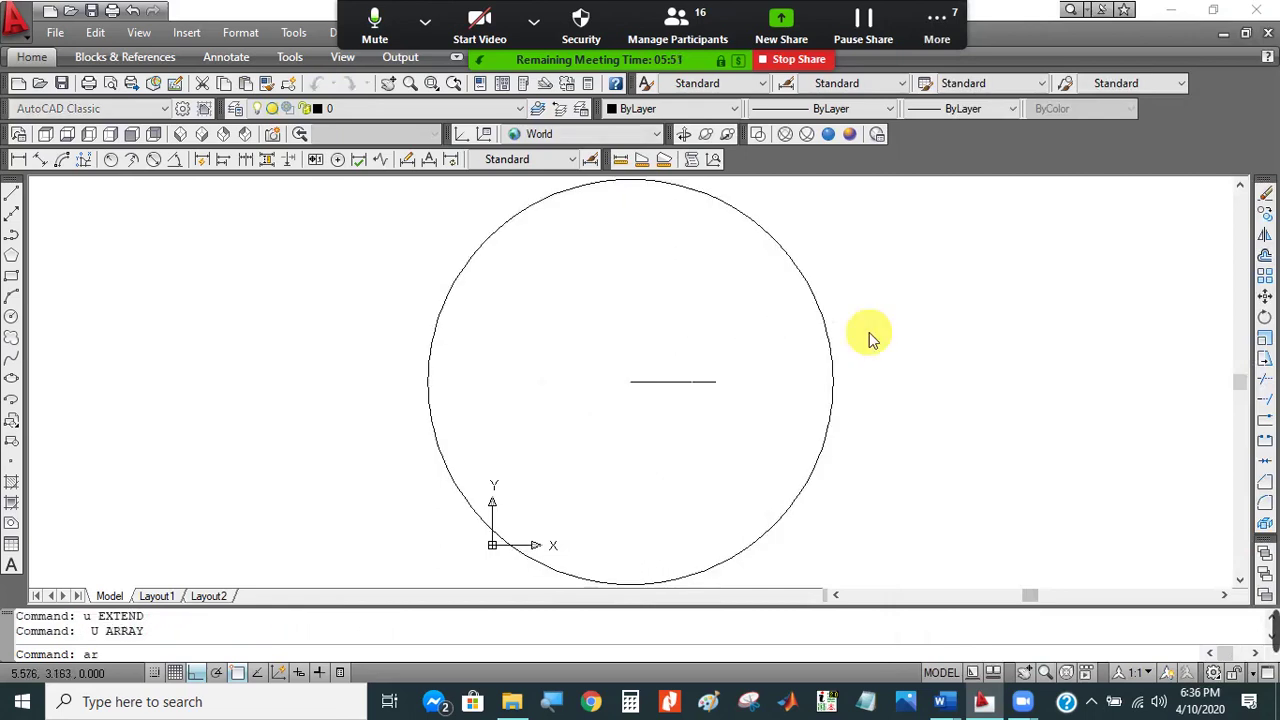
{"action": "key", "text": "Return"}
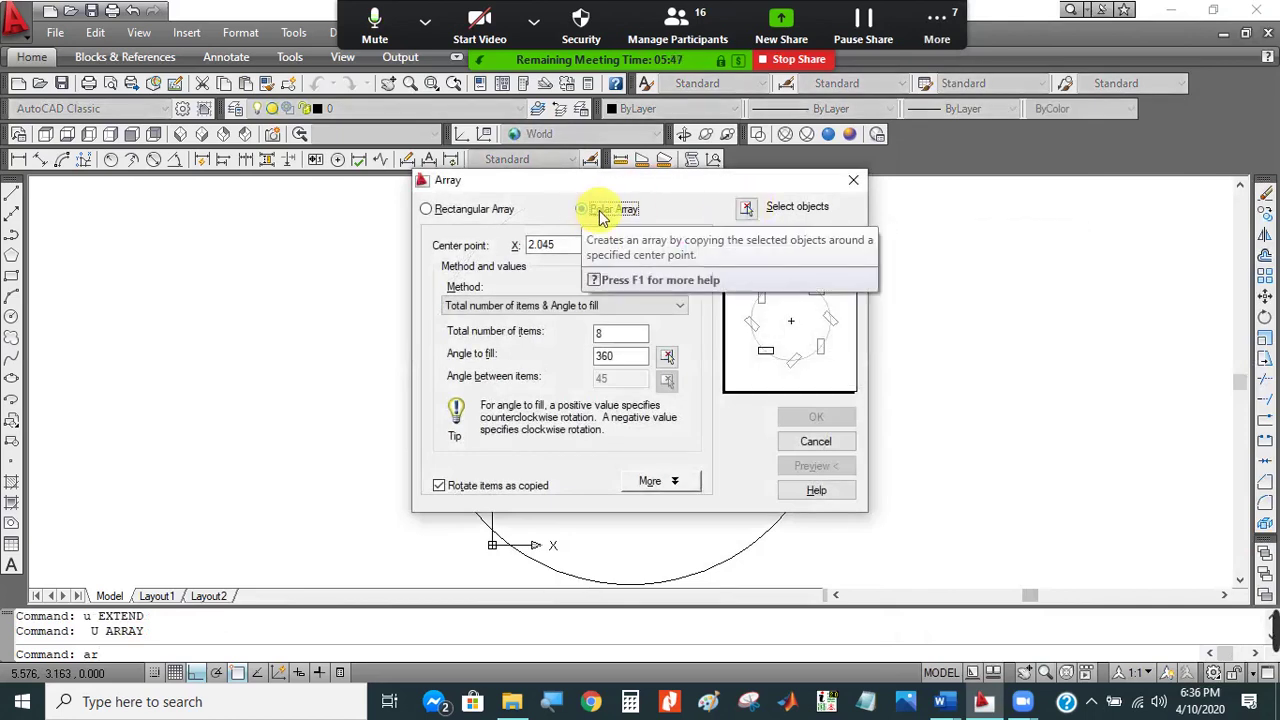
{"action": "left_click", "coordinate": [748, 209]}
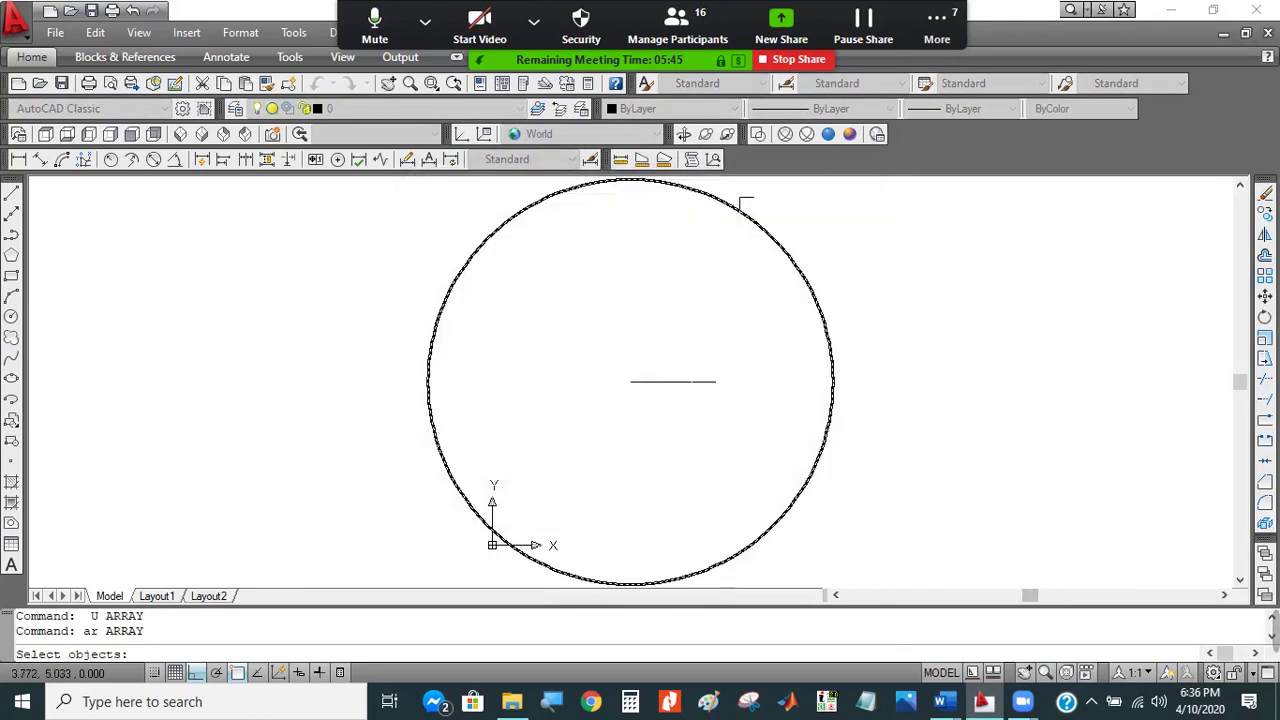
{"action": "left_click", "coordinate": [699, 380]}
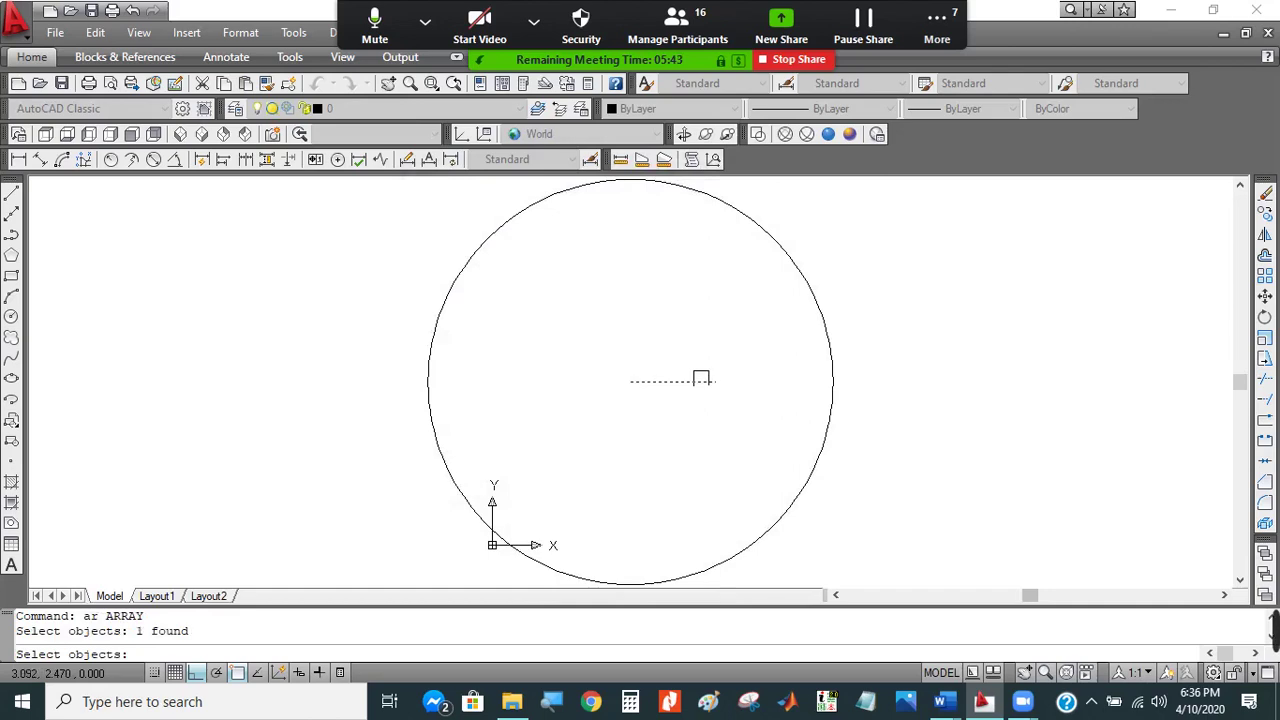
{"action": "key", "text": "Return"}
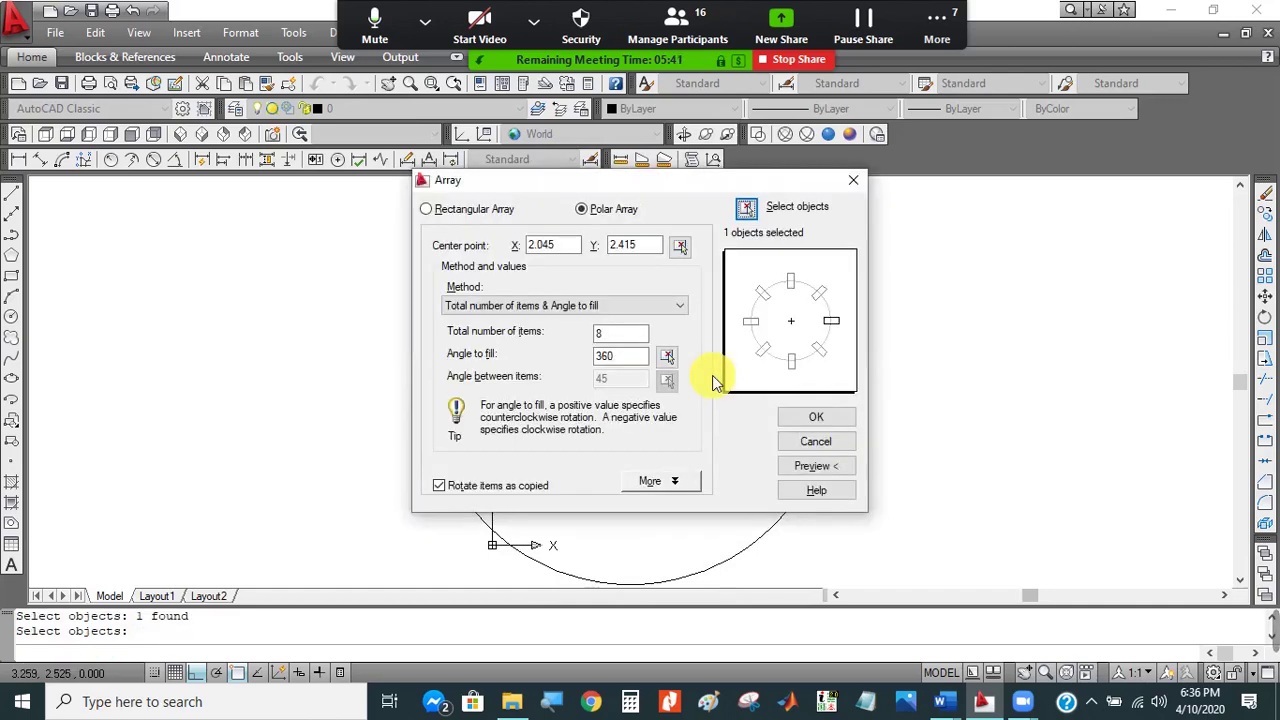
- Centre the polar array on the circle, with 8 items over 360°, and accept it
{"action": "left_click", "coordinate": [679, 246]}
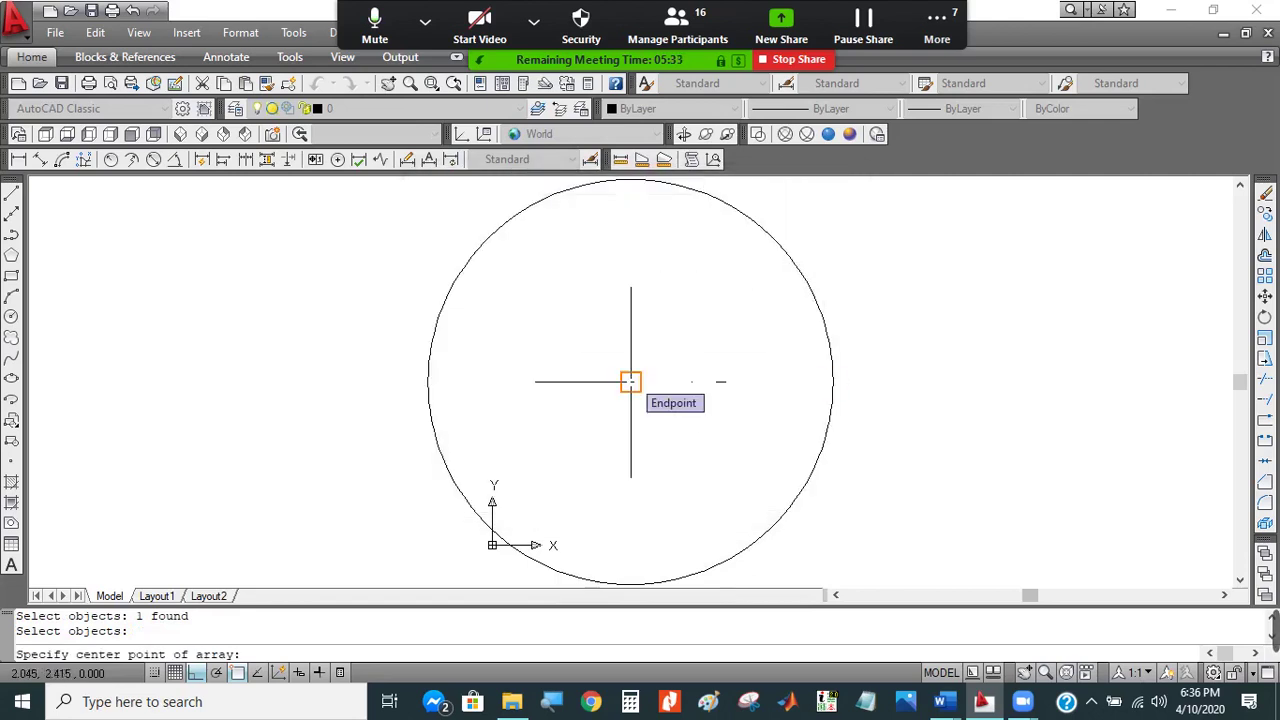
{"action": "left_click", "coordinate": [630, 381]}
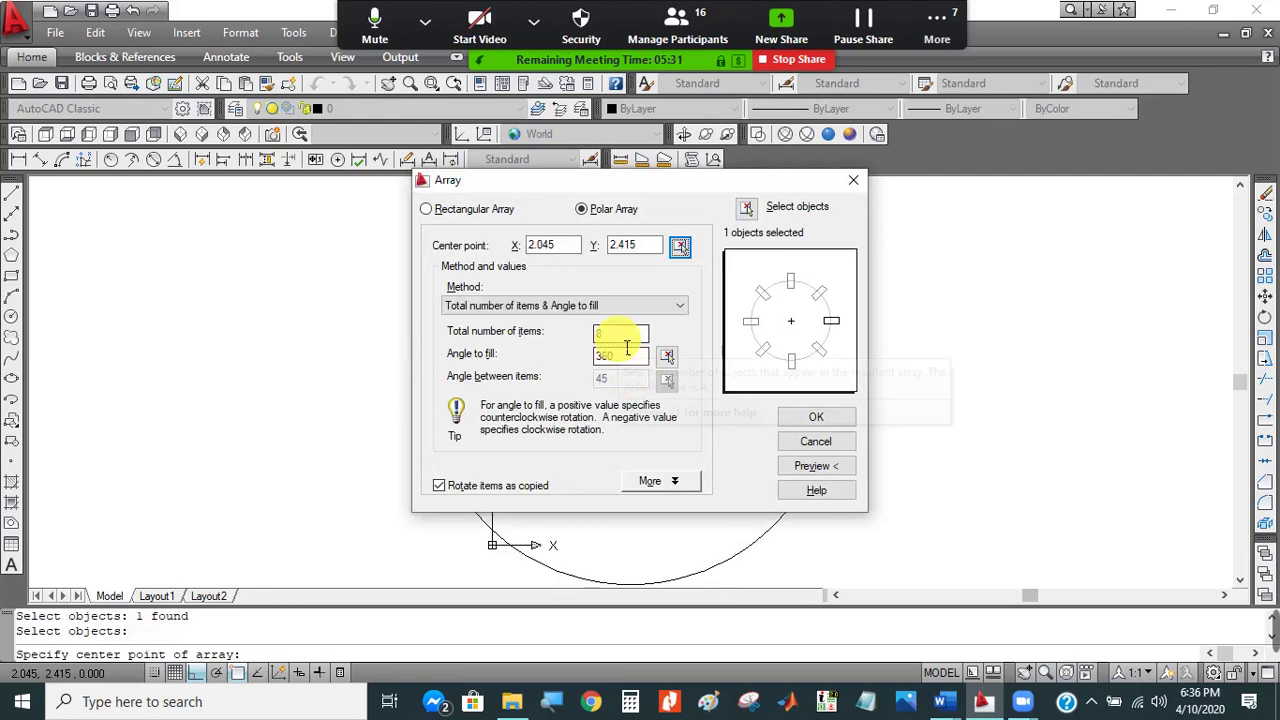
{"action": "double_click", "coordinate": [600, 334]}
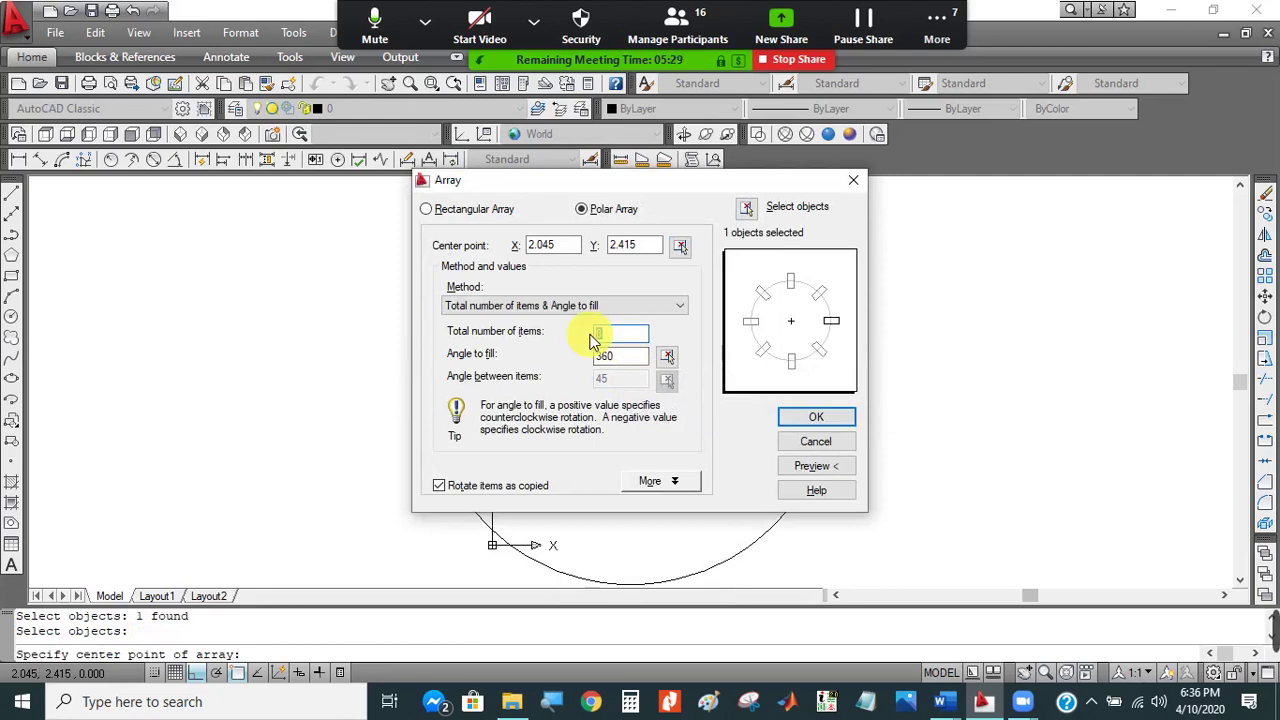
{"action": "type", "text": "8"}
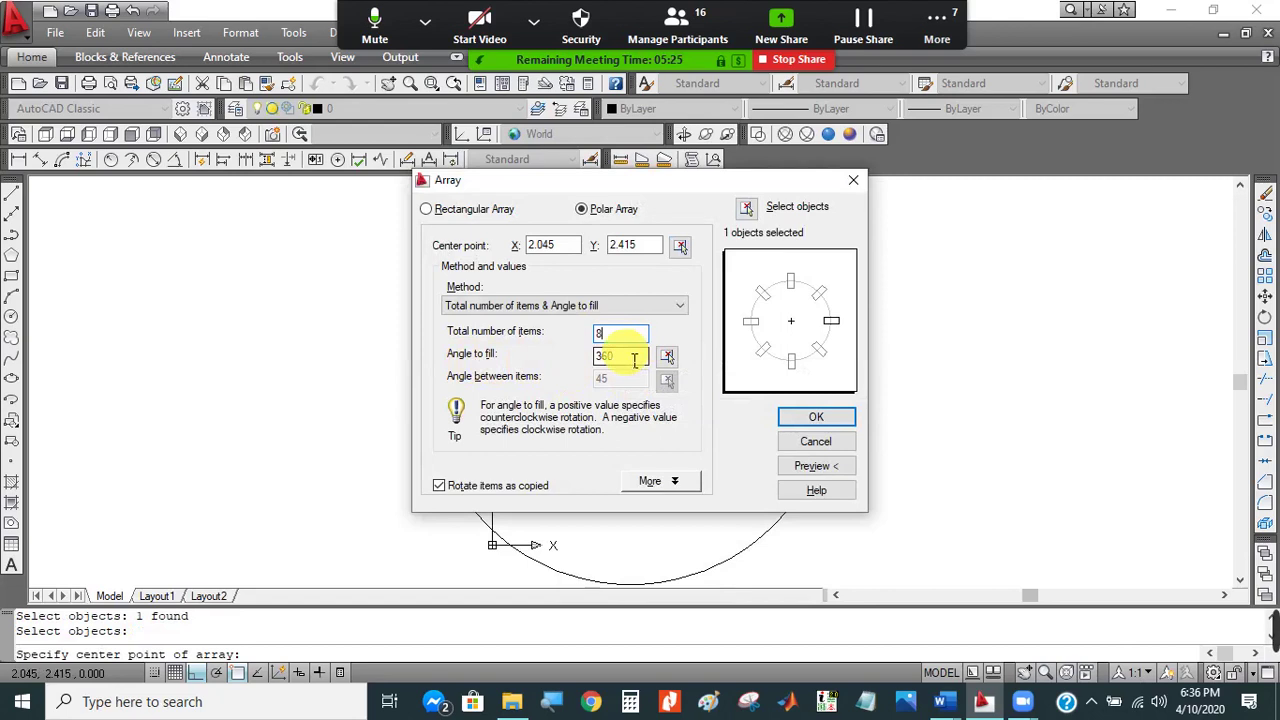
{"action": "double_click", "coordinate": [633, 360]}
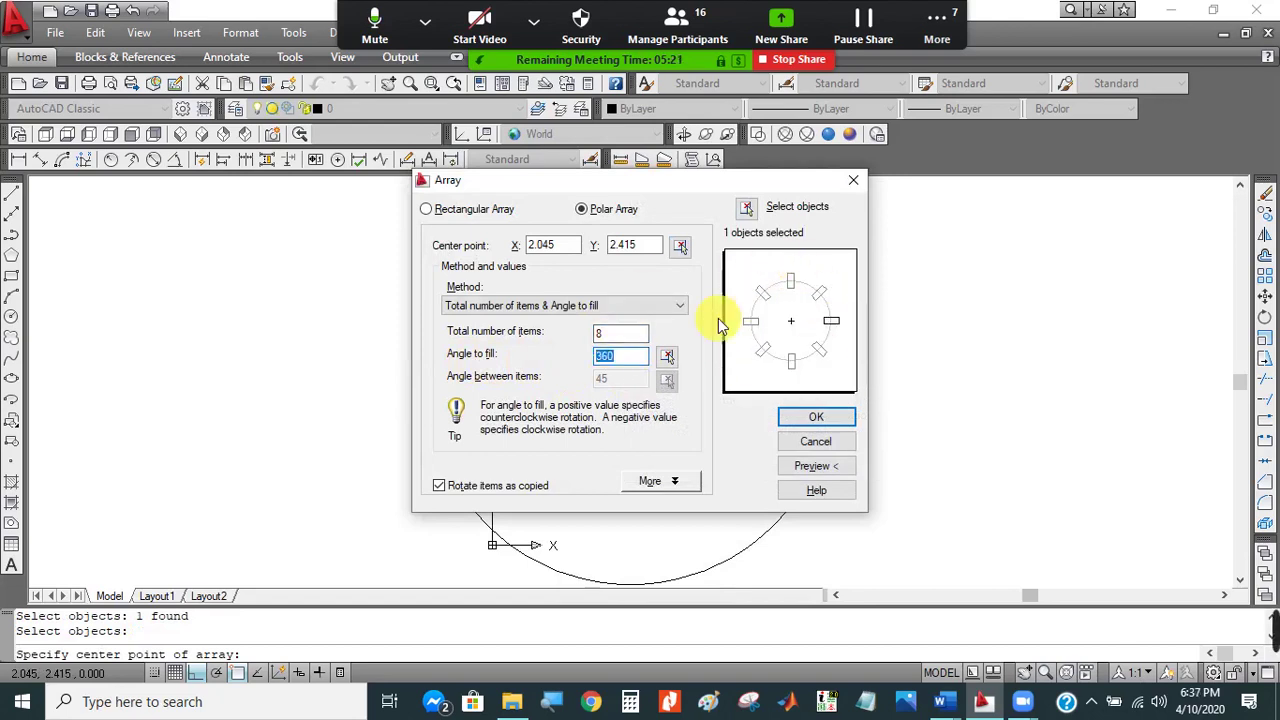
{"action": "left_click", "coordinate": [808, 467]}
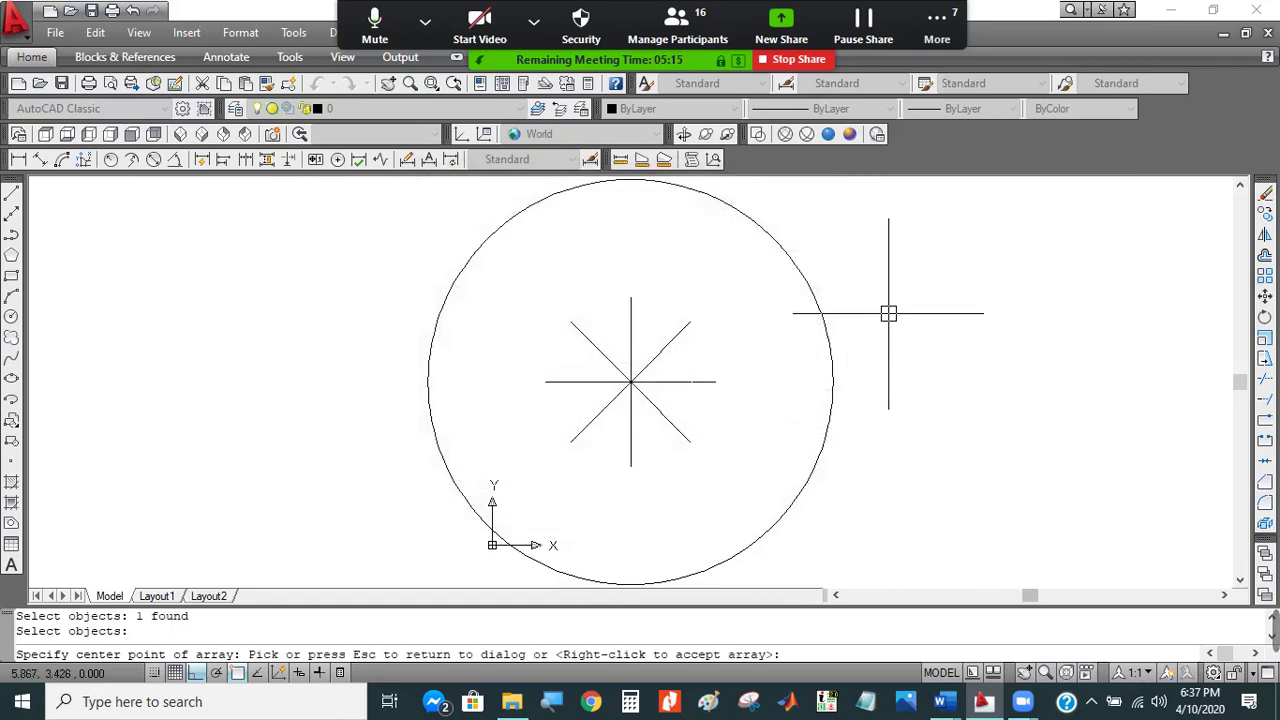
{"action": "key", "text": "Escape"}
{"action": "key", "text": "Return"}
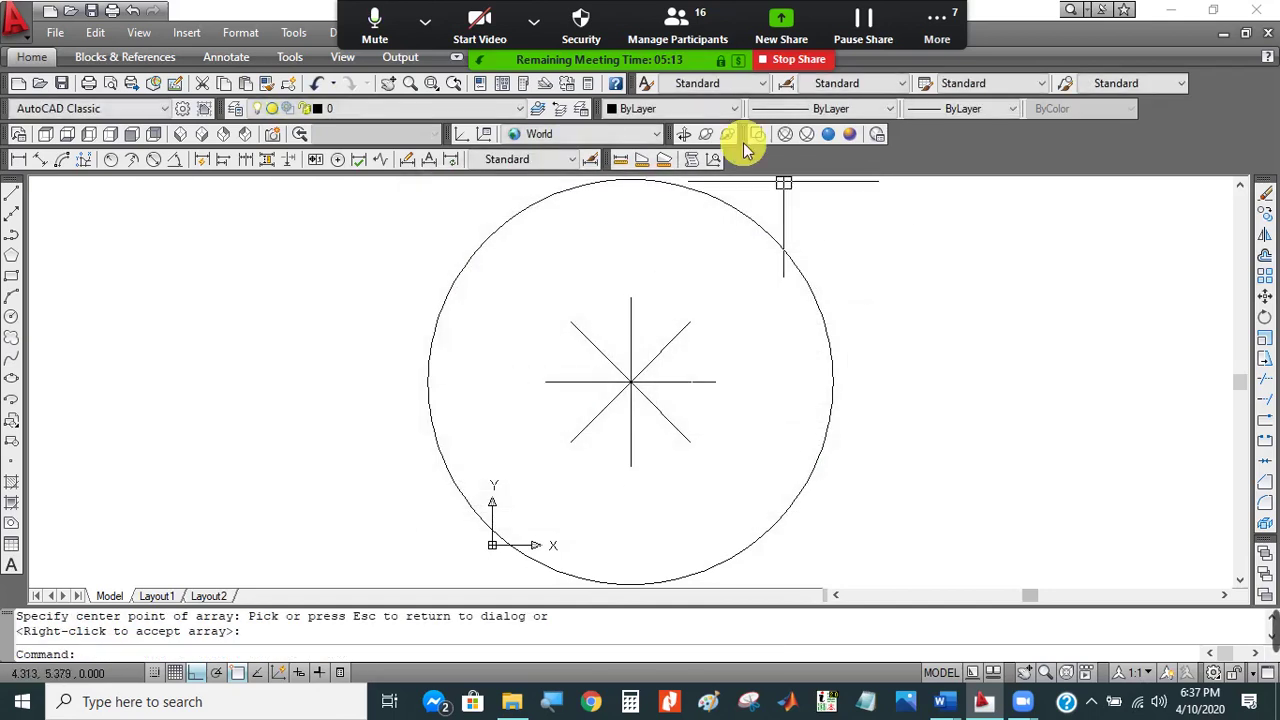
- Check the meeting participants list, then bring the AutoCAD drawing back into view
{"action": "left_click", "coordinate": [688, 22]}
{"action": "mouse_move", "coordinate": [1080, 127]}
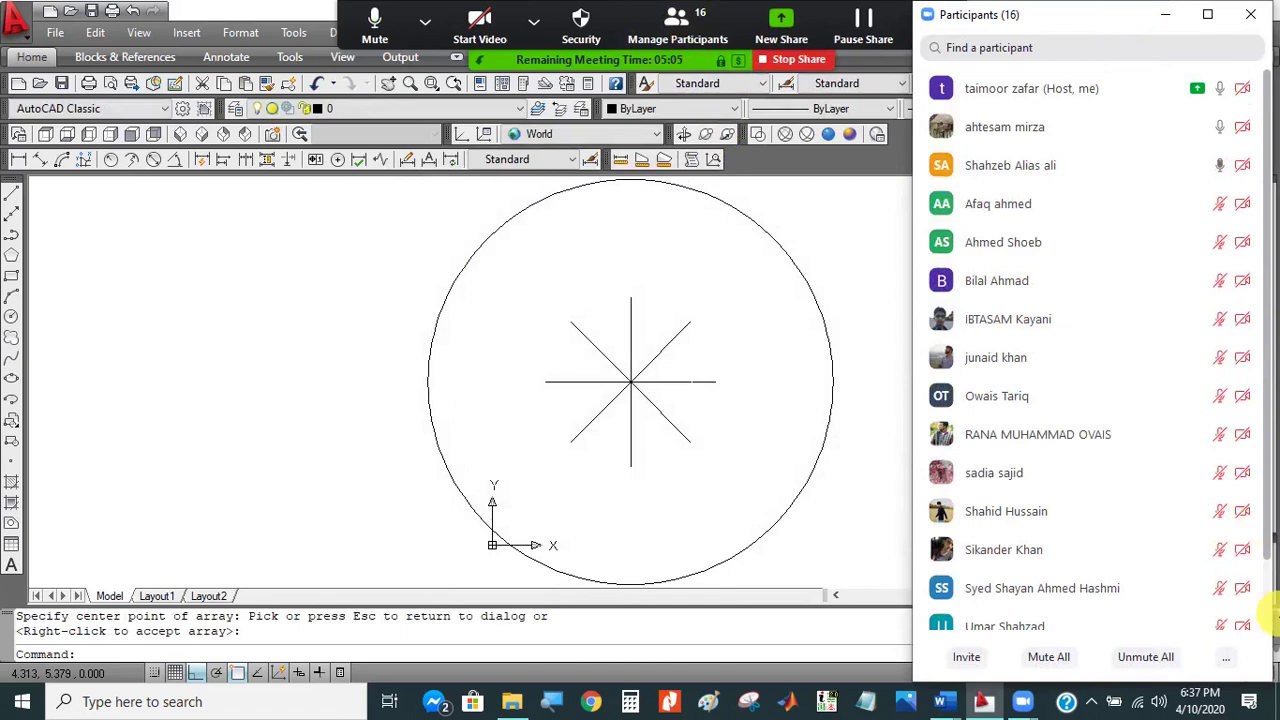
{"action": "left_click", "coordinate": [1163, 16]}
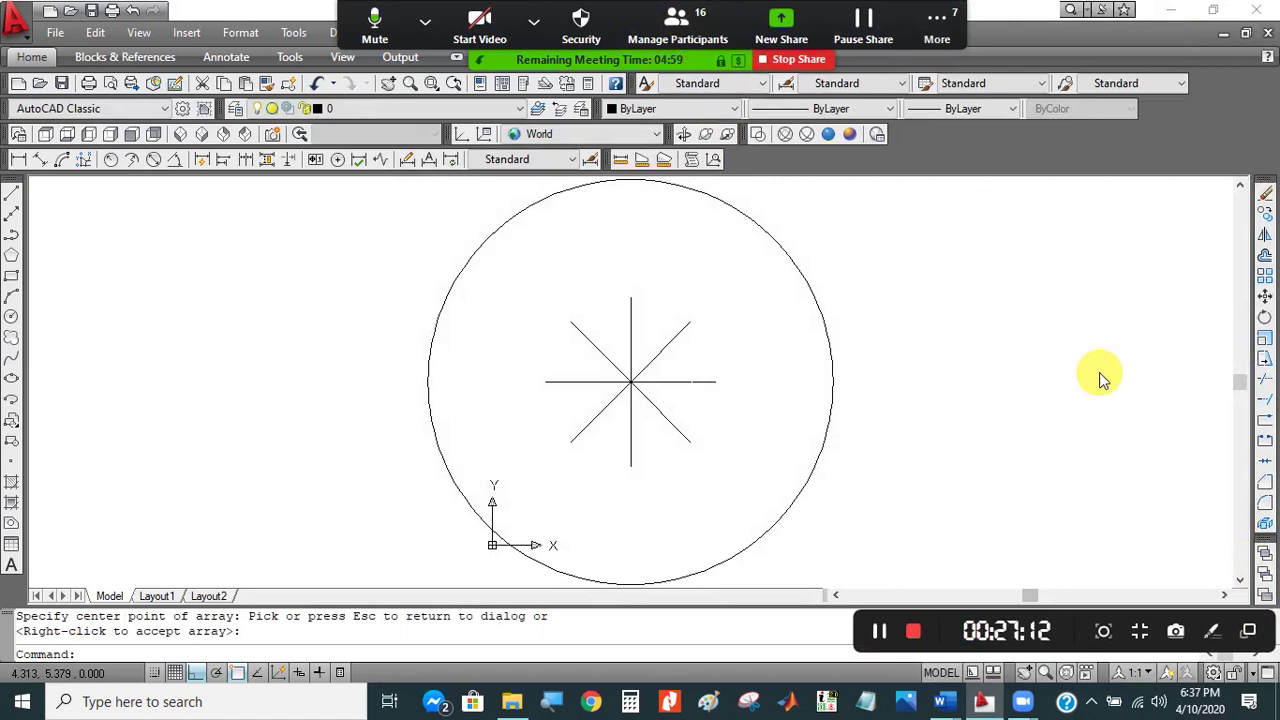
{"action": "left_click", "coordinate": [1007, 347]}
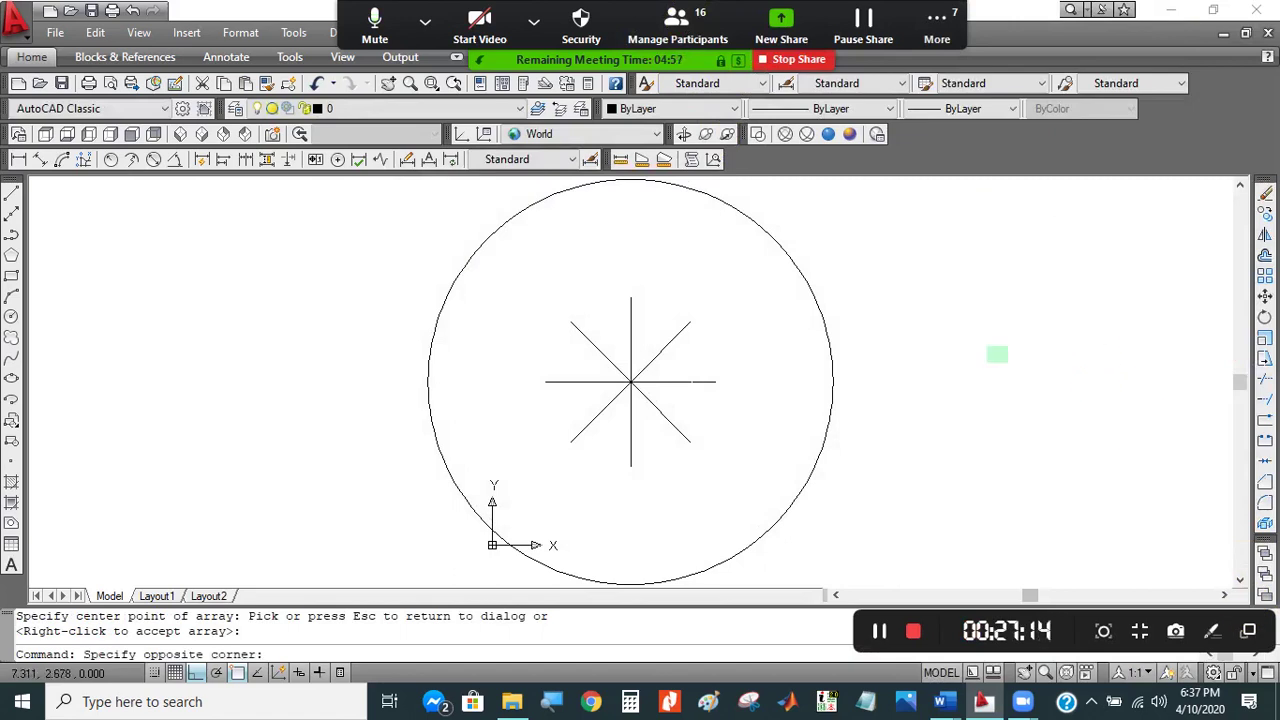
{"action": "left_click", "coordinate": [972, 380]}
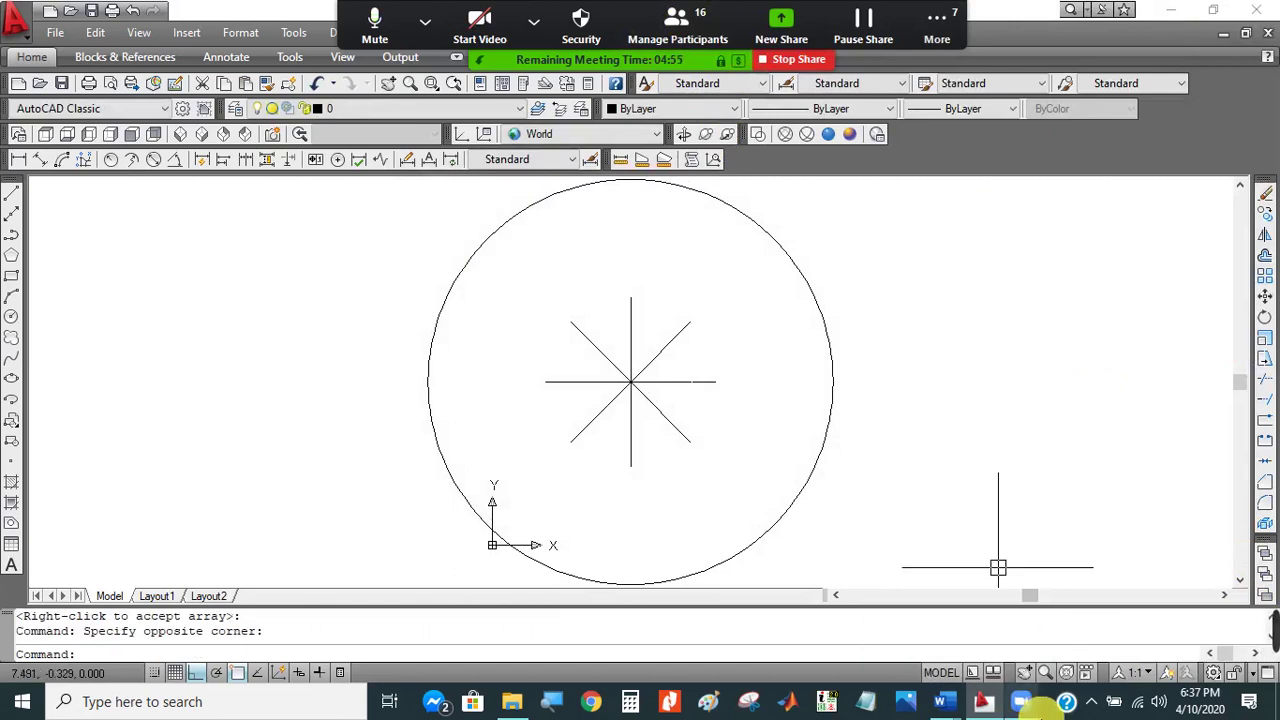
{"action": "mouse_move", "coordinate": [1021, 701]}
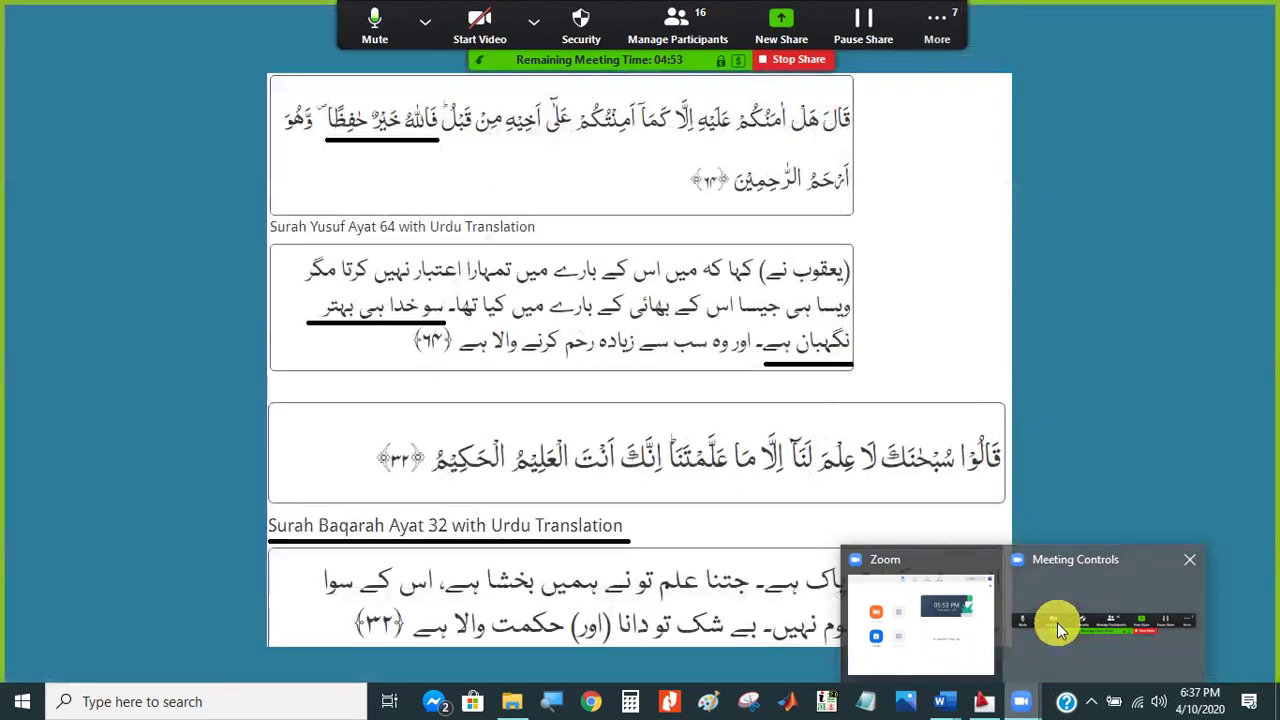
{"action": "left_click", "coordinate": [1057, 622]}
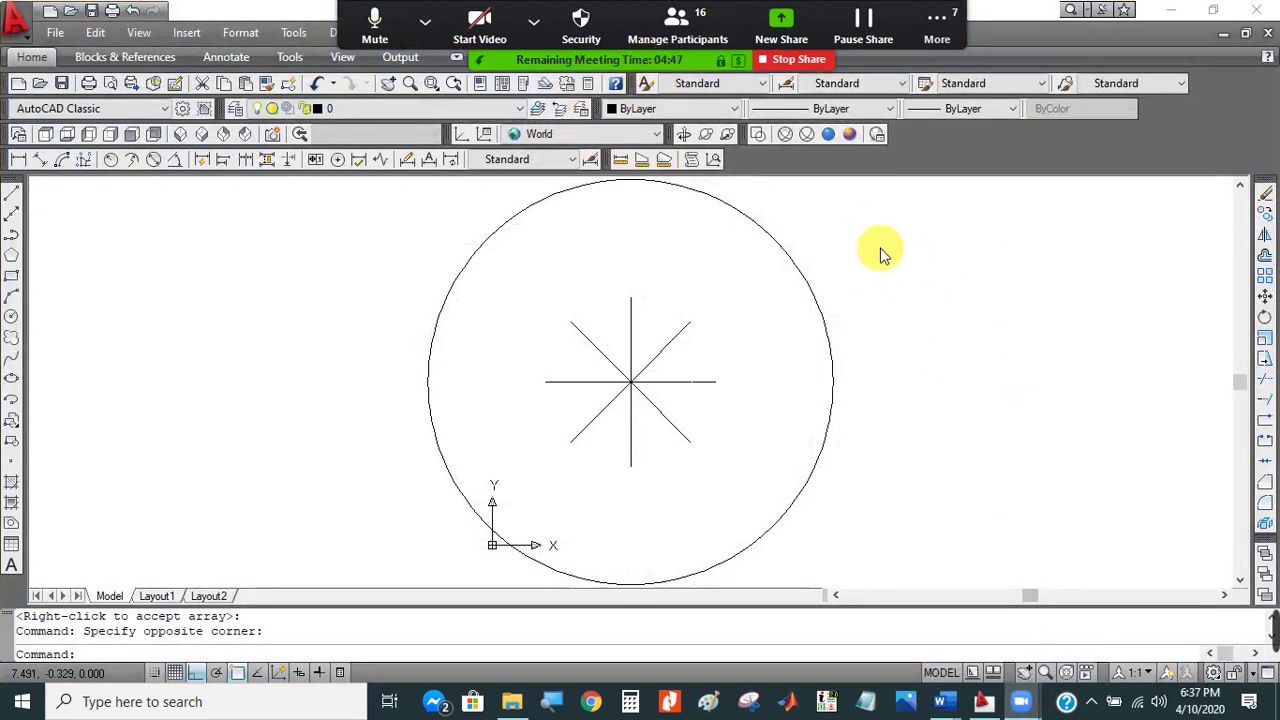
- Window-select and erase the circle with its eight lines, then close the Lab Task 3 document
{"action": "left_click", "coordinate": [900, 208]}
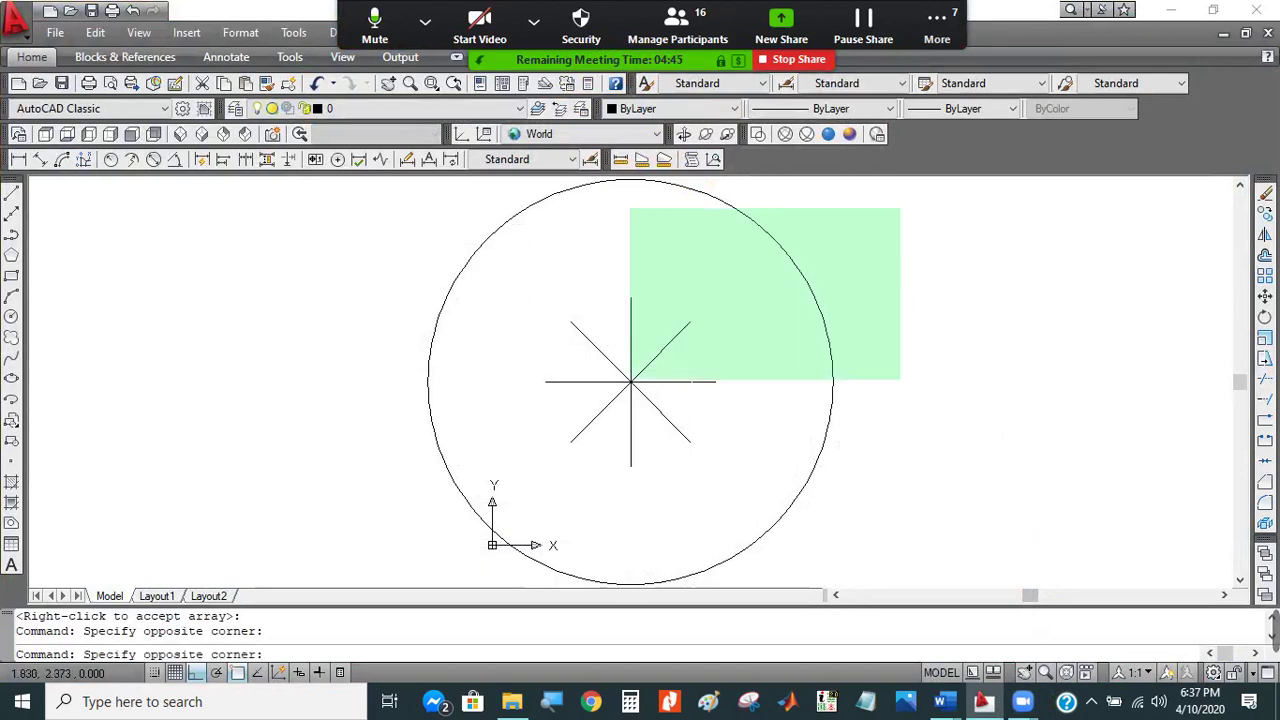
{"action": "left_click", "coordinate": [379, 500]}
{"action": "key", "text": "Return"}
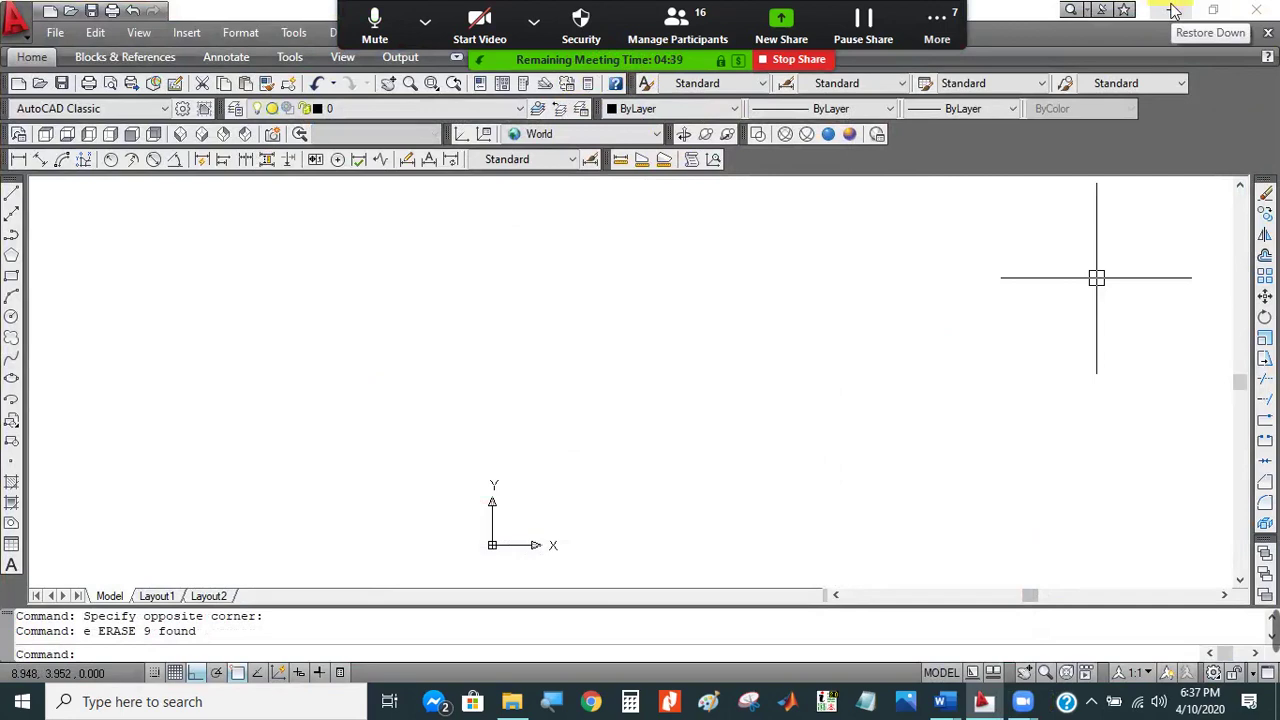
{"action": "left_click", "coordinate": [940, 701]}
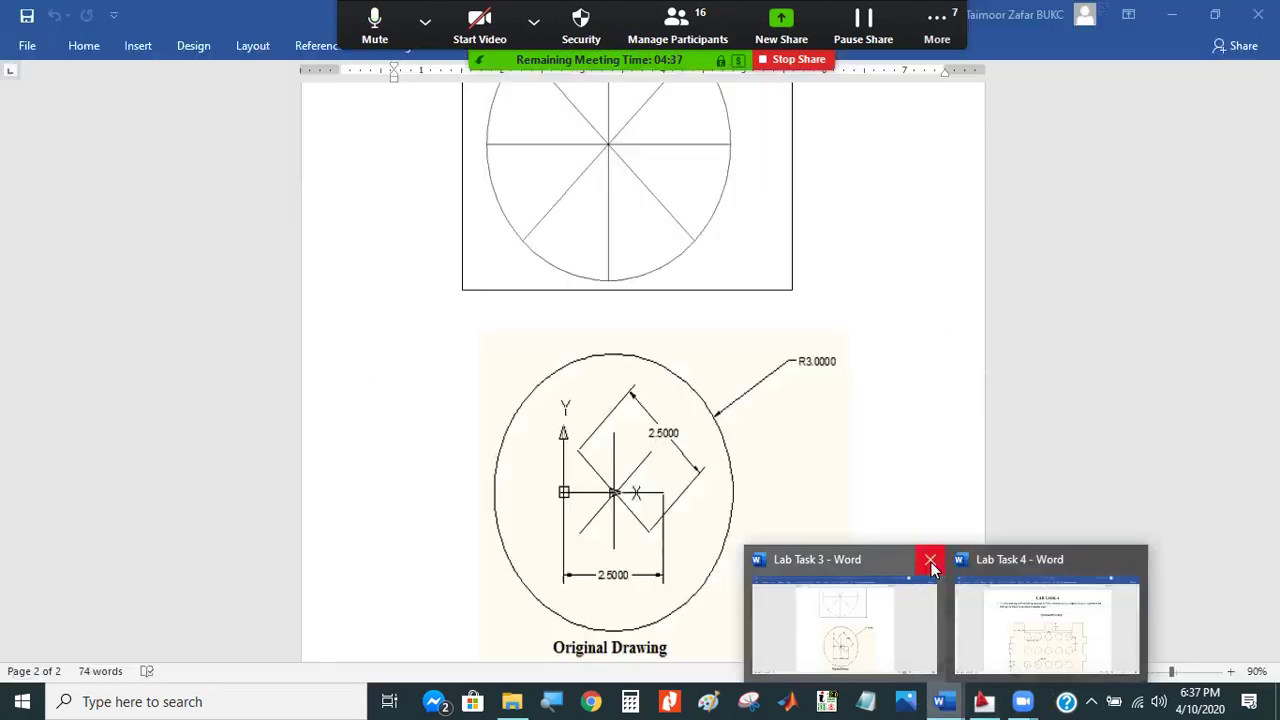
{"action": "left_click", "coordinate": [930, 560]}
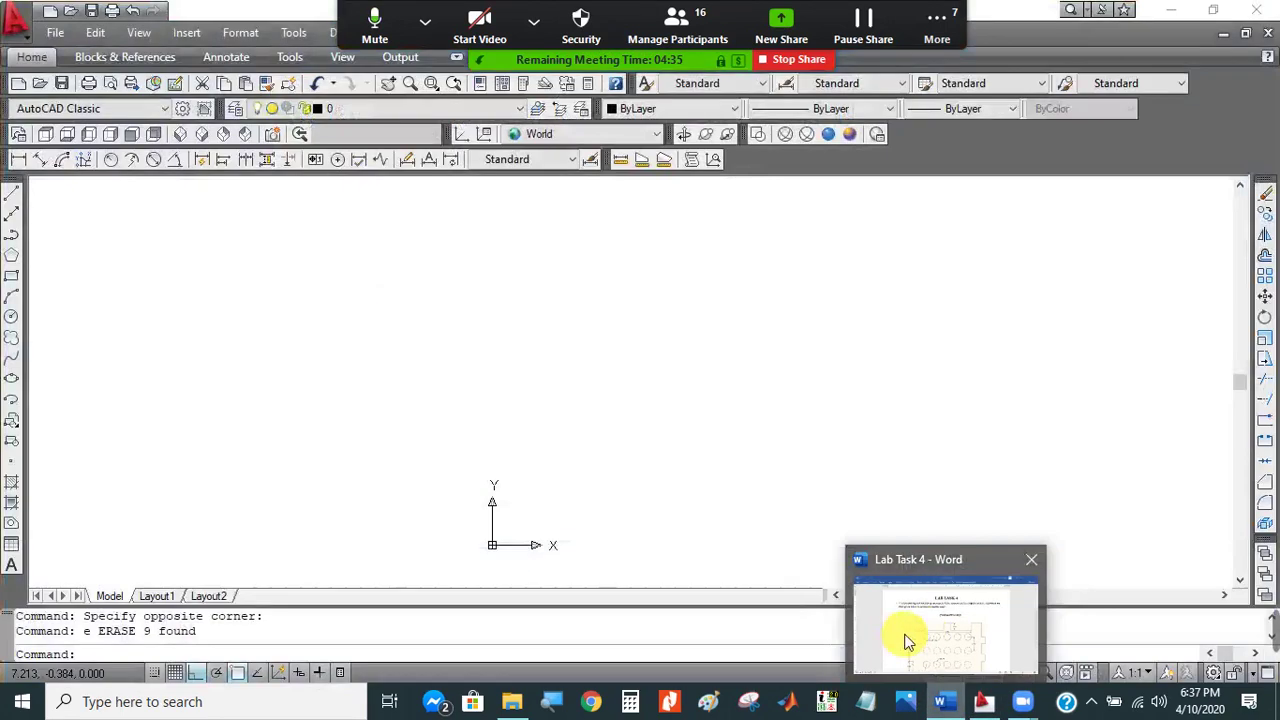
{"action": "left_click", "coordinate": [908, 640]}
{"action": "scroll", "coordinate": [860, 280], "scroll_direction": "down", "scroll_amount": 1}
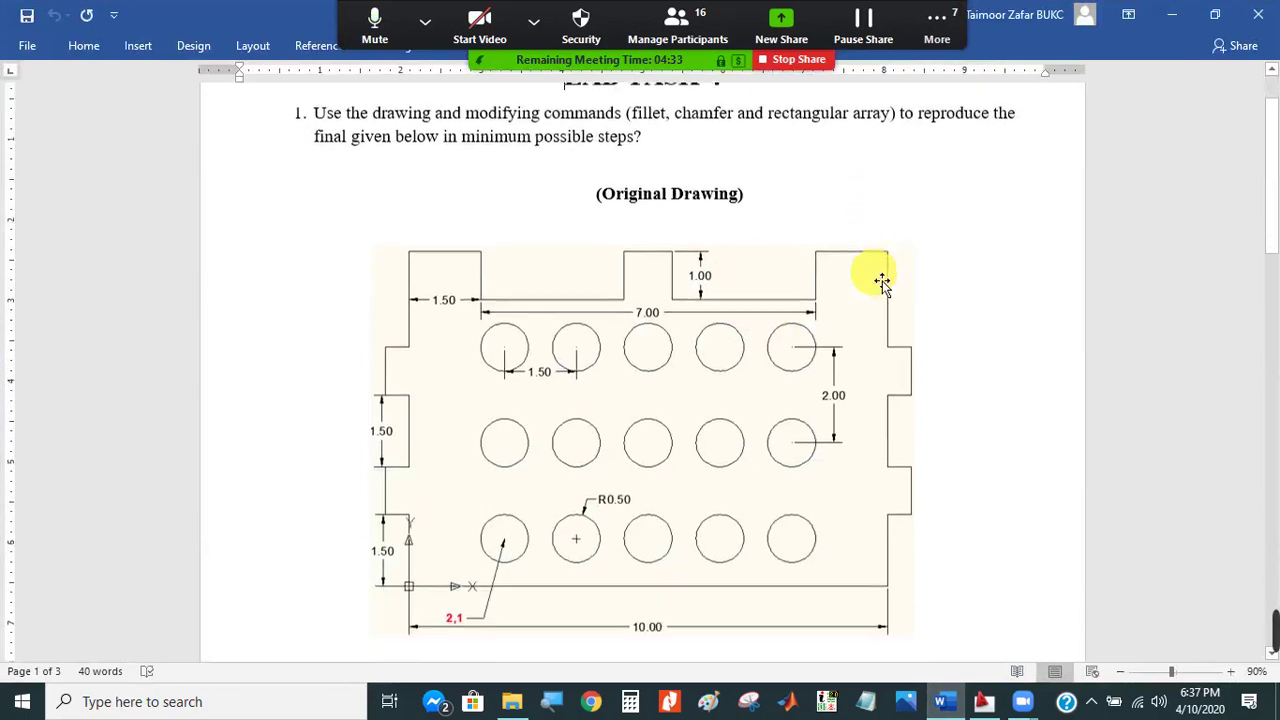
{"action": "scroll", "coordinate": [881, 280], "scroll_direction": "down", "scroll_amount": 2}
{"action": "scroll", "coordinate": [780, 290], "scroll_direction": "up", "scroll_amount": 1}
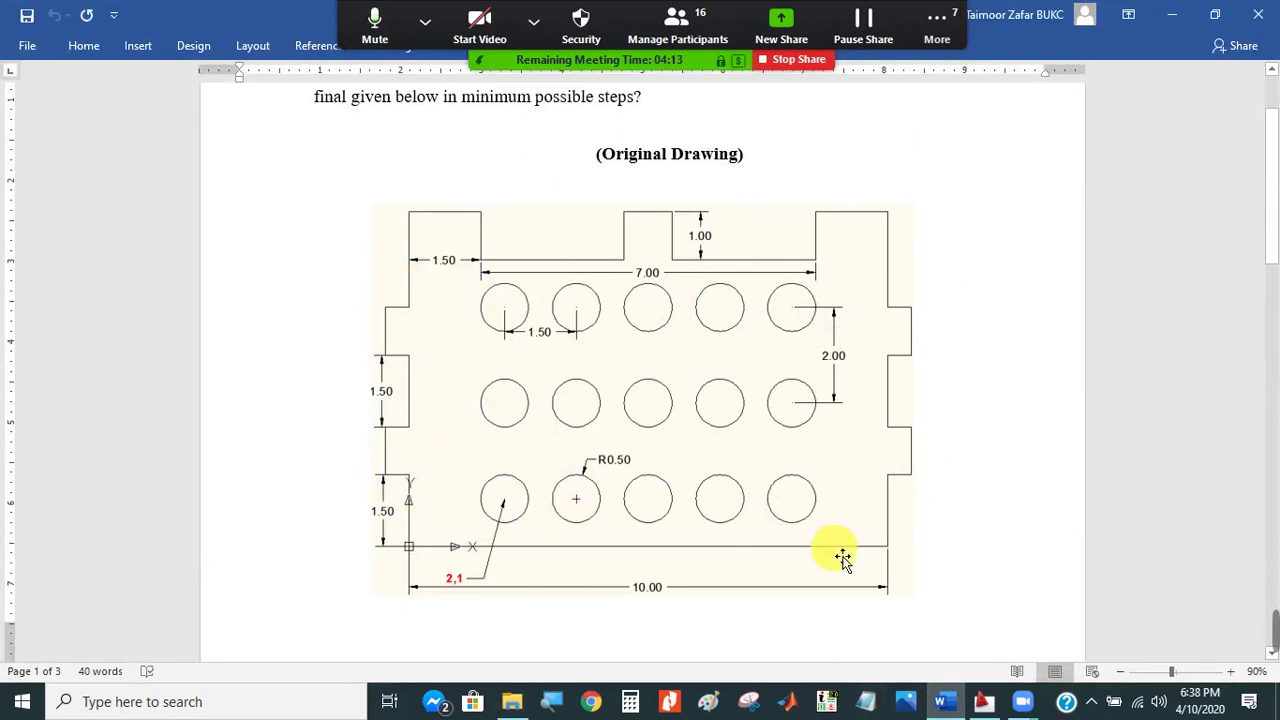
{"action": "scroll", "coordinate": [800, 572], "scroll_direction": "down", "scroll_amount": 2}
{"action": "scroll", "coordinate": [806, 569], "scroll_direction": "up", "scroll_amount": 2}
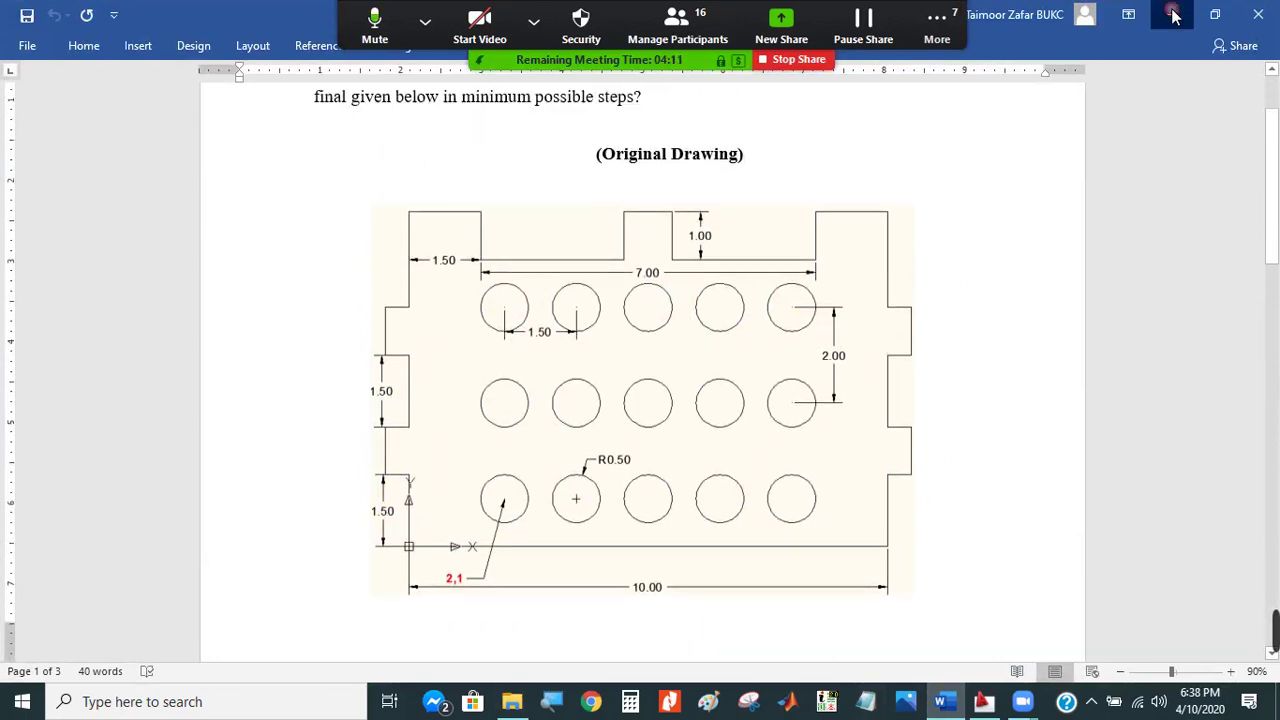
{"action": "left_click", "coordinate": [1172, 14]}
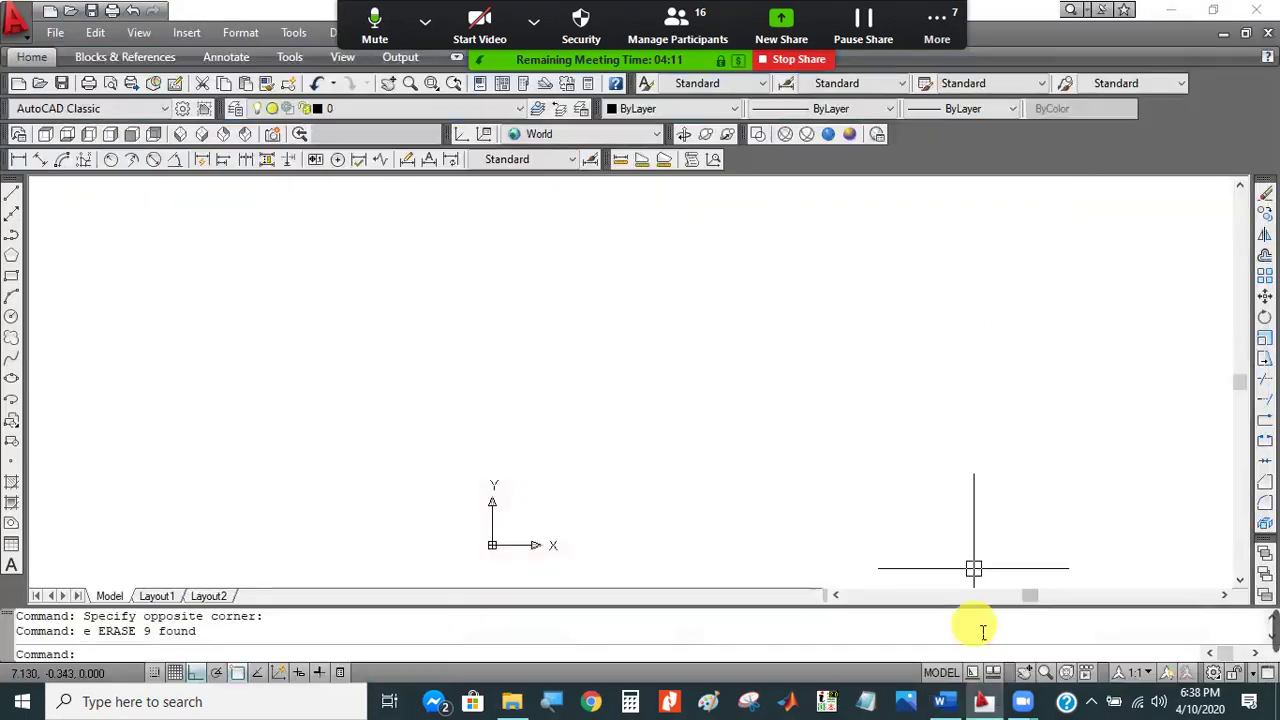
- Open the recent Task 4 drawing and zoom to show all three drawings
{"action": "left_click", "coordinate": [55, 32]}
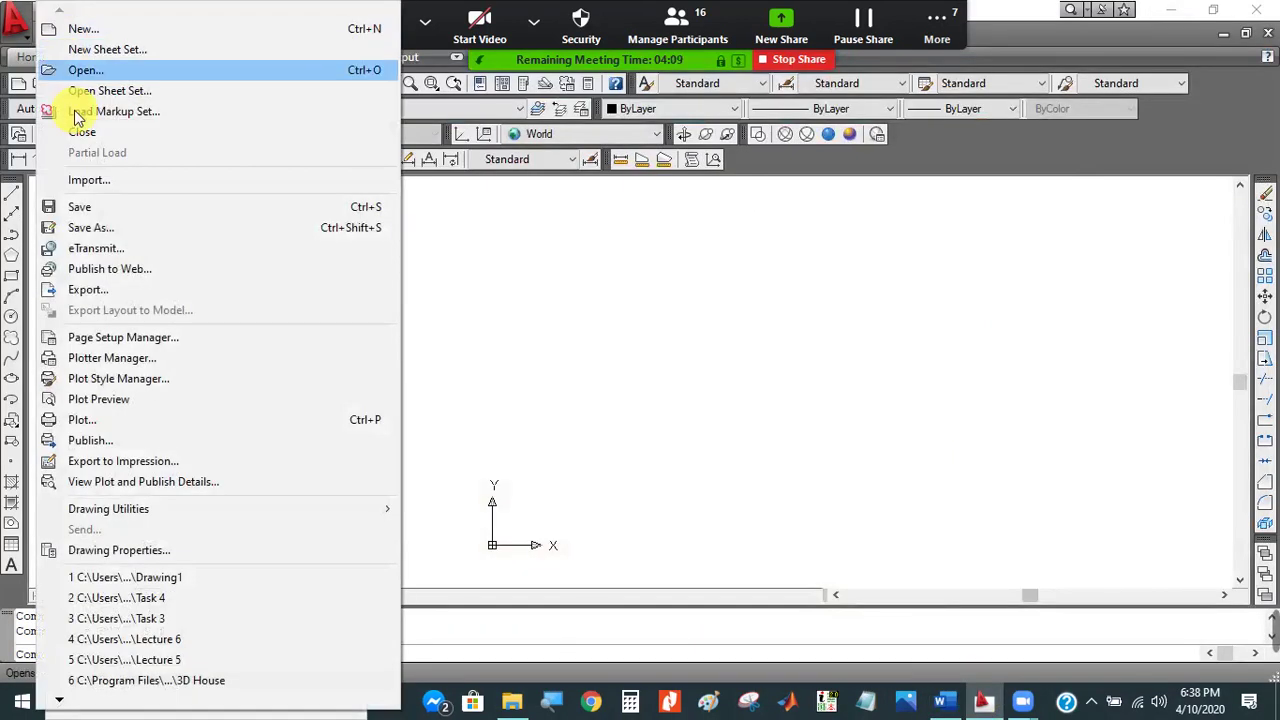
{"action": "left_click", "coordinate": [166, 600]}
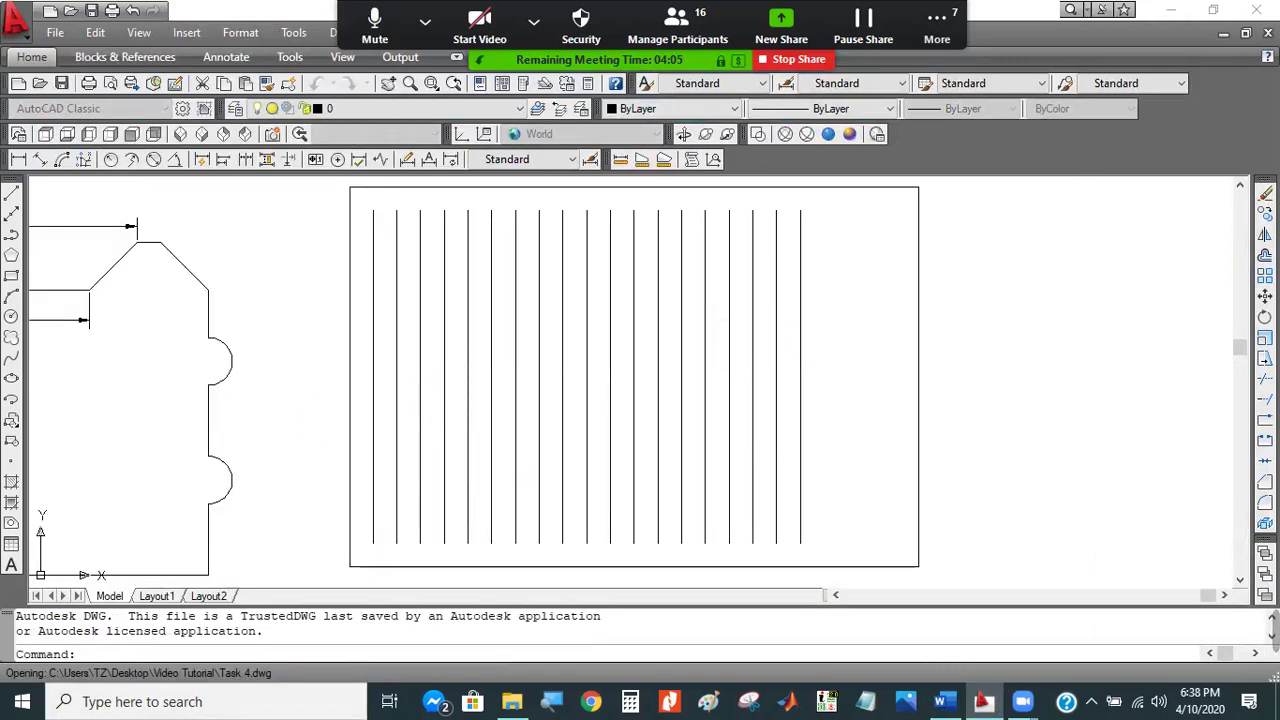
{"action": "type", "text": "z"}
{"action": "key", "text": "Return"}
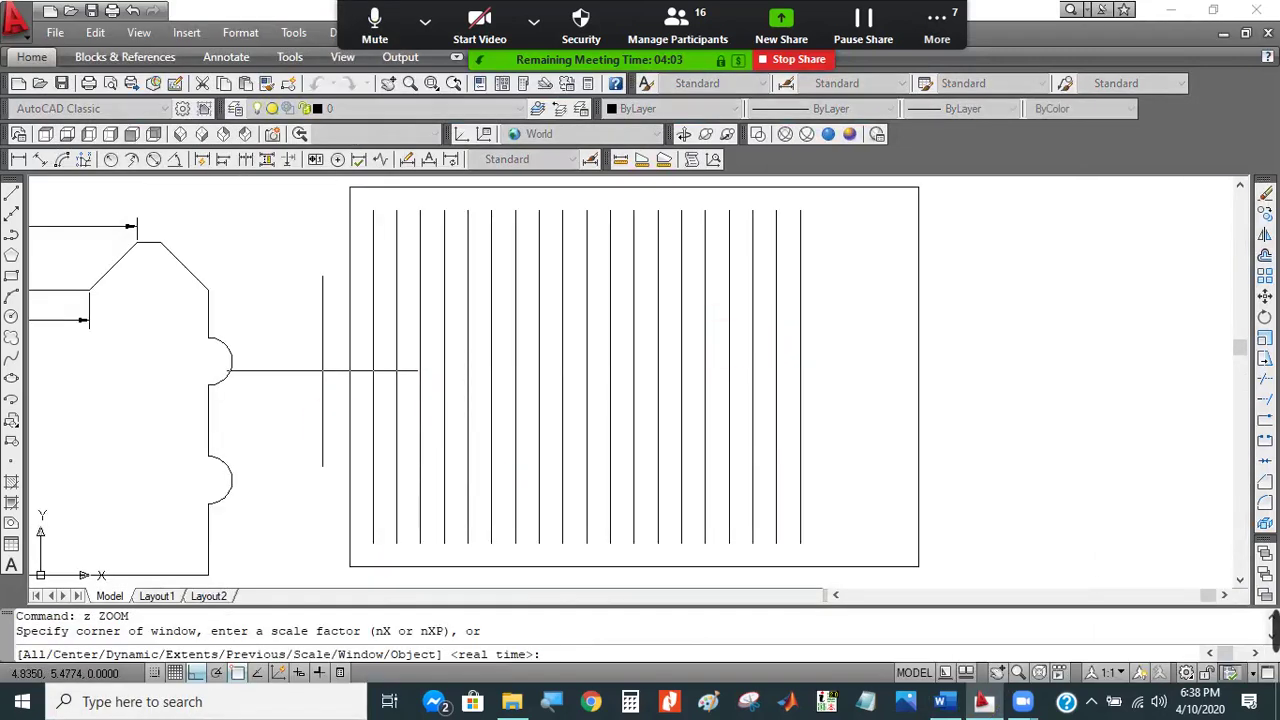
{"action": "key", "text": "Return"}
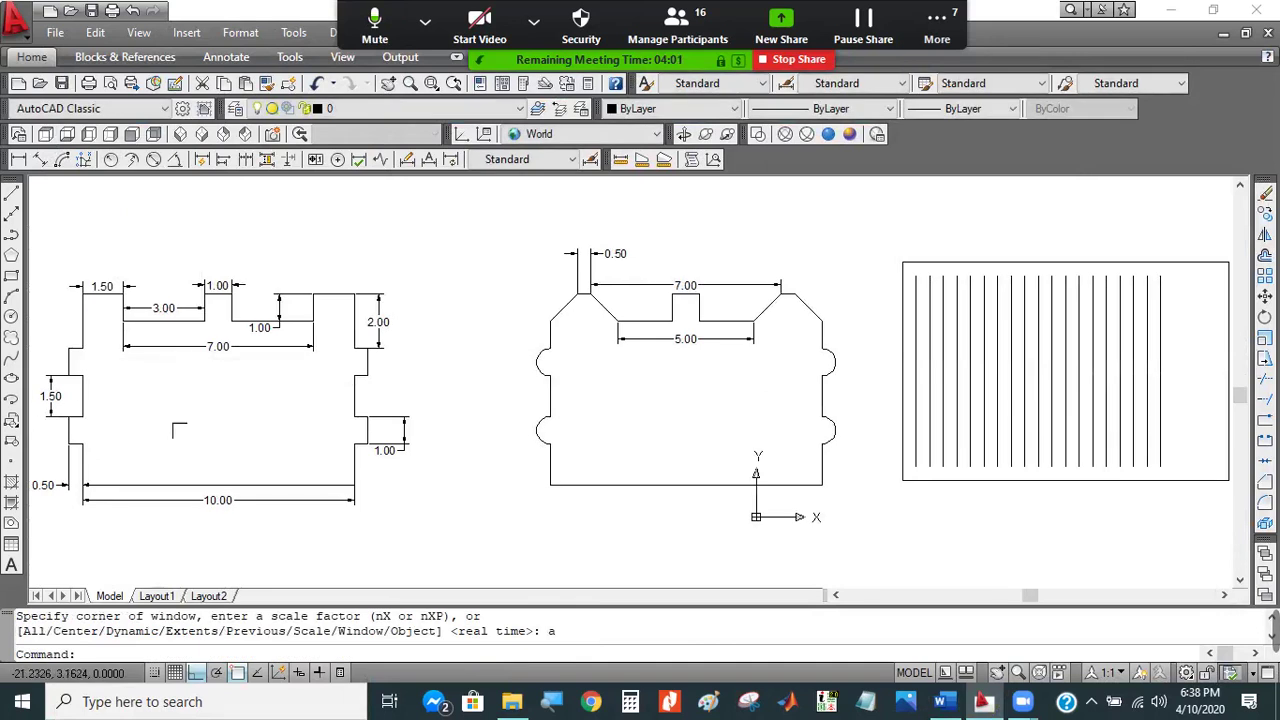
{"action": "type", "text": "z"}
- Zoom in on the left dimensioned outline with the 10.00 base
{"action": "key", "text": "Return"}
{"action": "type", "text": "e"}
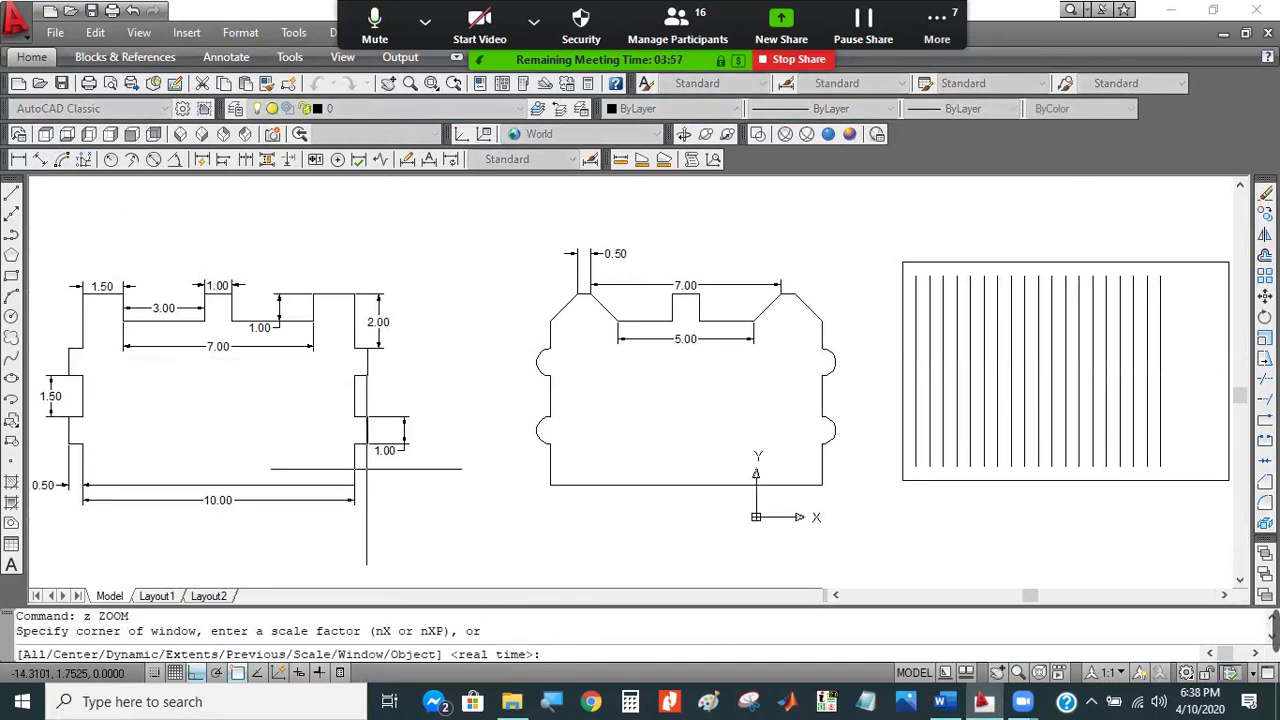
{"action": "key", "text": "Return"}
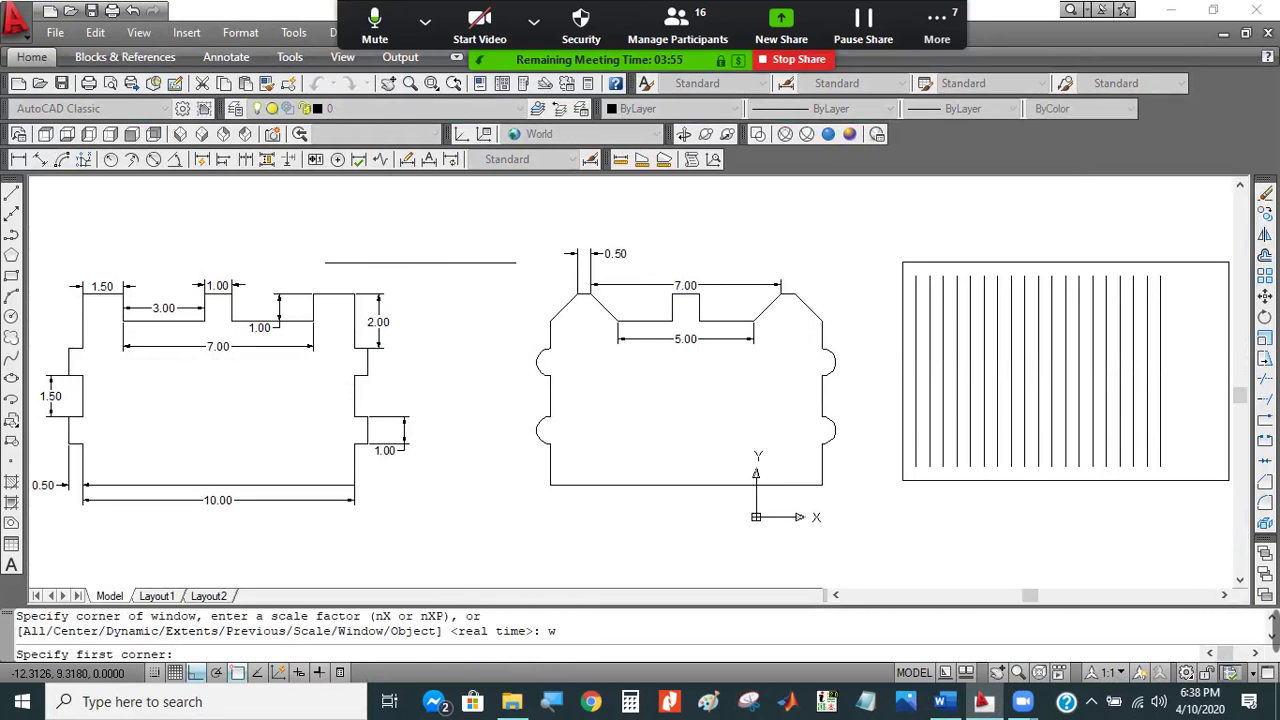
{"action": "left_click", "coordinate": [414, 263]}
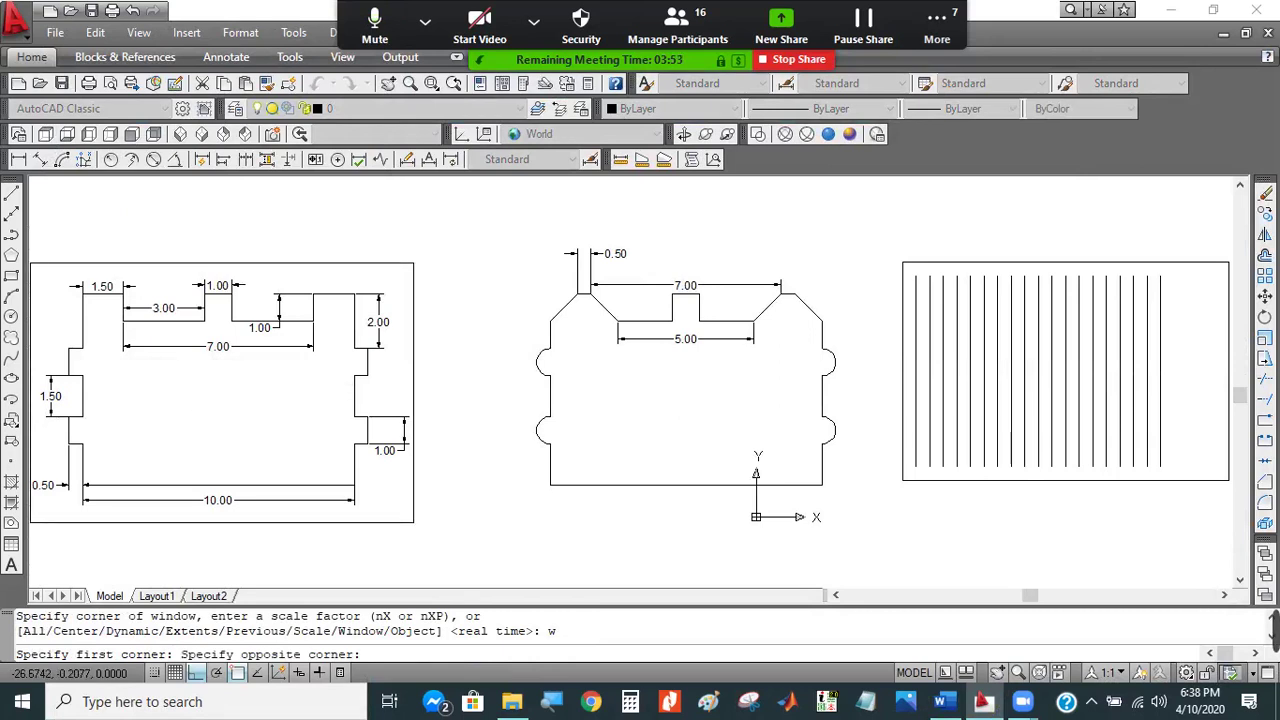
{"action": "left_click", "coordinate": [30, 522]}
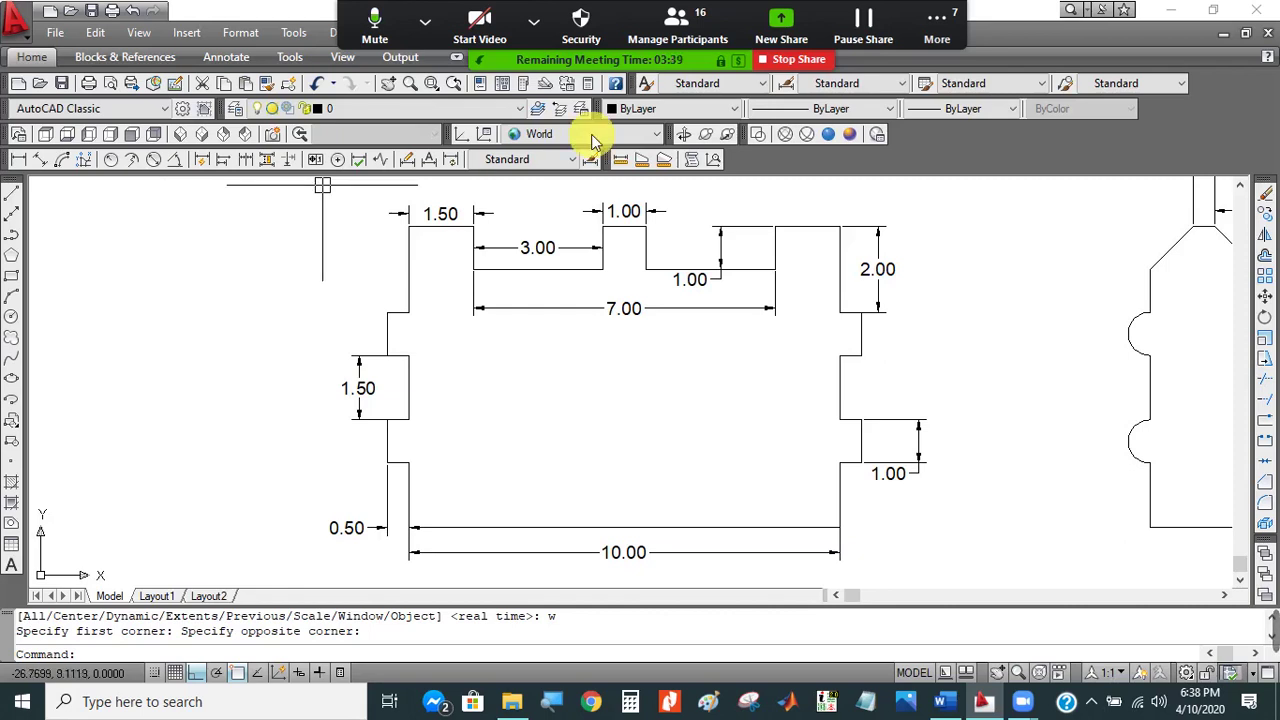
{"action": "left_click", "coordinate": [683, 25]}
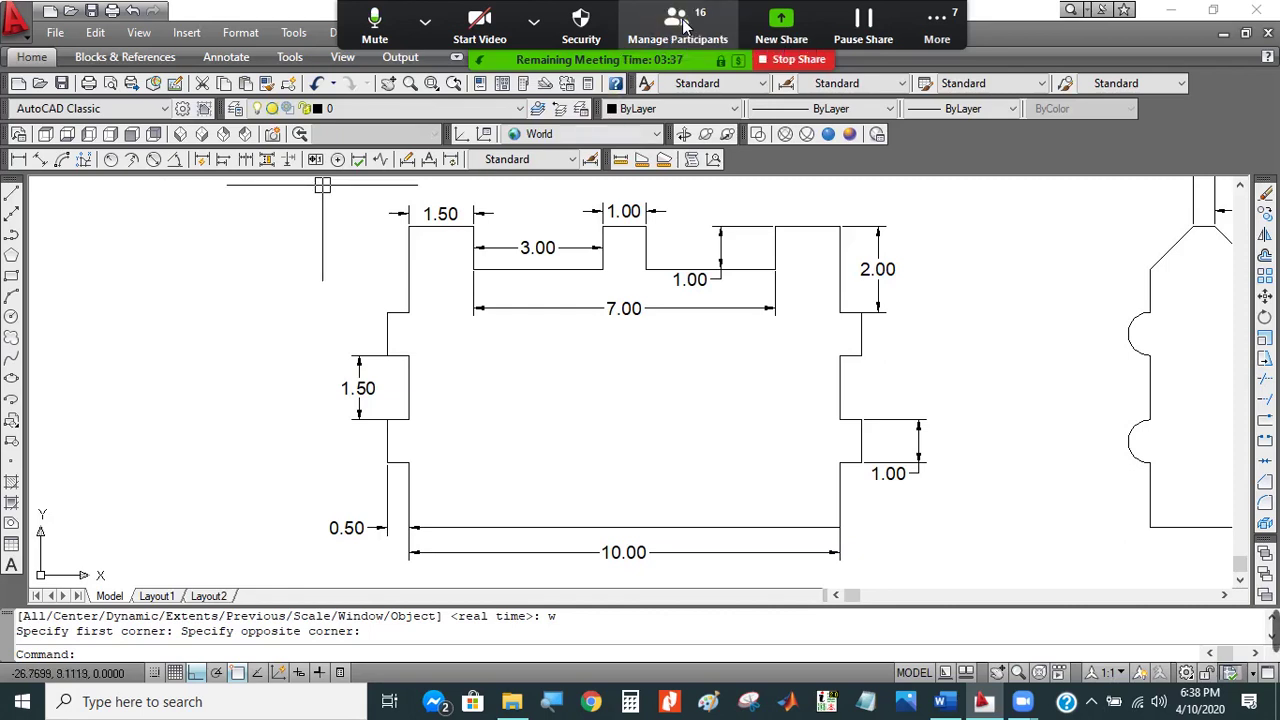
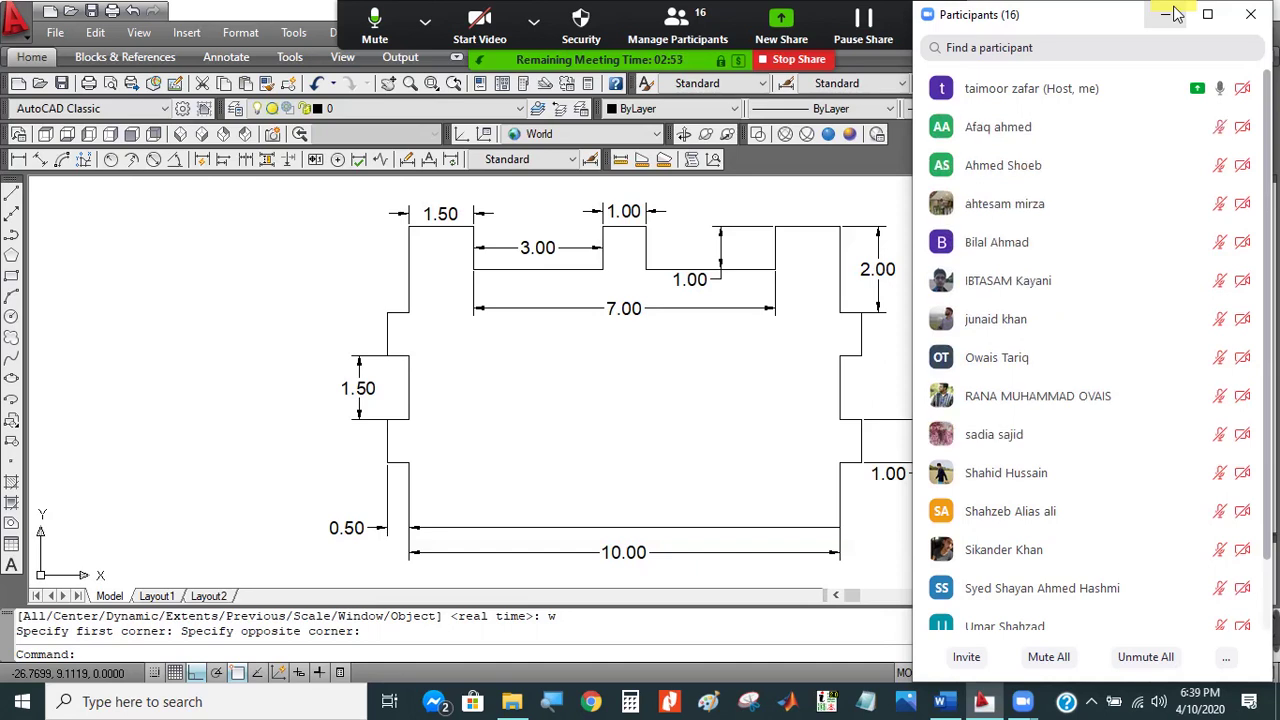
- Zoom All to show all three drawings and erase the middle chamfered drawing
{"action": "left_click", "coordinate": [1166, 14]}
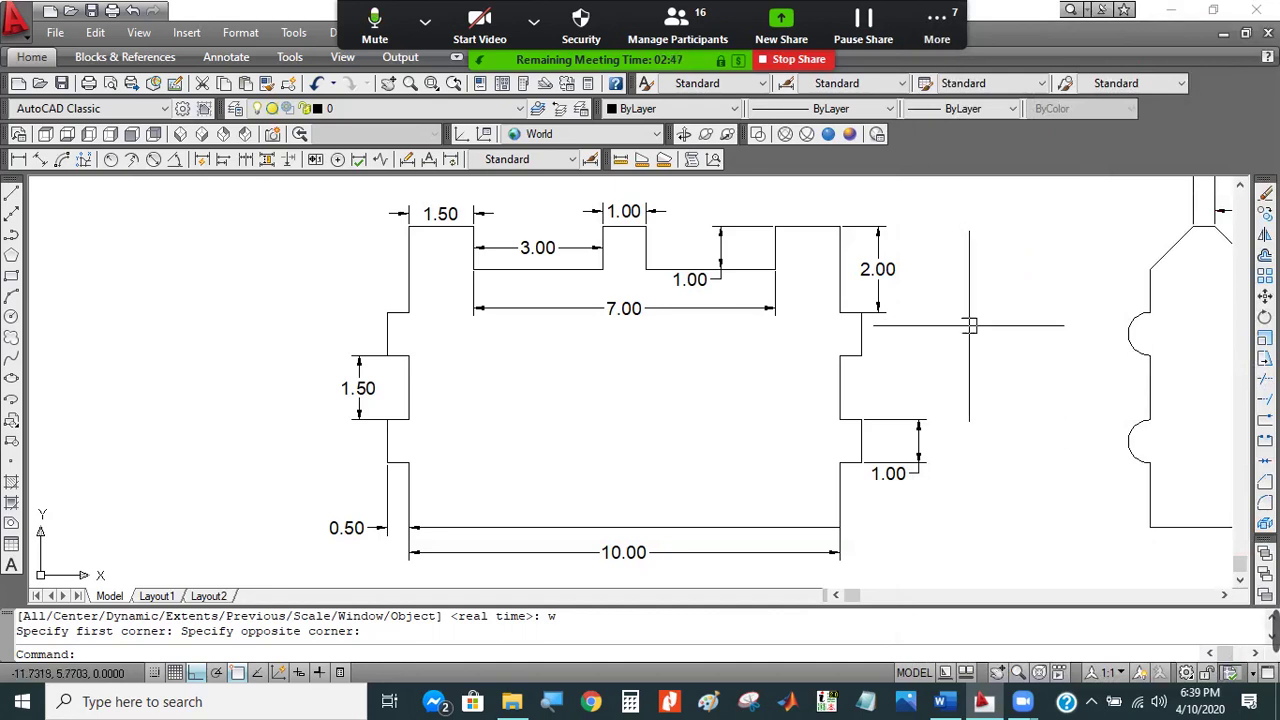
{"action": "type", "text": "z"}
{"action": "key", "text": "Return"}
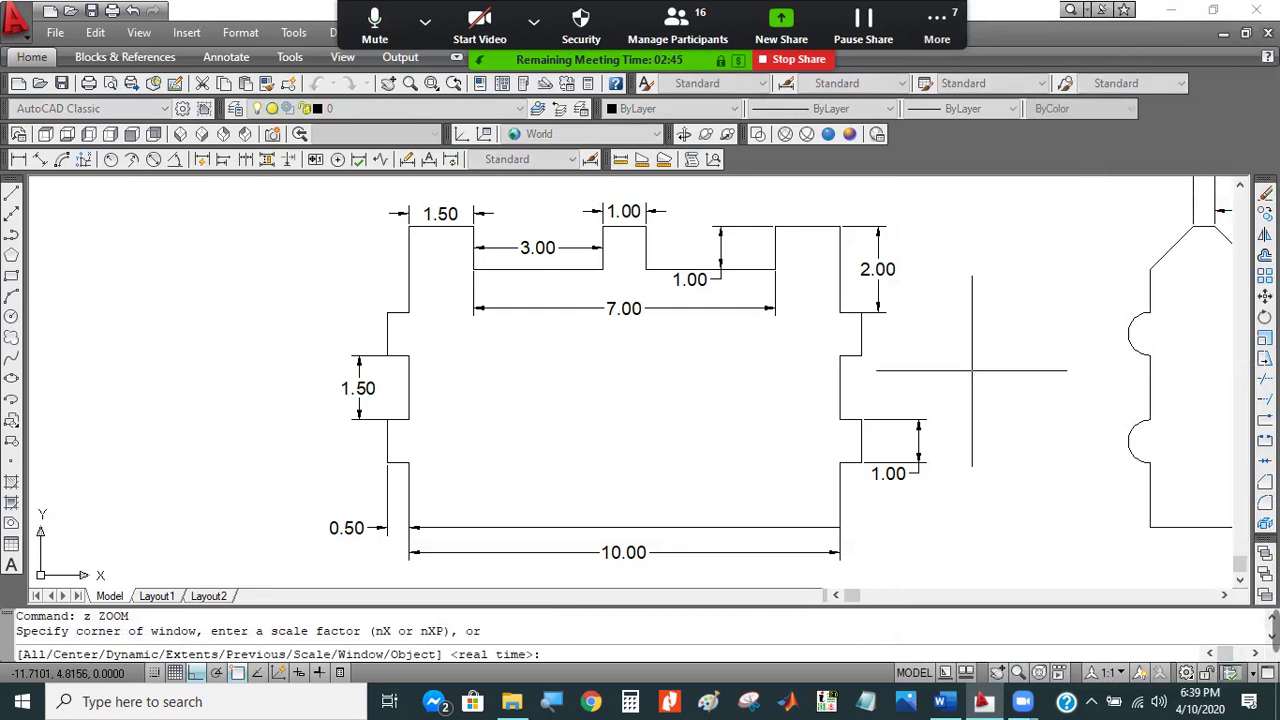
{"action": "type", "text": "a"}
{"action": "key", "text": "Return"}
{"action": "left_click", "coordinate": [860, 230]}
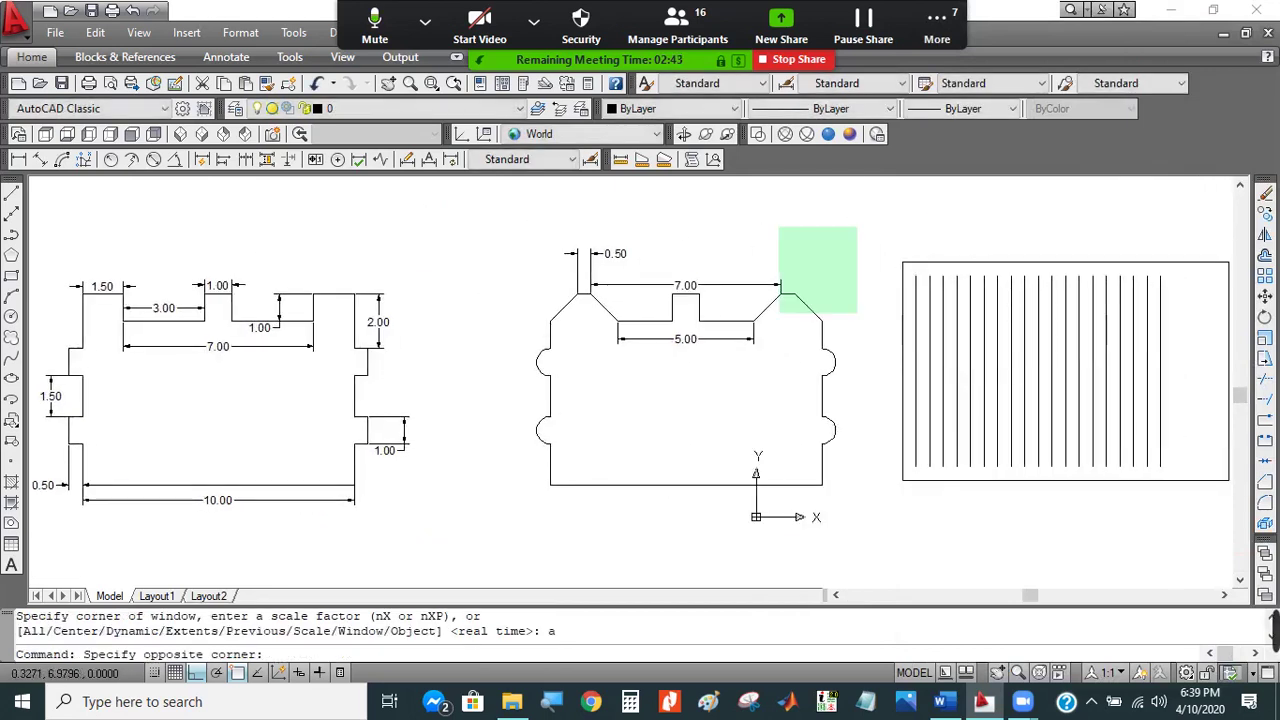
{"action": "left_click", "coordinate": [480, 542]}
{"action": "key", "text": "Return"}
{"action": "type", "text": "co"}
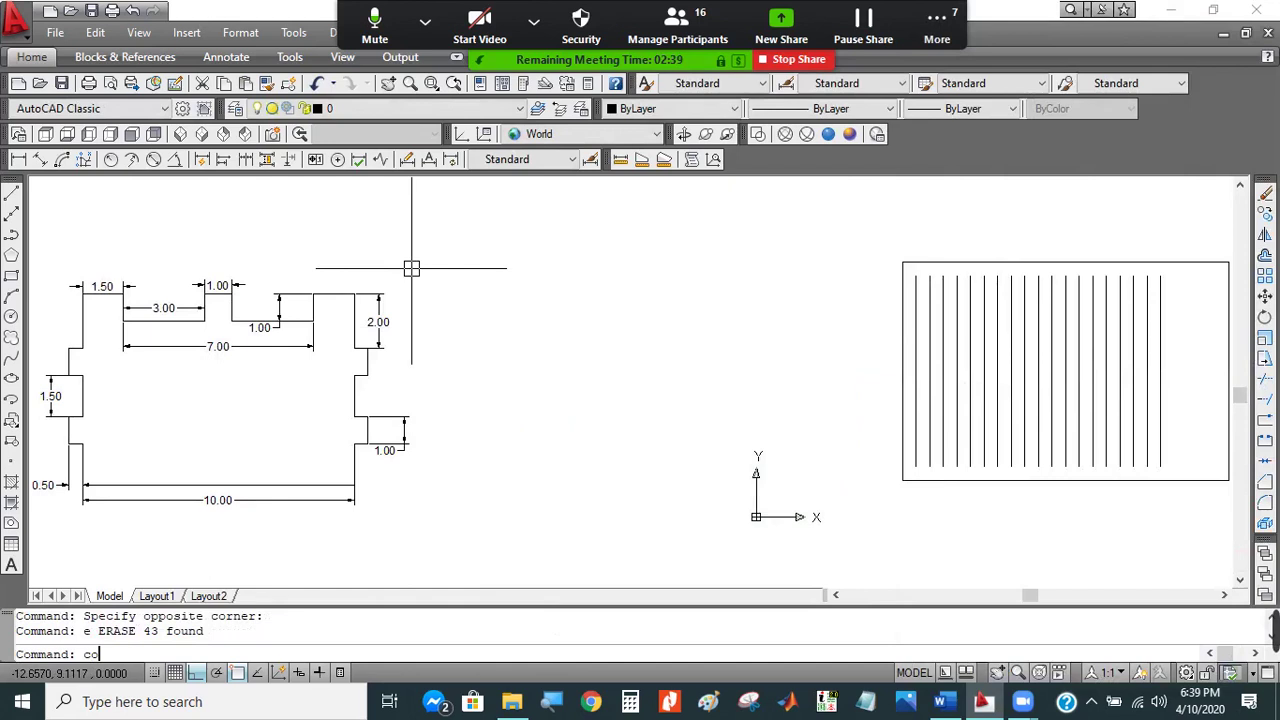
- Start copying the left drawing and deselect its 2.00, 1.00, 7.00 and top 1.00 dimensions
{"action": "key", "text": "Return"}
{"action": "left_click", "coordinate": [440, 245]}
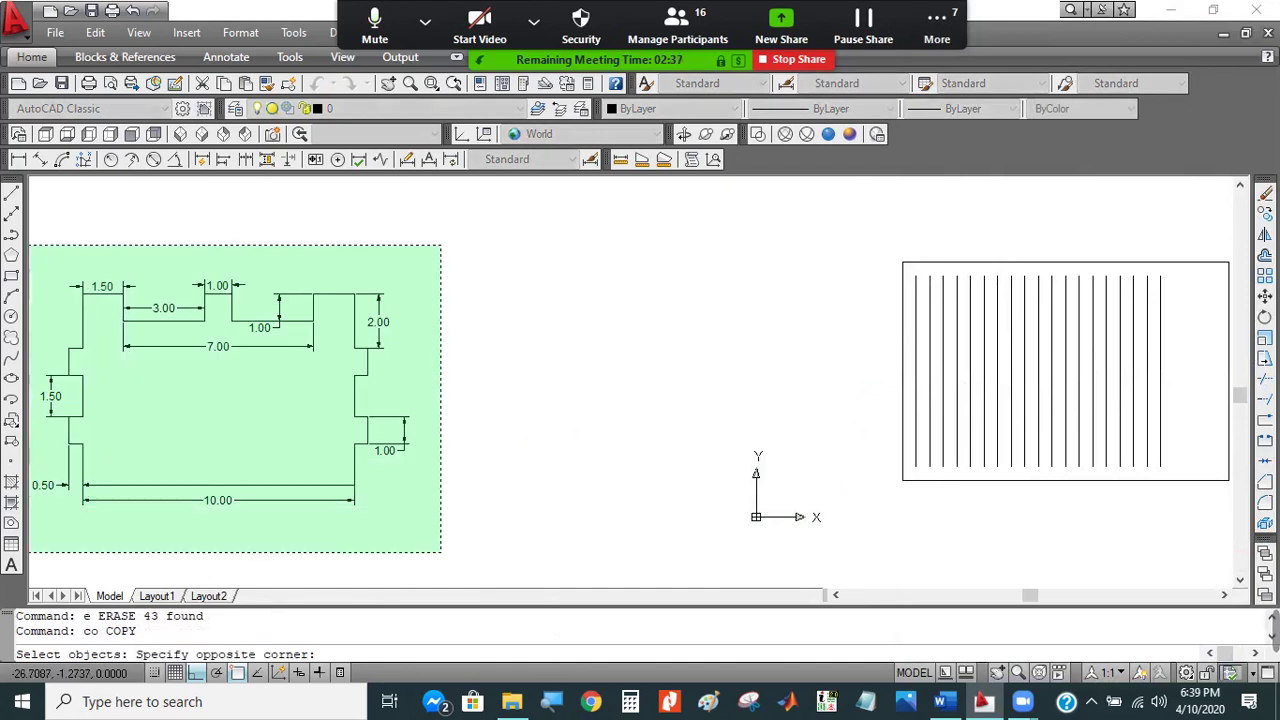
{"action": "left_click", "coordinate": [36, 541]}
{"action": "type", "text": "r"}
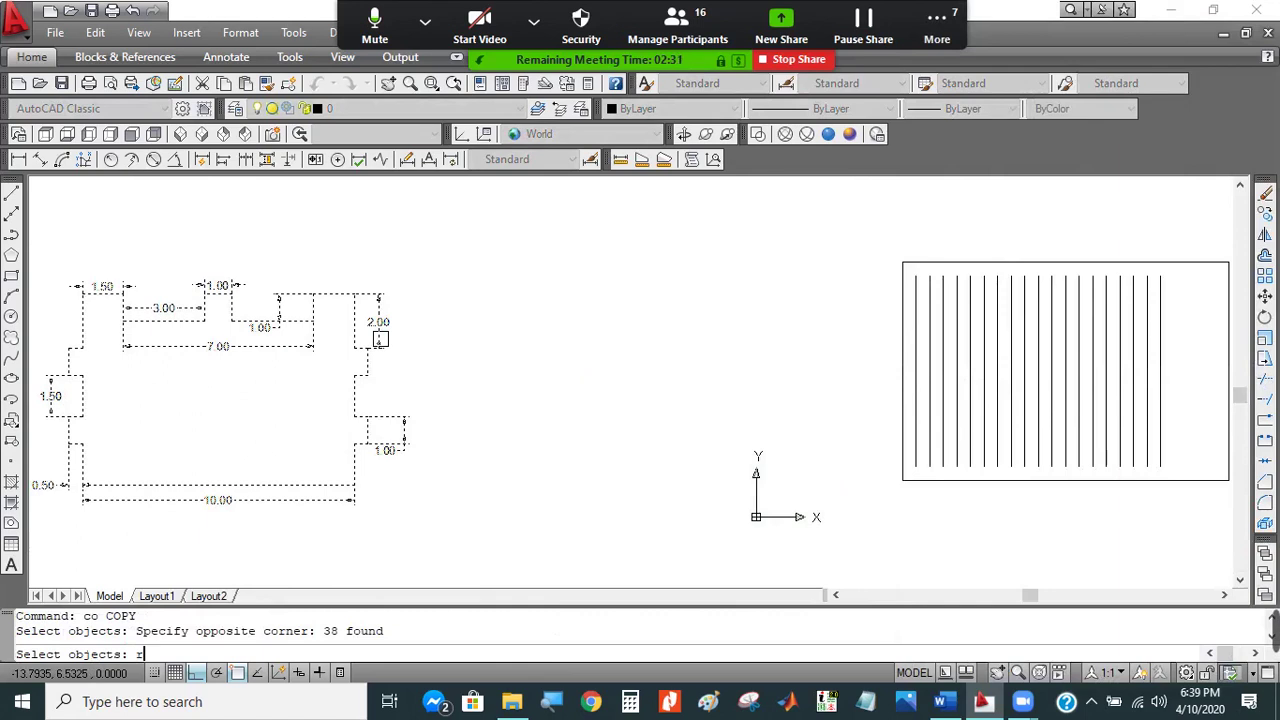
{"action": "key", "text": "Return"}
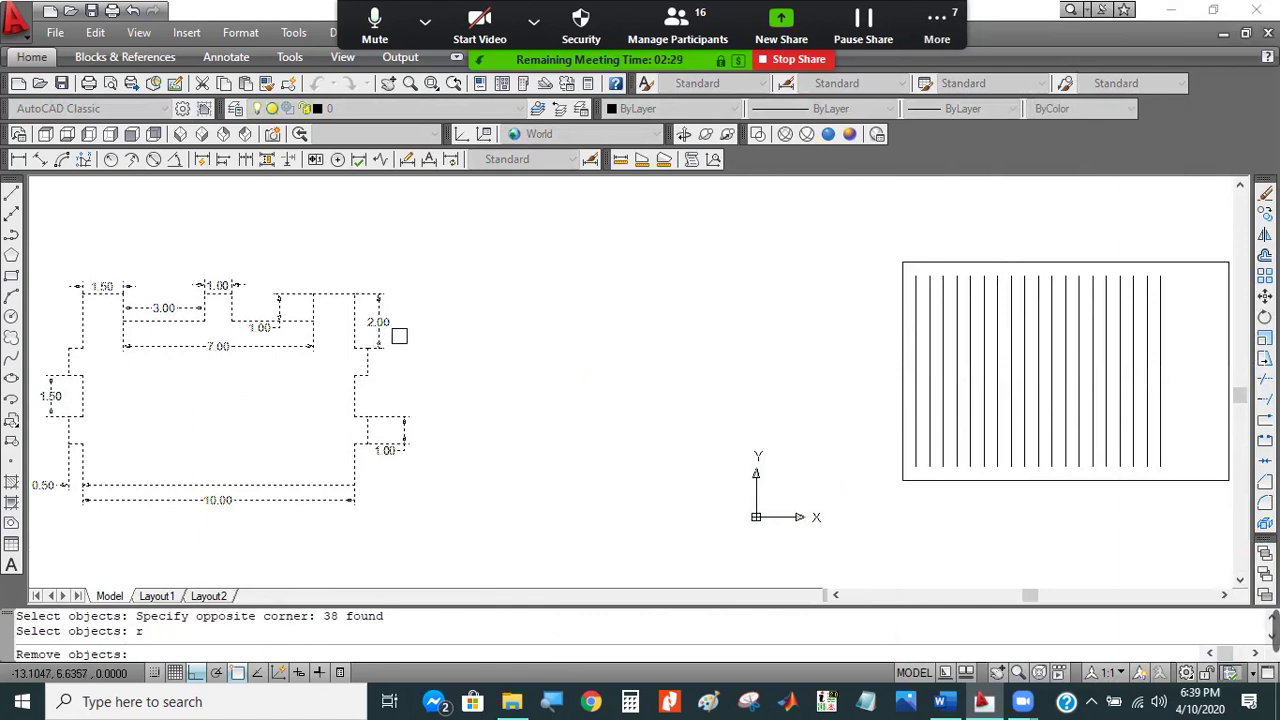
{"action": "left_click", "coordinate": [380, 322]}
{"action": "left_click", "coordinate": [392, 440]}
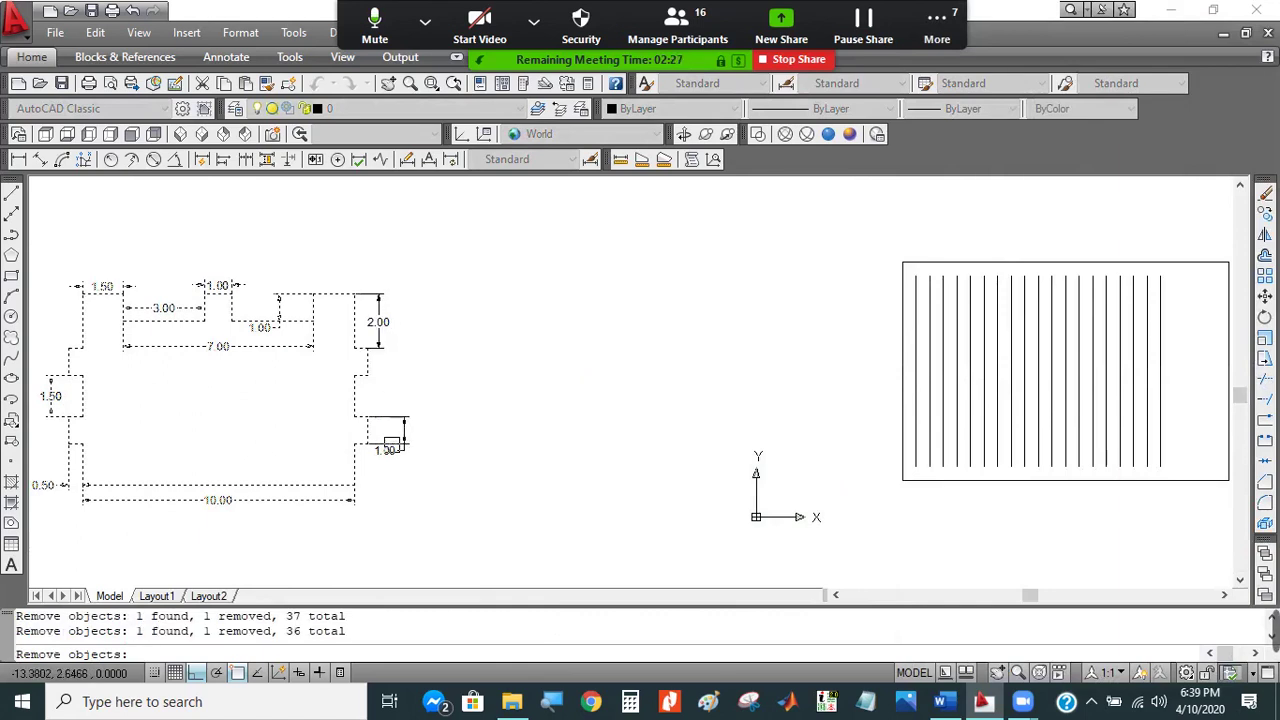
{"action": "left_click", "coordinate": [220, 345]}
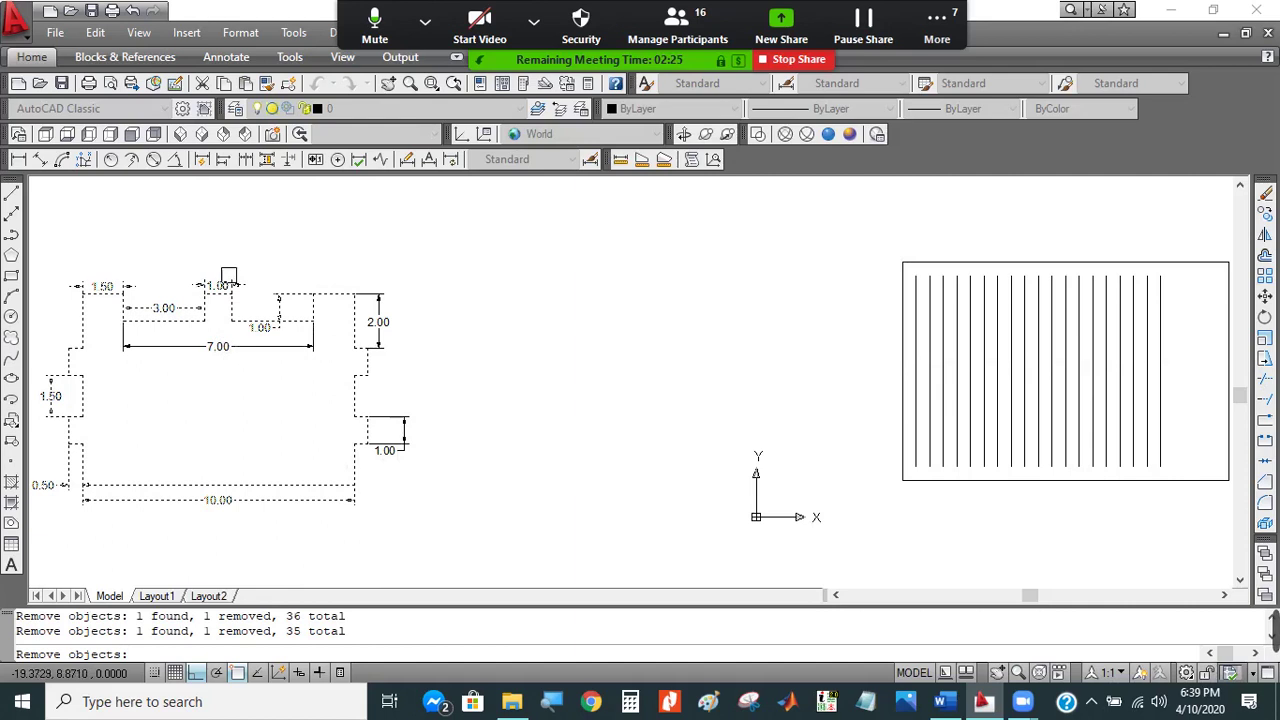
{"action": "left_click", "coordinate": [226, 284]}
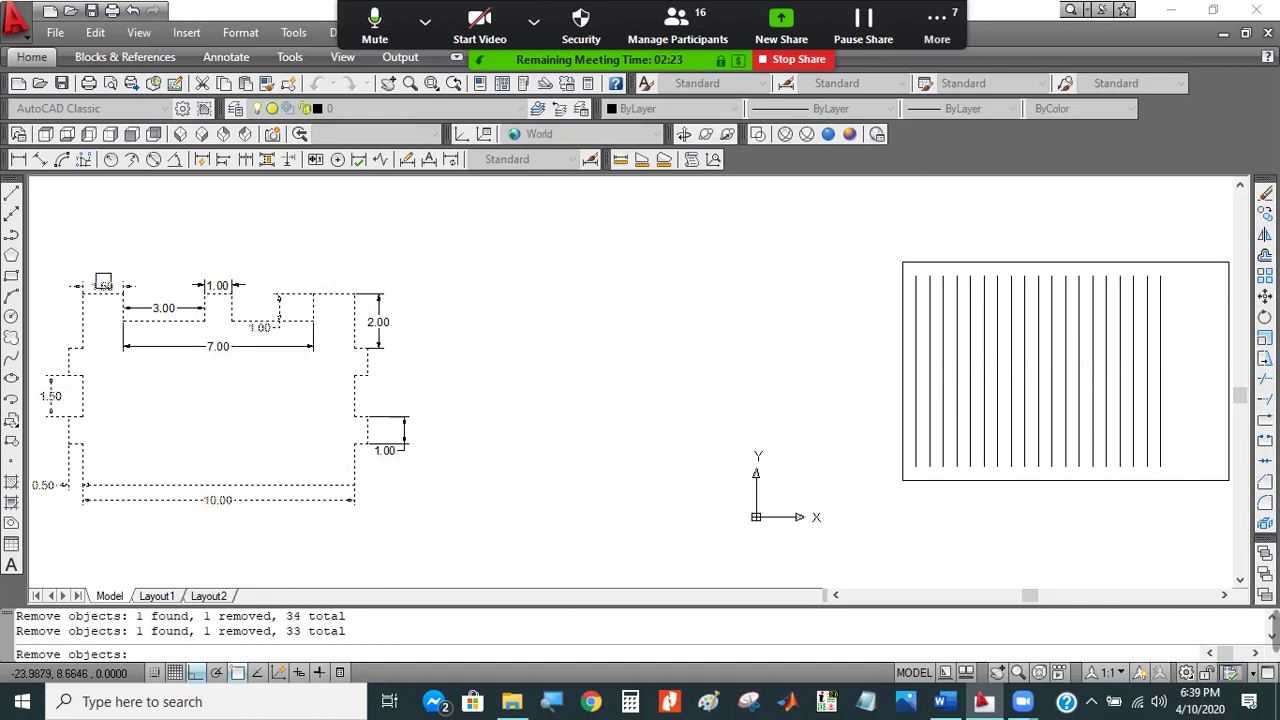
- Deselect the remaining 1.50, 1.50, 0.50, 10.00 and inner 1.00 dimensions and leftover parts
{"action": "left_click", "coordinate": [101, 284]}
{"action": "left_click", "coordinate": [51, 383]}
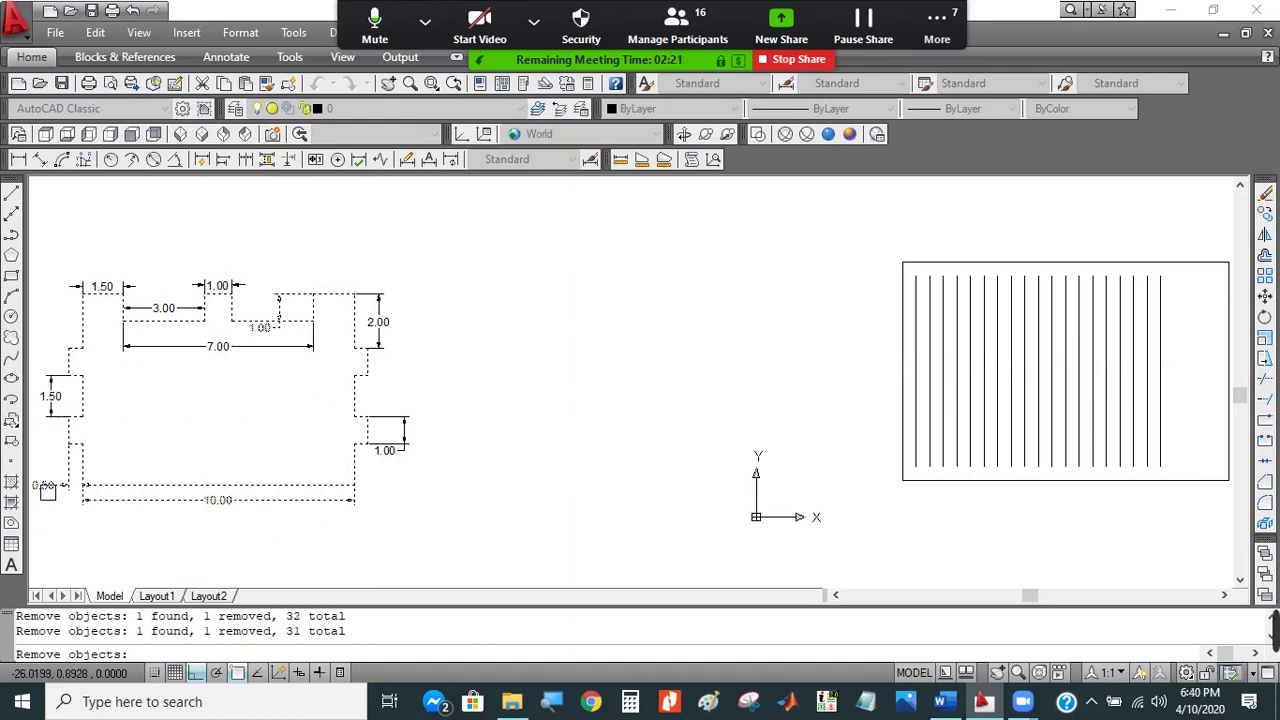
{"action": "left_click", "coordinate": [47, 485]}
{"action": "left_click", "coordinate": [222, 500]}
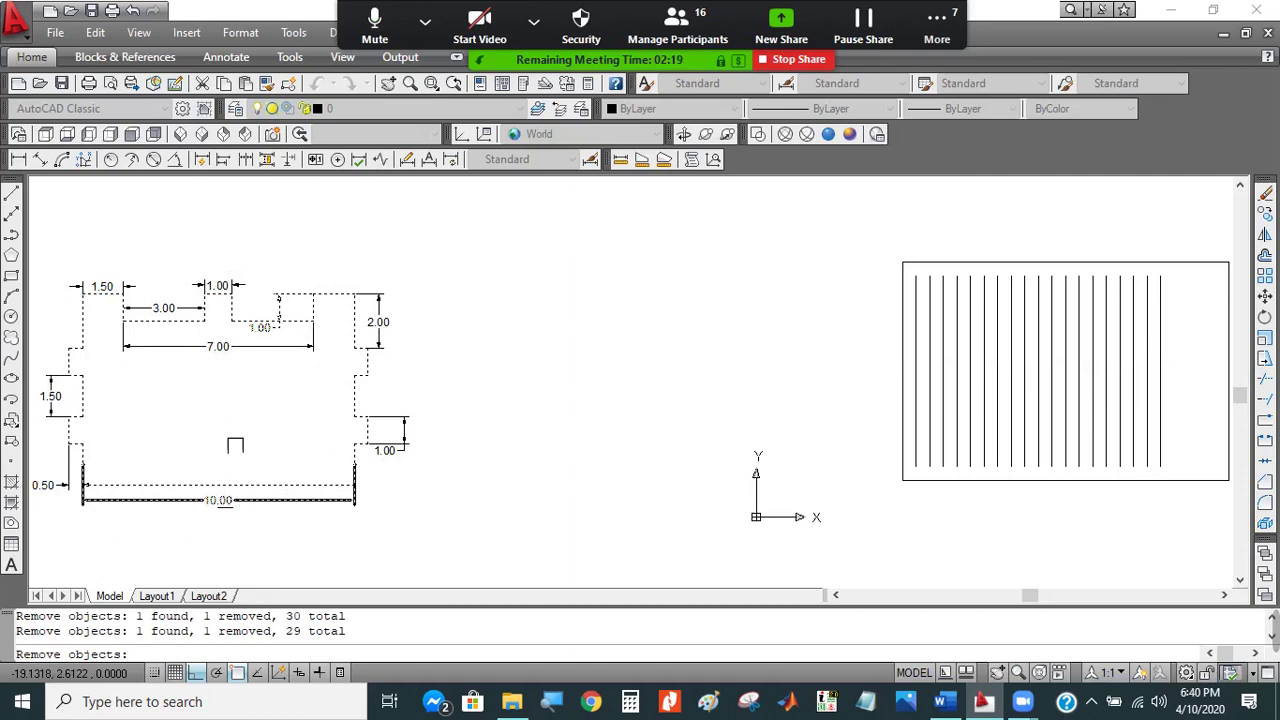
{"action": "left_click", "coordinate": [256, 345]}
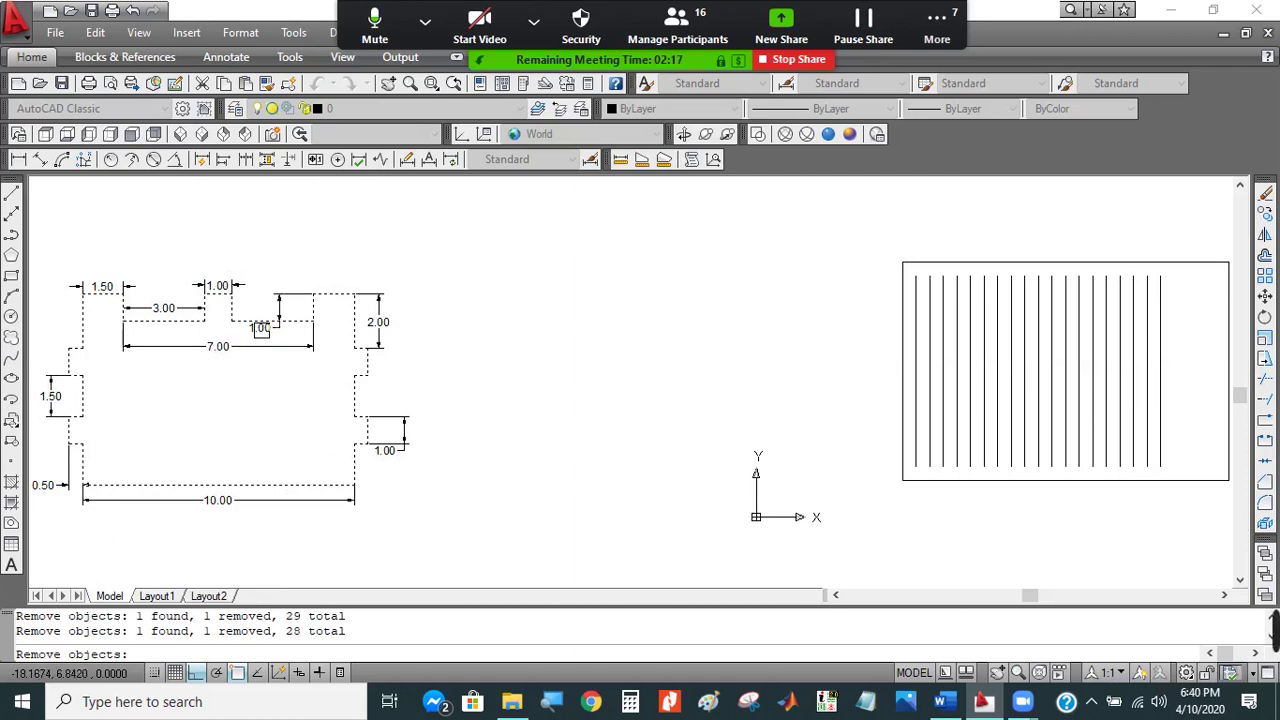
{"action": "left_click", "coordinate": [221, 283]}
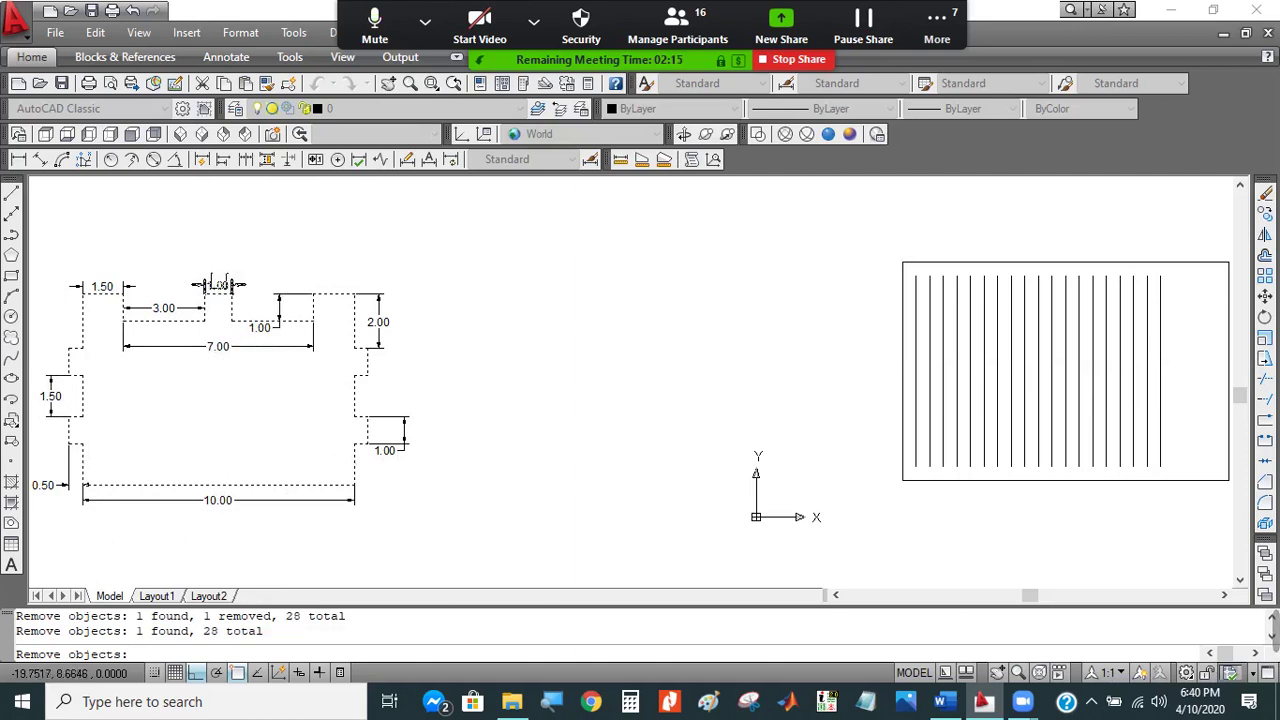
{"action": "left_click", "coordinate": [157, 305]}
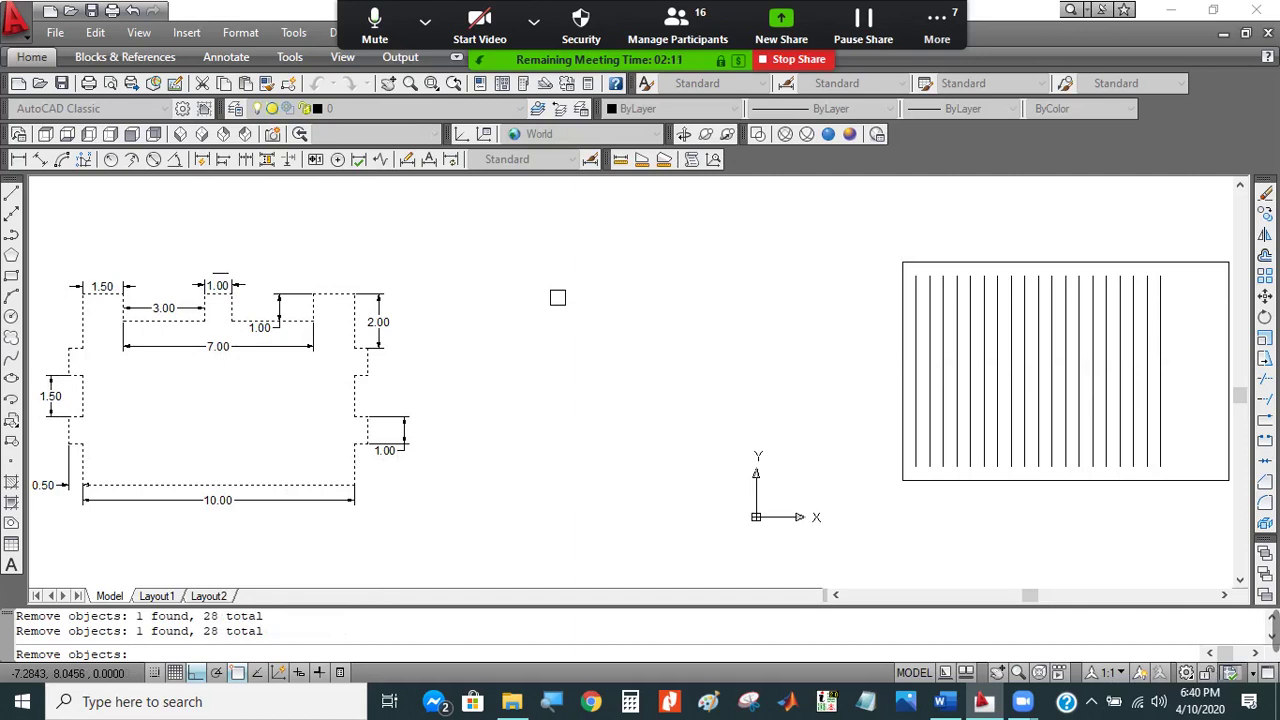
{"action": "key", "text": "Return"}
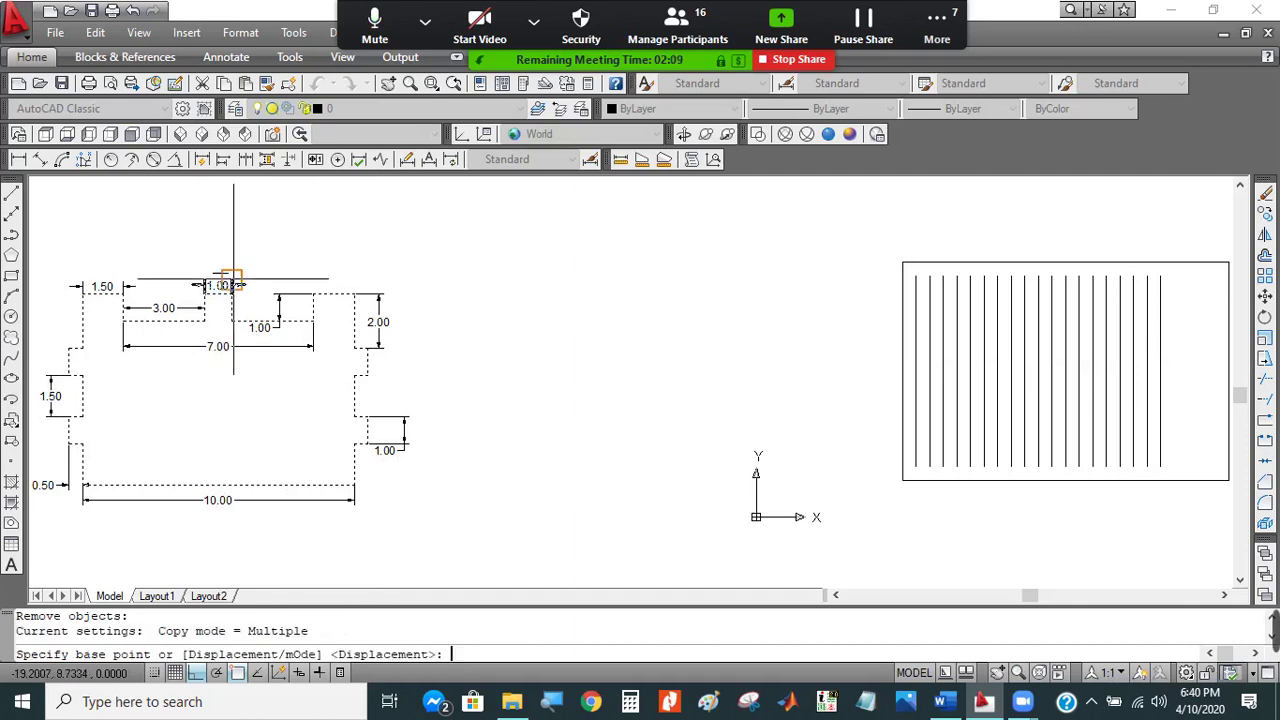
- Place the undimensioned outline copy to the right, based at its top-left corner
{"action": "left_click", "coordinate": [354, 293]}
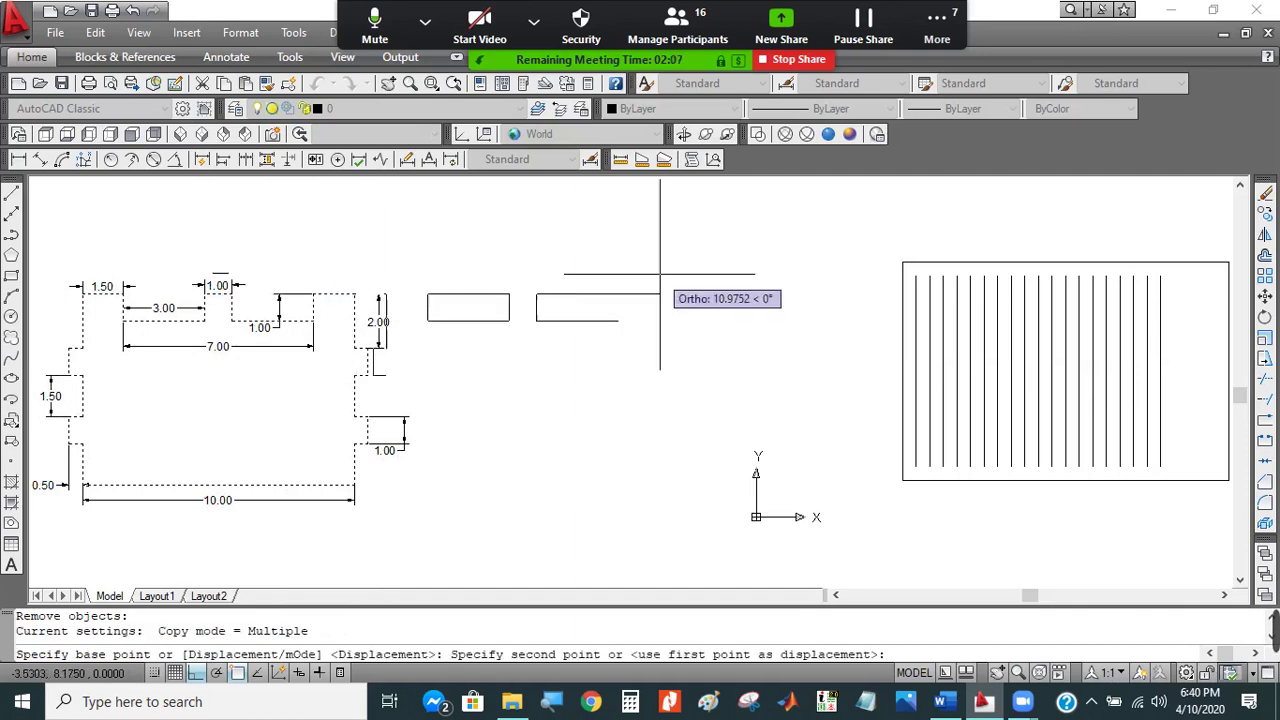
{"action": "left_click", "coordinate": [796, 279]}
{"action": "key", "text": "Escape"}
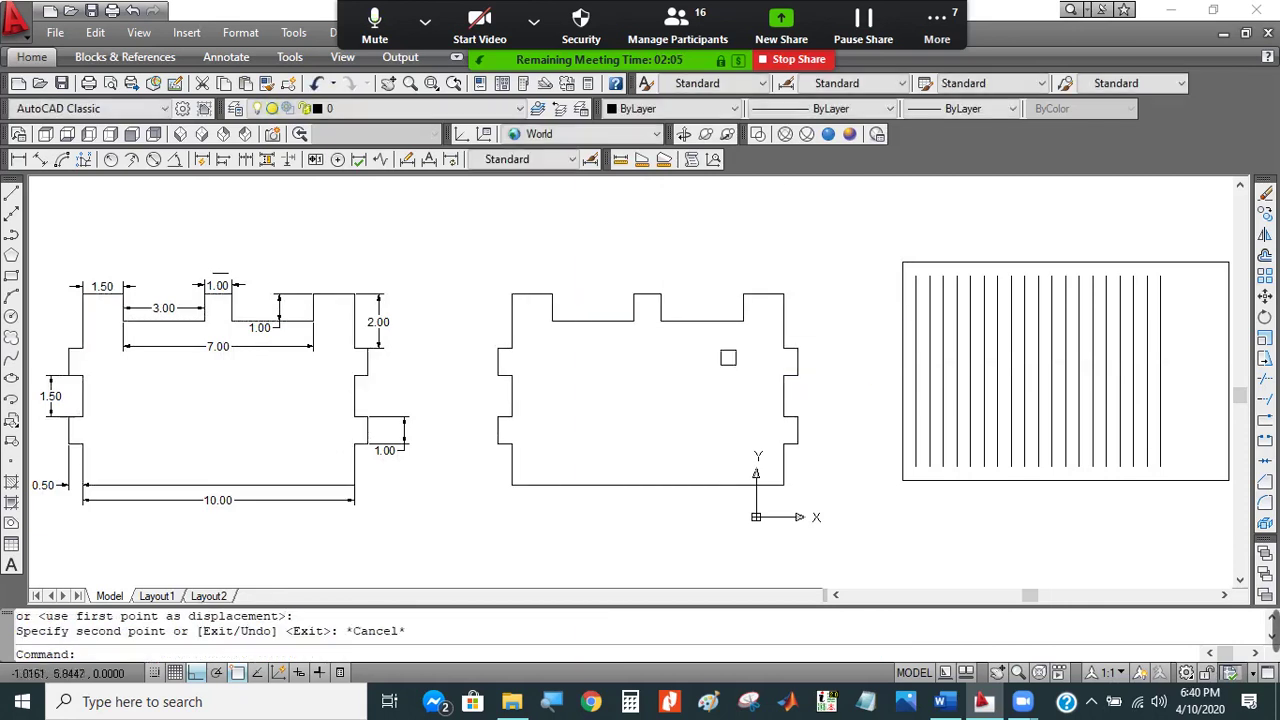
- Zoom Window onto the copied outline, then switch to the Word assignment
{"action": "type", "text": "z"}
{"action": "key", "text": "Return"}
{"action": "type", "text": "w"}
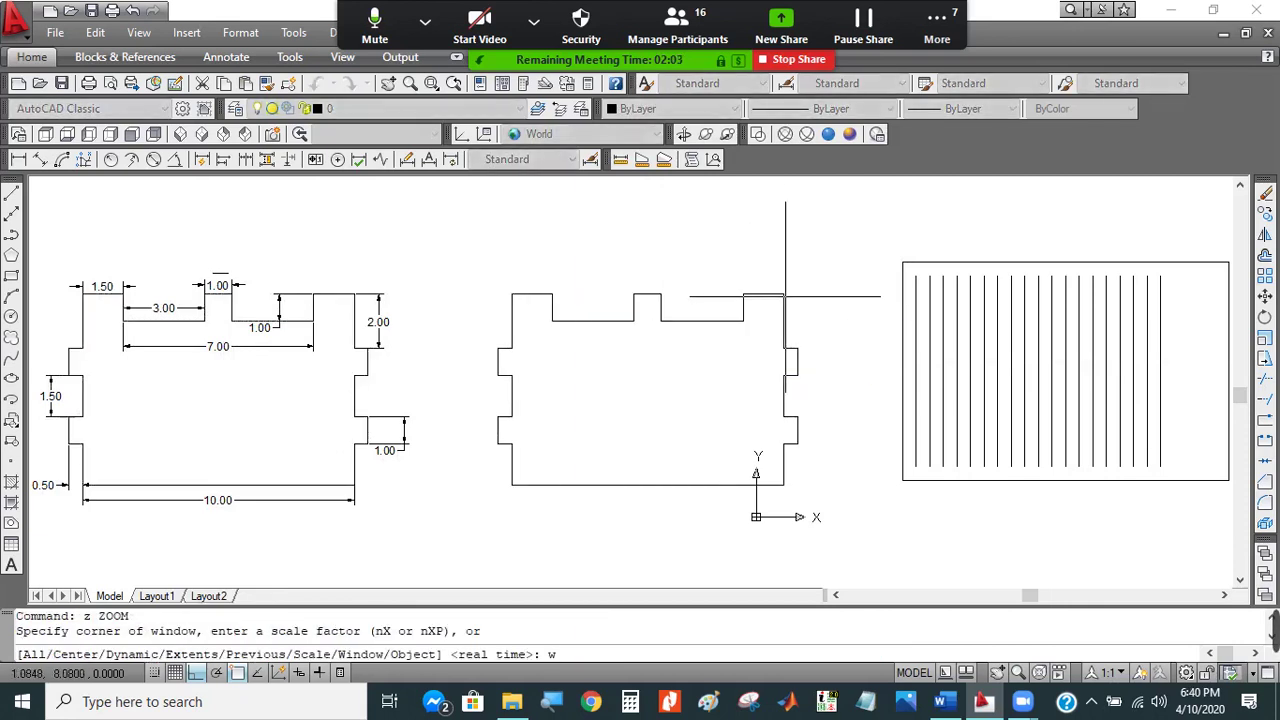
{"action": "key", "text": "Return"}
{"action": "left_click", "coordinate": [821, 280]}
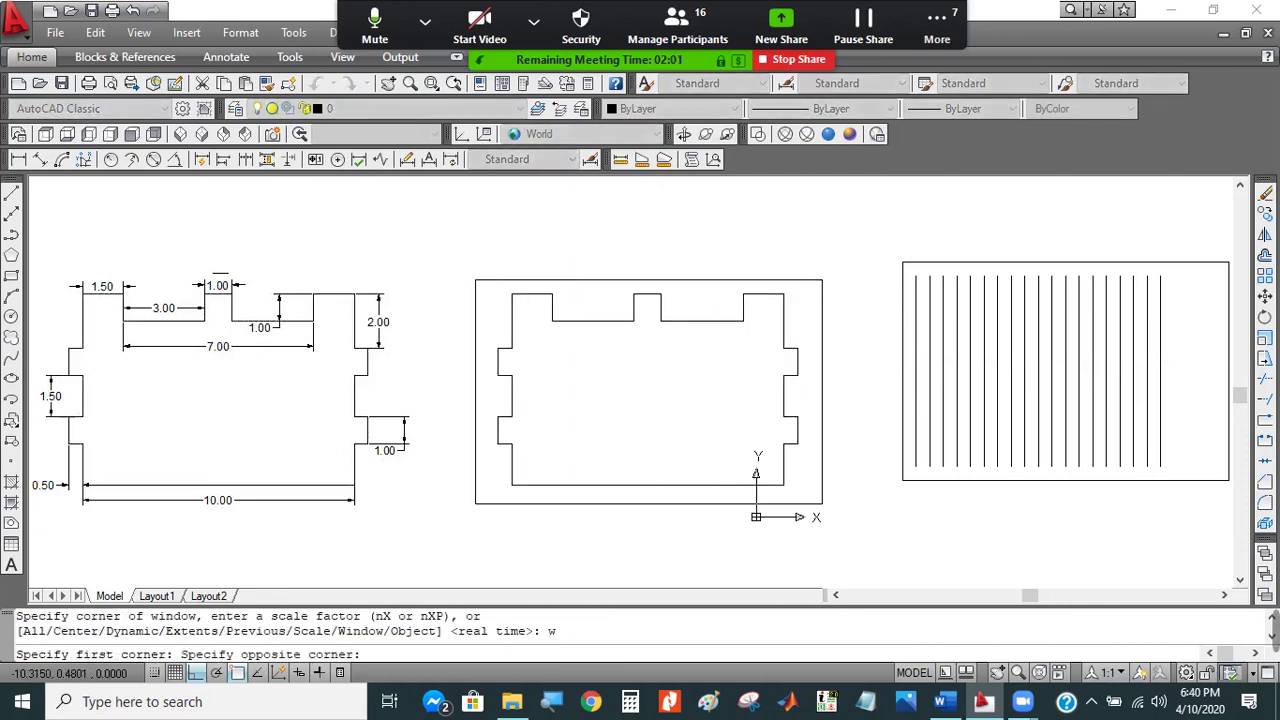
{"action": "left_click", "coordinate": [476, 505]}
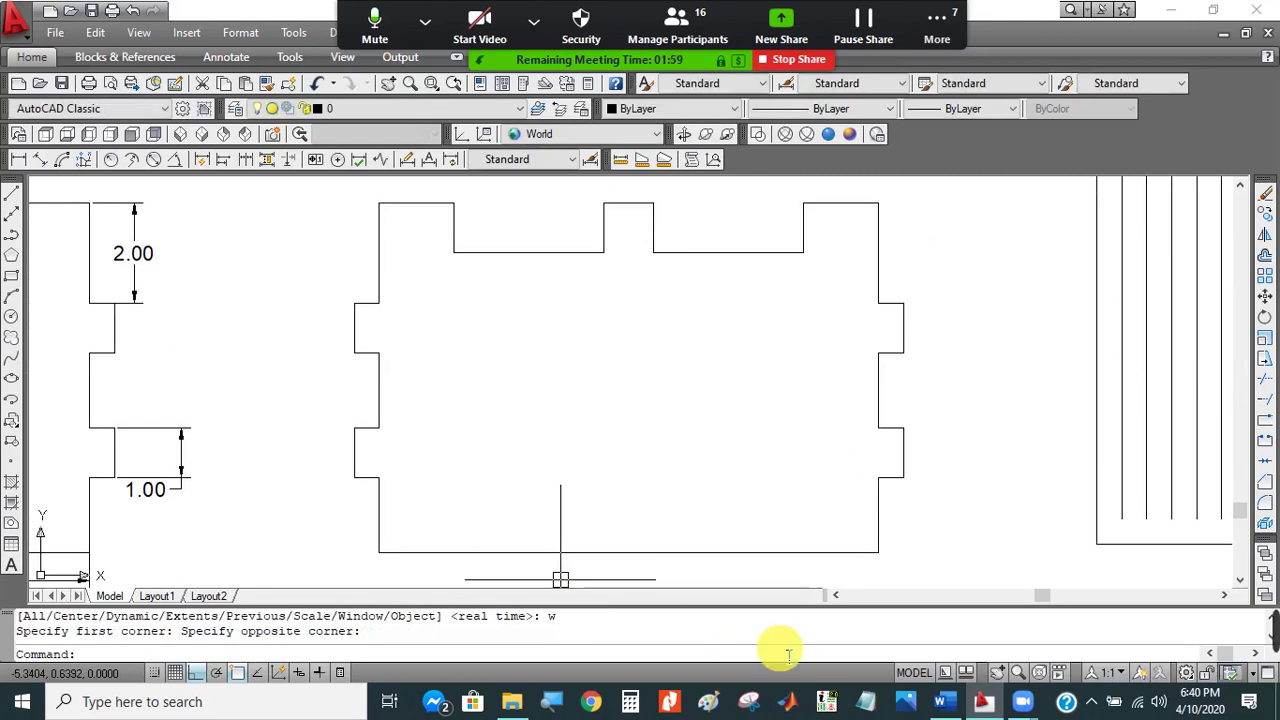
{"action": "left_click", "coordinate": [940, 705]}
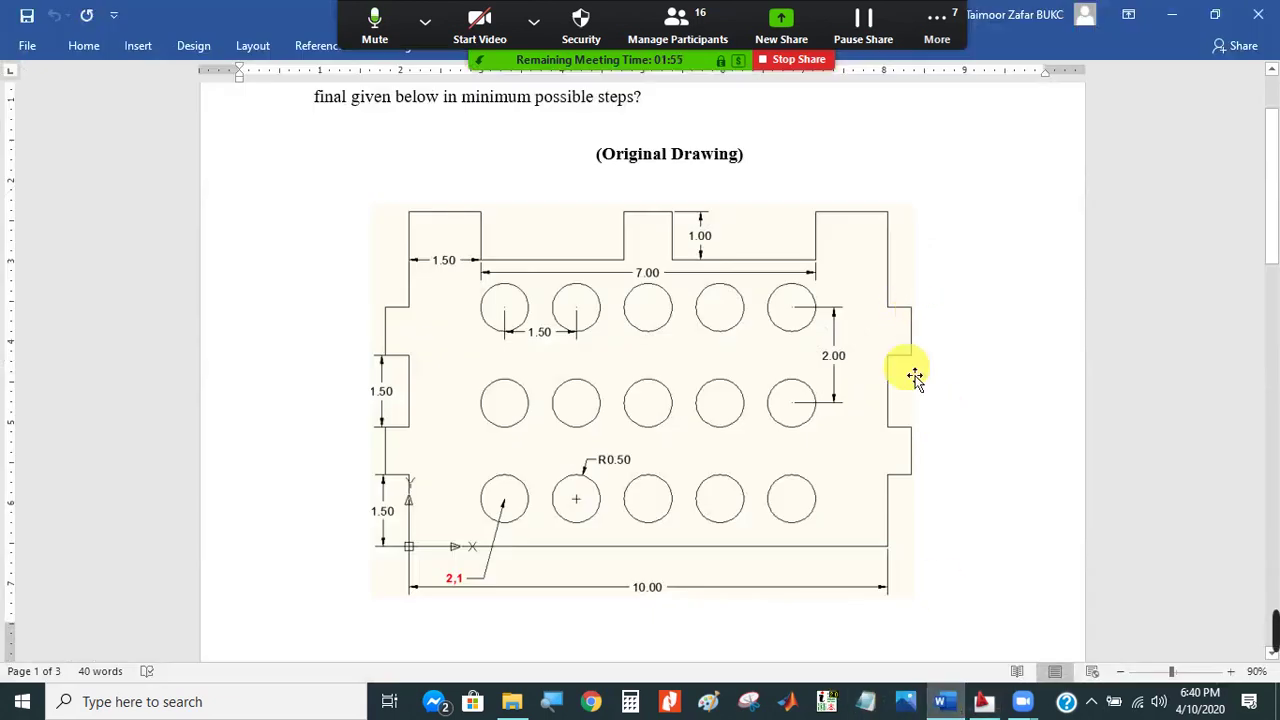
- Scroll the Word assignment down to the Final Drawing with R0.50 notches and chamfered corners
{"action": "scroll", "coordinate": [894, 391], "scroll_direction": "down", "scroll_amount": 3}
{"action": "scroll", "coordinate": [895, 393], "scroll_direction": "down", "scroll_amount": 3}
{"action": "scroll", "coordinate": [895, 390], "scroll_direction": "down", "scroll_amount": 3}
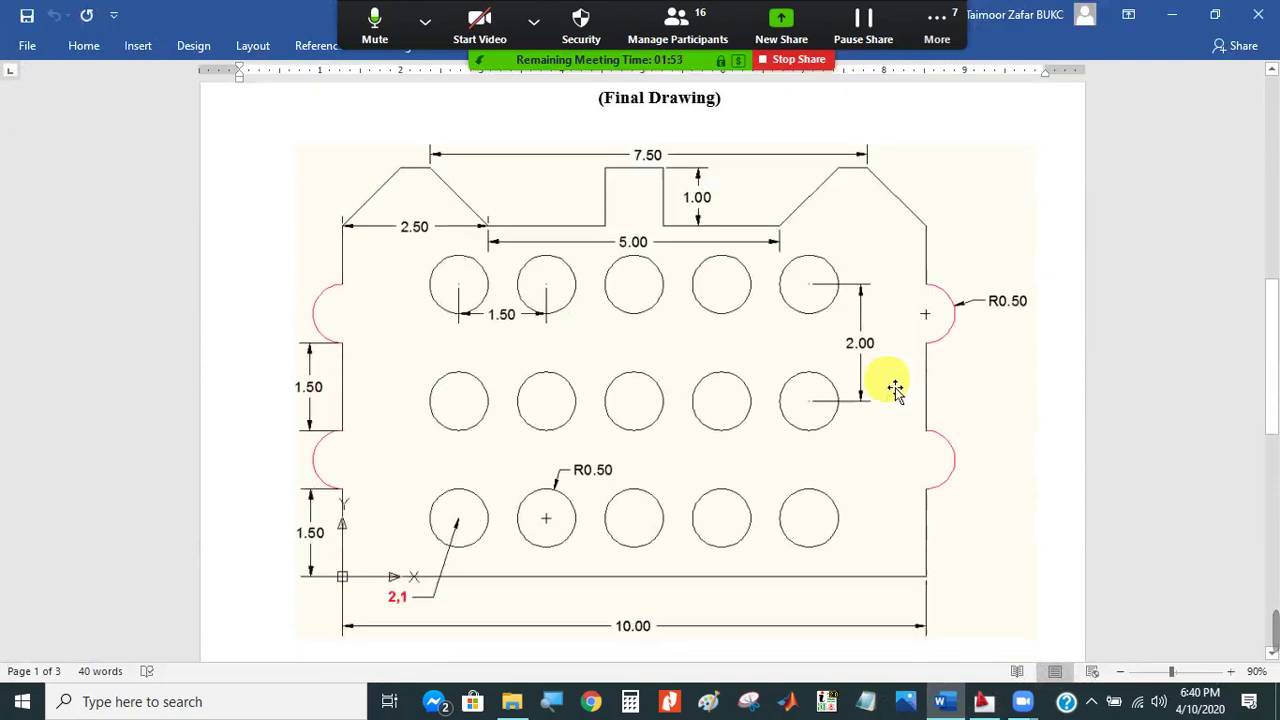
{"action": "scroll", "coordinate": [894, 386], "scroll_direction": "down", "scroll_amount": 1}
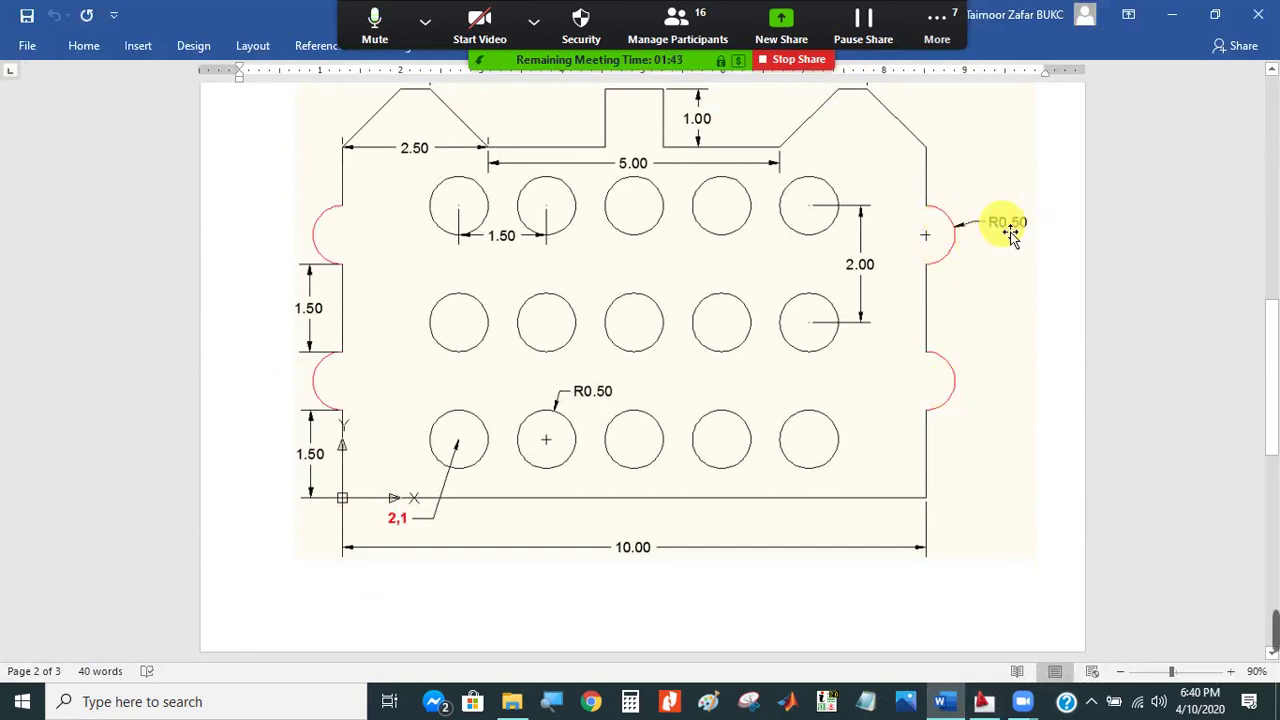
- Back in AutoCAD, start FILLET with a 0.5 radius in Multiple mode
{"action": "left_click", "coordinate": [983, 701]}
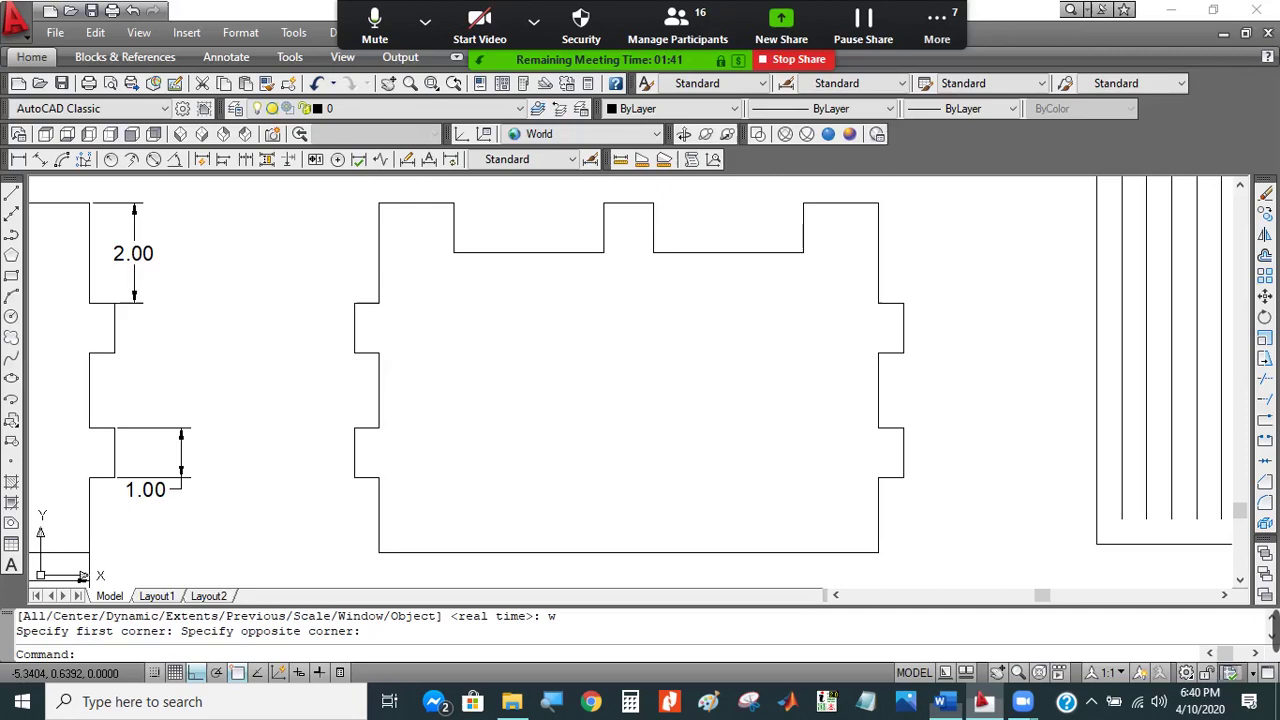
{"action": "type", "text": "f"}
{"action": "key", "text": "Return"}
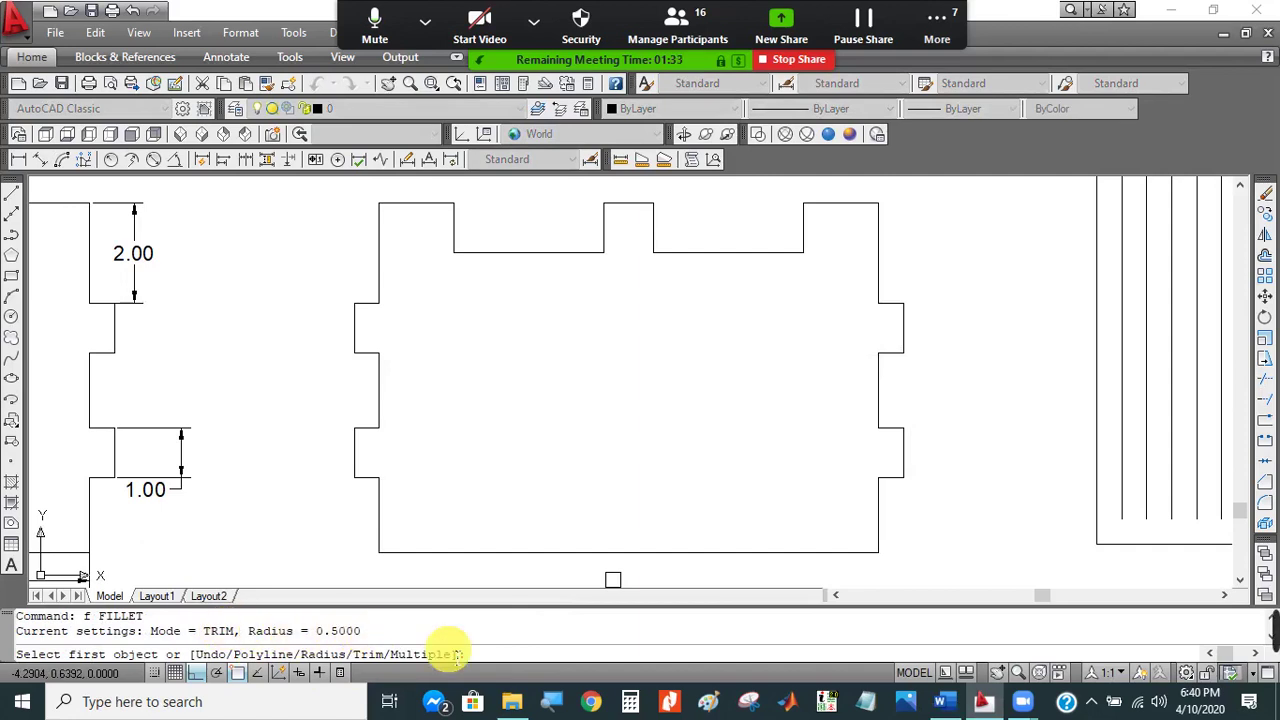
{"action": "type", "text": "r"}
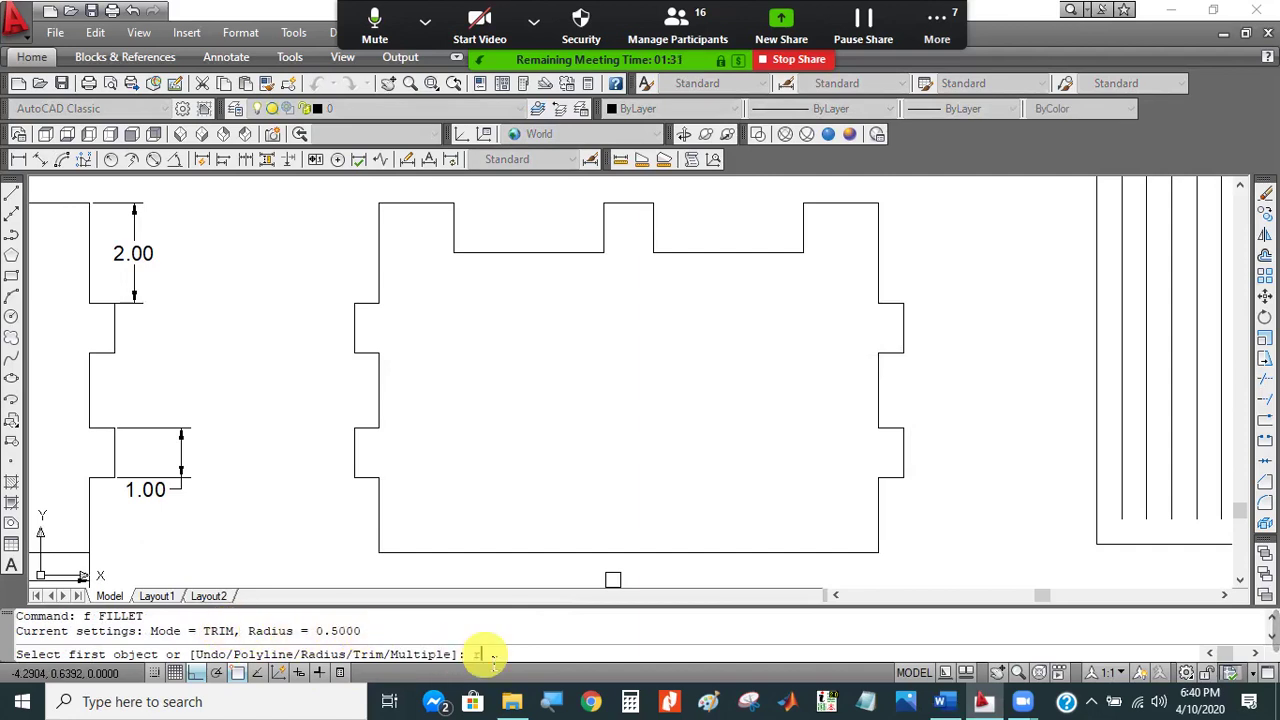
{"action": "key", "text": "Return"}
{"action": "type", "text": ".5"}
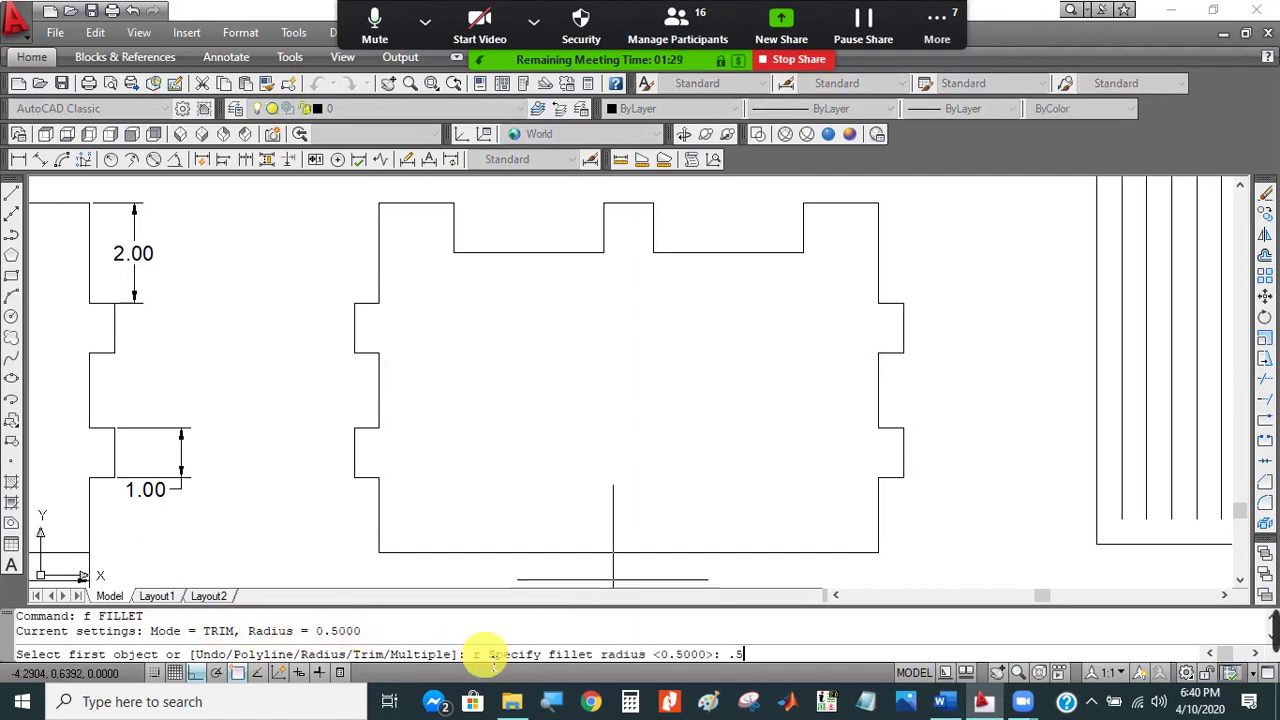
{"action": "key", "text": "Return"}
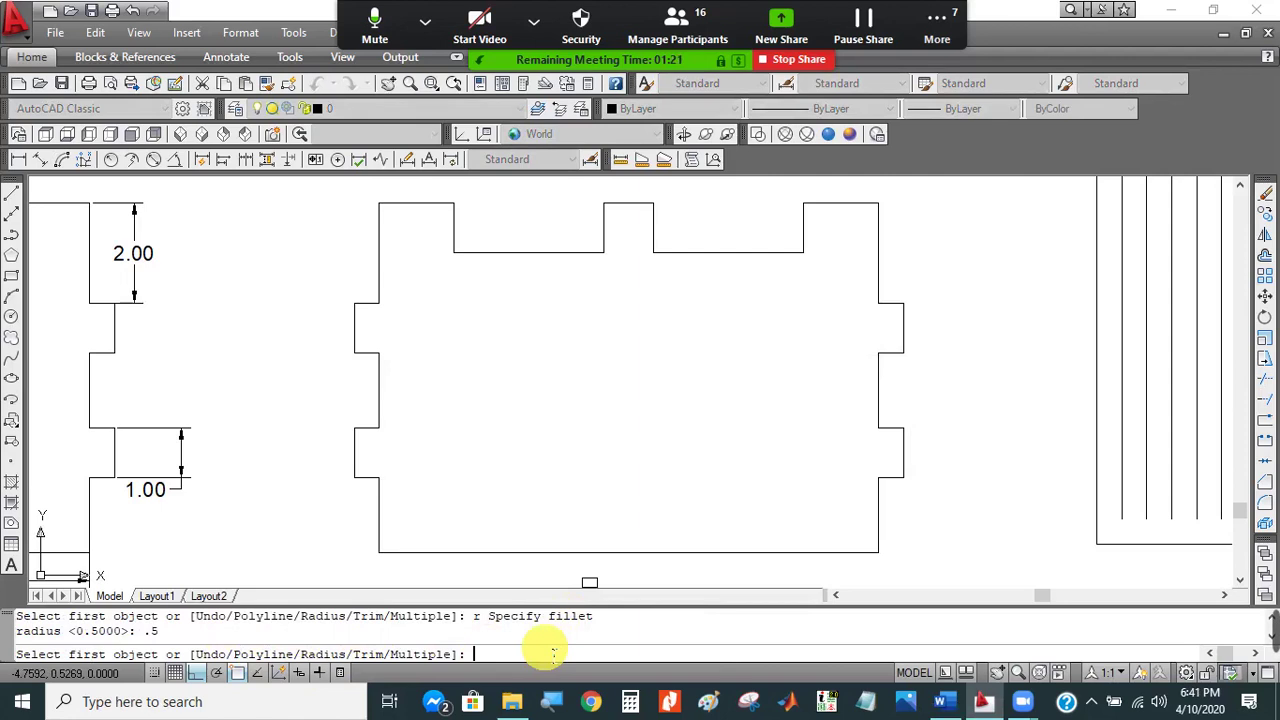
{"action": "type", "text": "m"}
{"action": "key", "text": "Return"}
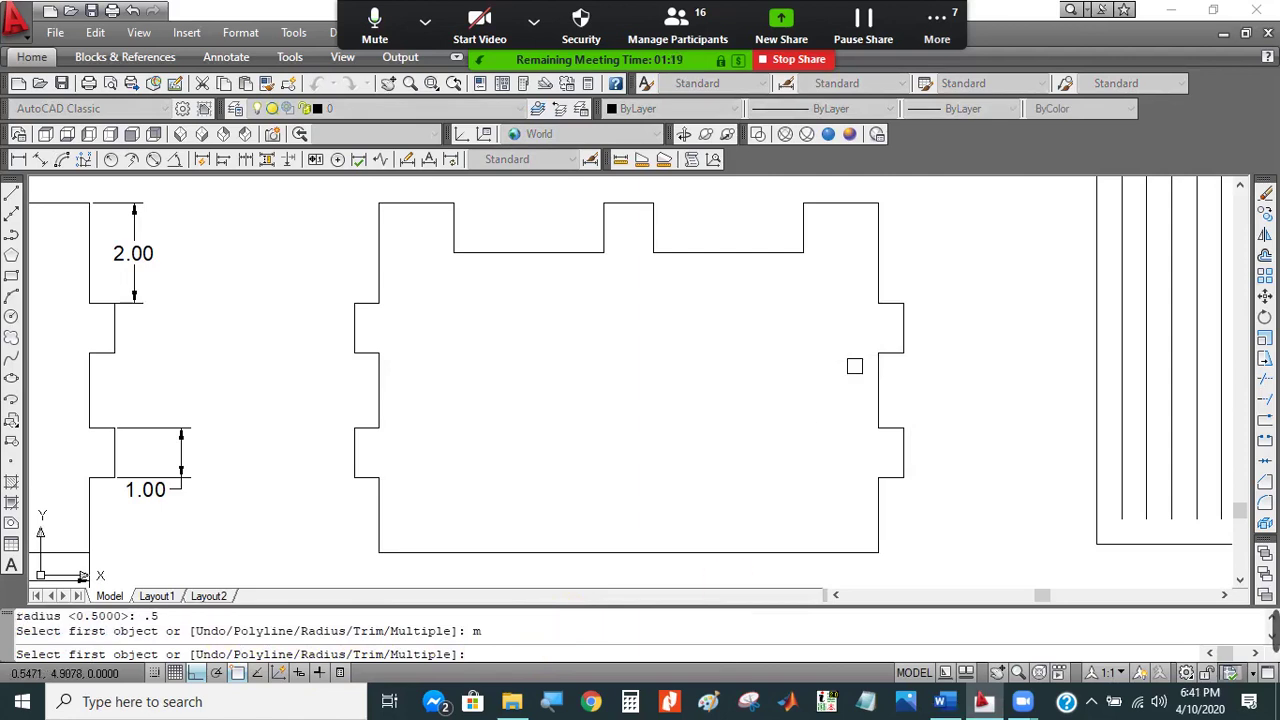
- Round the corners of the upper-right and lower-right notches
{"action": "left_click", "coordinate": [889, 301]}
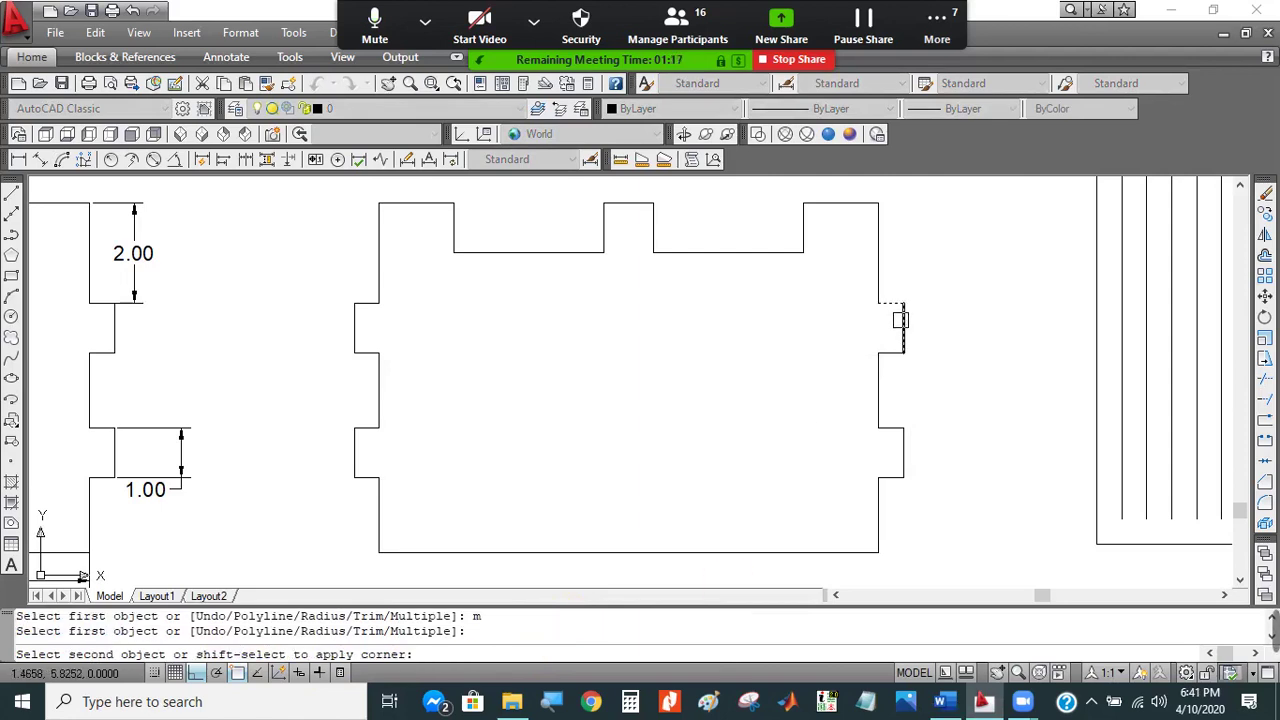
{"action": "left_click", "coordinate": [901, 320]}
{"action": "left_click", "coordinate": [900, 341]}
{"action": "left_click", "coordinate": [889, 352]}
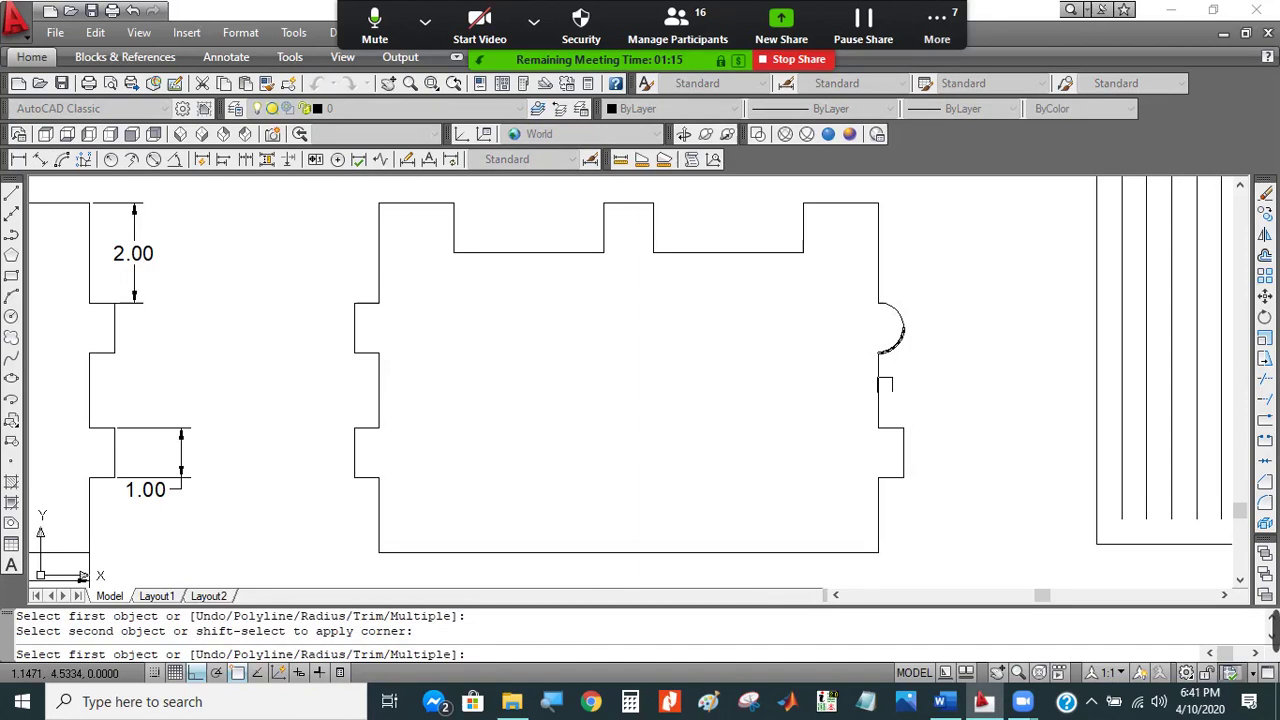
{"action": "left_click", "coordinate": [887, 427]}
{"action": "left_click", "coordinate": [900, 452]}
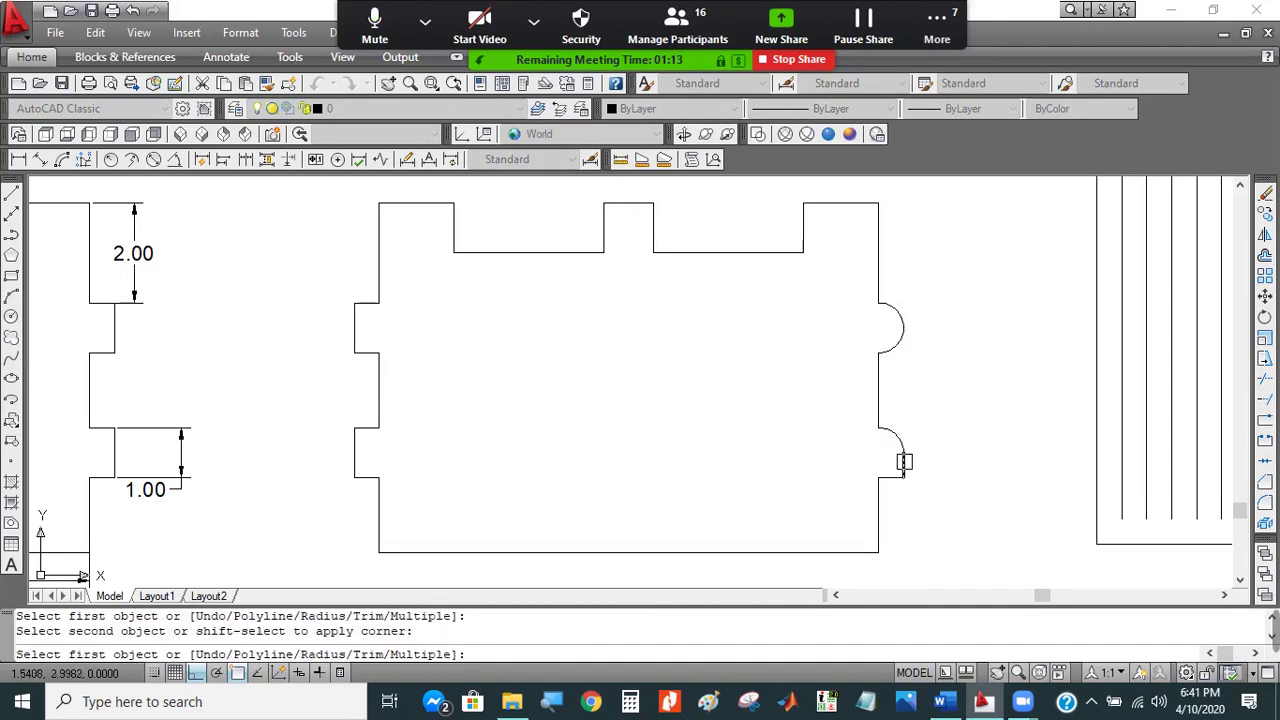
{"action": "left_click", "coordinate": [904, 462]}
{"action": "left_click", "coordinate": [892, 478]}
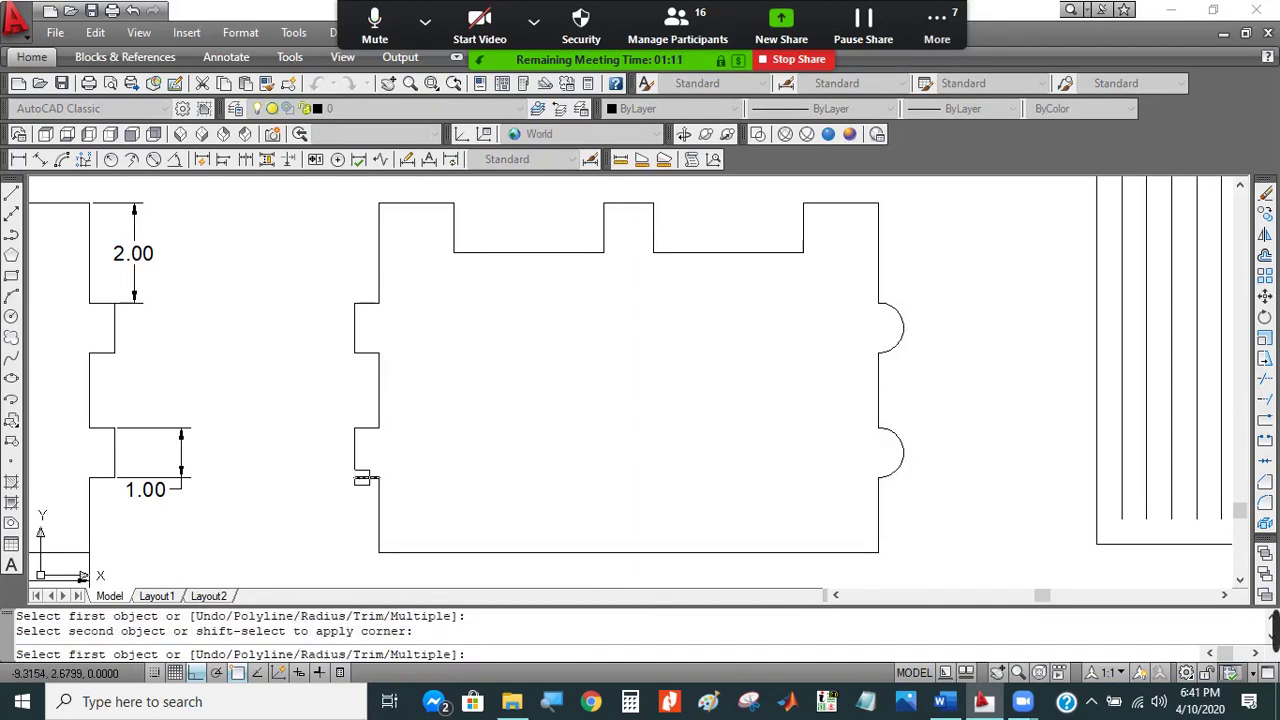
- Round the lower-left and upper-left notch corners, finish the fillet, and switch to Word
{"action": "left_click", "coordinate": [362, 477]}
{"action": "left_click", "coordinate": [354, 456]}
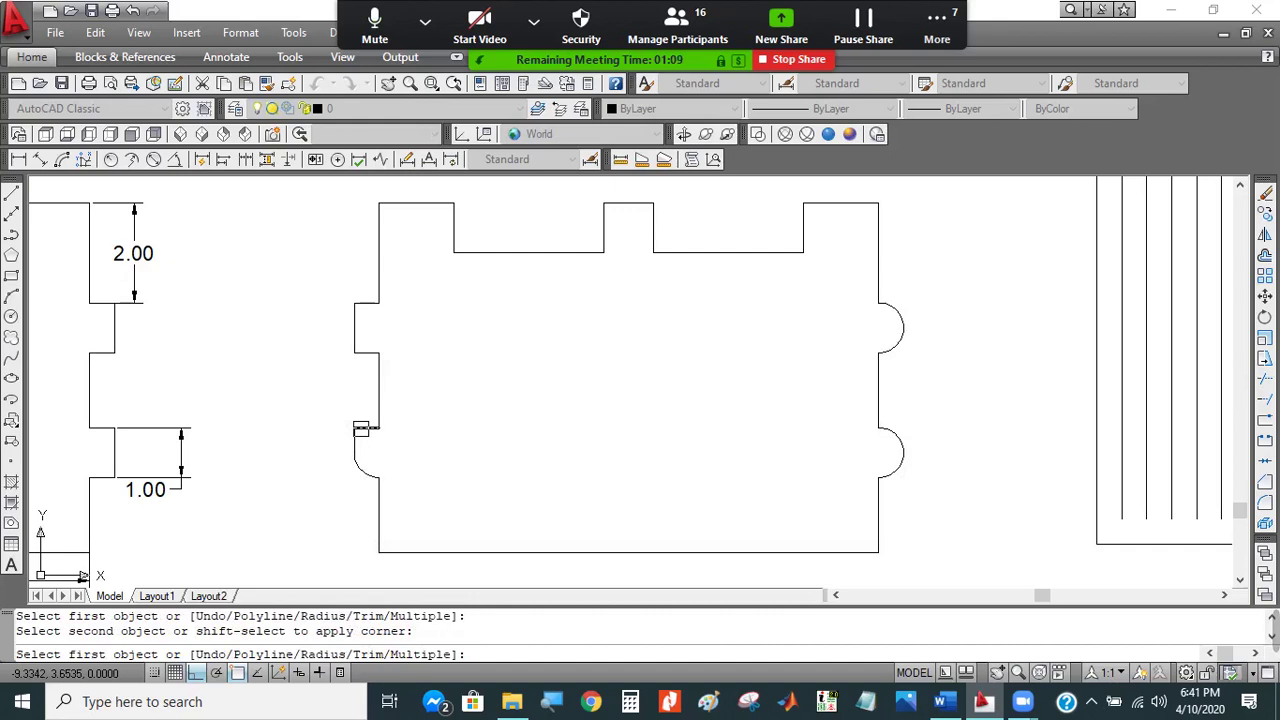
{"action": "left_click", "coordinate": [366, 429]}
{"action": "left_click", "coordinate": [355, 437]}
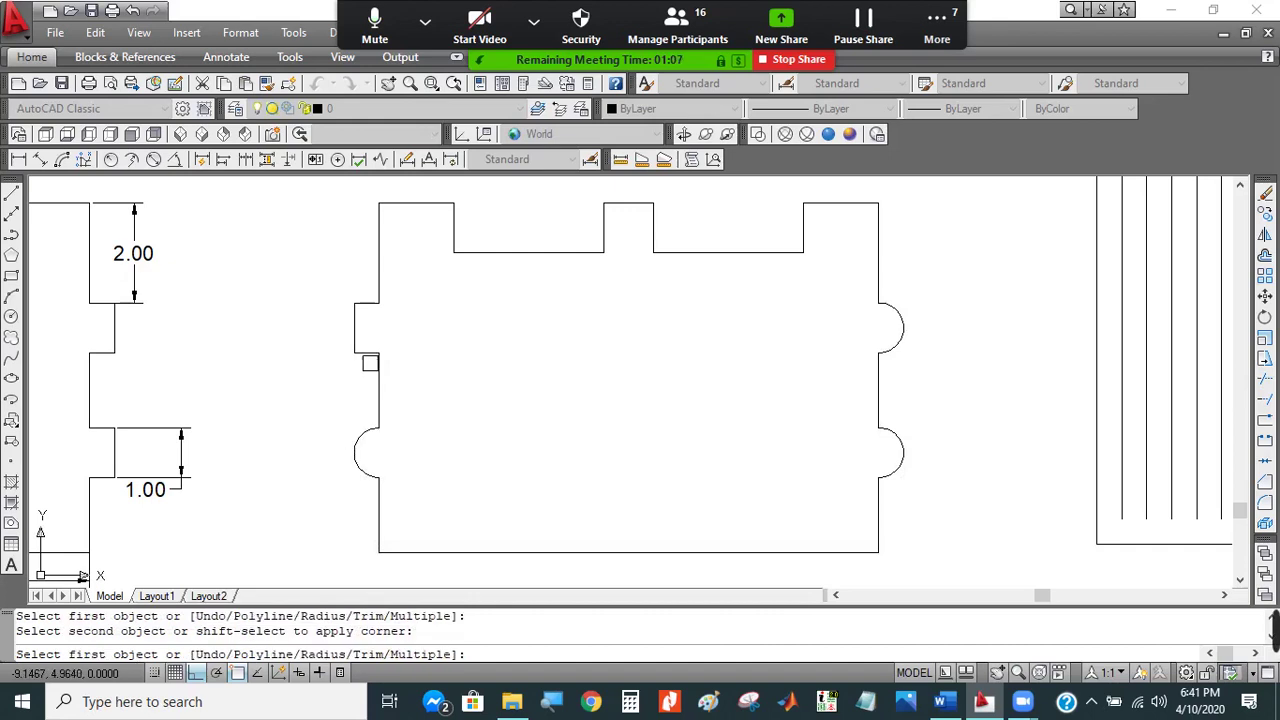
{"action": "left_click", "coordinate": [354, 330]}
{"action": "left_click", "coordinate": [362, 351]}
{"action": "left_click", "coordinate": [353, 314]}
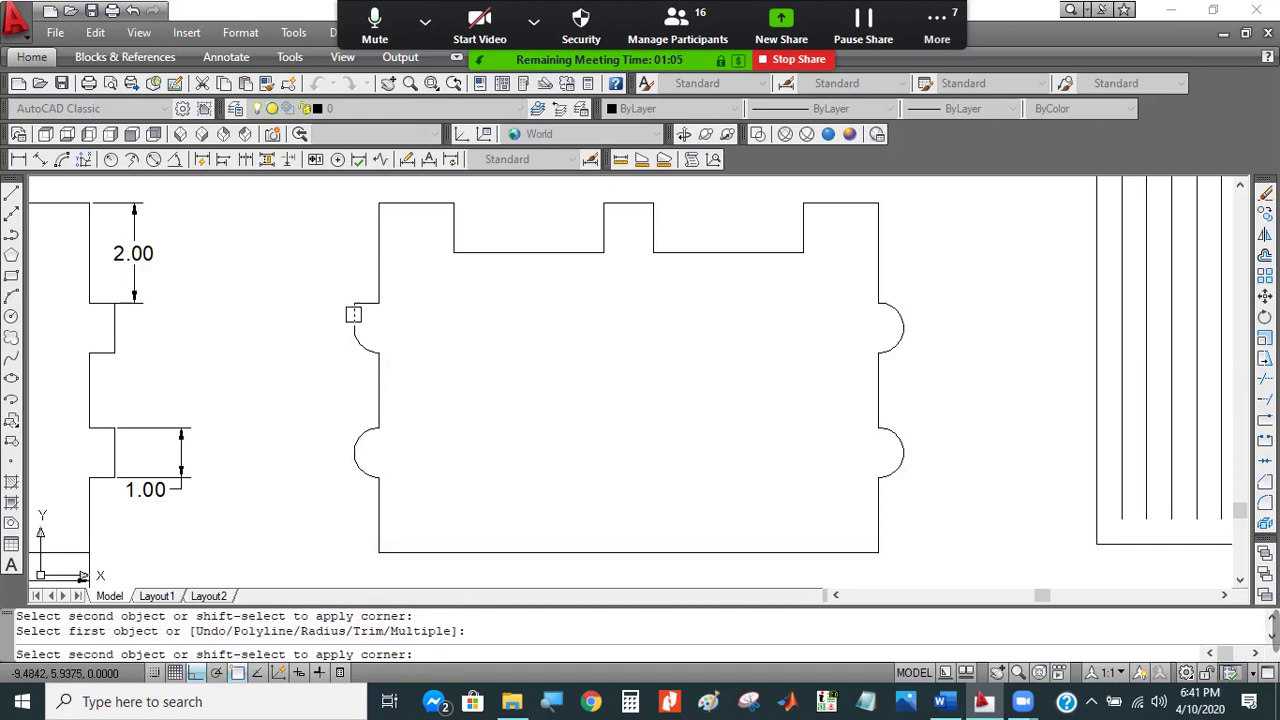
{"action": "left_click", "coordinate": [363, 304]}
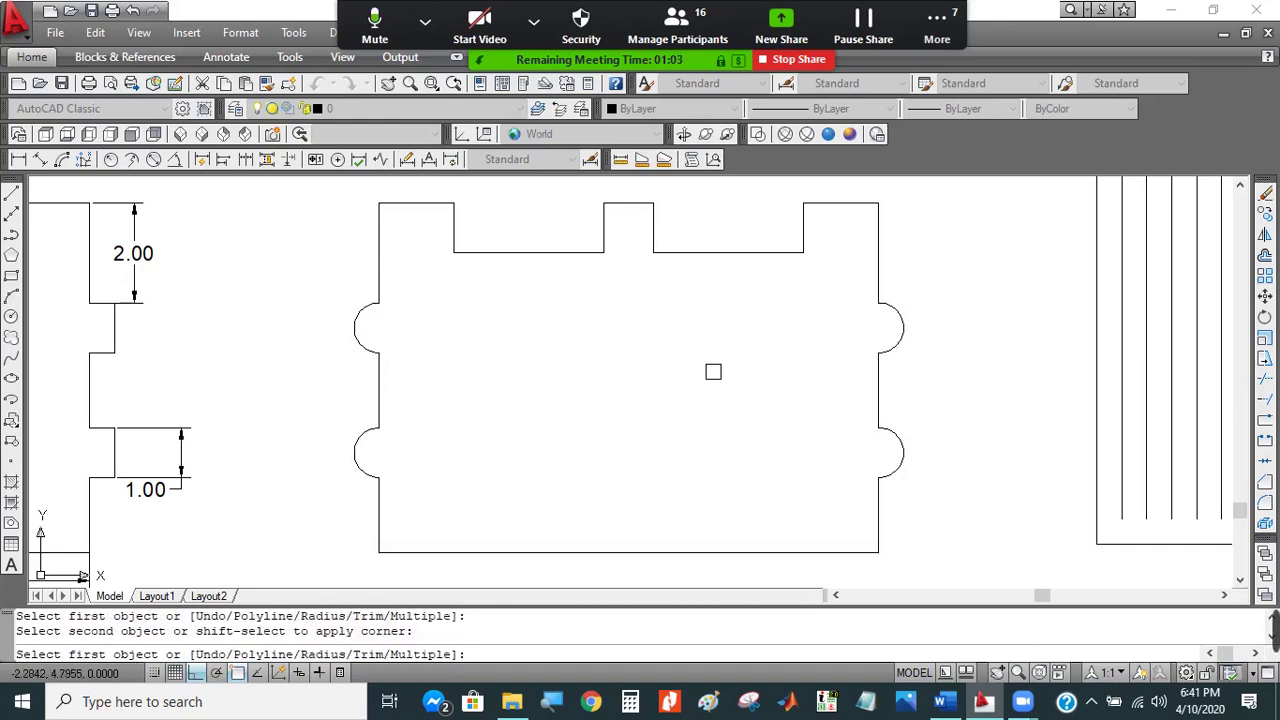
{"action": "key", "text": "Return"}
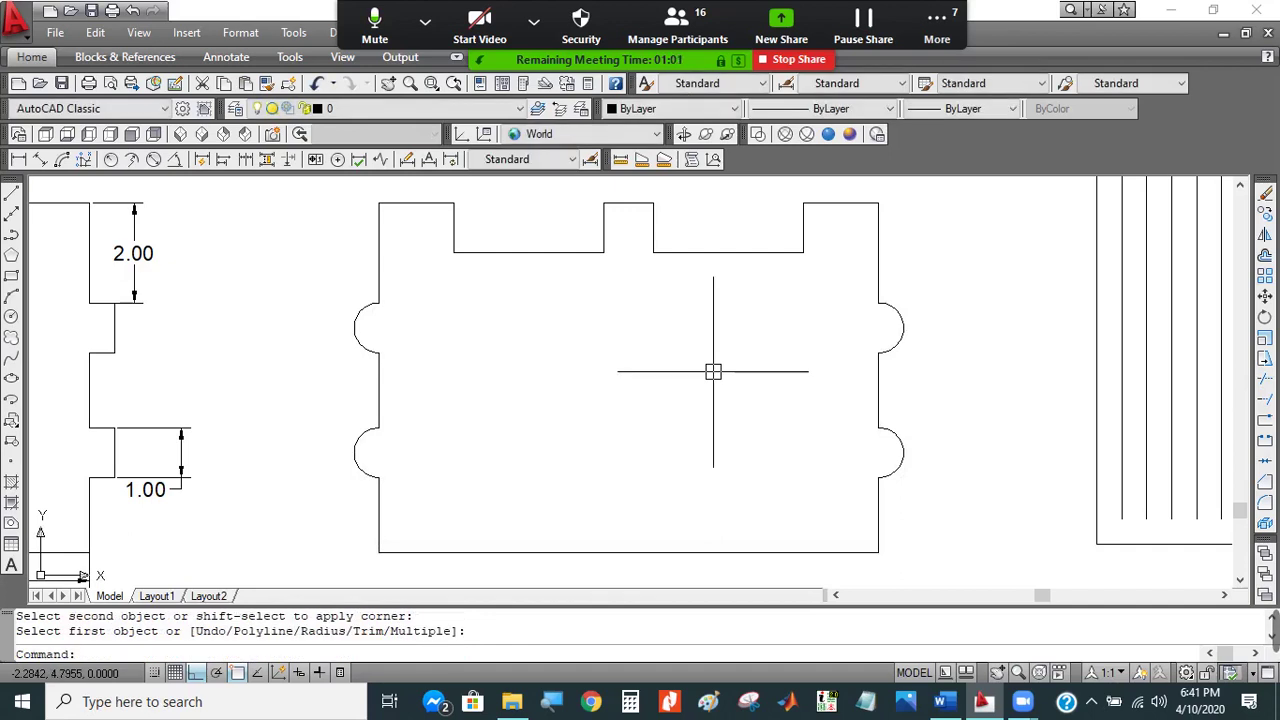
{"action": "key", "text": "alt+Tab"}
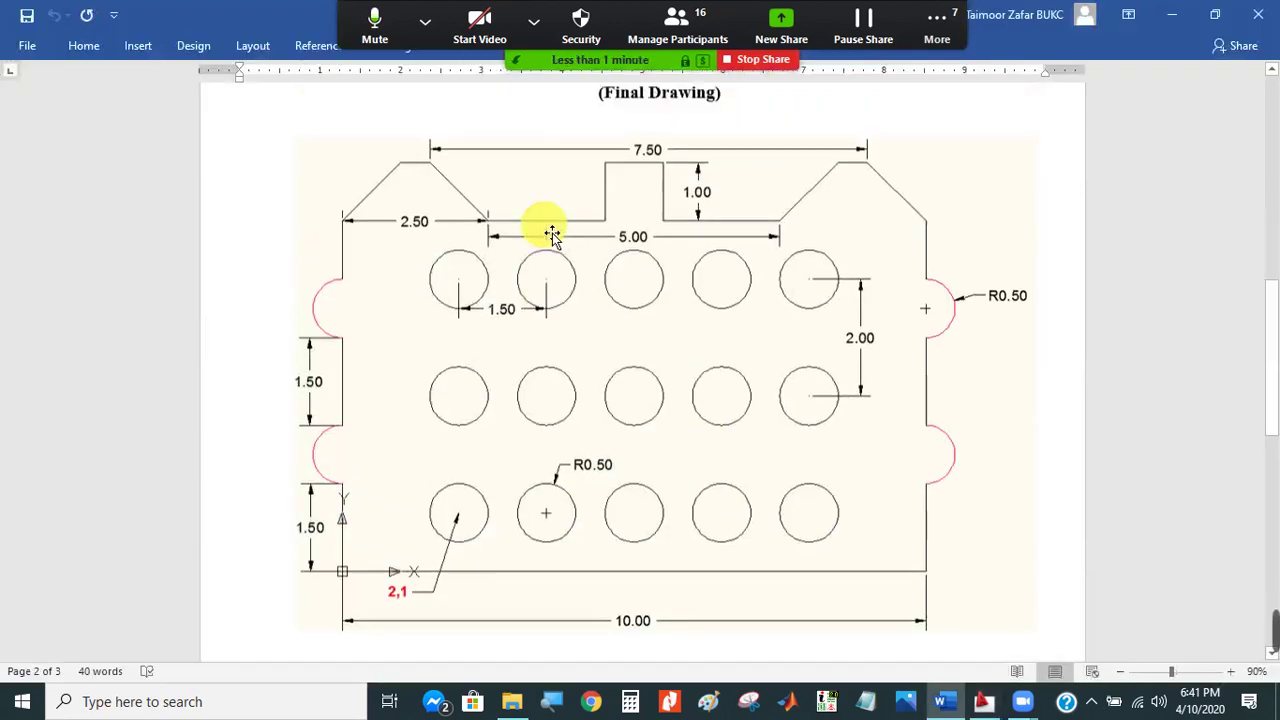
- Scroll between the Original and Final drawings in LAB TASK-4, then return to AutoCAD
{"action": "scroll", "coordinate": [552, 233], "scroll_direction": "up", "scroll_amount": 2}
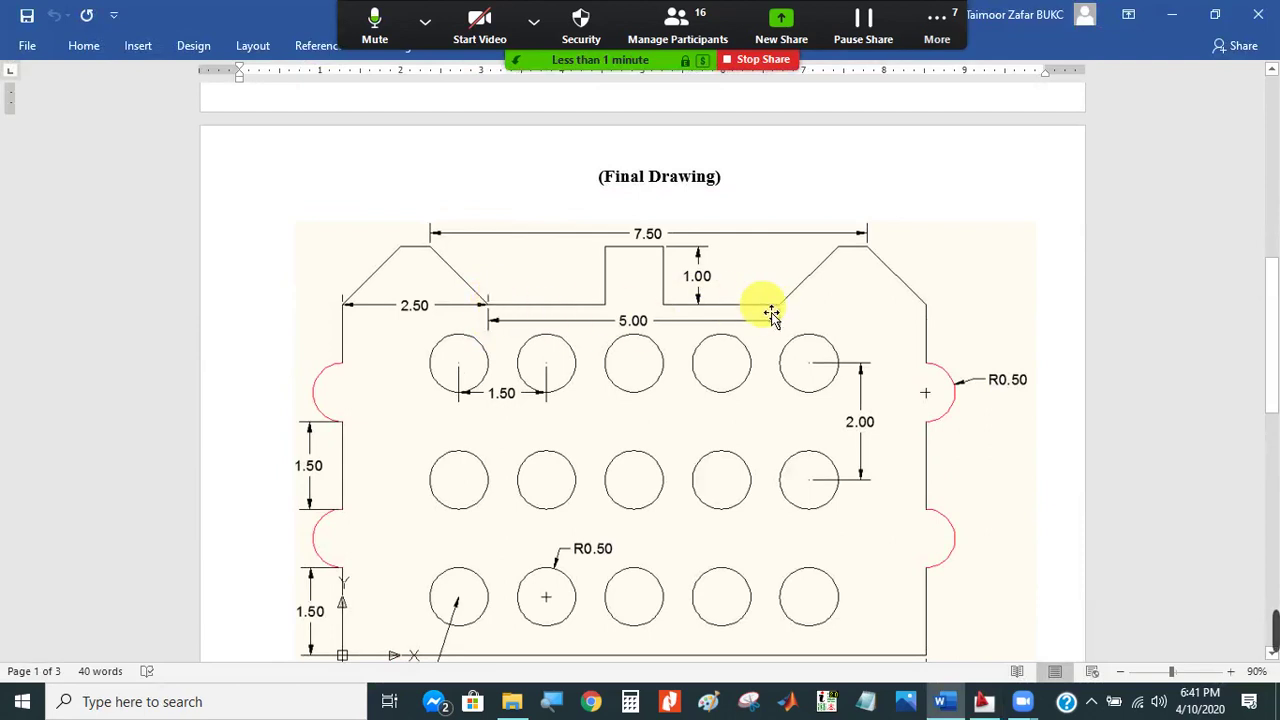
{"action": "scroll", "coordinate": [637, 303], "scroll_direction": "up", "scroll_amount": 5}
{"action": "scroll", "coordinate": [640, 305], "scroll_direction": "up", "scroll_amount": 5}
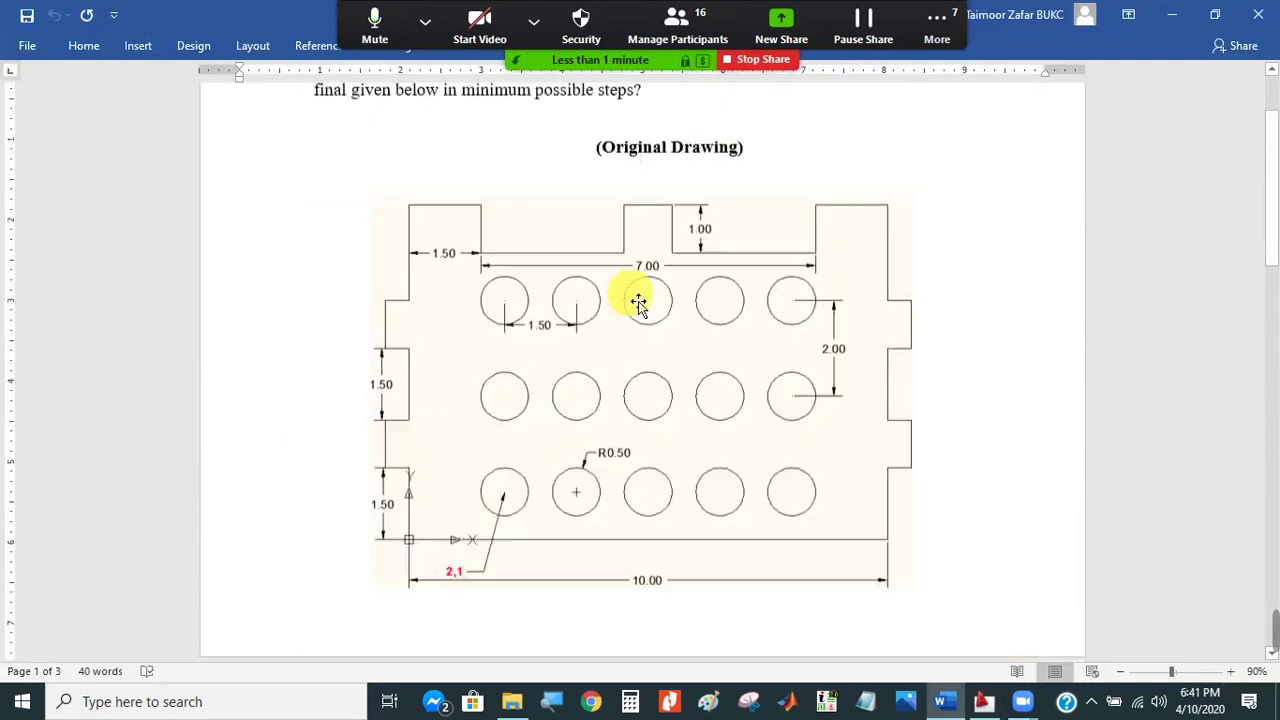
{"action": "scroll", "coordinate": [640, 305], "scroll_direction": "up", "scroll_amount": 2}
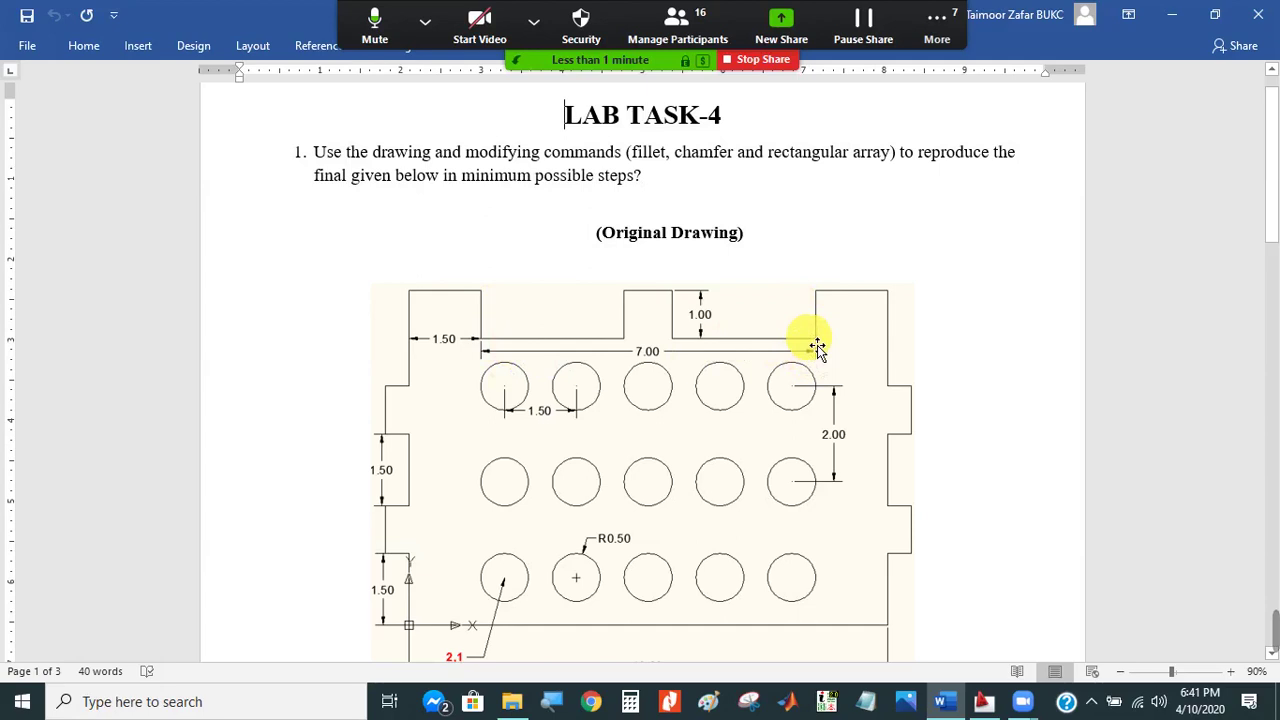
{"action": "scroll", "coordinate": [817, 345], "scroll_direction": "down", "scroll_amount": 2}
{"action": "scroll", "coordinate": [817, 345], "scroll_direction": "down", "scroll_amount": 2}
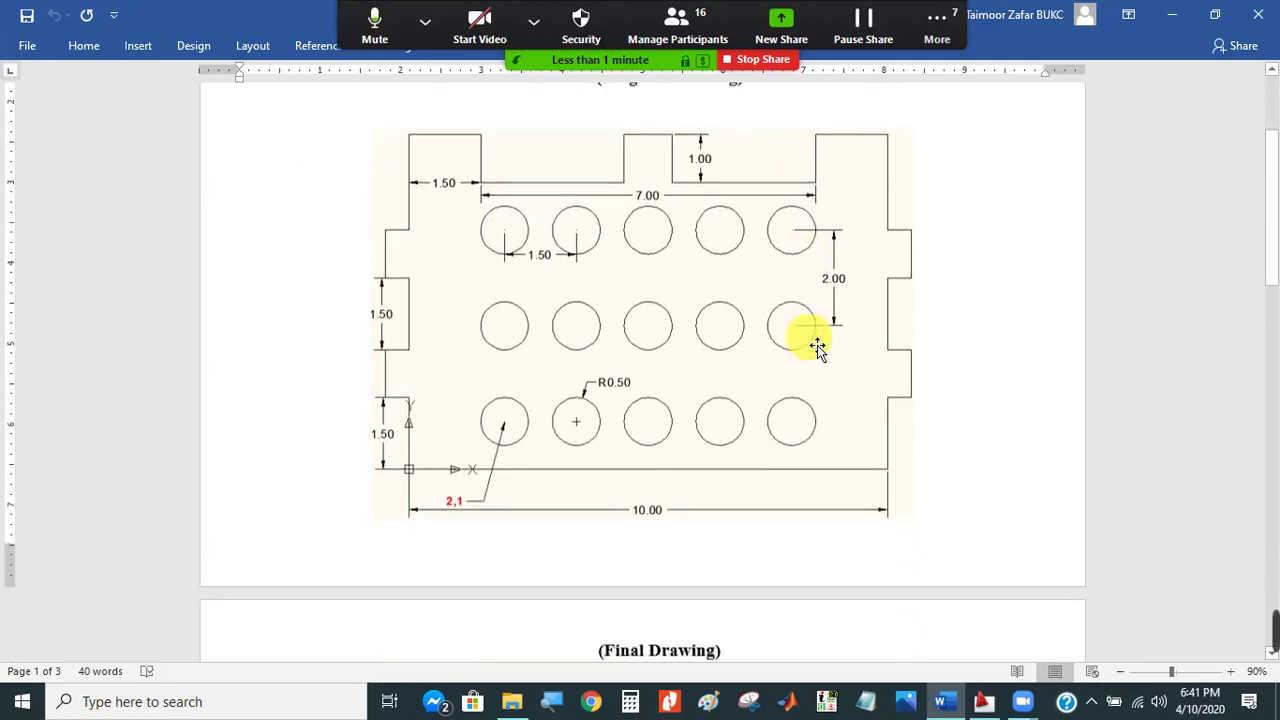
{"action": "scroll", "coordinate": [817, 345], "scroll_direction": "down", "scroll_amount": 3}
{"action": "scroll", "coordinate": [815, 343], "scroll_direction": "up", "scroll_amount": 5}
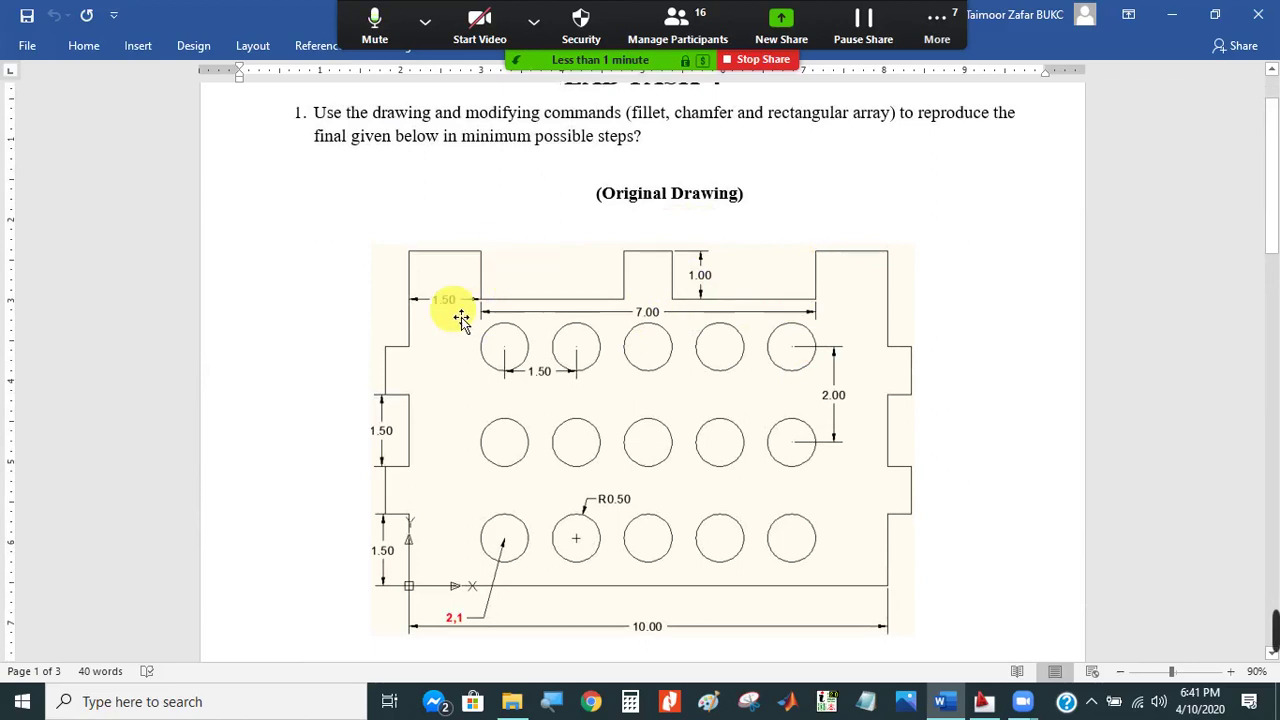
{"action": "left_click", "coordinate": [983, 701]}
{"action": "type", "text": "cha"}
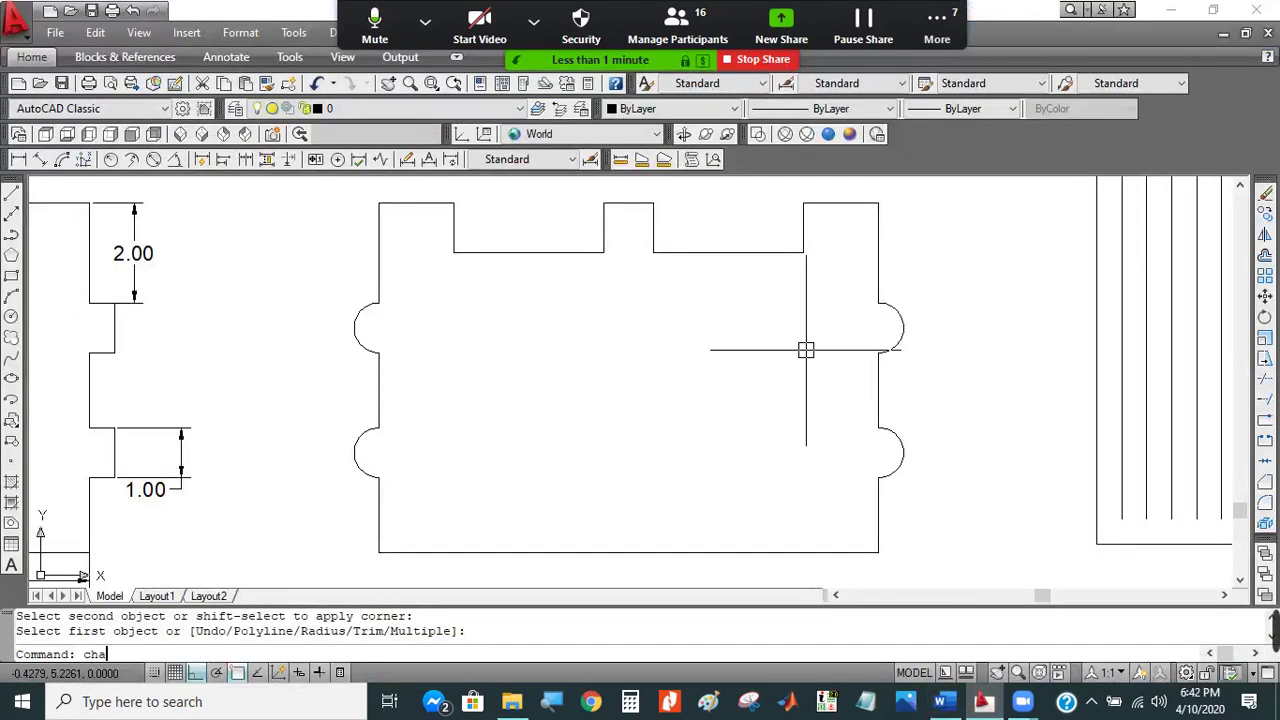
- Set chamfer distances to 1 and 1 and bevel the right stepped top corner
{"action": "key", "text": "Return"}
{"action": "key", "text": "Return"}
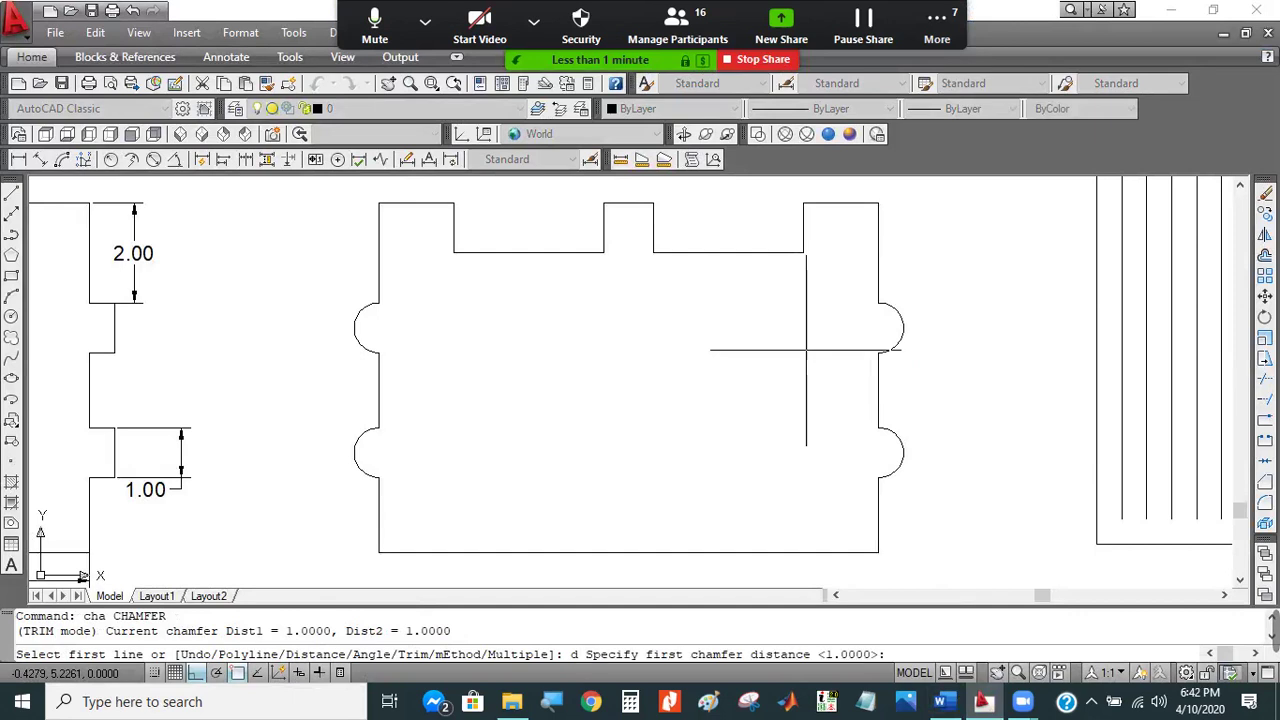
{"action": "type", "text": "1"}
{"action": "key", "text": "Return"}
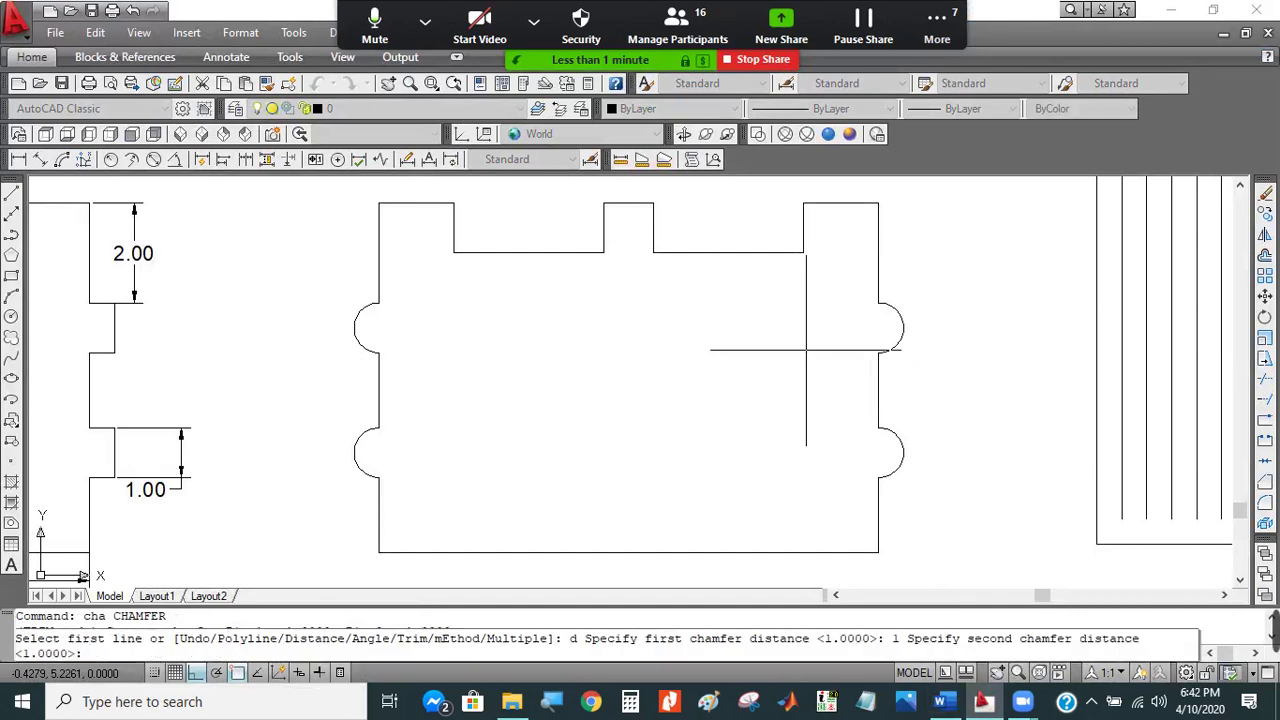
{"action": "type", "text": "1"}
{"action": "key", "text": "Return"}
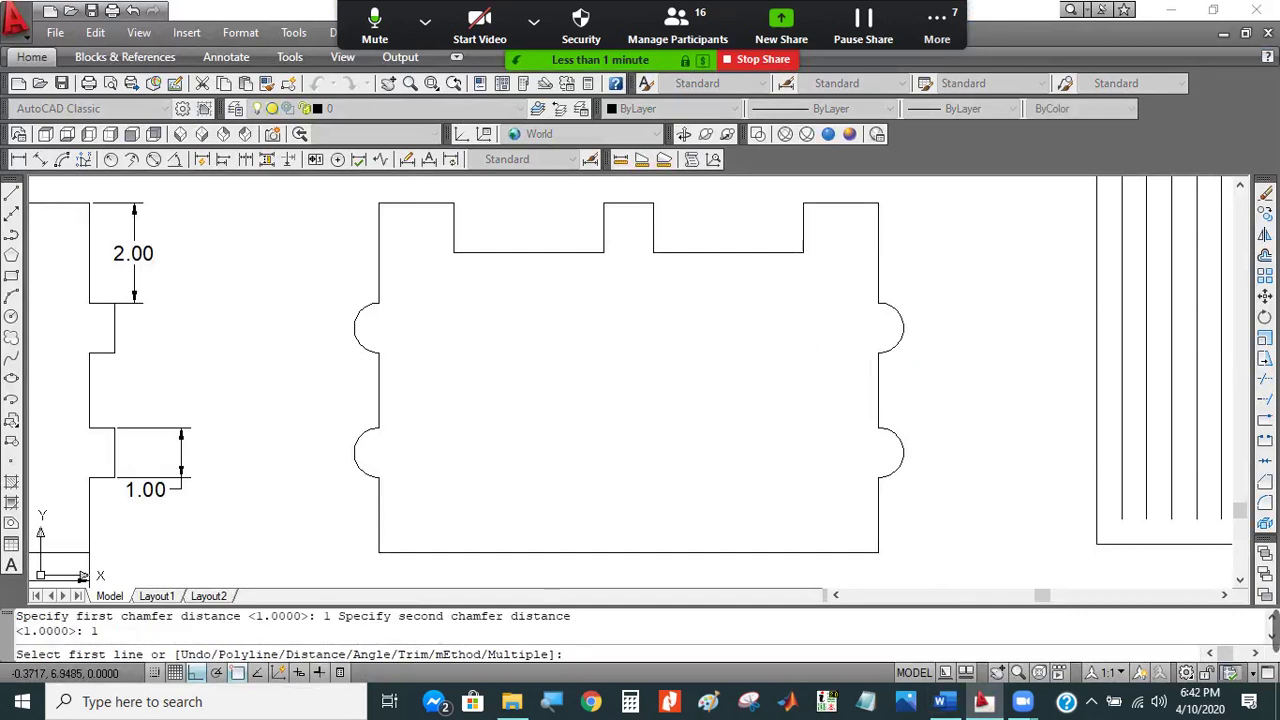
{"action": "left_click", "coordinate": [802, 232]}
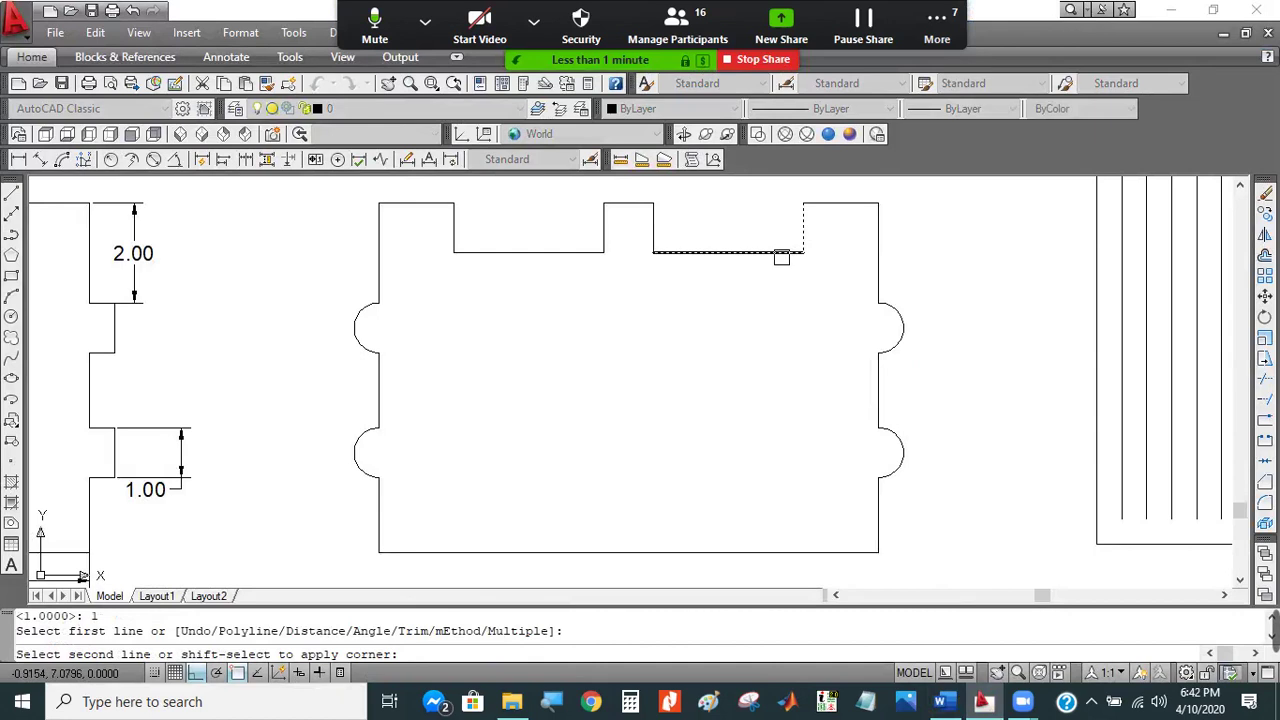
{"action": "left_click", "coordinate": [781, 257]}
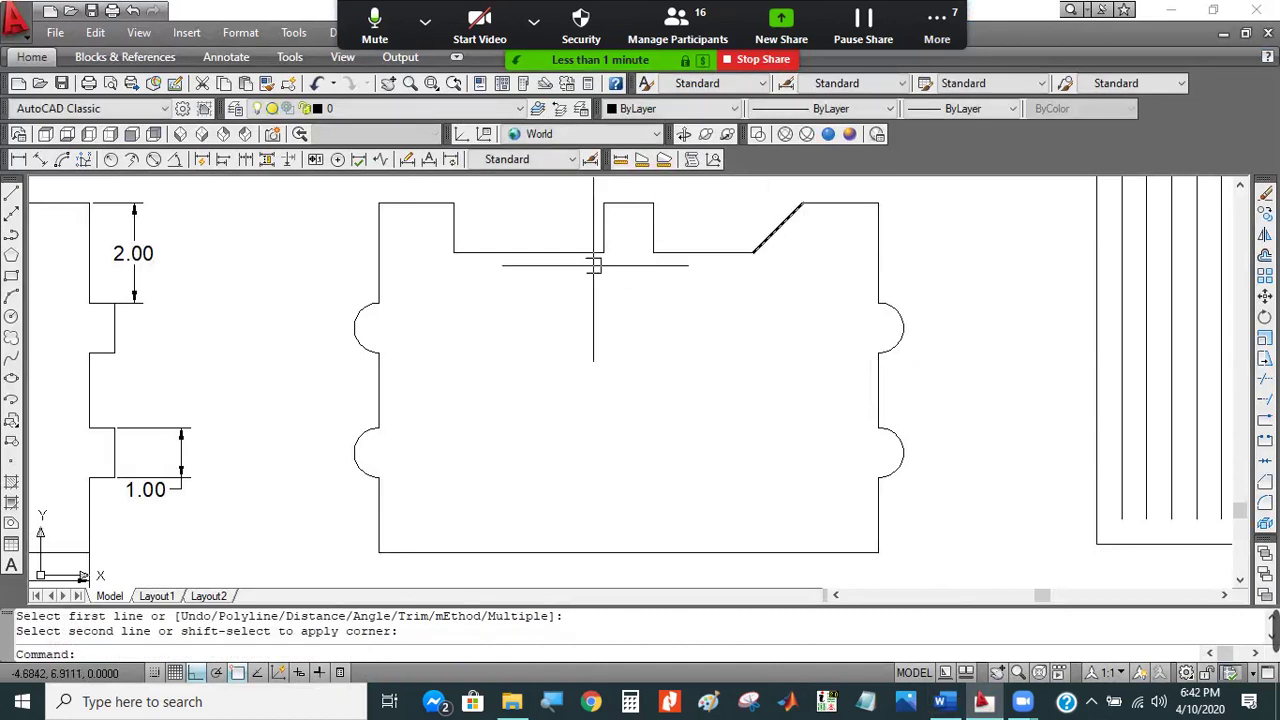
- Repeat the 1 × 1 chamfer on the left stepped top corner, then start a linear dimension
{"action": "key", "text": "Return"}
{"action": "left_click", "coordinate": [493, 252]}
{"action": "left_click", "coordinate": [449, 238]}
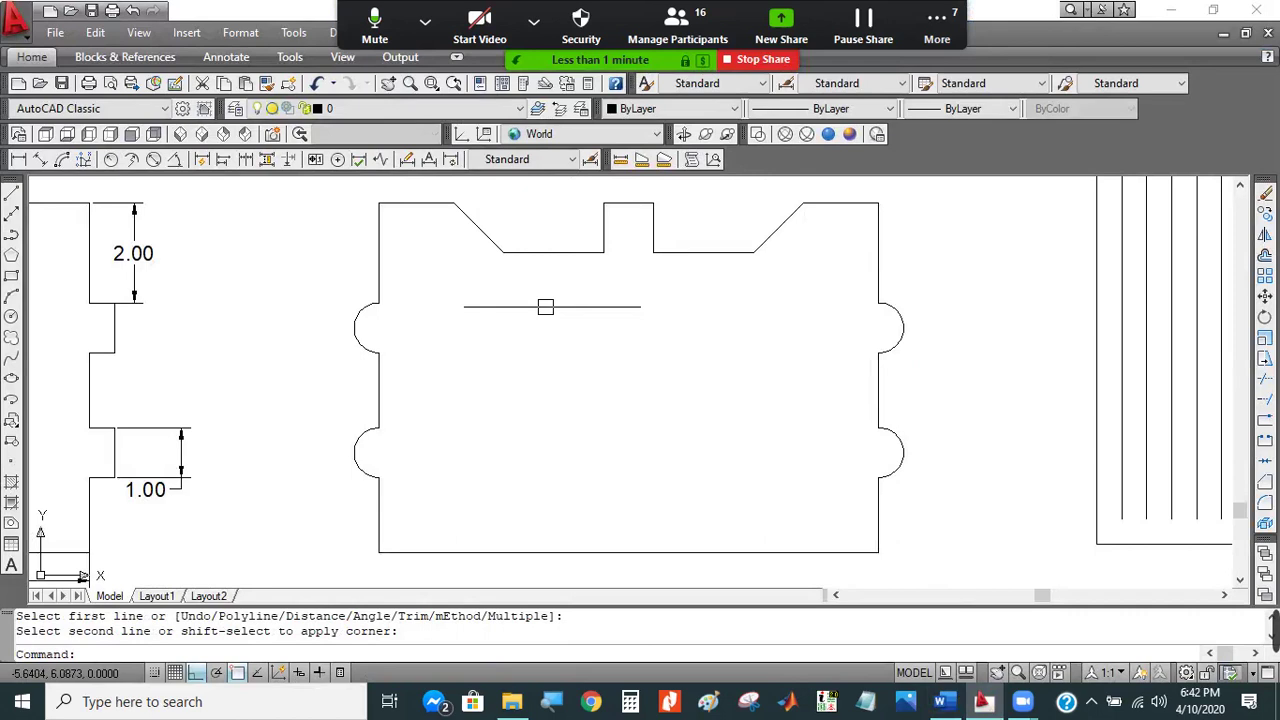
{"action": "left_click", "coordinate": [19, 159]}
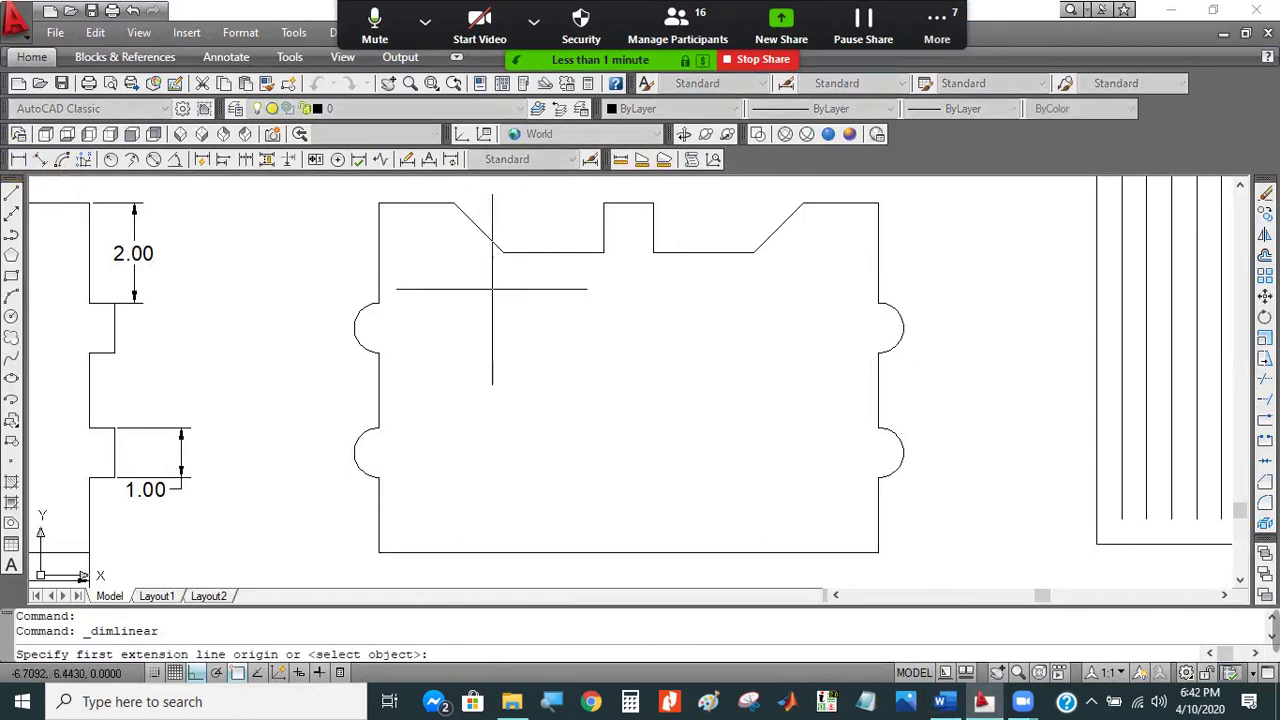
- Place the 5.00 dimension between the inner chamfer ends, then switch to Word
{"action": "left_click", "coordinate": [500, 251]}
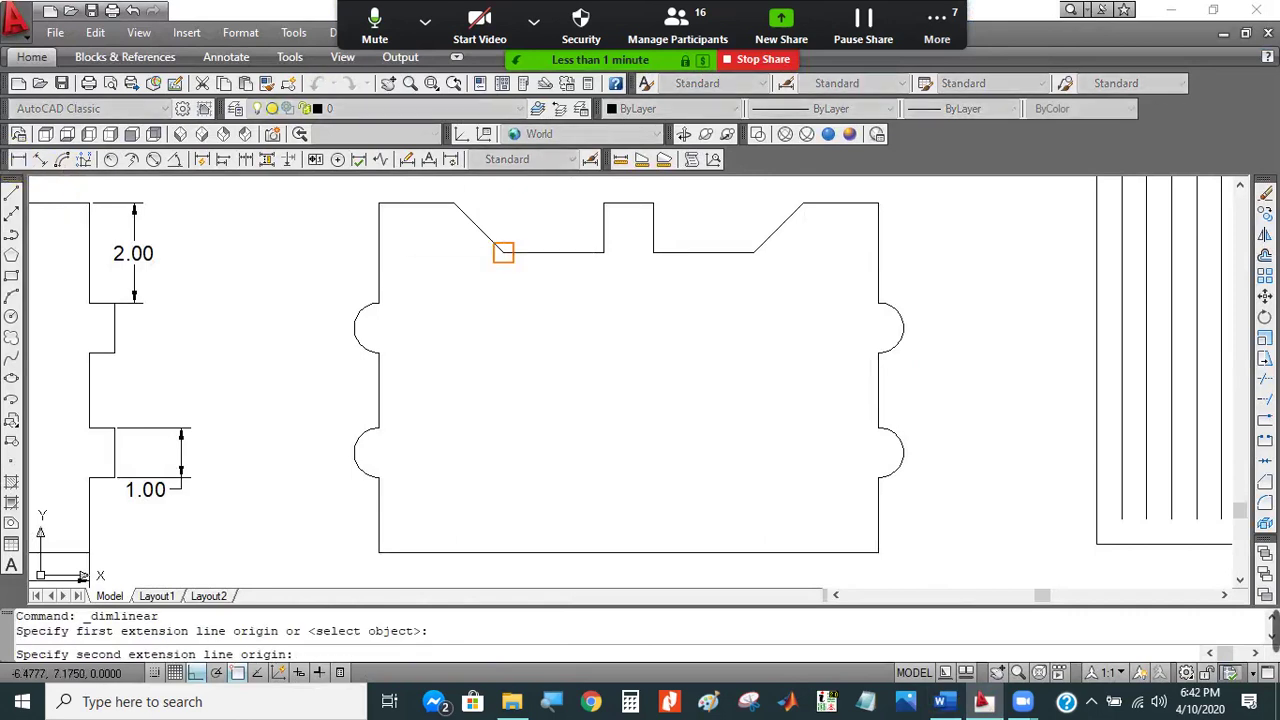
{"action": "left_click", "coordinate": [753, 252]}
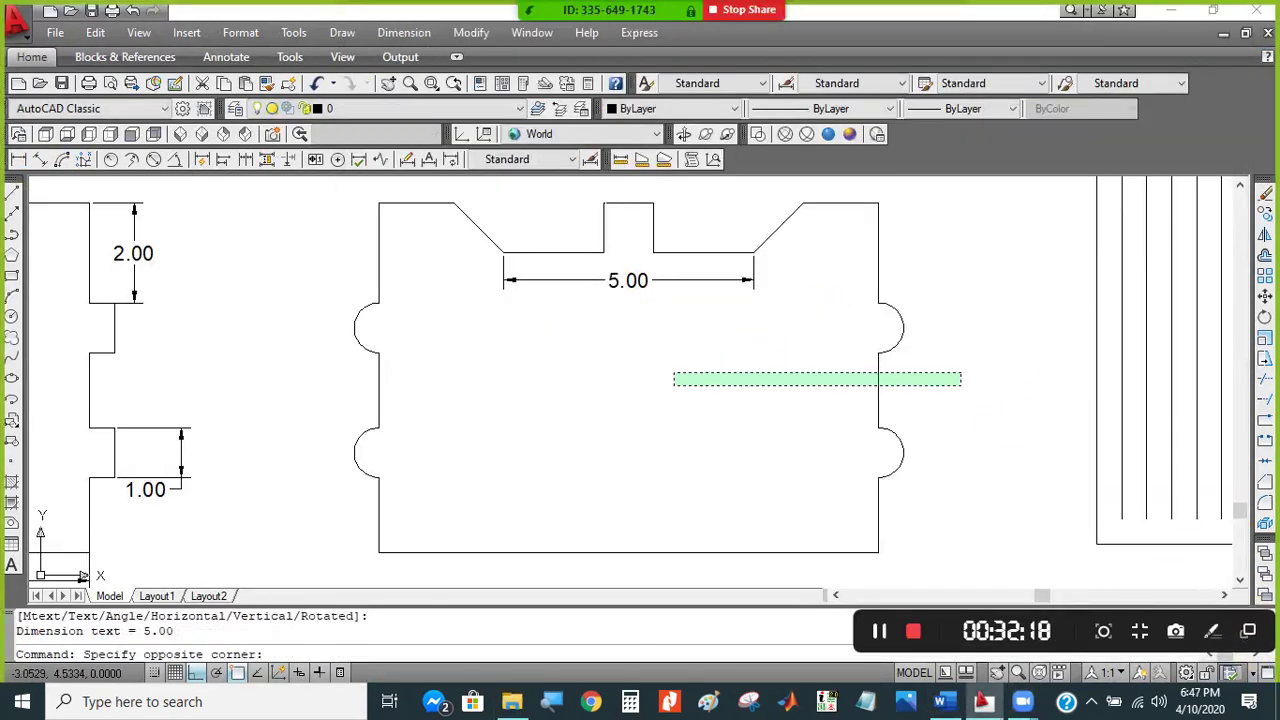
{"action": "left_click", "coordinate": [885, 390]}
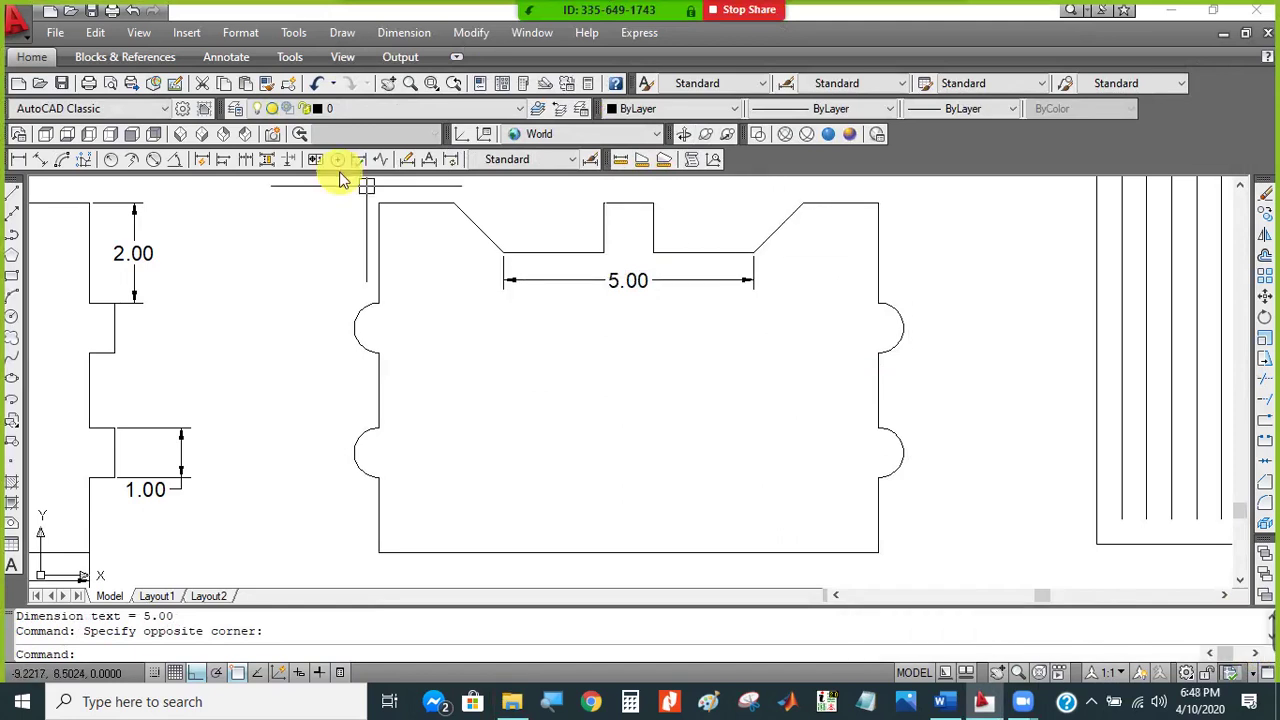
{"action": "left_click", "coordinate": [941, 702]}
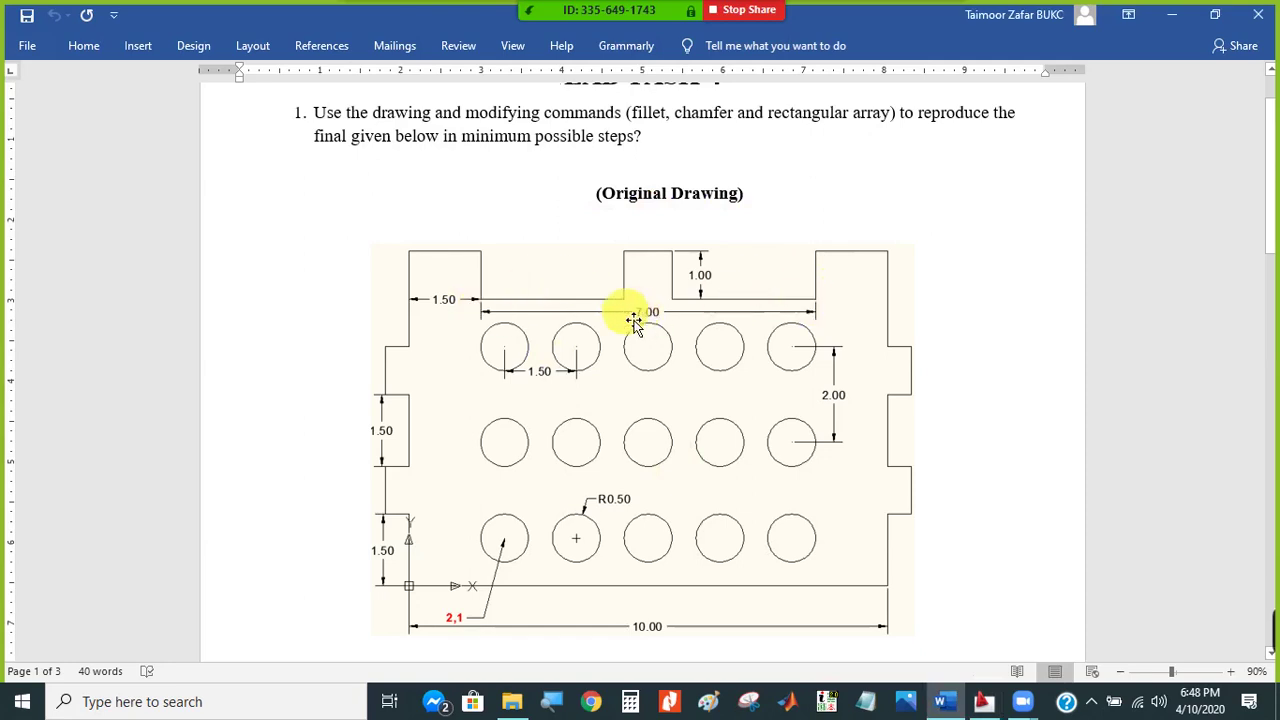
- Scroll down to the Final Drawing in Word and return to AutoCAD
{"action": "scroll", "coordinate": [647, 355], "scroll_direction": "down", "scroll_amount": 3}
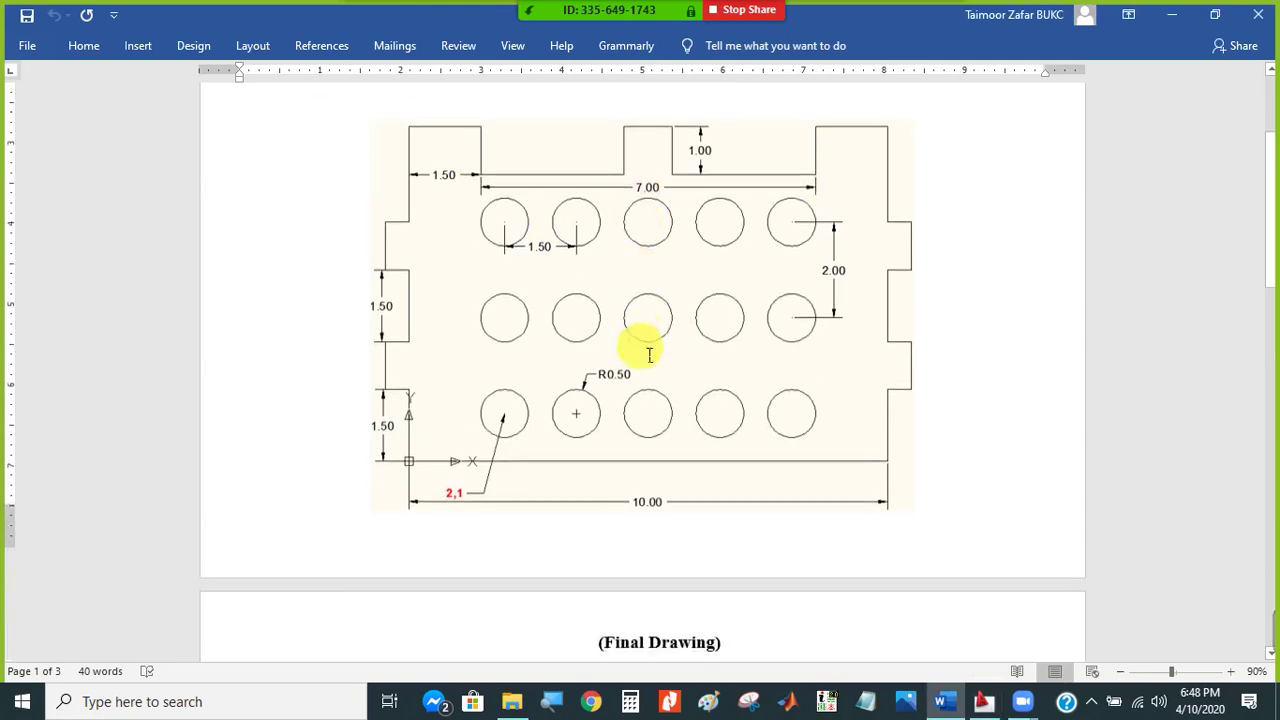
{"action": "scroll", "coordinate": [648, 355], "scroll_direction": "down", "scroll_amount": 8}
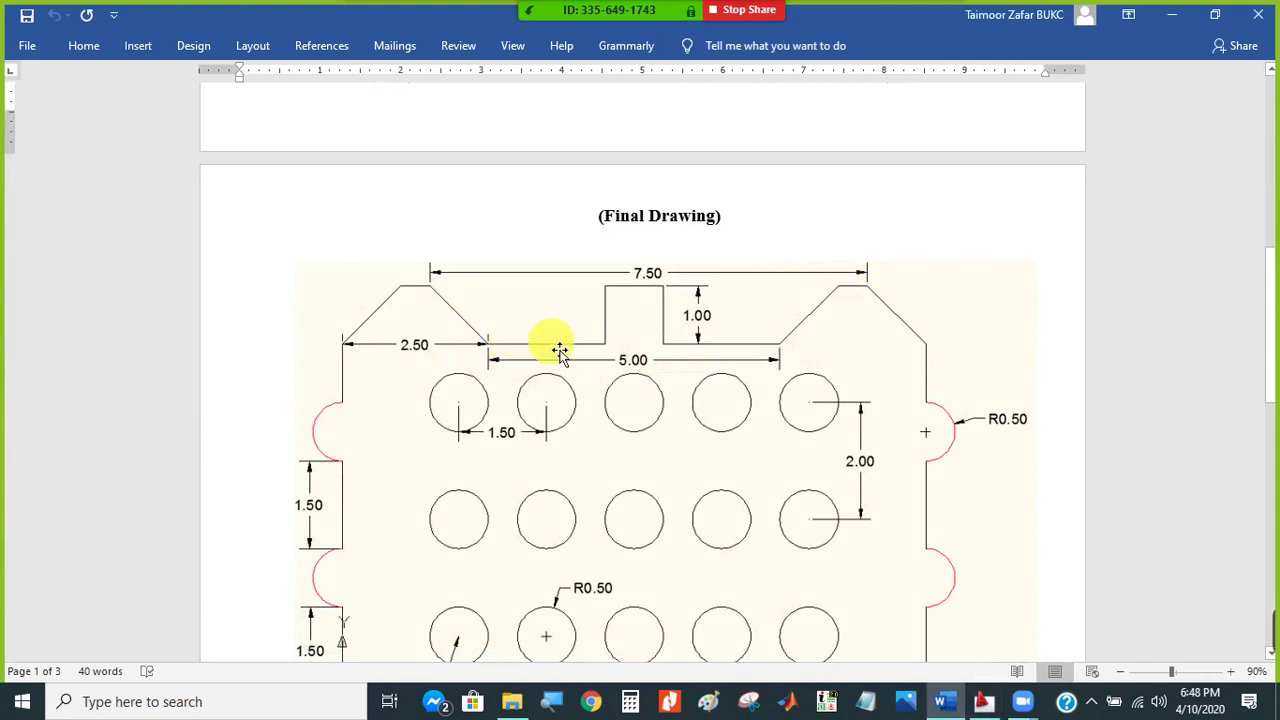
{"action": "left_click", "coordinate": [983, 701]}
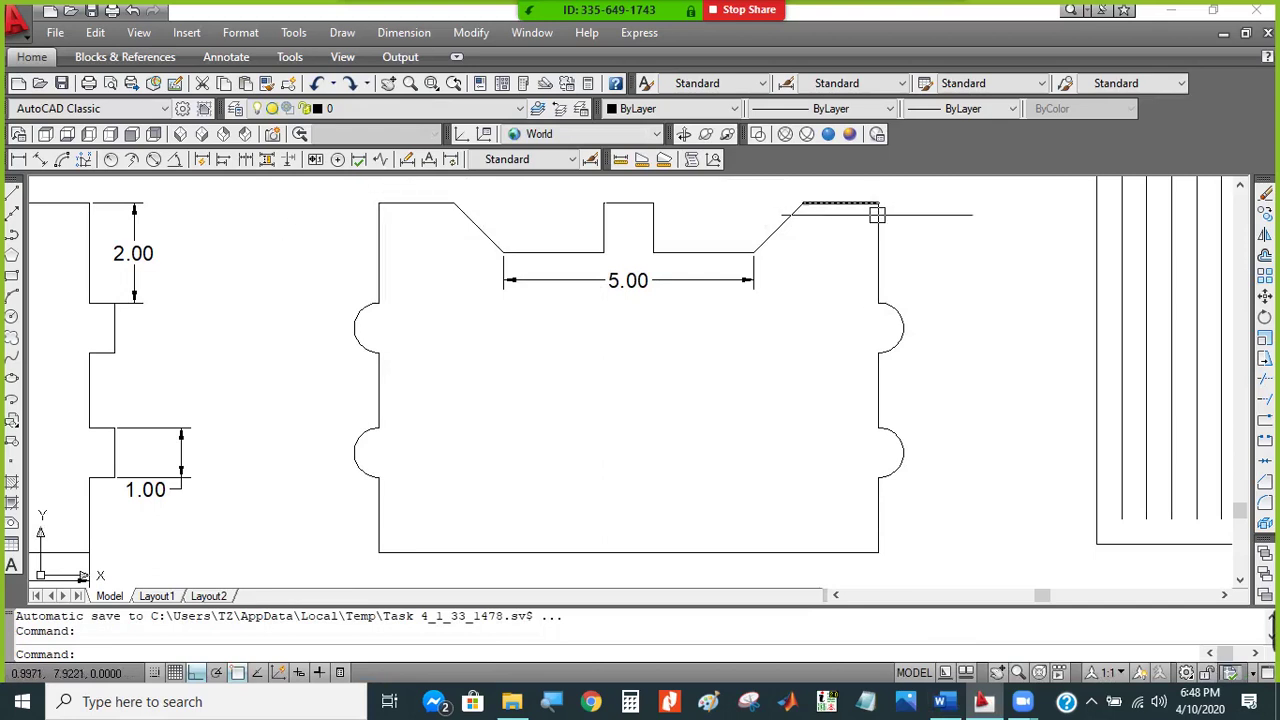
- Check the Final Drawing in Word, then start CHA chamfer in Multiple mode
{"action": "left_click", "coordinate": [945, 701]}
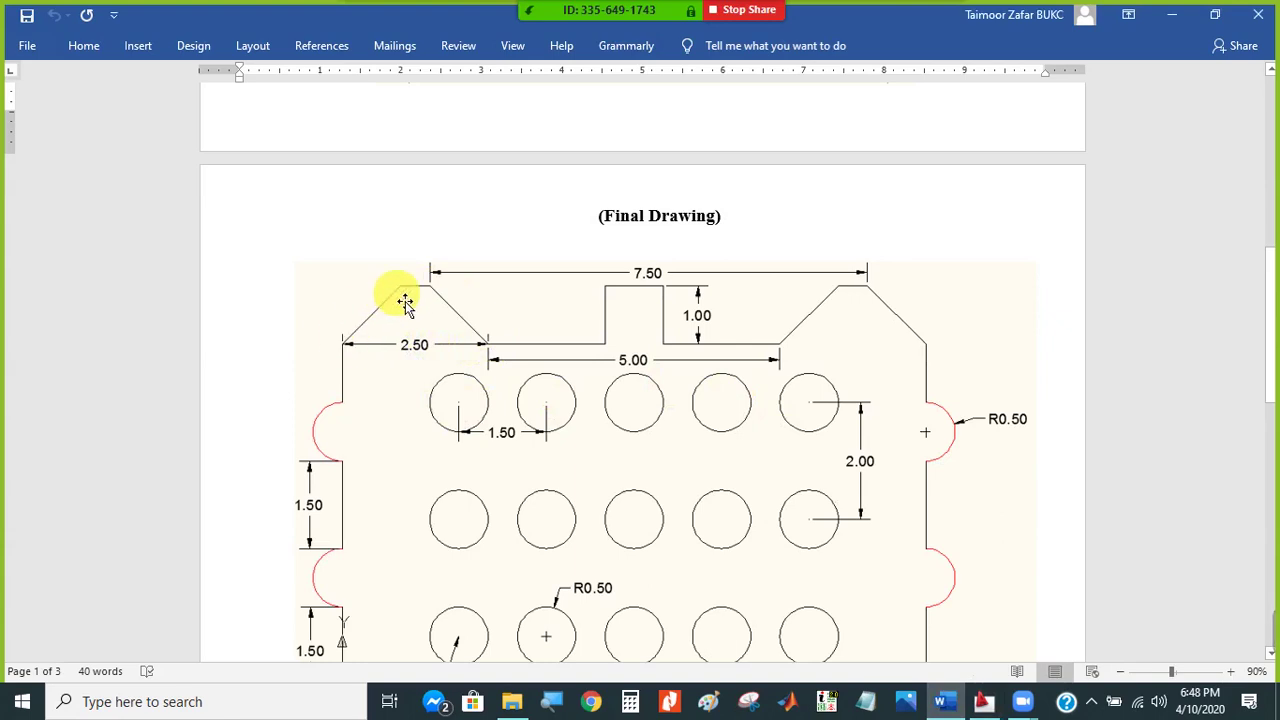
{"action": "left_click", "coordinate": [990, 705]}
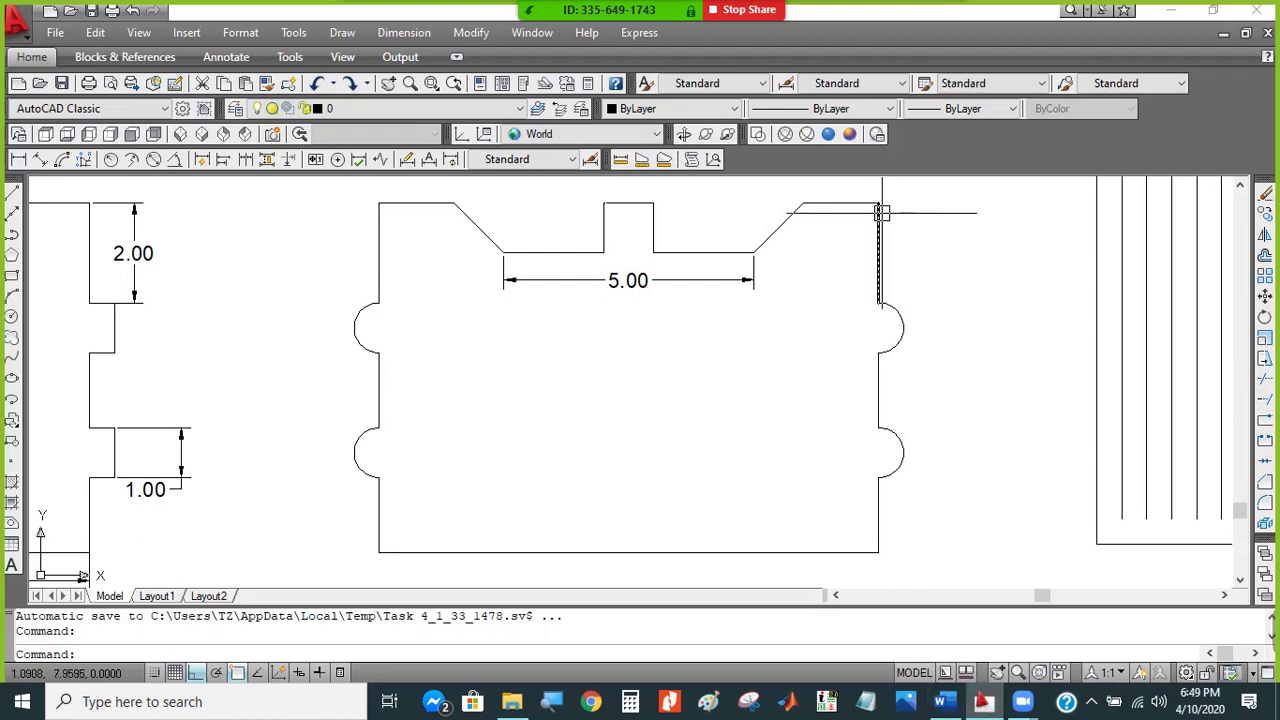
{"action": "type", "text": "cha"}
{"action": "key", "text": "Return"}
{"action": "type", "text": "m"}
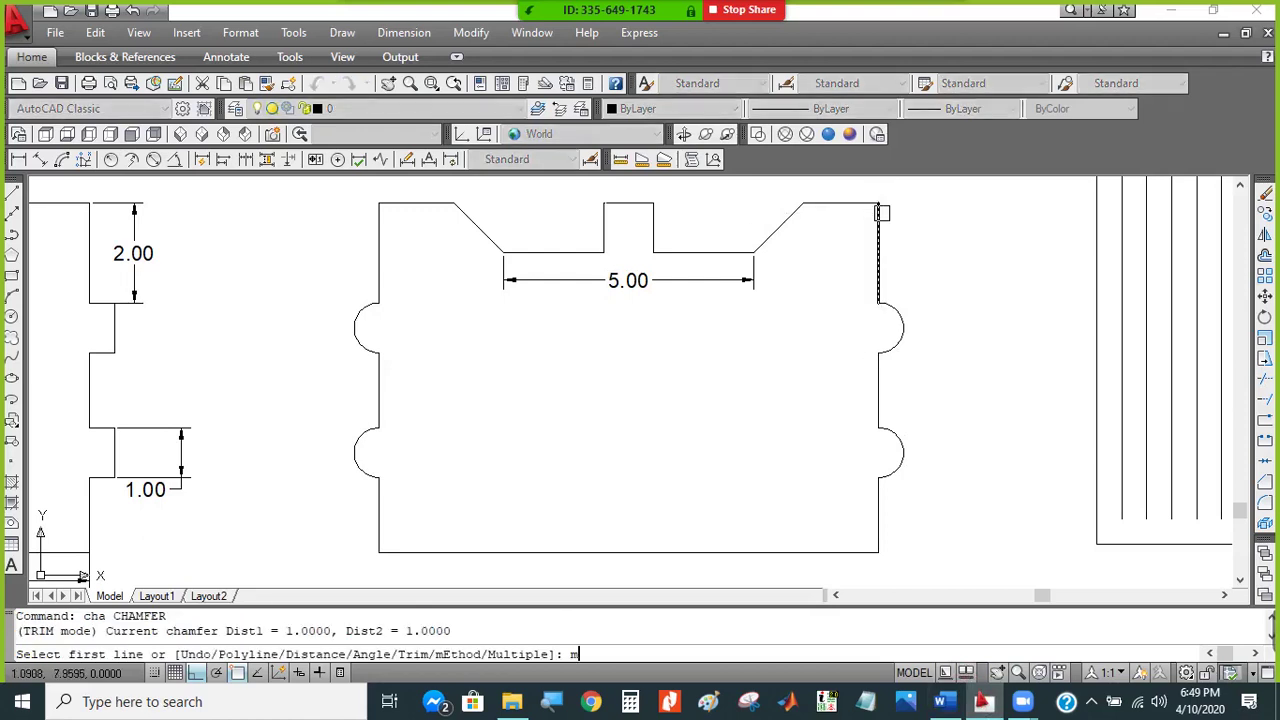
{"action": "key", "text": "Return"}
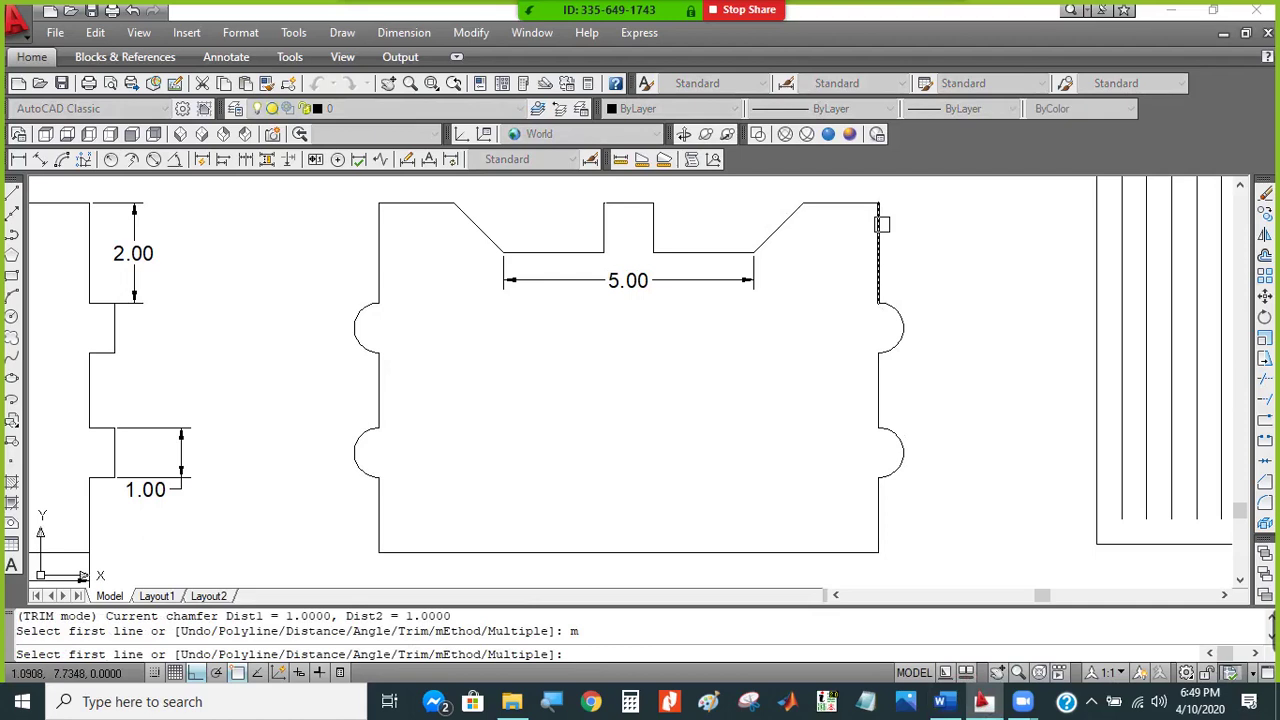
- Chamfer the top-right and top-left outer corners of the outline
{"action": "left_click", "coordinate": [880, 224]}
{"action": "left_click", "coordinate": [857, 203]}
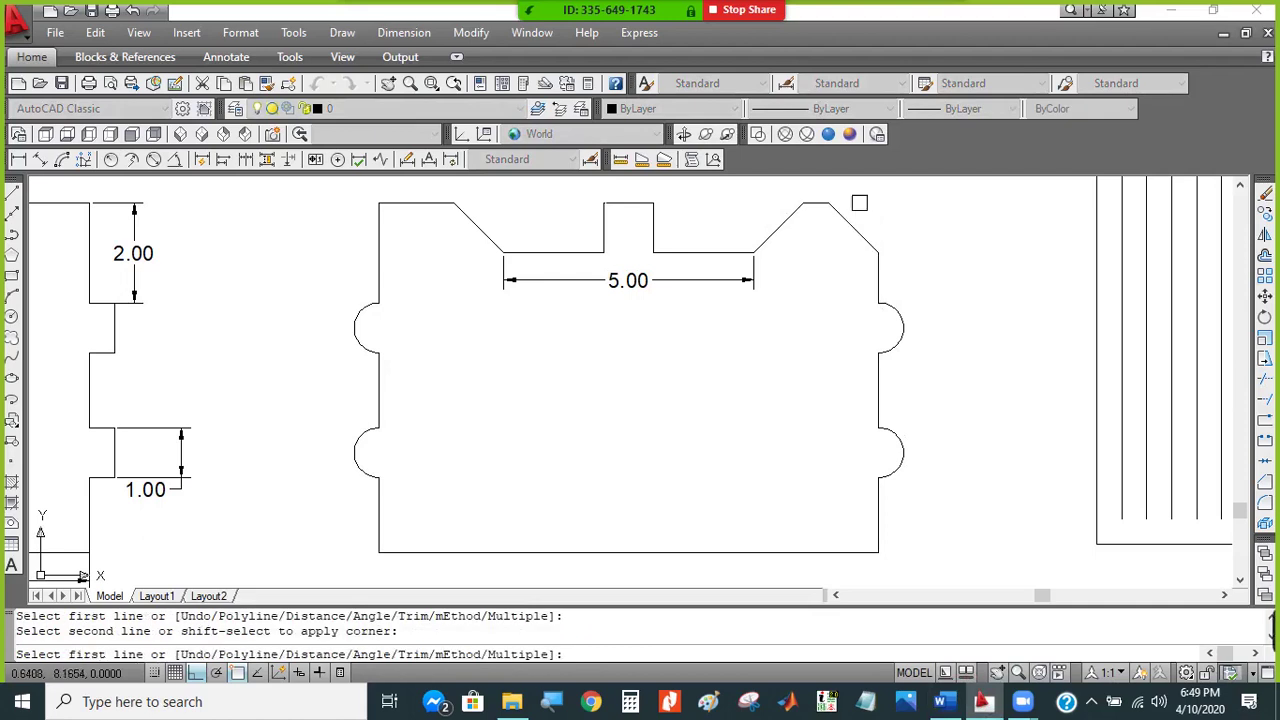
{"action": "left_click", "coordinate": [407, 204]}
{"action": "left_click", "coordinate": [380, 224]}
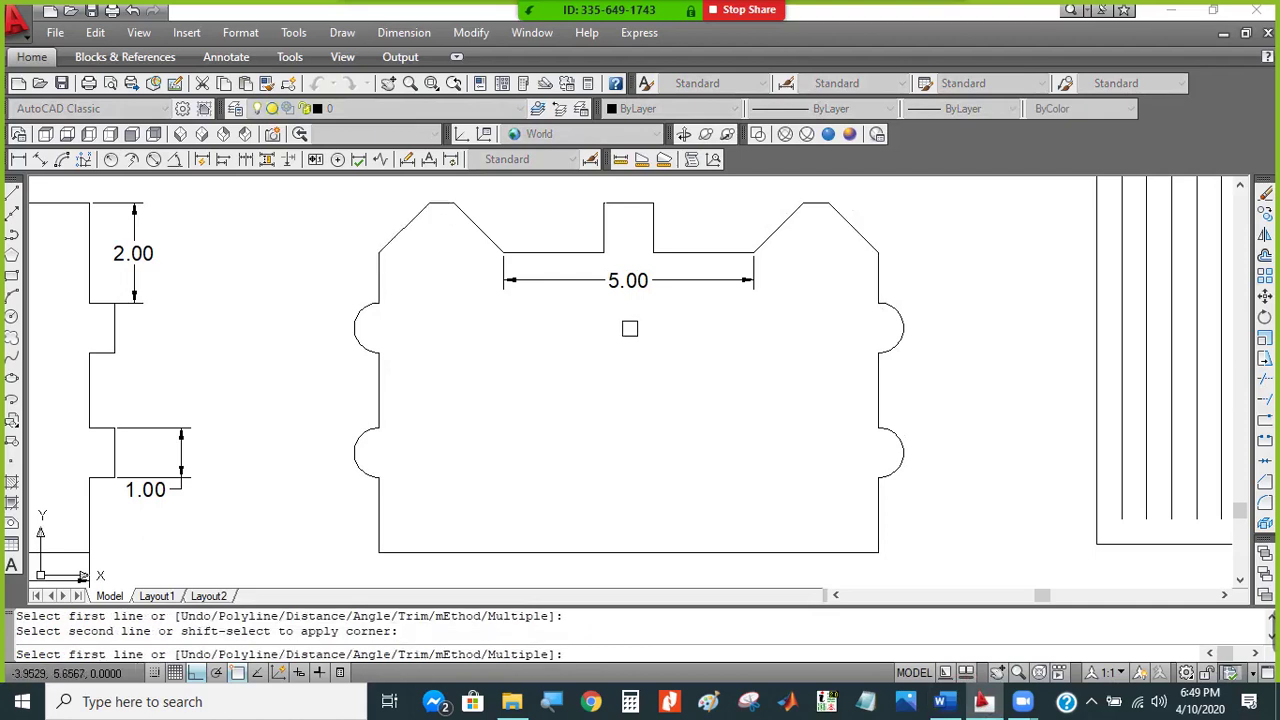
{"action": "key", "text": "Return"}
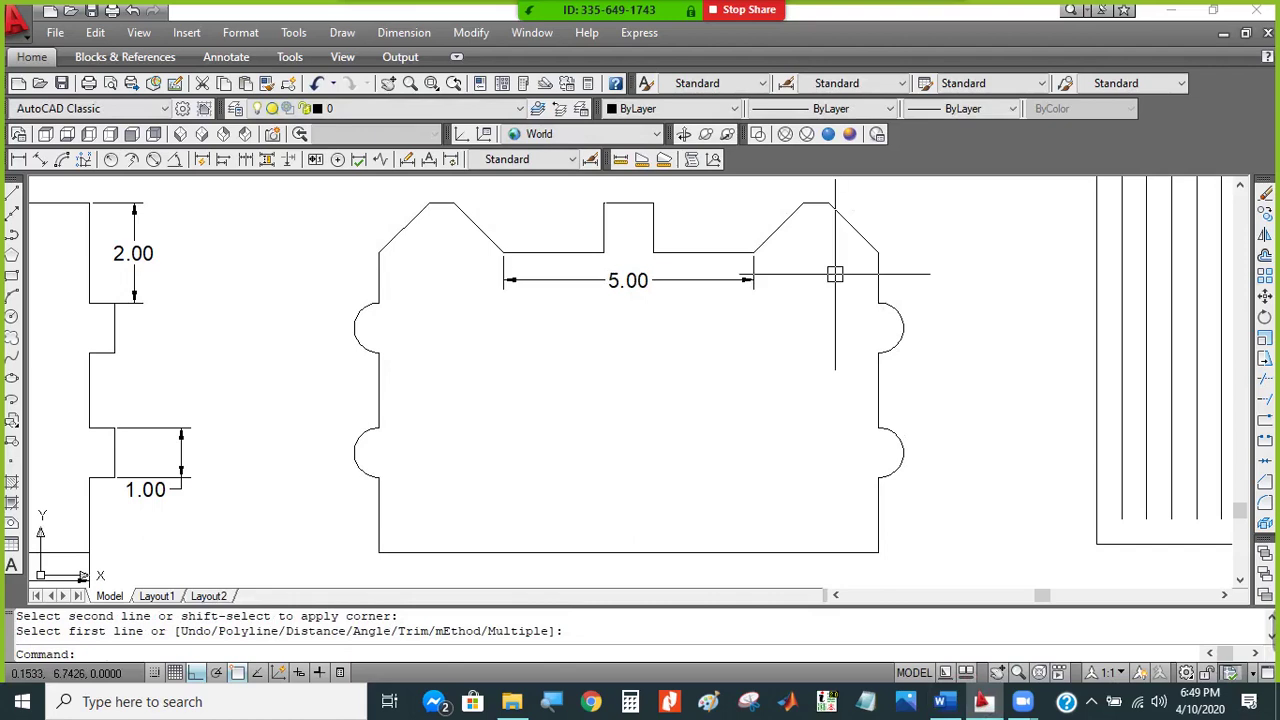
- Dimension 2.50 from the top-left chamfer's lower end to the left chamfer's inner end
{"action": "left_click", "coordinate": [18, 159]}
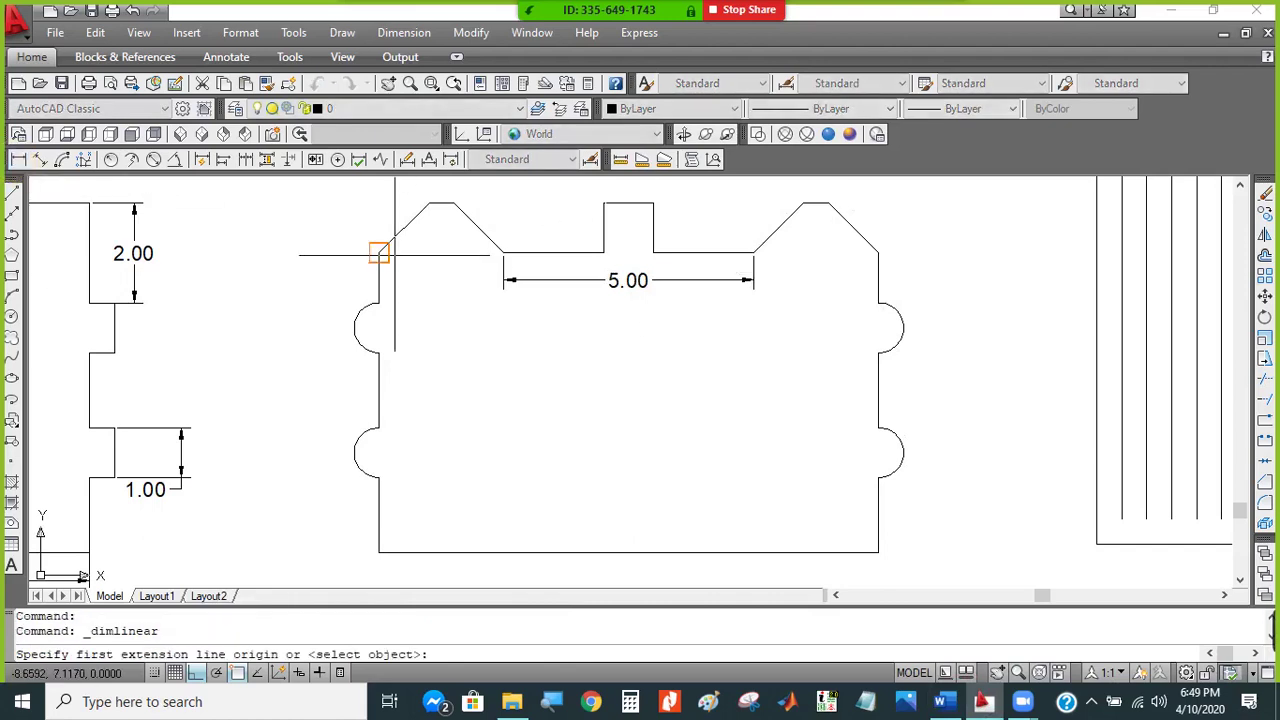
{"action": "left_click", "coordinate": [381, 253]}
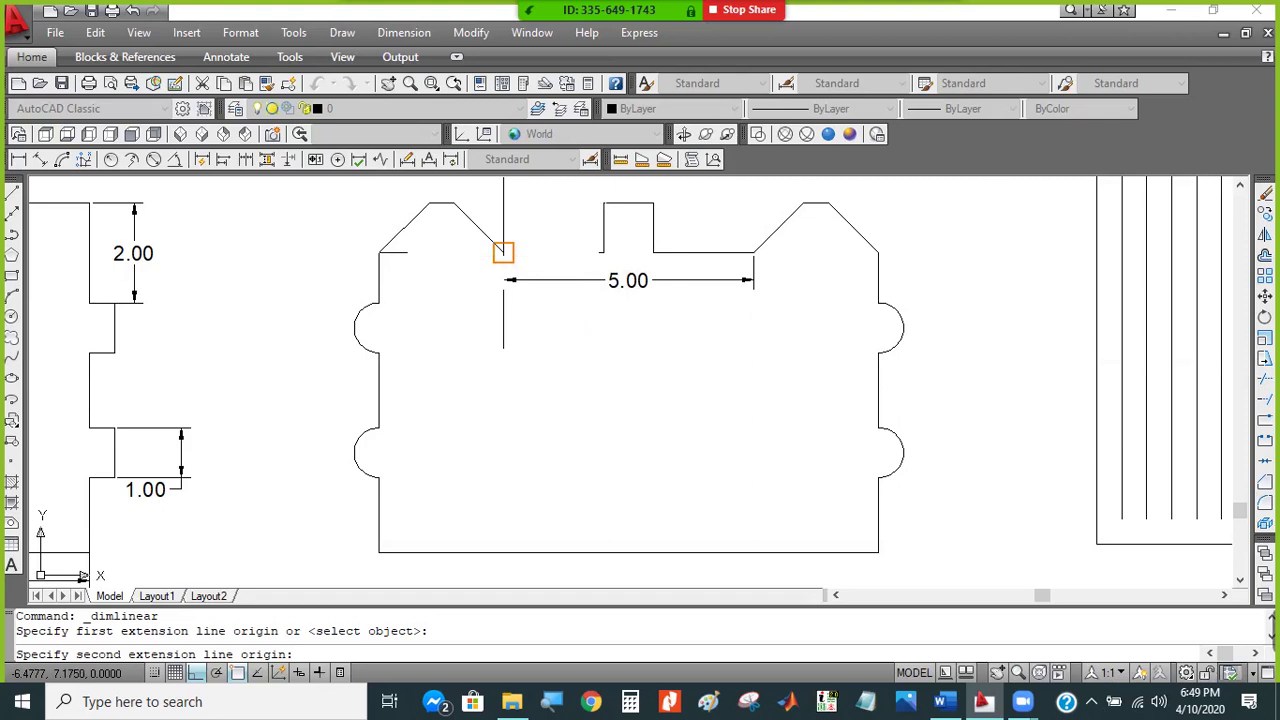
{"action": "scroll", "coordinate": [503, 252], "scroll_direction": "up", "scroll_amount": 2}
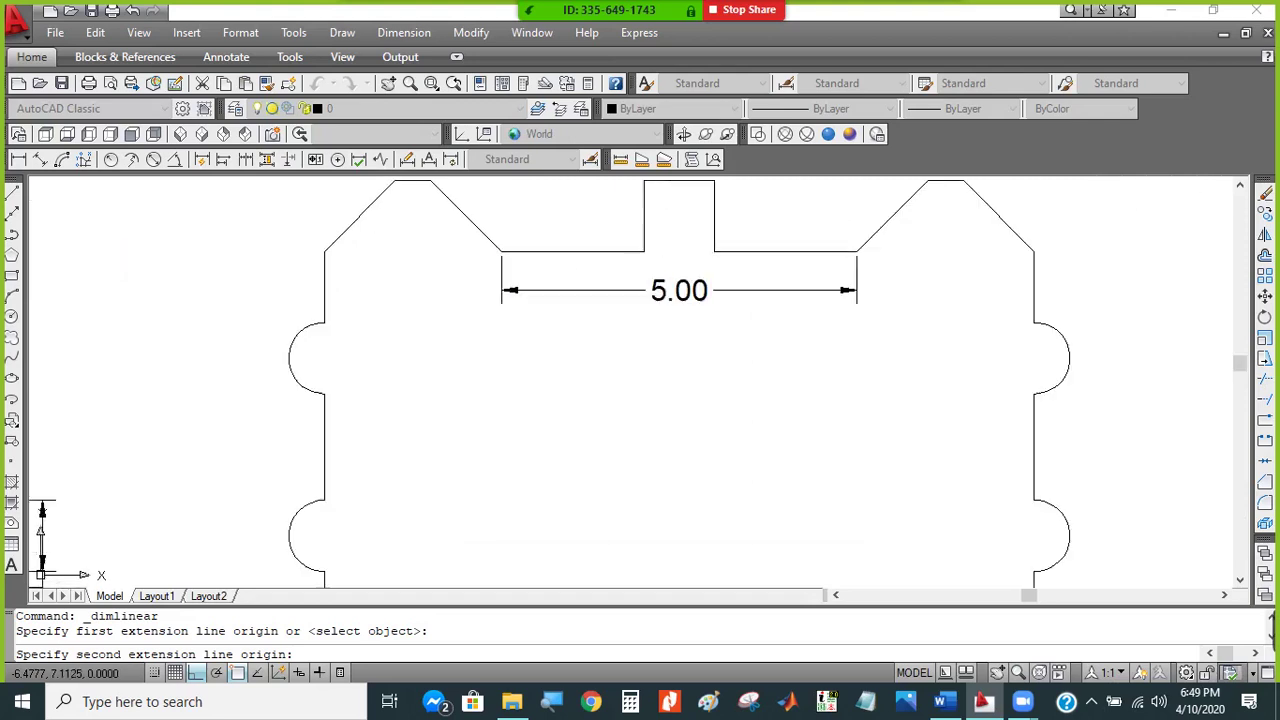
{"action": "scroll", "coordinate": [492, 252], "scroll_direction": "up", "scroll_amount": 2}
{"action": "scroll", "coordinate": [480, 254], "scroll_direction": "up", "scroll_amount": 2}
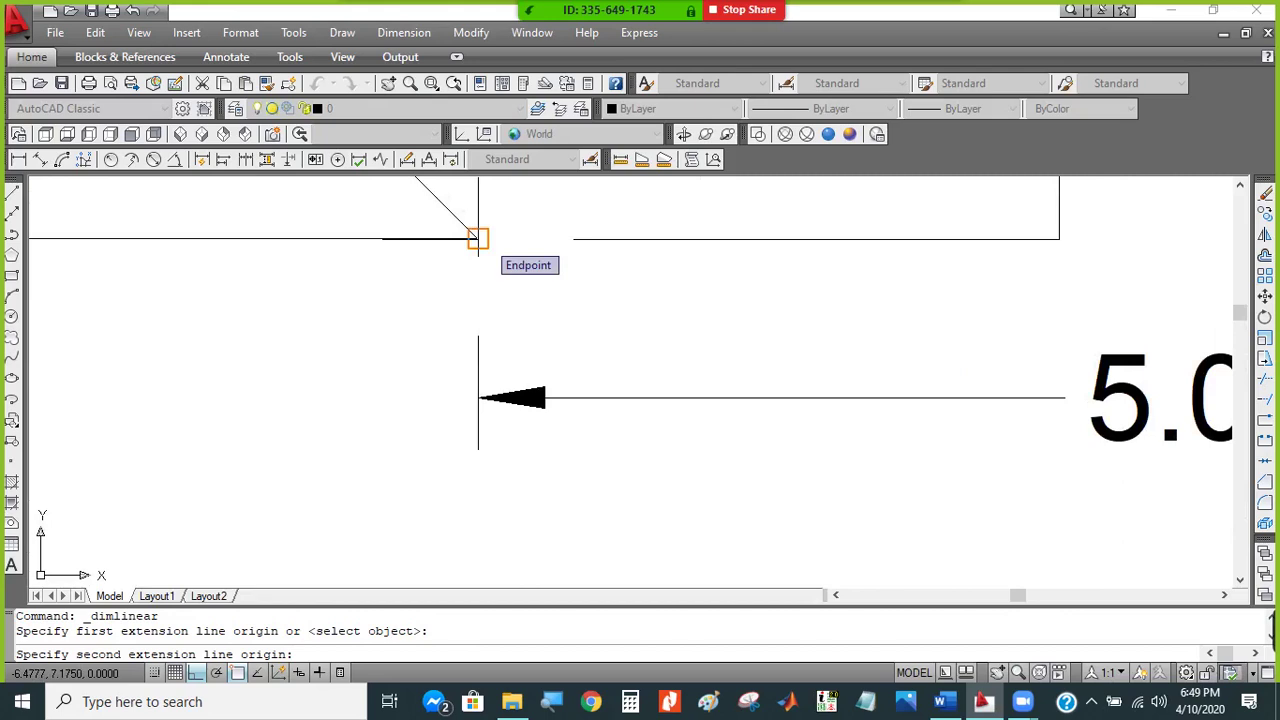
{"action": "left_click", "coordinate": [478, 238]}
{"action": "scroll", "coordinate": [476, 240], "scroll_direction": "down", "scroll_amount": 2}
{"action": "scroll", "coordinate": [480, 240], "scroll_direction": "down", "scroll_amount": 3}
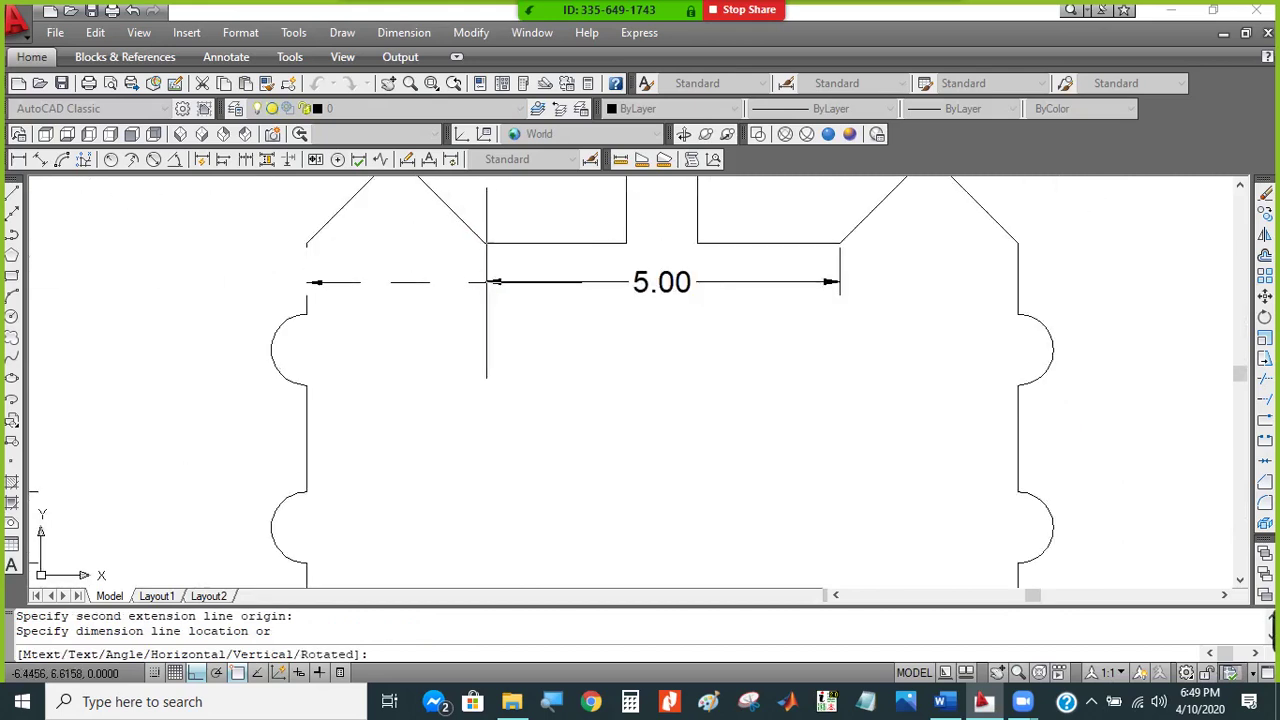
{"action": "left_click", "coordinate": [484, 281]}
{"action": "scroll", "coordinate": [523, 354], "scroll_direction": "down", "scroll_amount": 2}
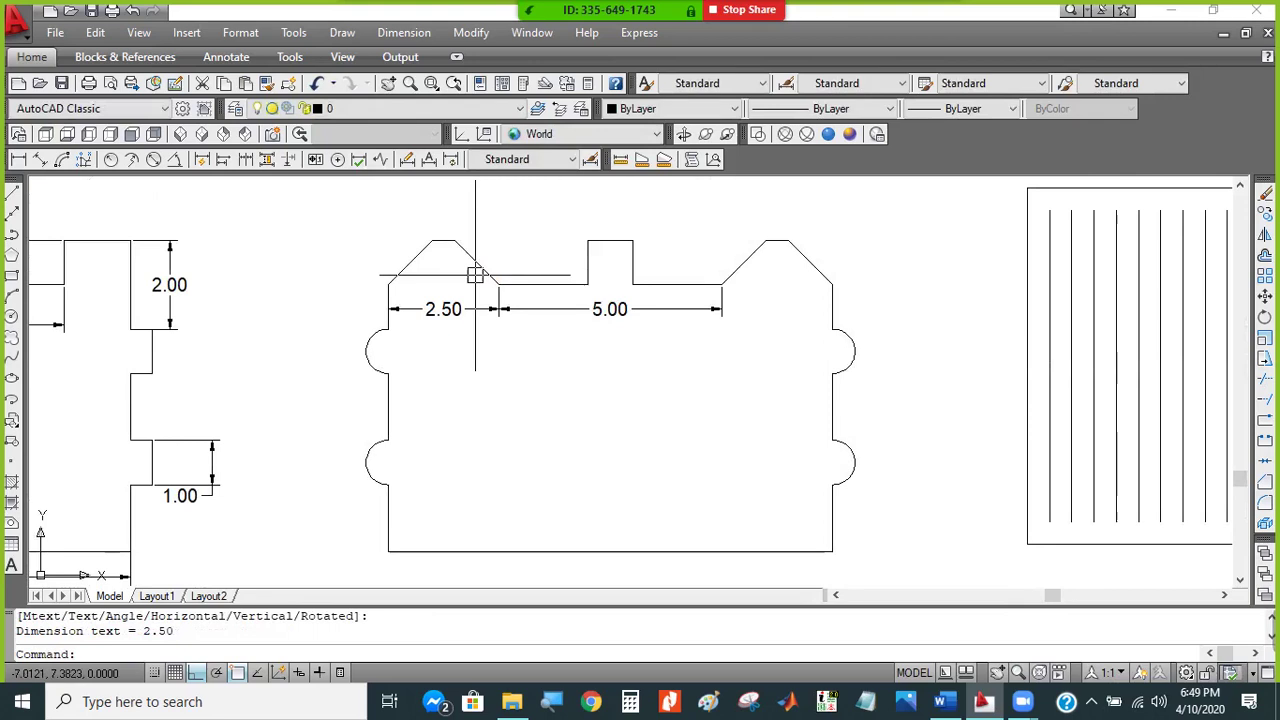
- Add the 0.50 dimension across the left tab's flat top, placed above it
{"action": "left_click", "coordinate": [18, 159]}
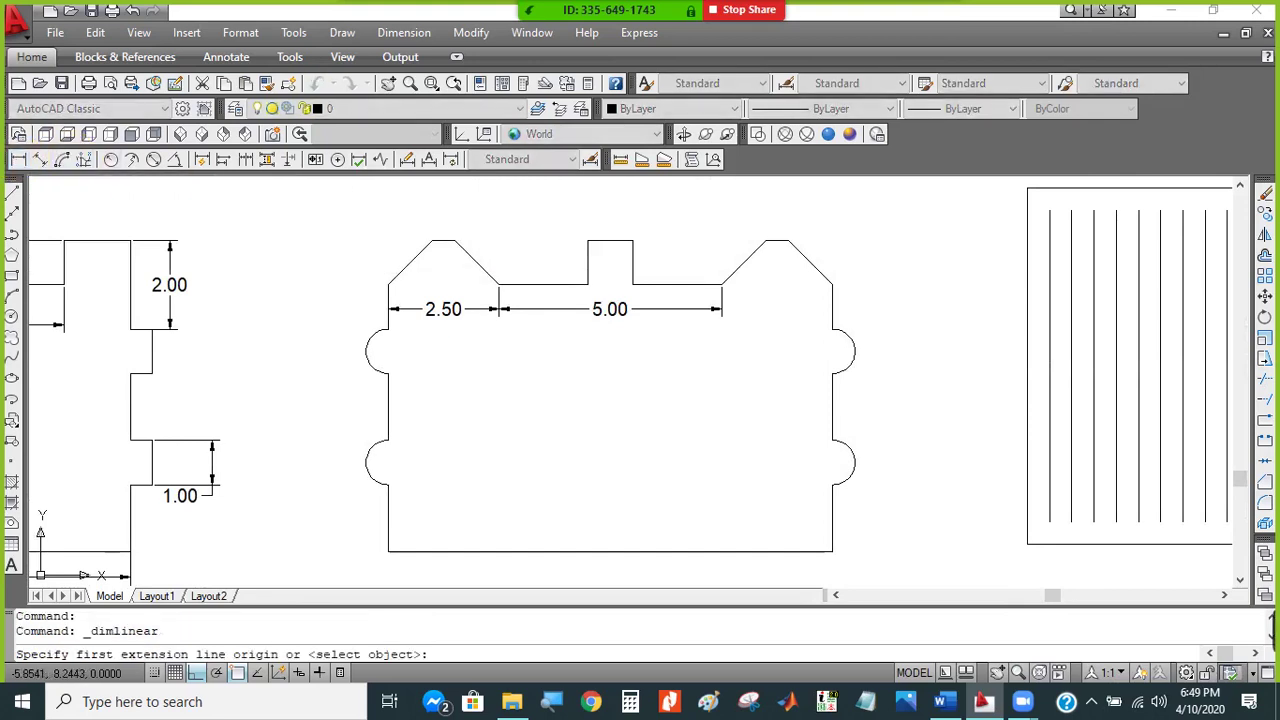
{"action": "left_click", "coordinate": [455, 240]}
{"action": "left_click", "coordinate": [430, 240]}
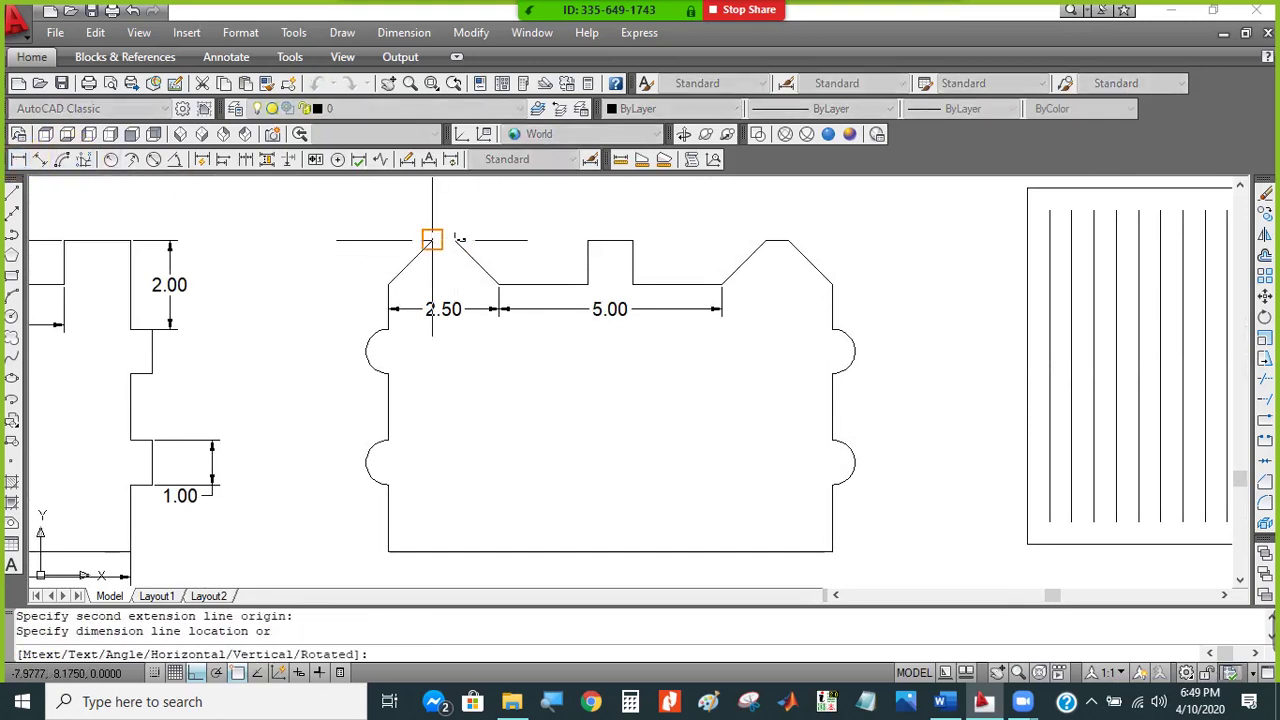
{"action": "left_click", "coordinate": [444, 225]}
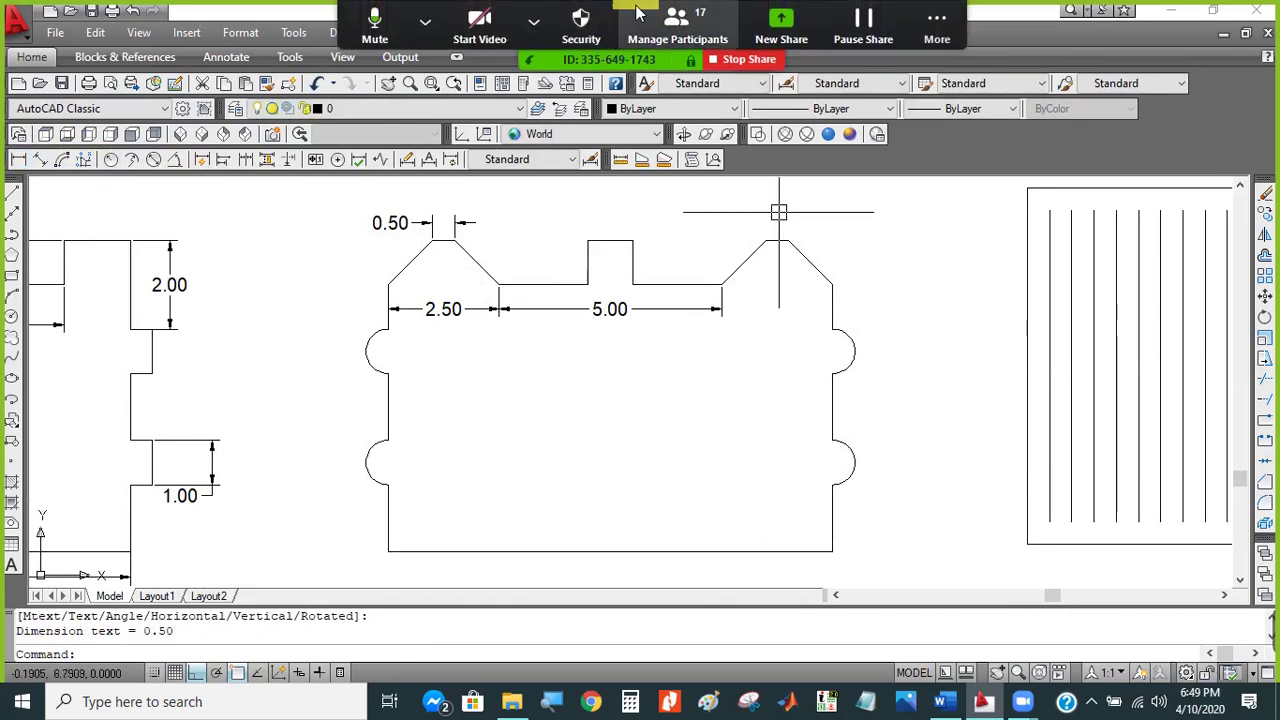
{"action": "left_click", "coordinate": [670, 17]}
{"action": "mouse_move", "coordinate": [1100, 188]}
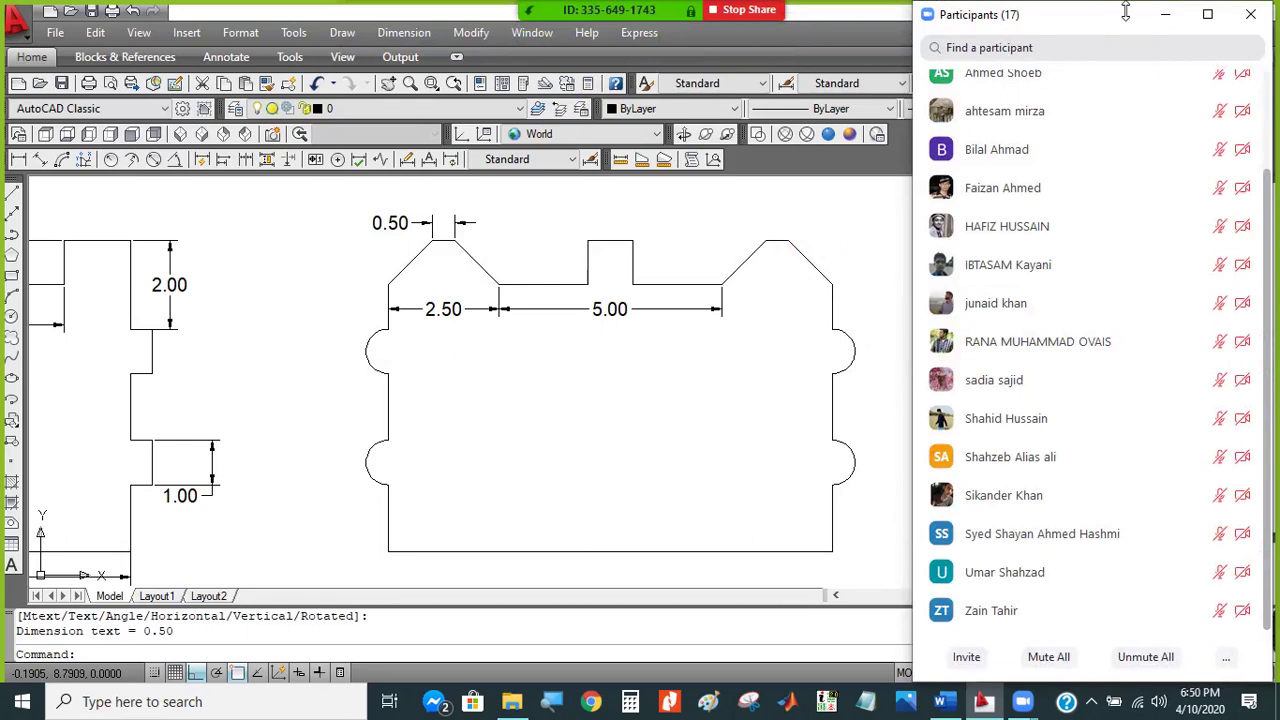
{"action": "left_click", "coordinate": [1225, 658]}
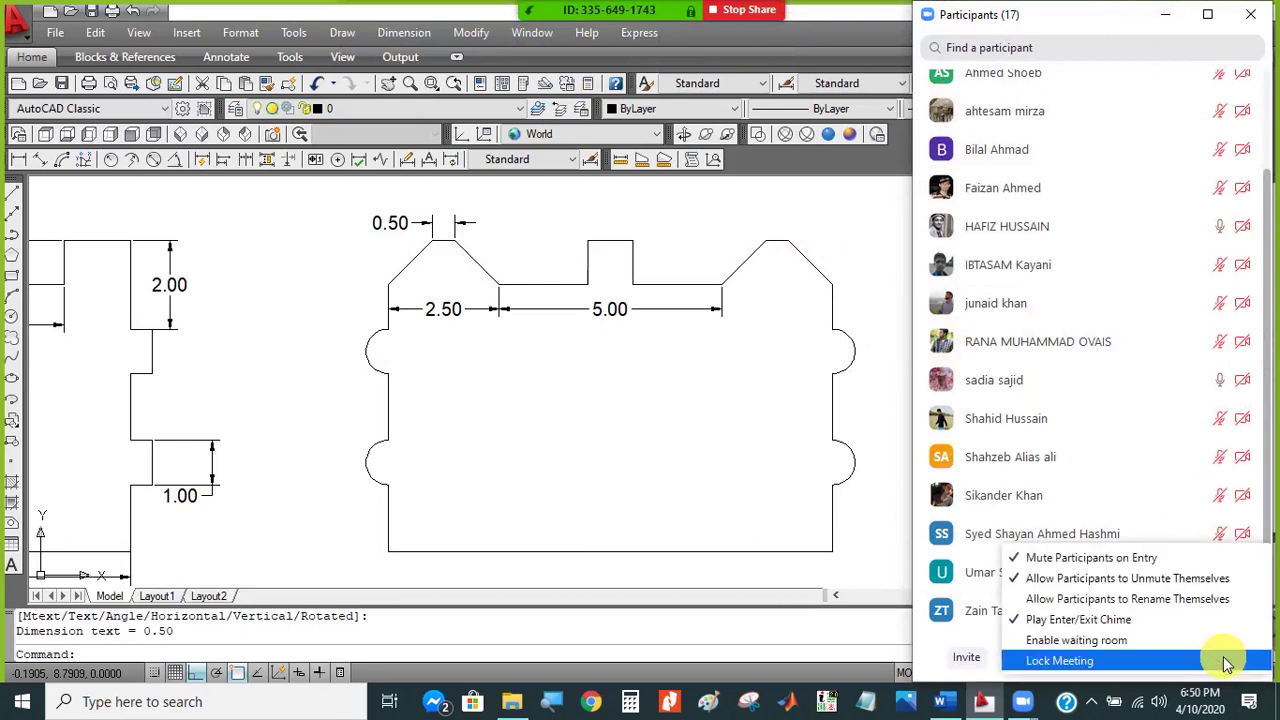
{"action": "left_click", "coordinate": [1268, 479]}
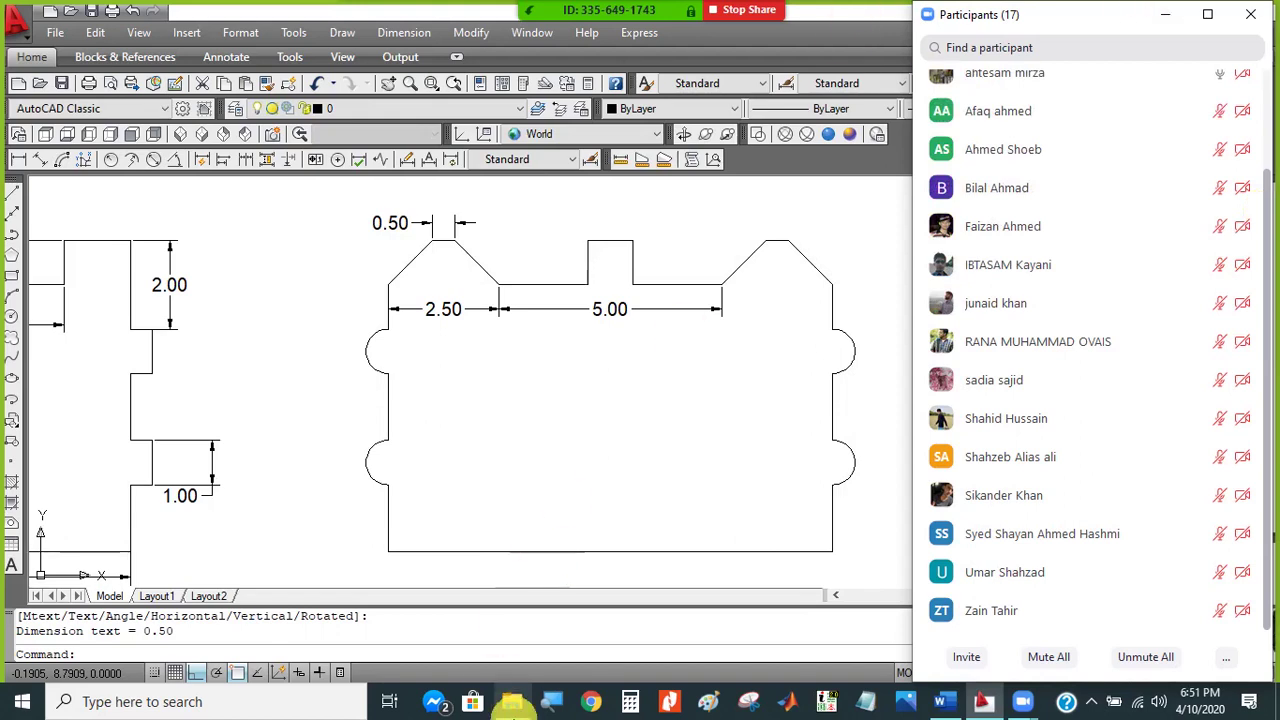
- Open the Lab Task 8 document, then add it to its own 'Lab Task 8.rar' archive
{"action": "left_click", "coordinate": [512, 702]}
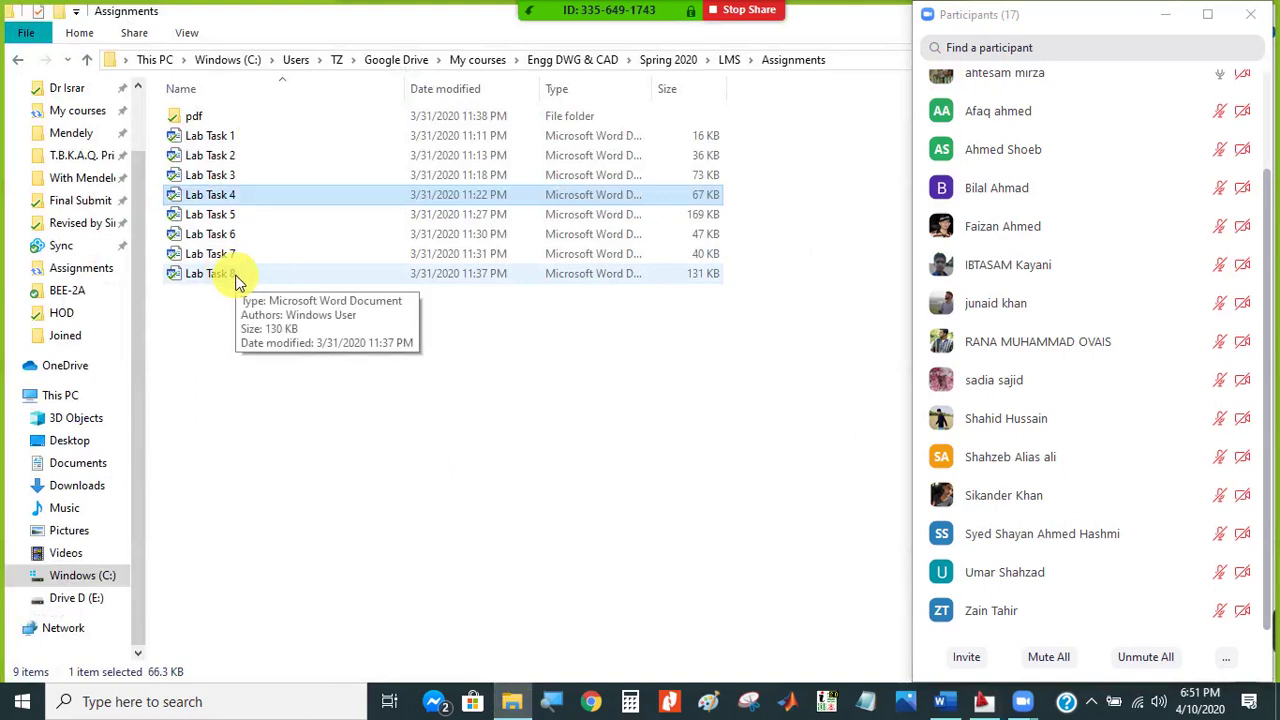
{"action": "left_click", "coordinate": [237, 283]}
{"action": "double_click", "coordinate": [237, 283]}
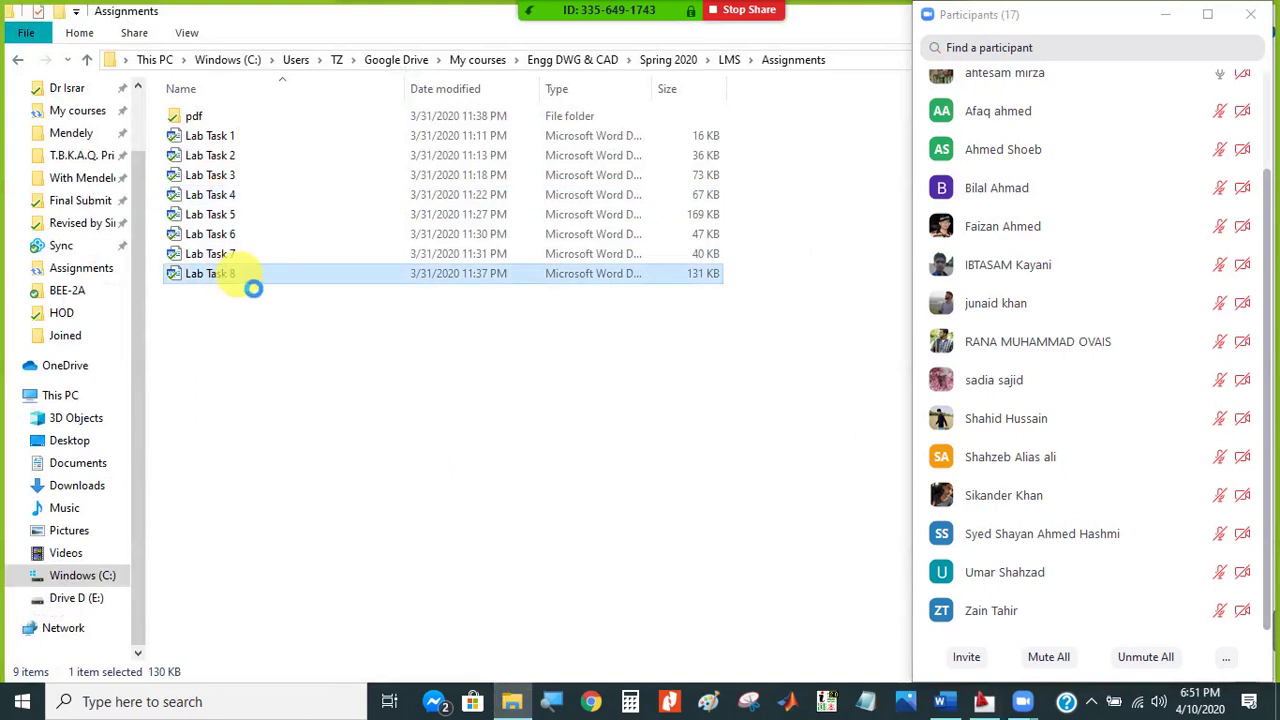
{"action": "right_click", "coordinate": [238, 281]}
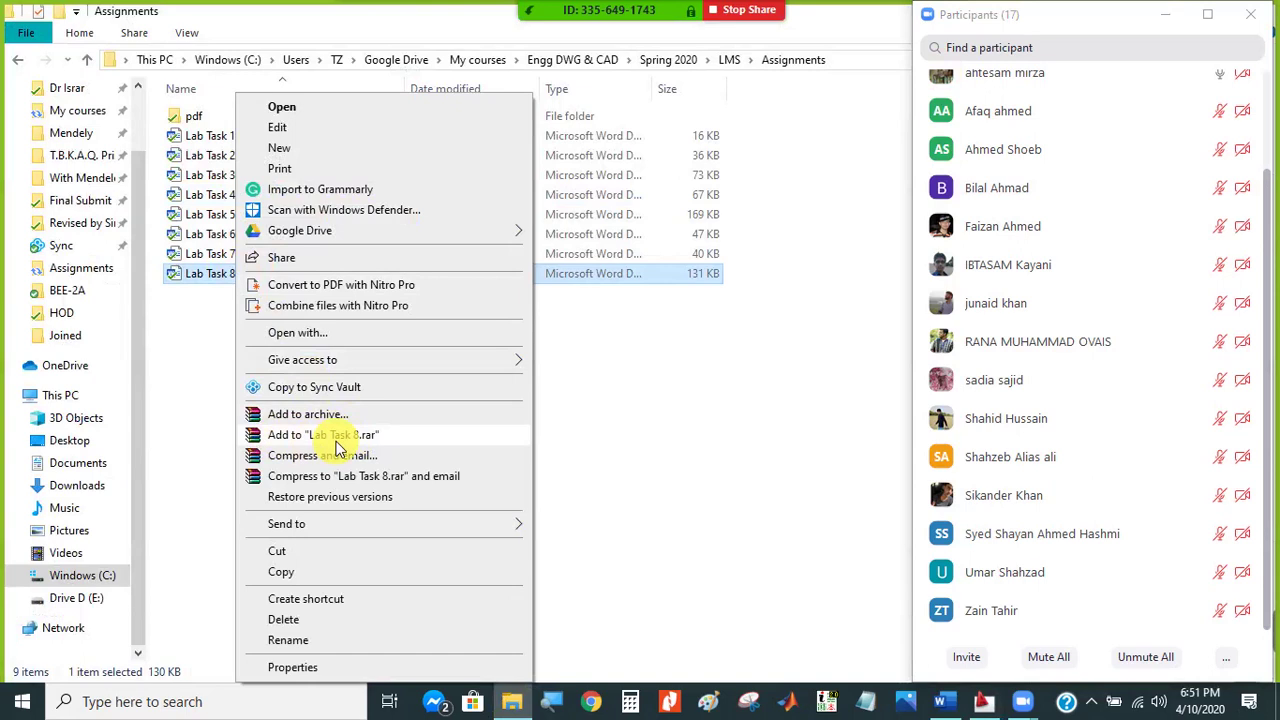
{"action": "left_click", "coordinate": [338, 444]}
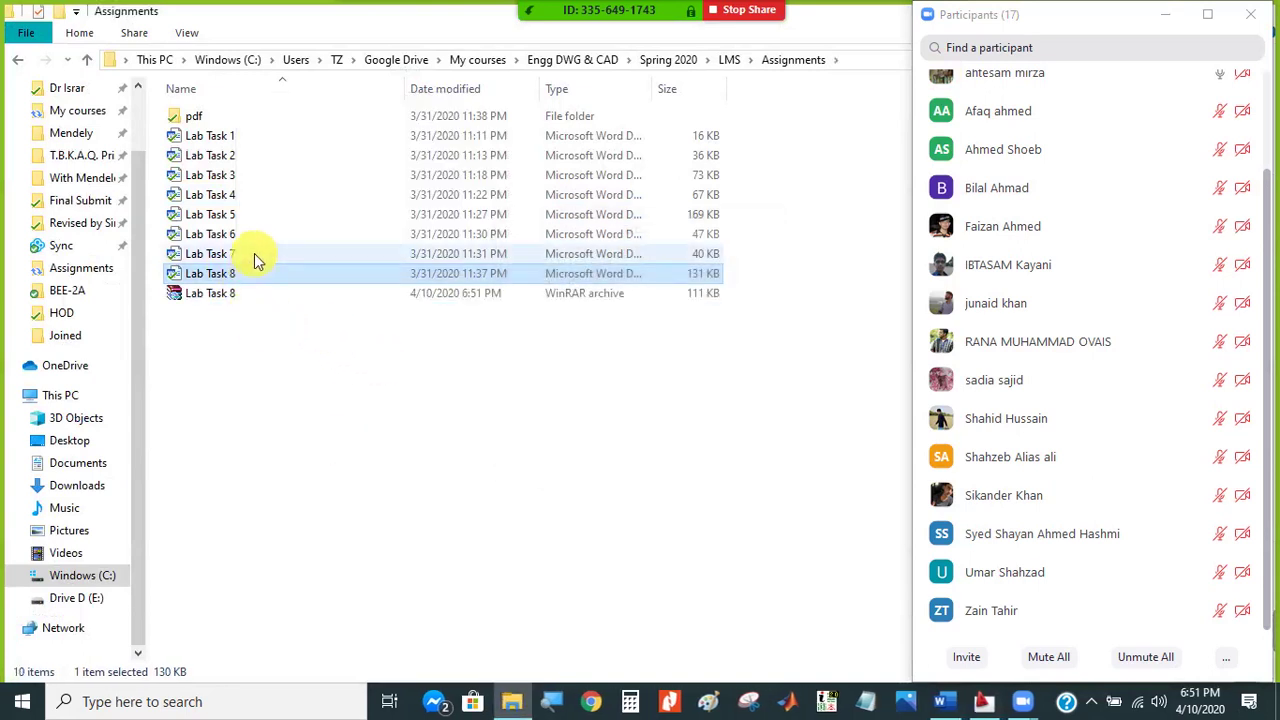
- Archive Lab Tasks 5, 6 and 7 into 'Assignments.rar', then deselect and hide the participants panel
{"action": "left_click_drag", "start_coordinate": [767, 213], "coordinate": [383, 262]}
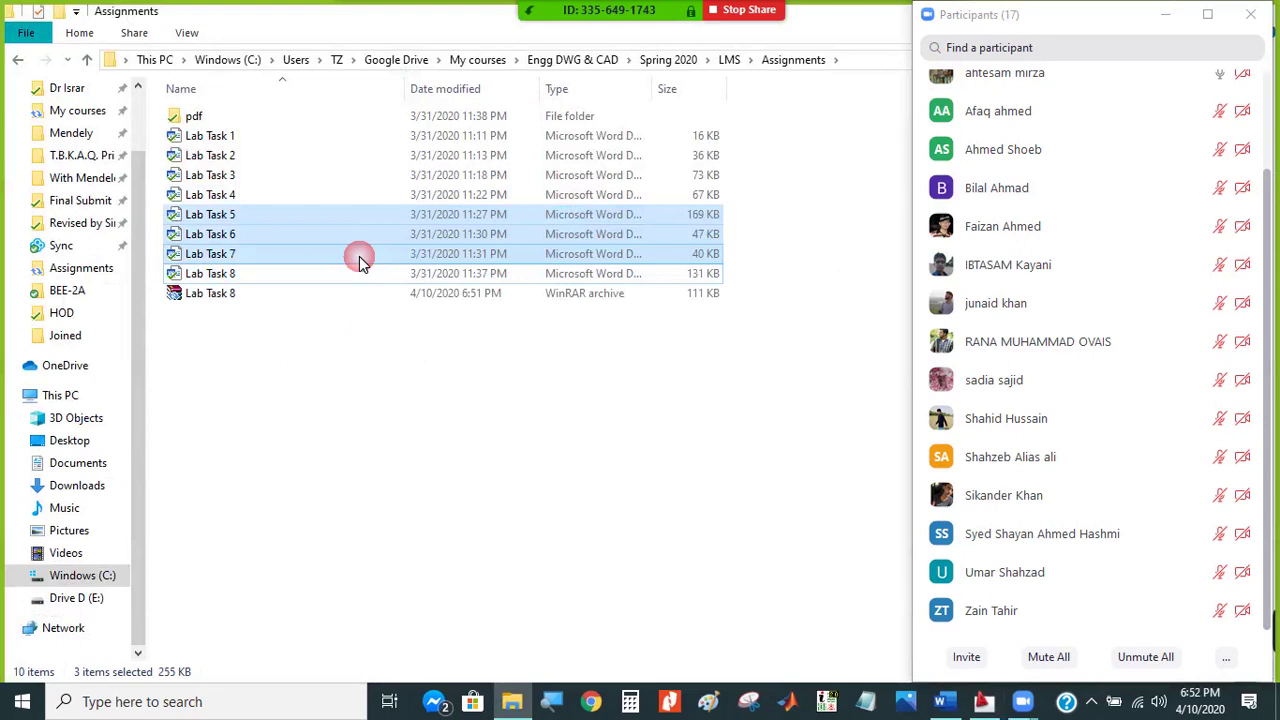
{"action": "right_click", "coordinate": [357, 254]}
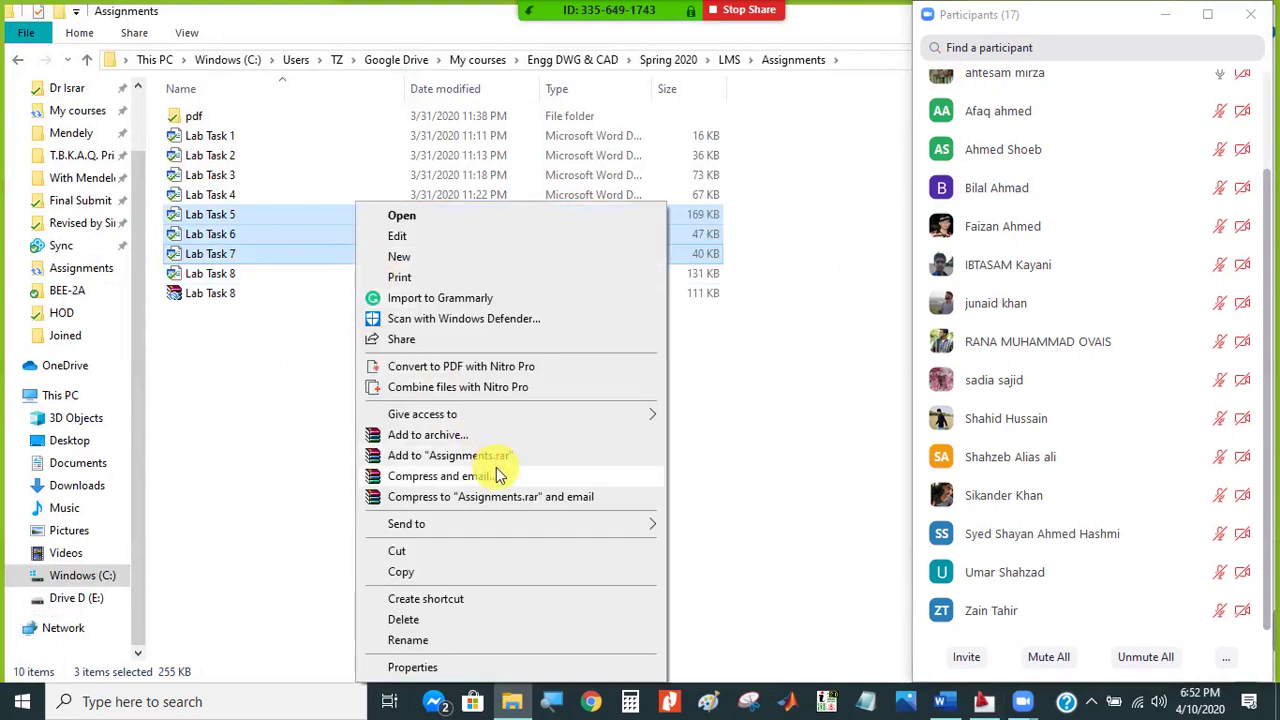
{"action": "left_click", "coordinate": [305, 382]}
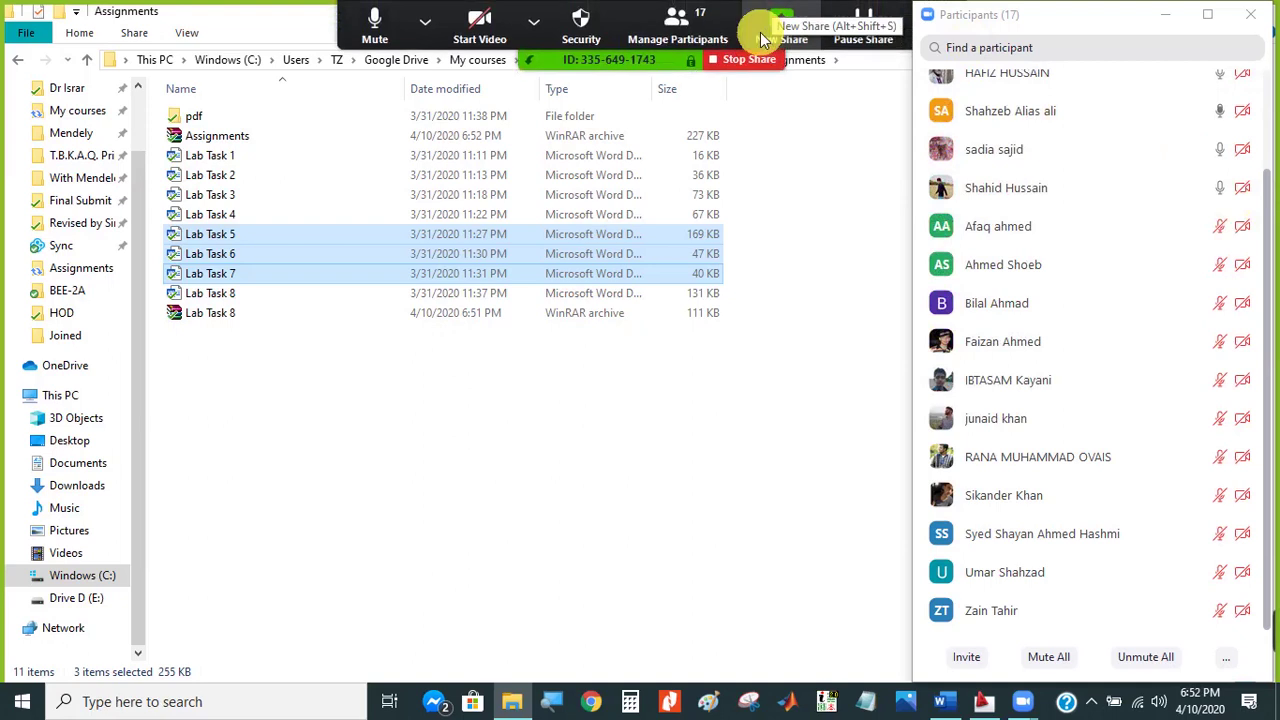
{"action": "mouse_move", "coordinate": [1000, 302]}
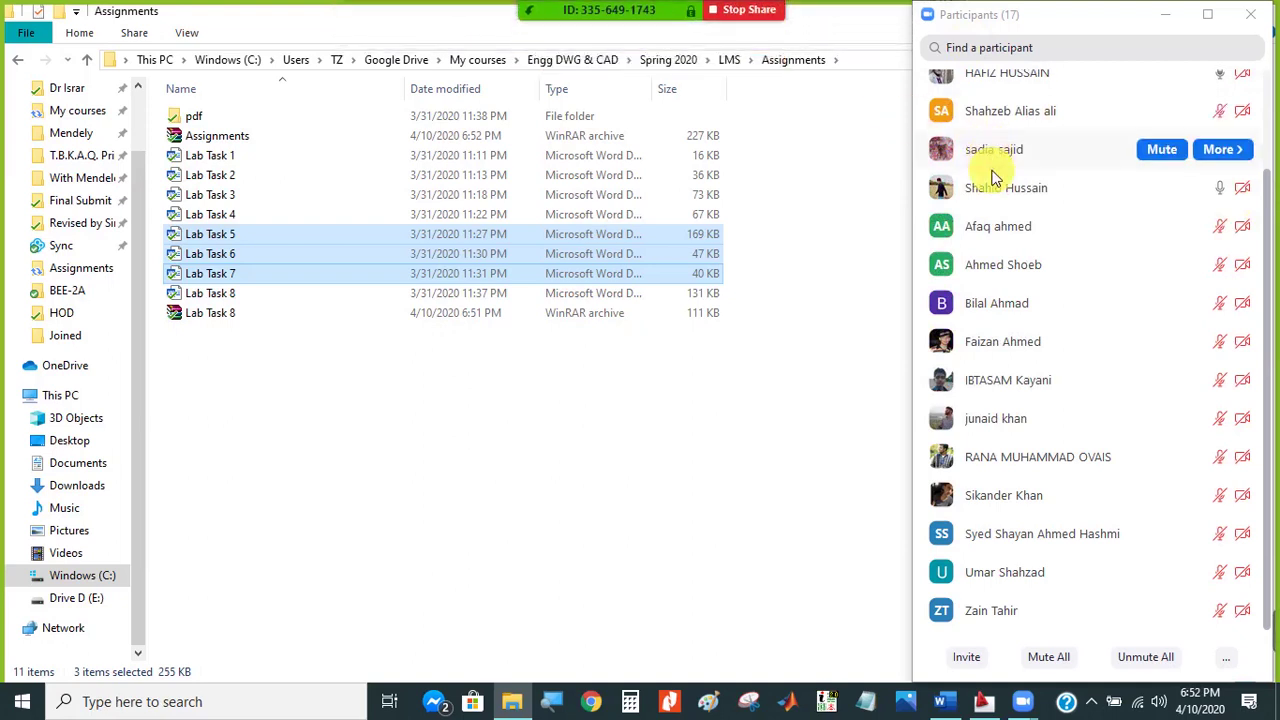
{"action": "mouse_move", "coordinate": [1000, 188]}
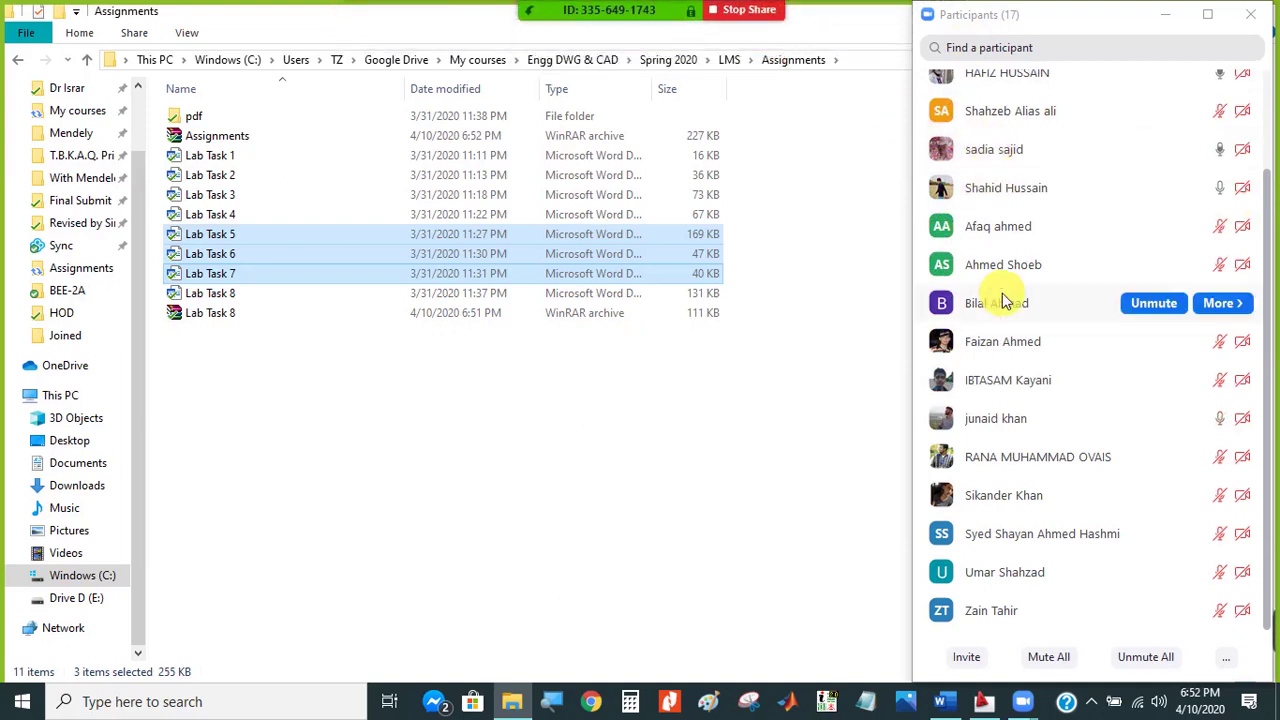
{"action": "left_click", "coordinate": [820, 130]}
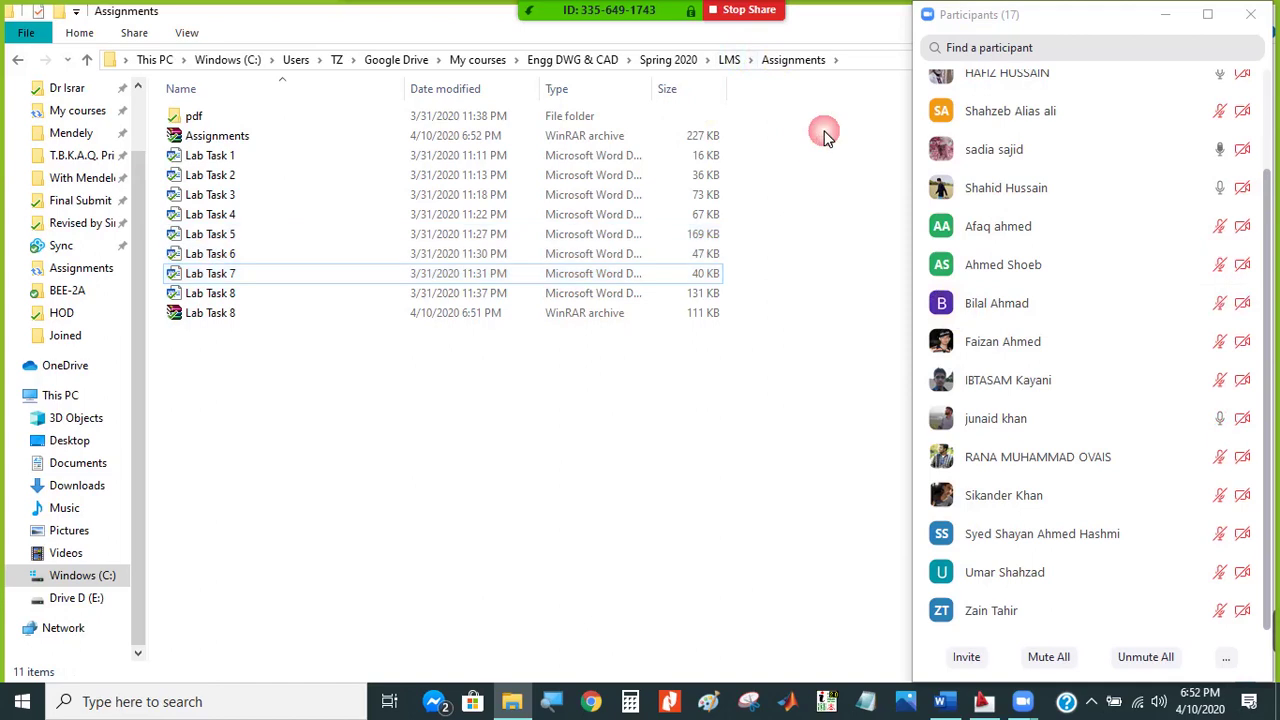
{"action": "left_click", "coordinate": [1165, 14]}
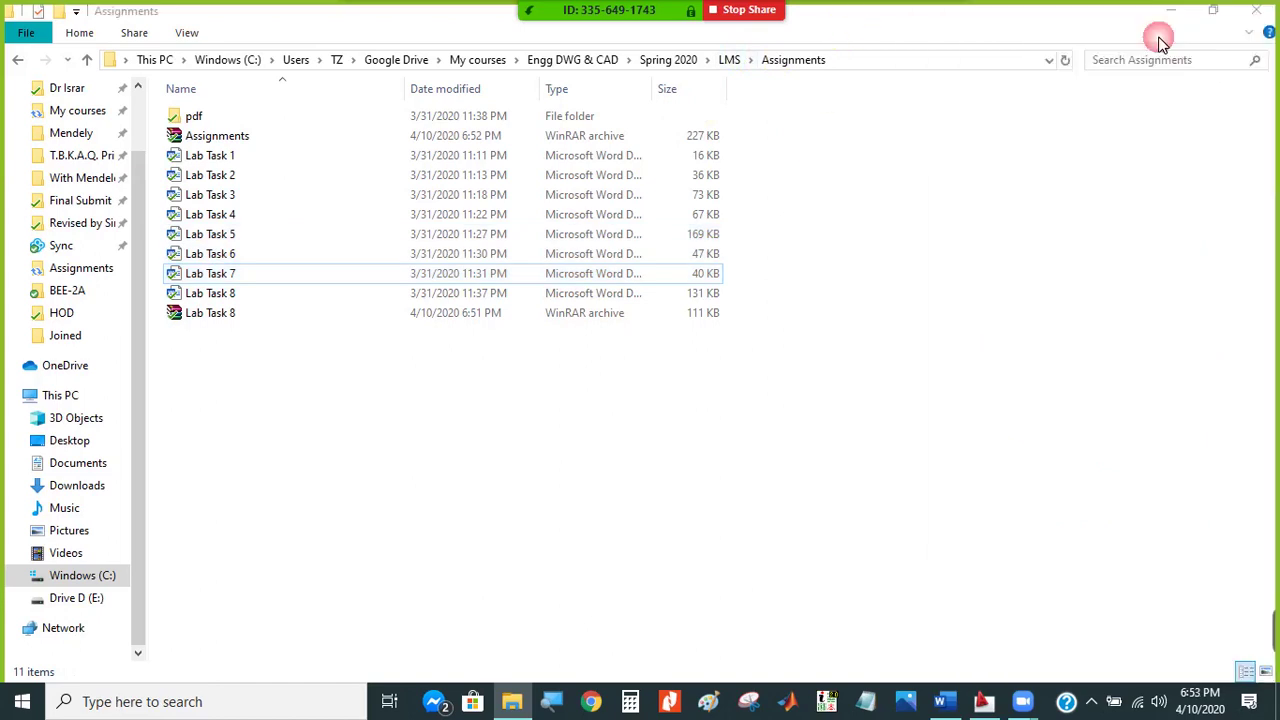
- Minimize File Explorer and browse Zoom's More menu, participants list and camera choices
{"action": "left_click", "coordinate": [1174, 14]}
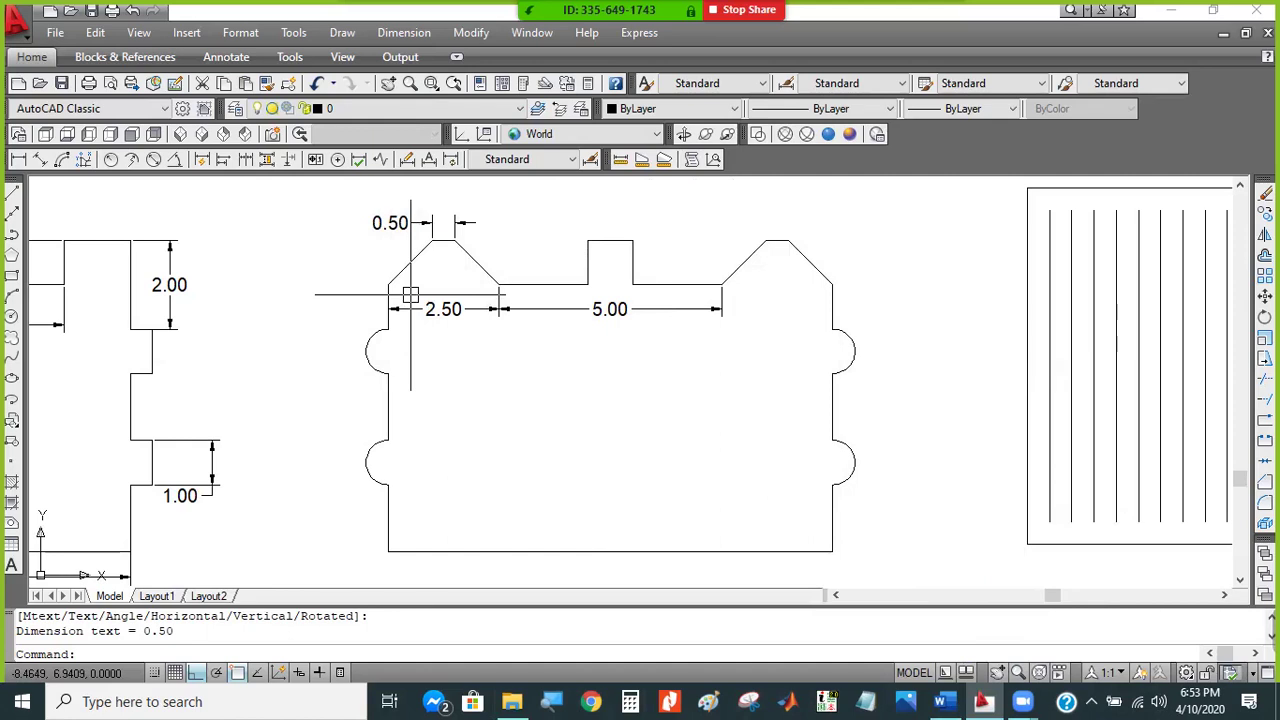
{"action": "mouse_move", "coordinate": [677, 25]}
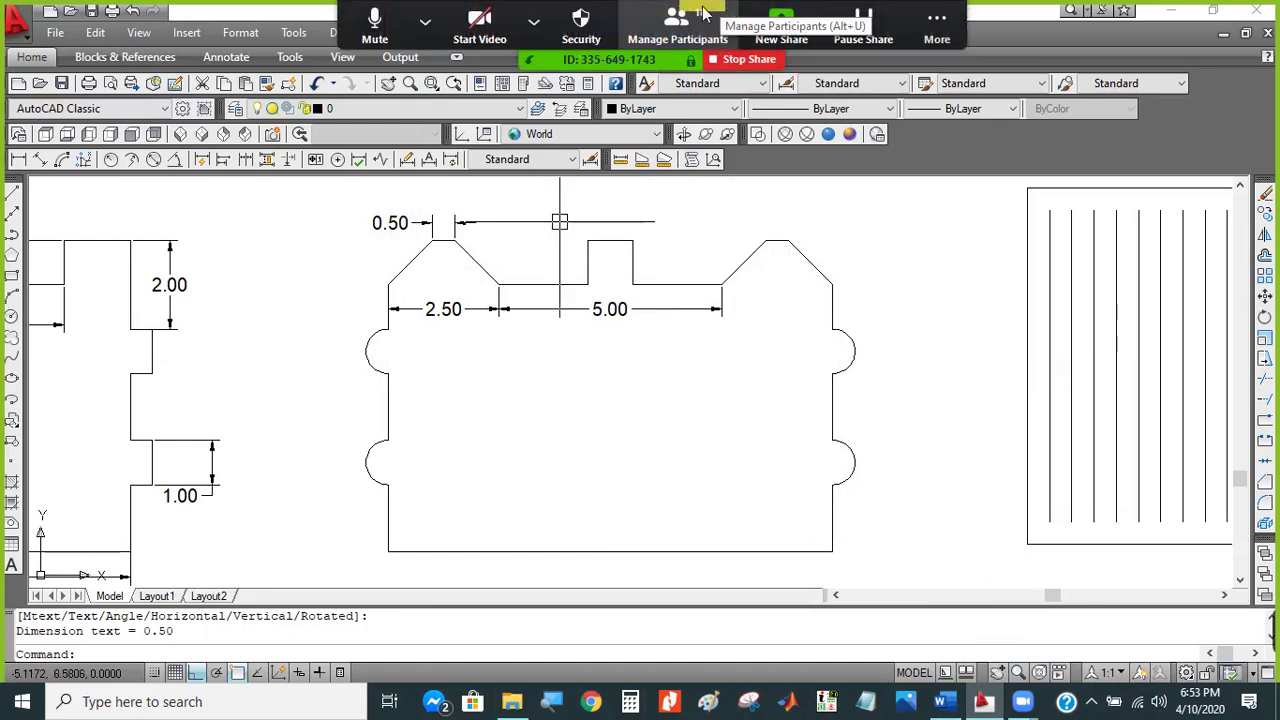
{"action": "left_click", "coordinate": [935, 30]}
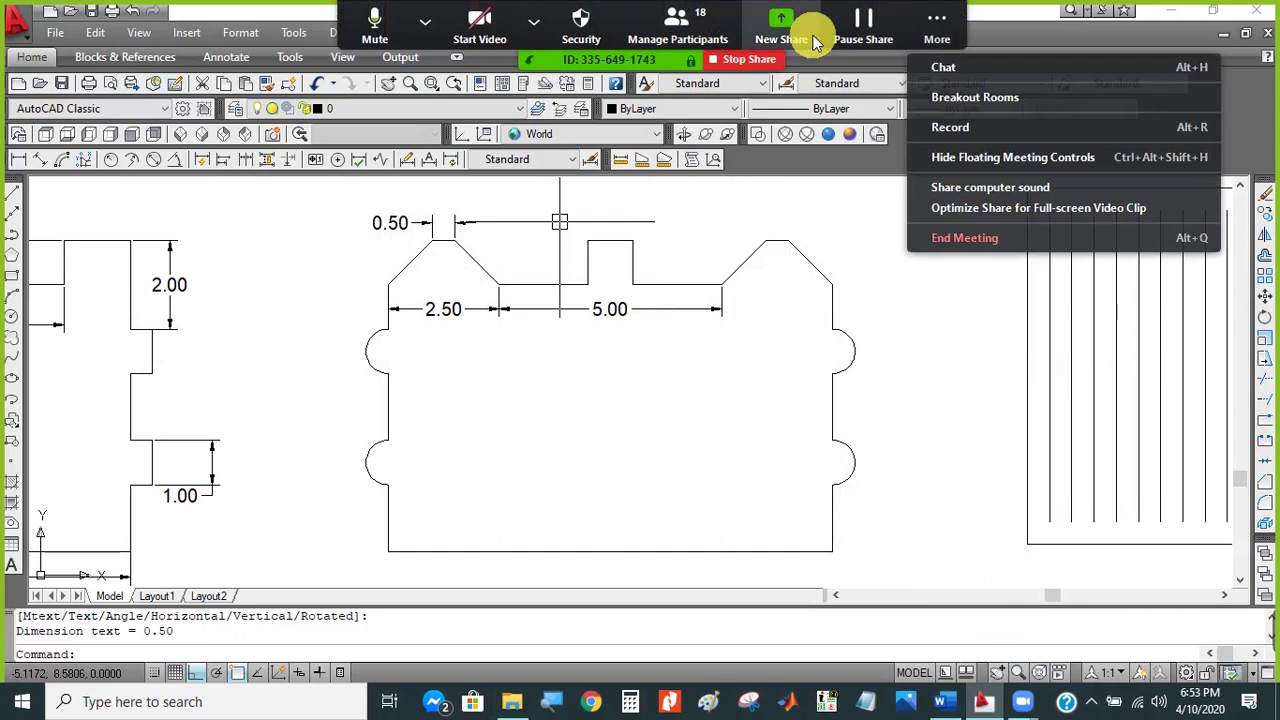
{"action": "left_click", "coordinate": [675, 22]}
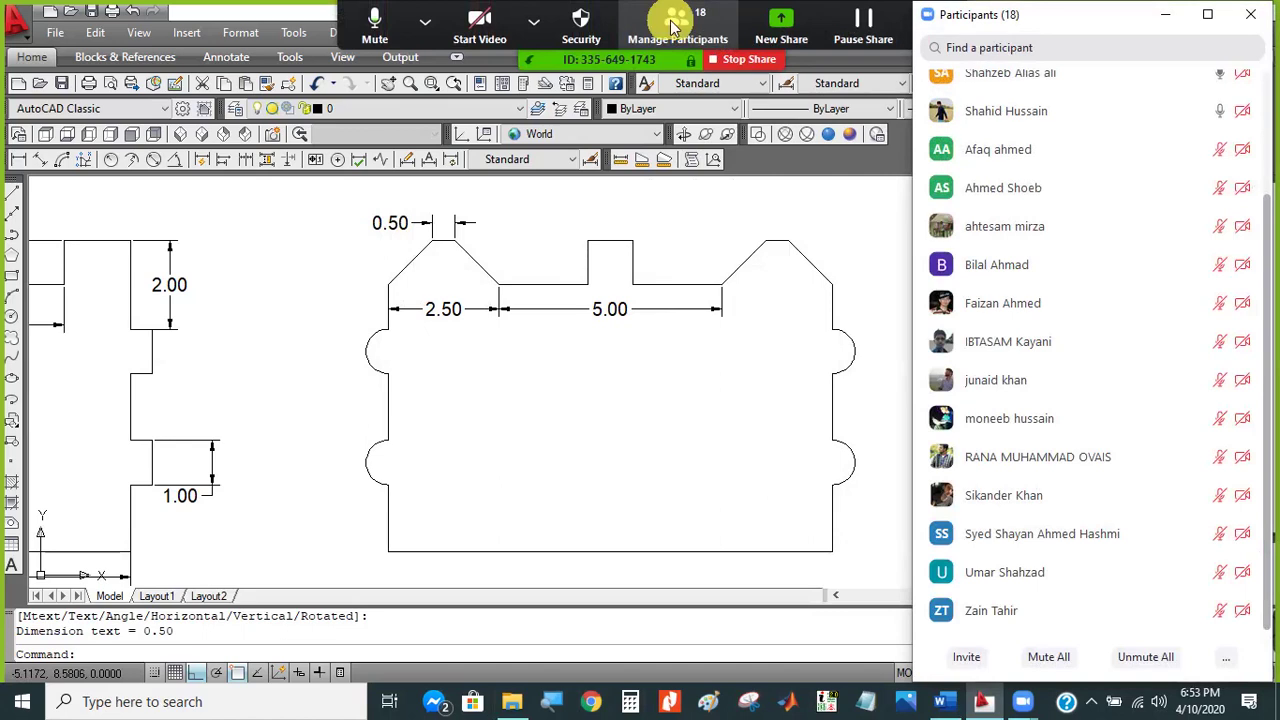
{"action": "left_click", "coordinate": [534, 24]}
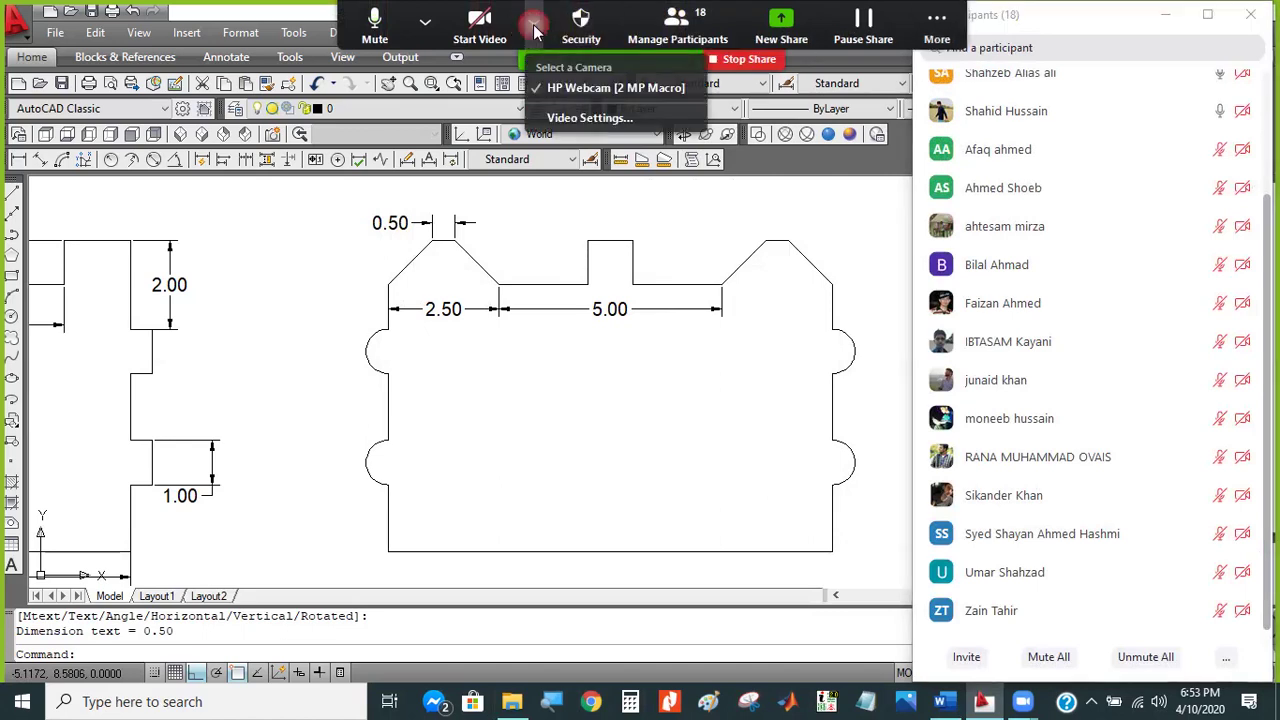
{"action": "left_click", "coordinate": [934, 28]}
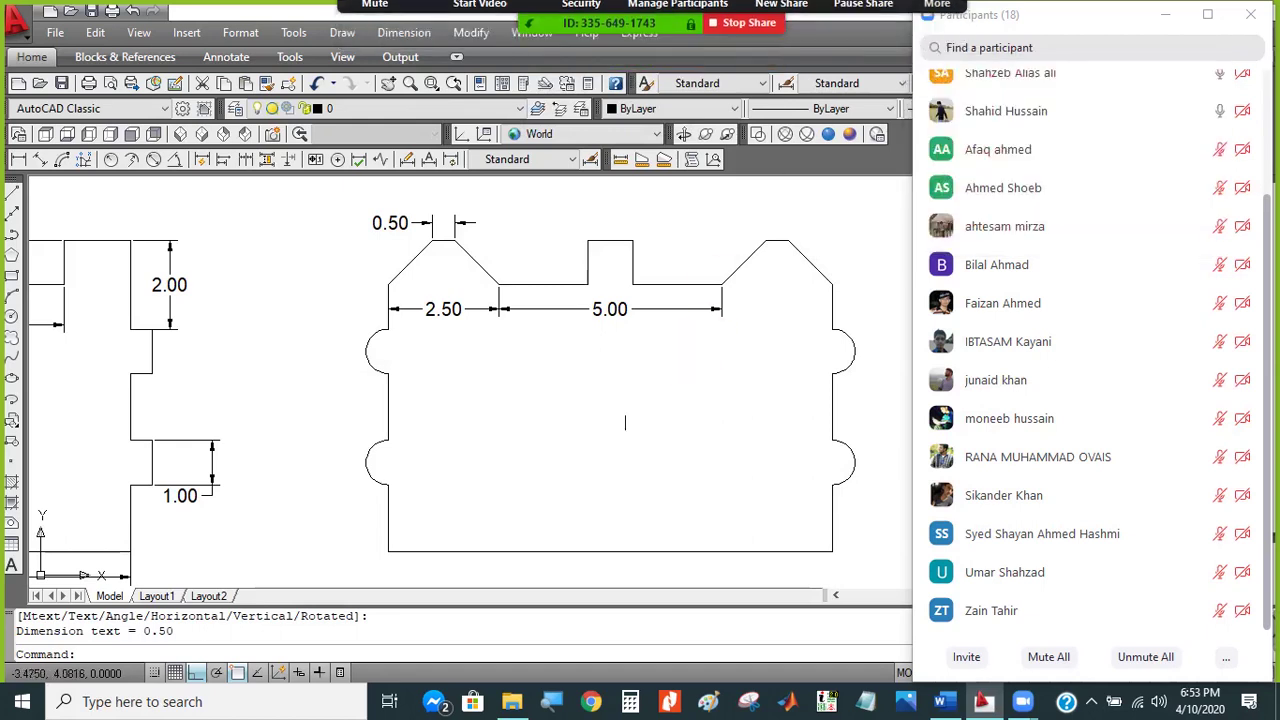
{"action": "left_click", "coordinate": [554, 453]}
{"action": "left_click", "coordinate": [674, 353]}
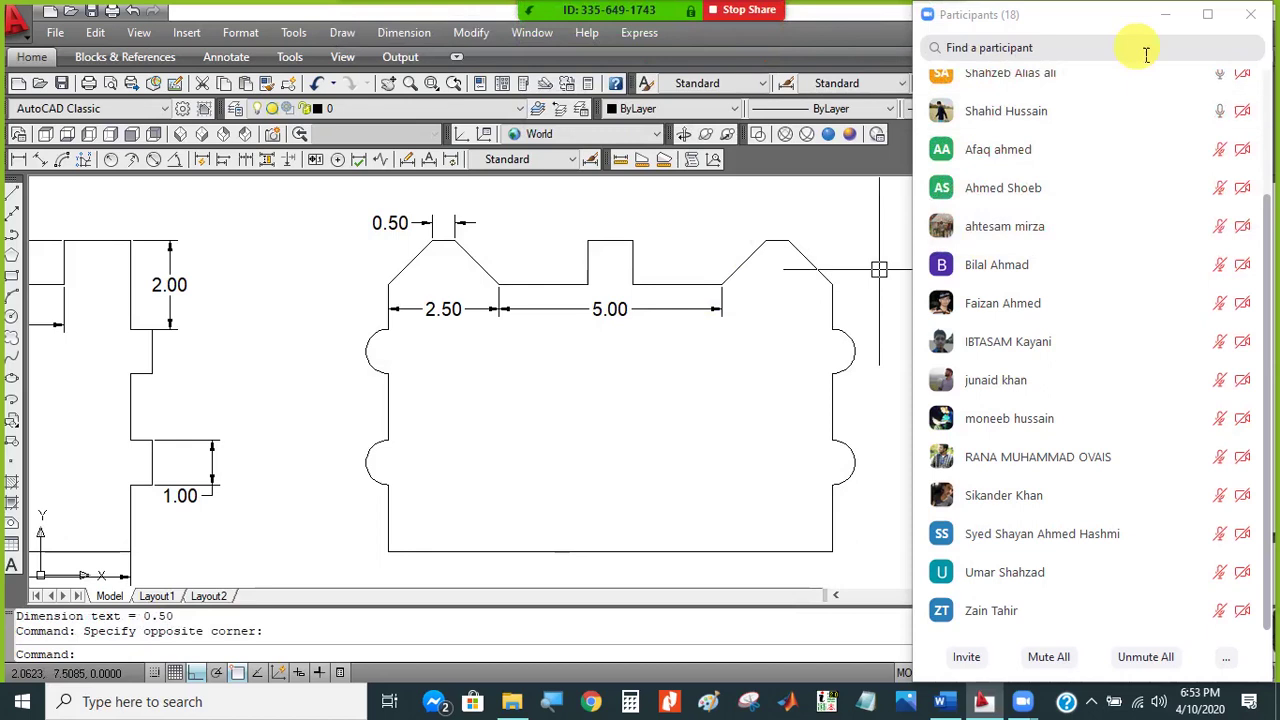
- Hide the participants list and open the Zoom group chat from the More menu
{"action": "left_click", "coordinate": [1164, 20]}
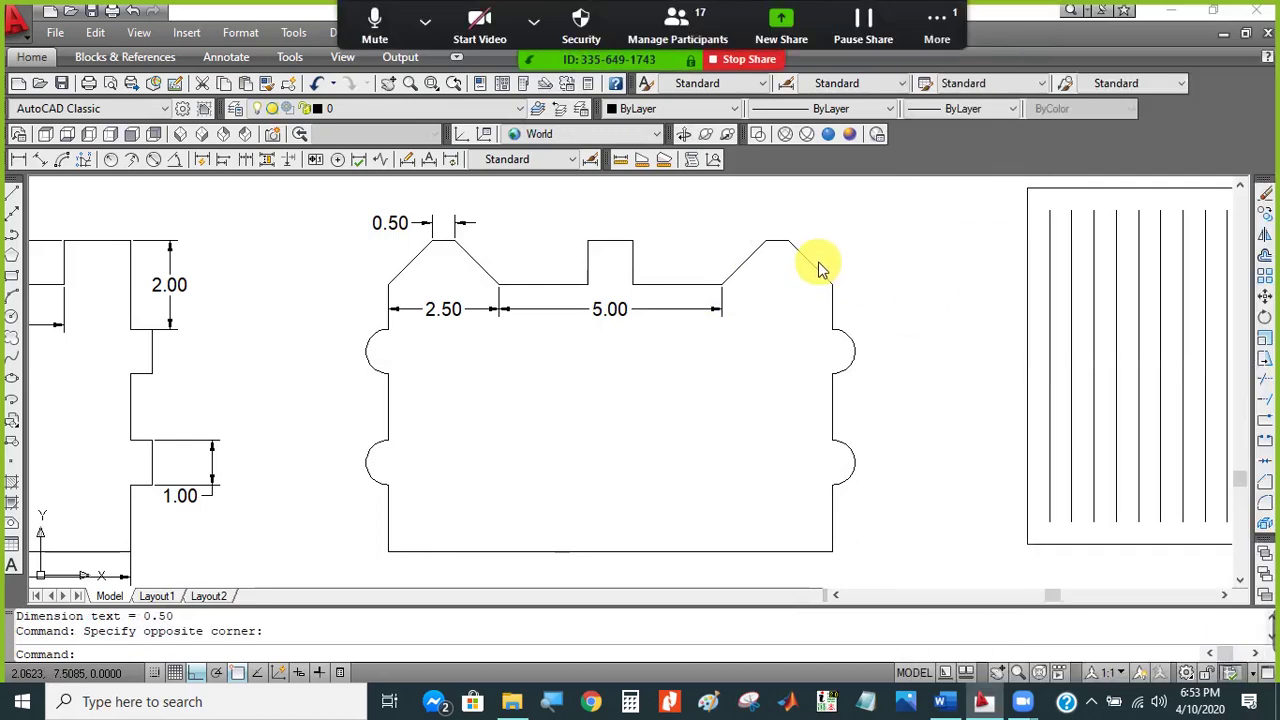
{"action": "left_click", "coordinate": [937, 25]}
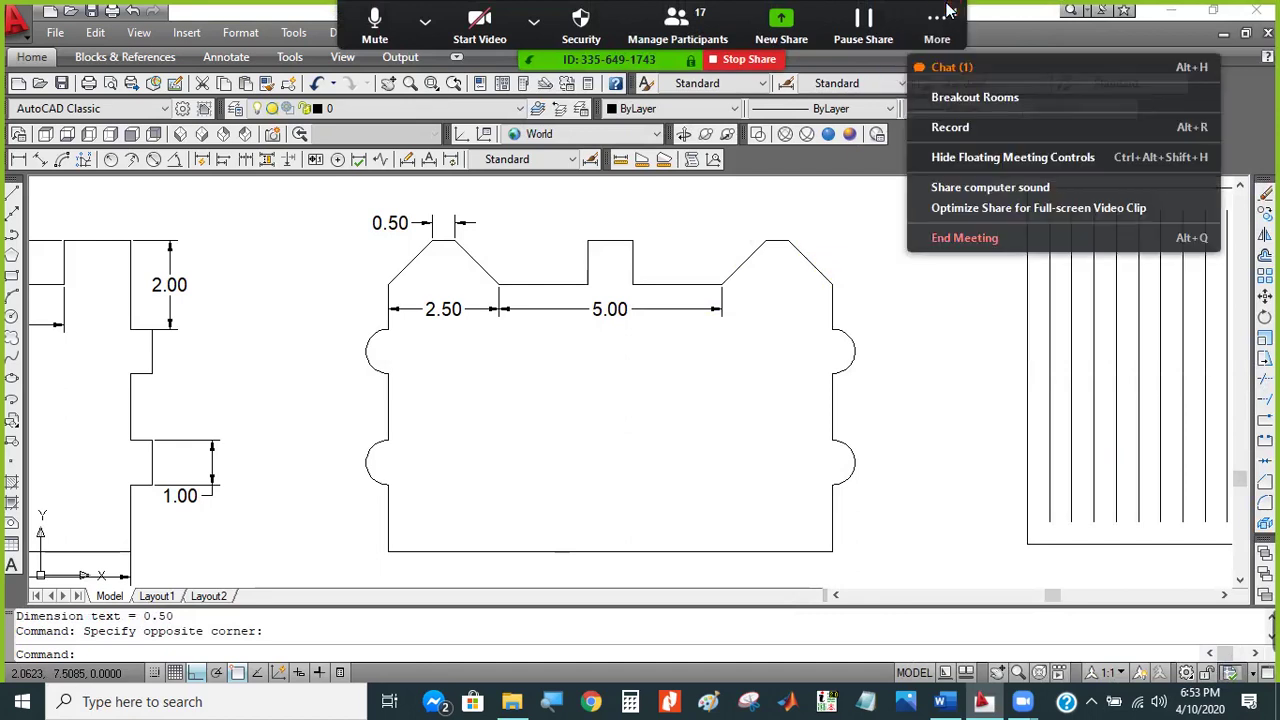
{"action": "left_click", "coordinate": [968, 69]}
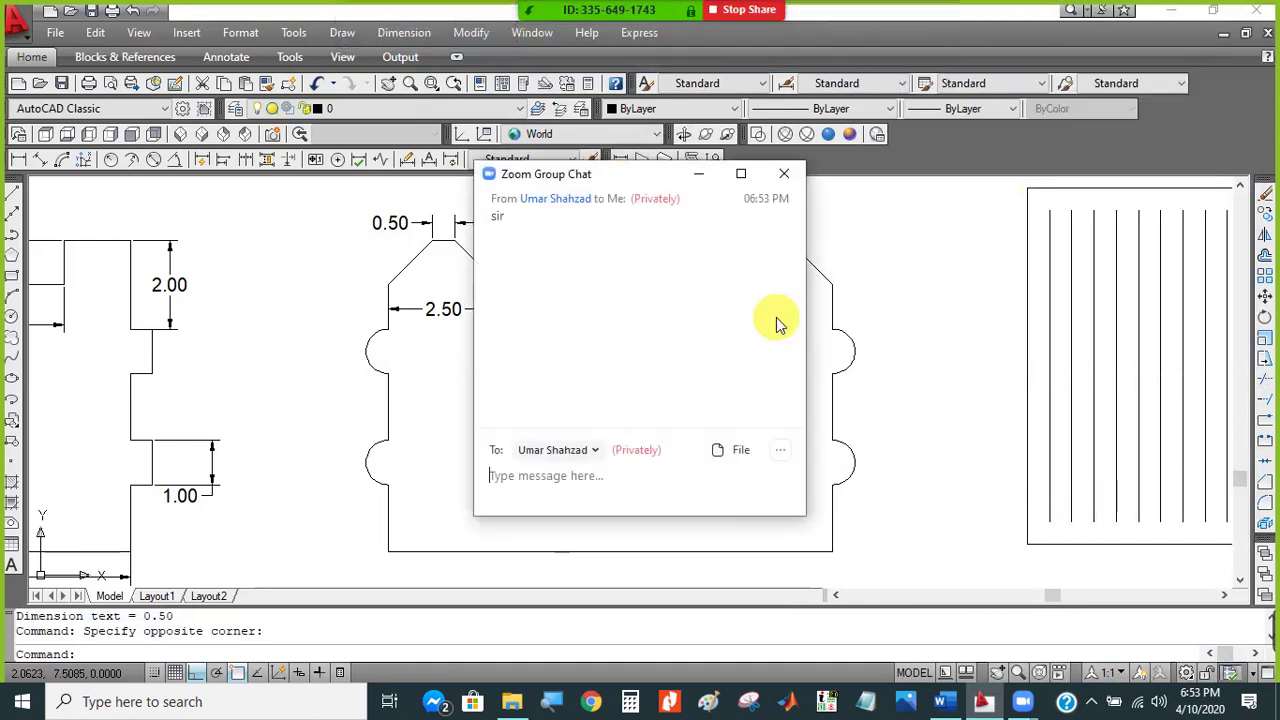
- Move the chat window off the drawing and send the private reply 'g beyta'
{"action": "left_click_drag", "start_coordinate": [657, 177], "coordinate": [1094, 299]}
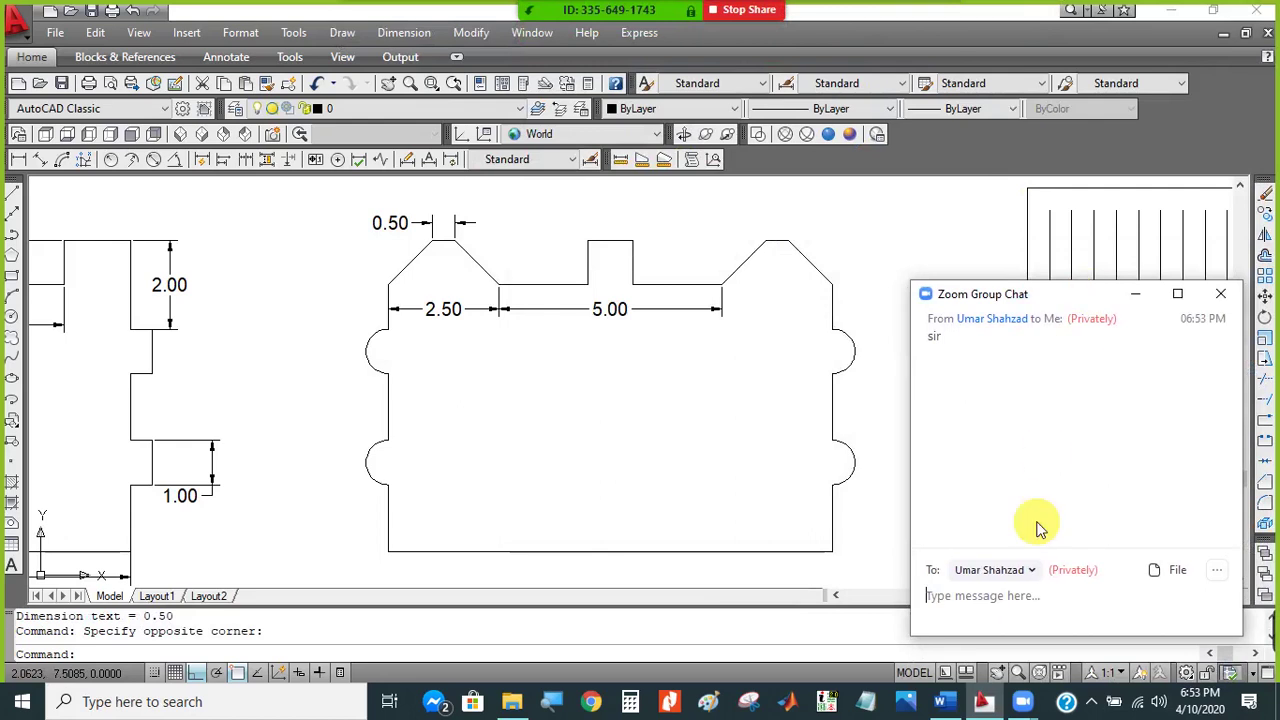
{"action": "left_click", "coordinate": [1064, 598]}
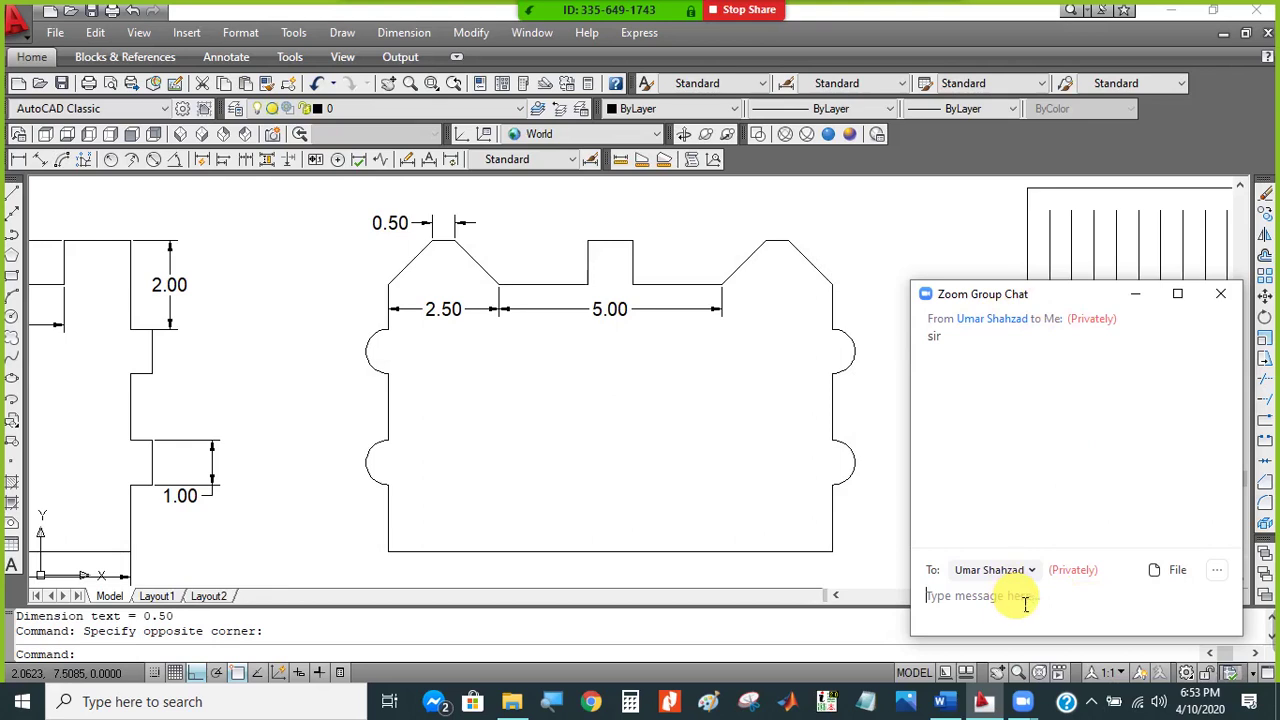
{"action": "type", "text": "g be"}
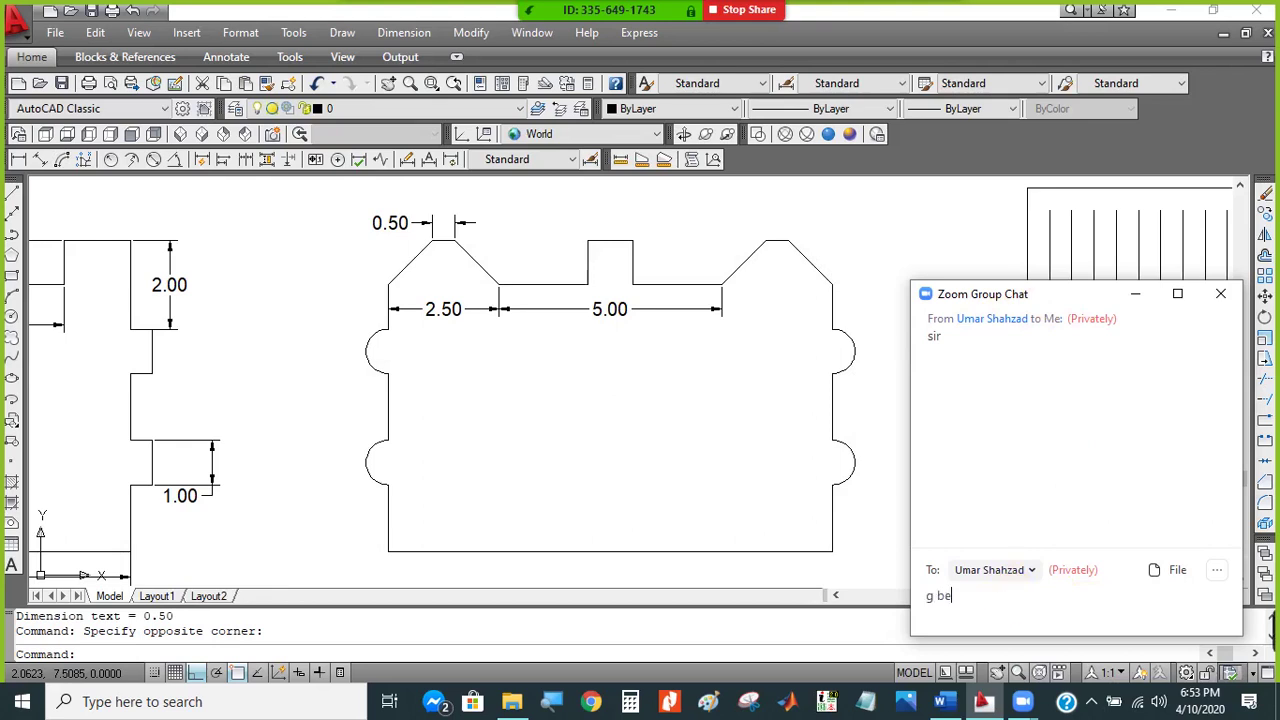
{"action": "type", "text": "yta"}
{"action": "key", "text": "Return"}
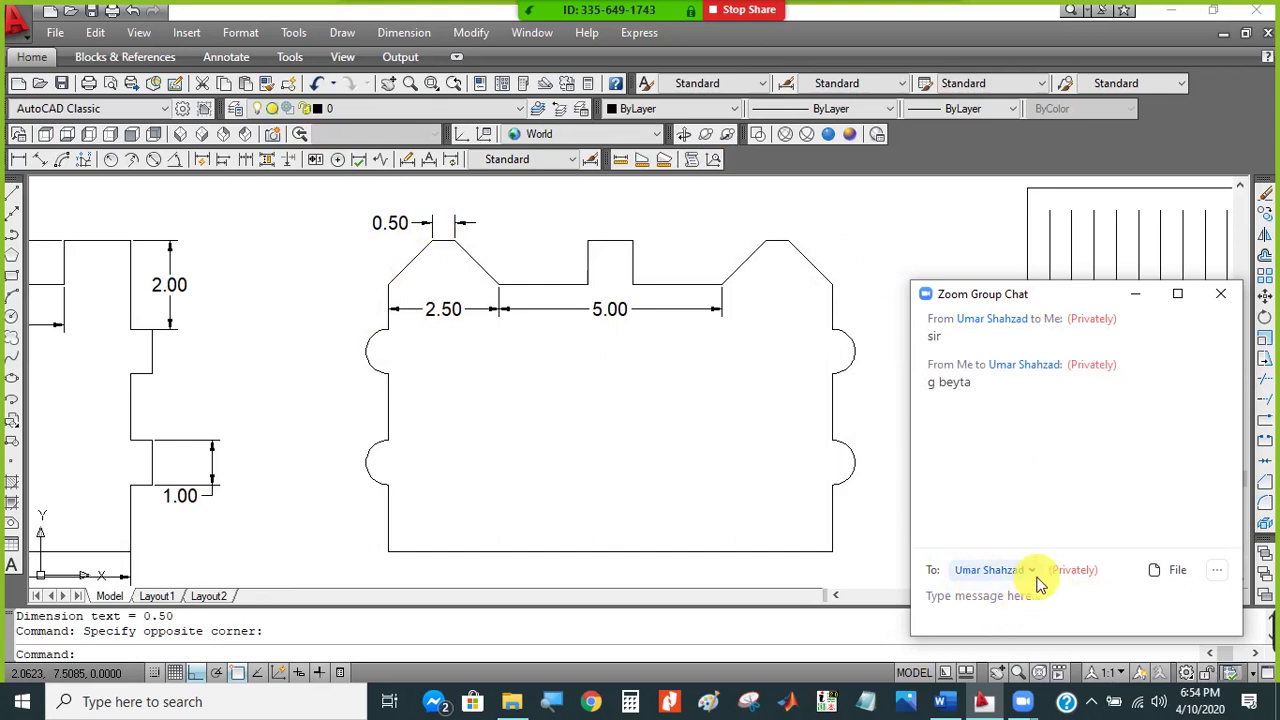
- Set the chat recipient to Everyone and begin a message addressing a participant by name
{"action": "left_click", "coordinate": [1034, 574]}
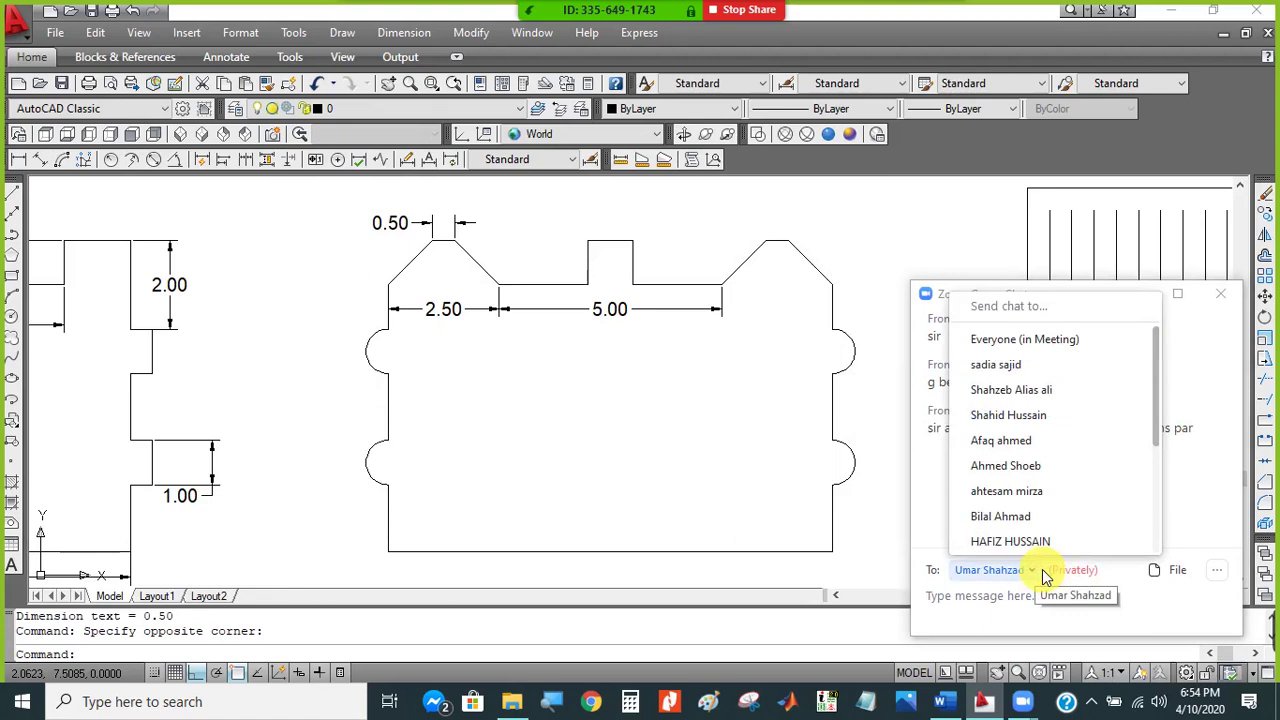
{"action": "left_click", "coordinate": [1051, 337]}
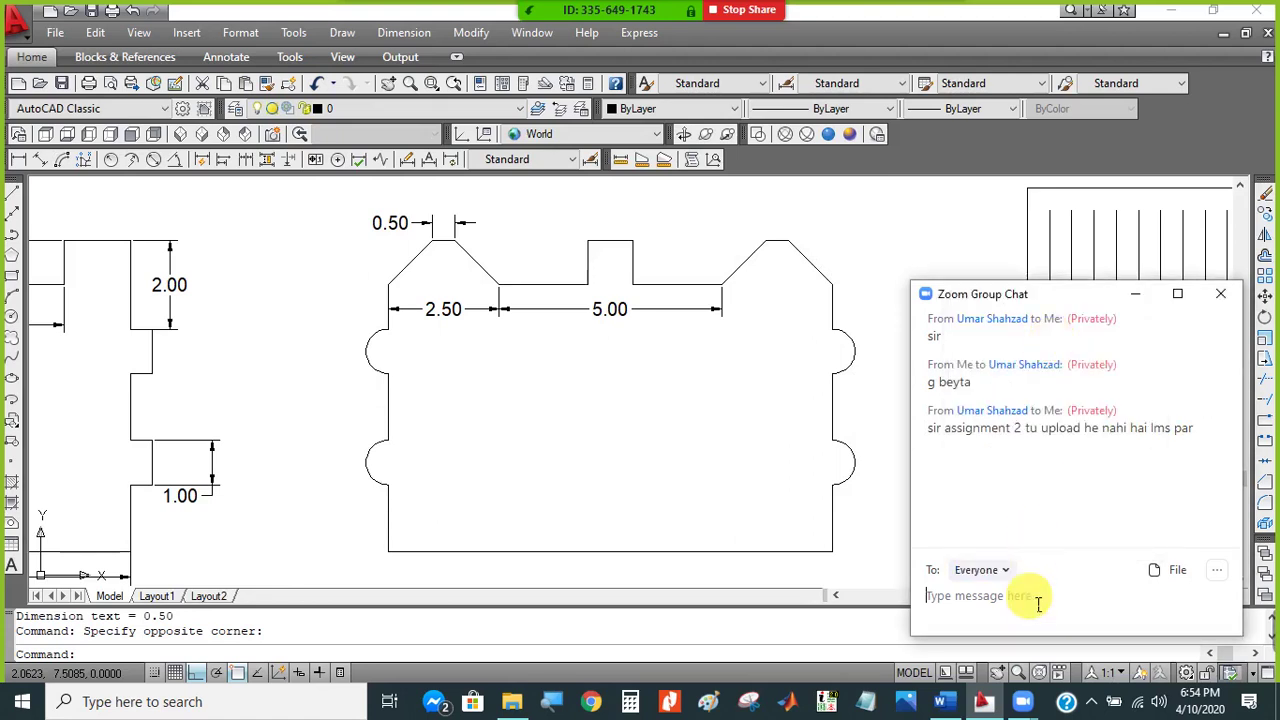
{"action": "type", "text": "t"}
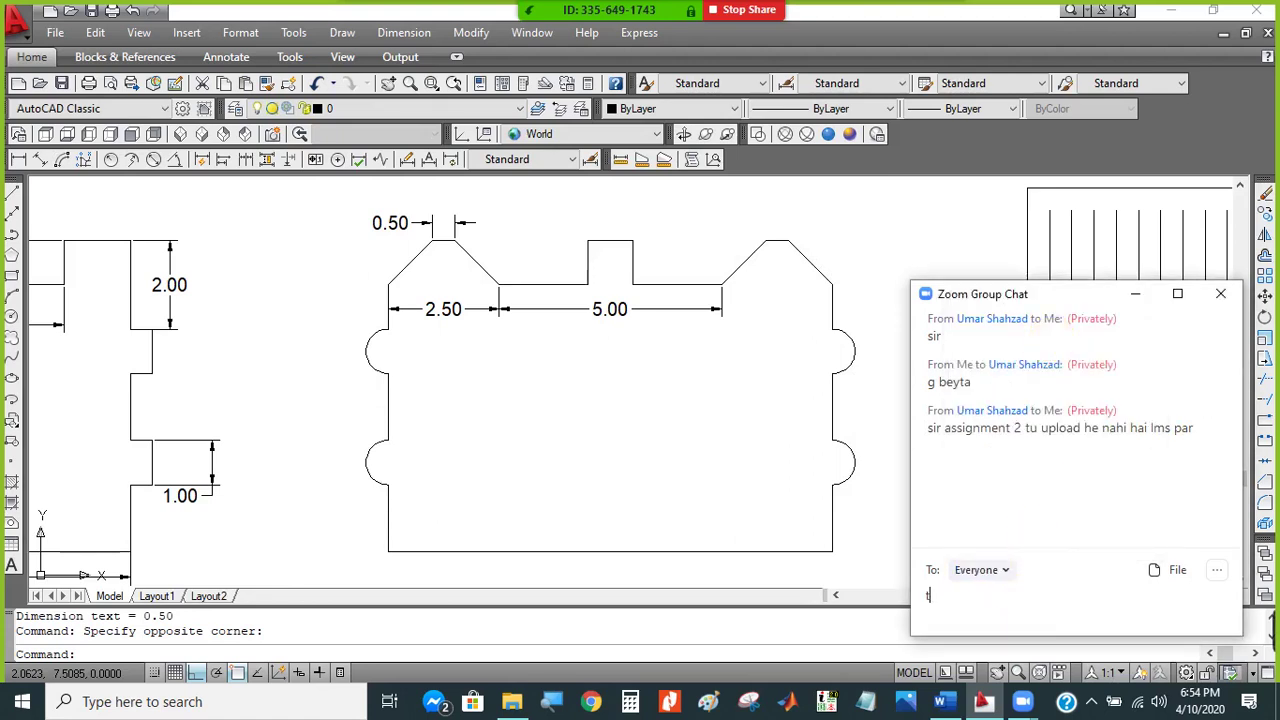
{"action": "type", "text": "aimoor"}
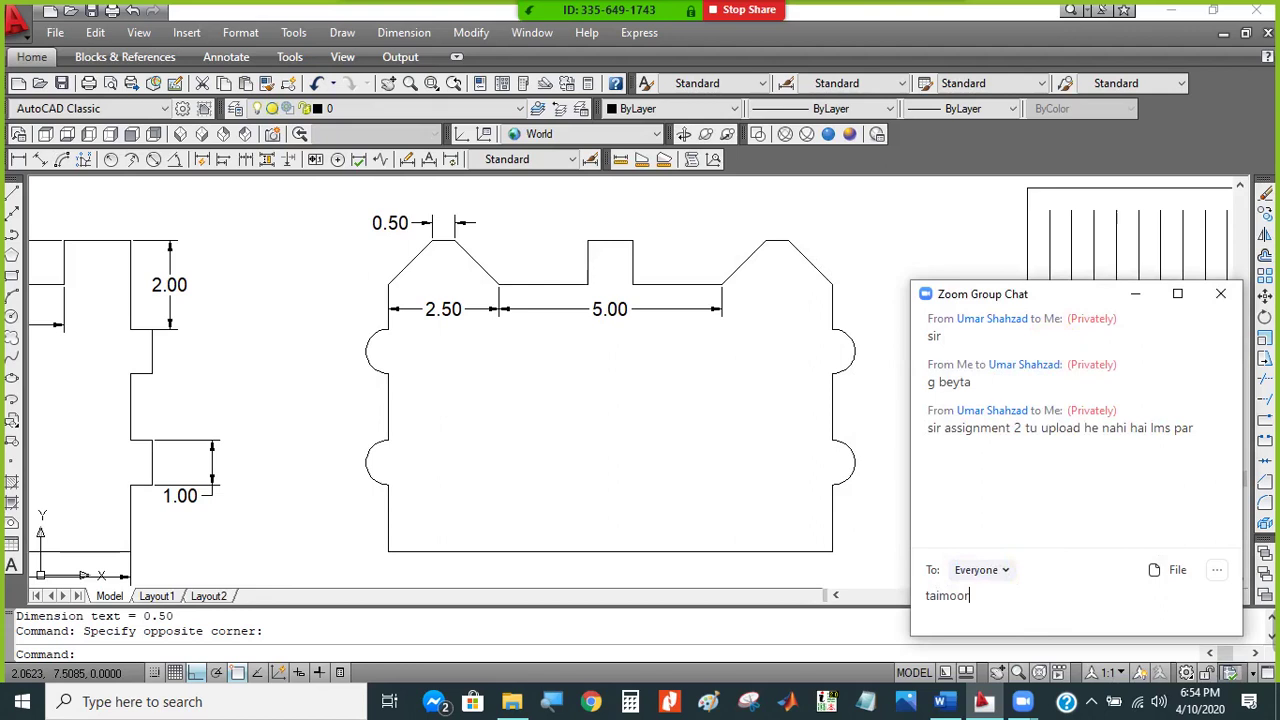